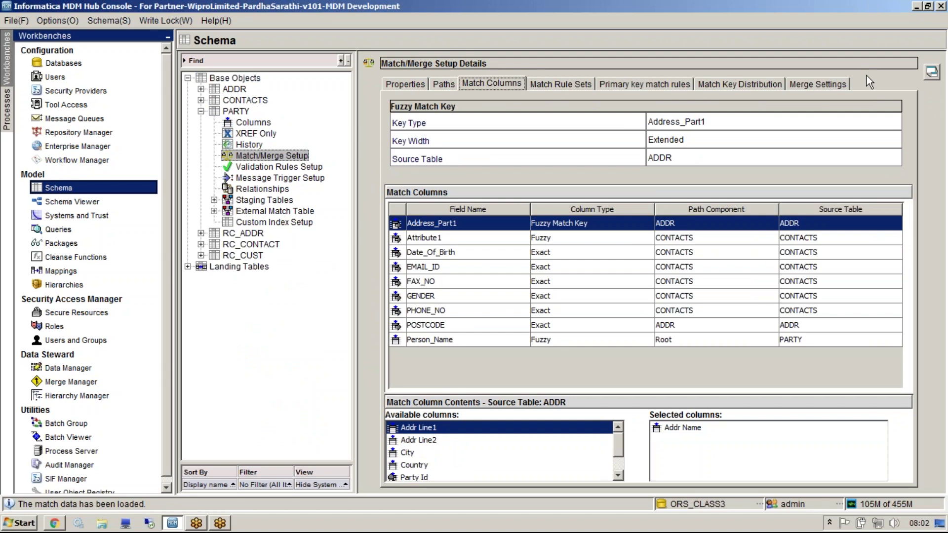
- Review the paths, match columns and primary key match rules in PARTY's match/merge setup
left_click(443, 88)
left_click(481, 88)
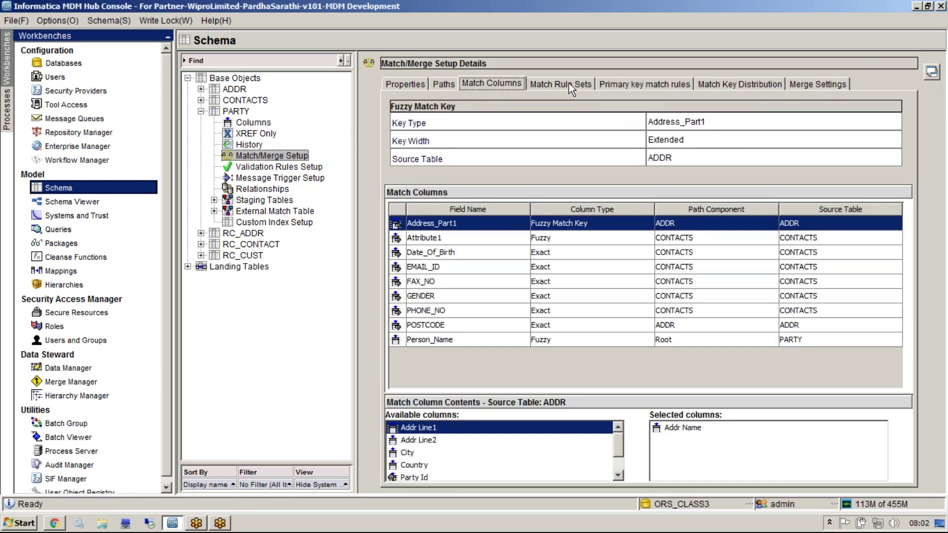
left_click(635, 88)
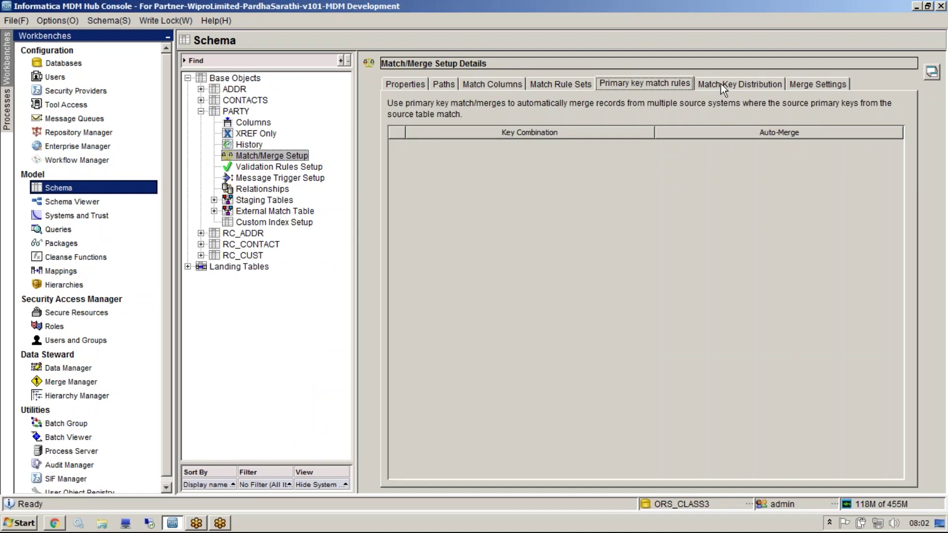
left_click(520, 84)
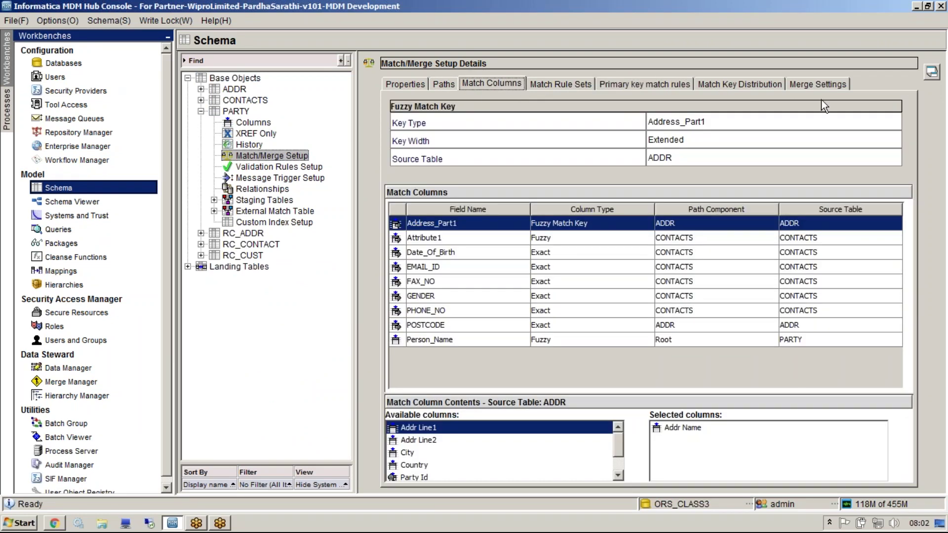
- Show PARTY's match/merge properties and acquire an exclusive write lock on the schema
left_click(418, 86)
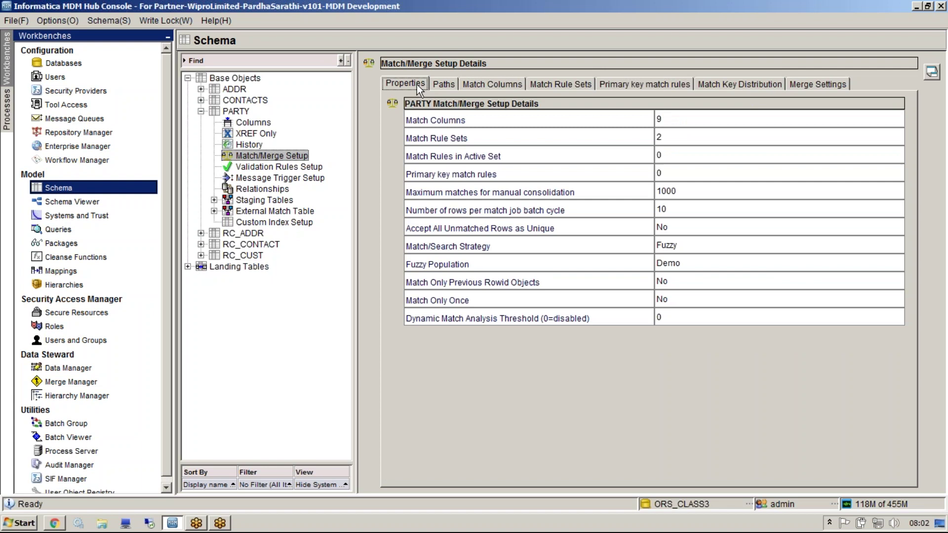
left_click(165, 20)
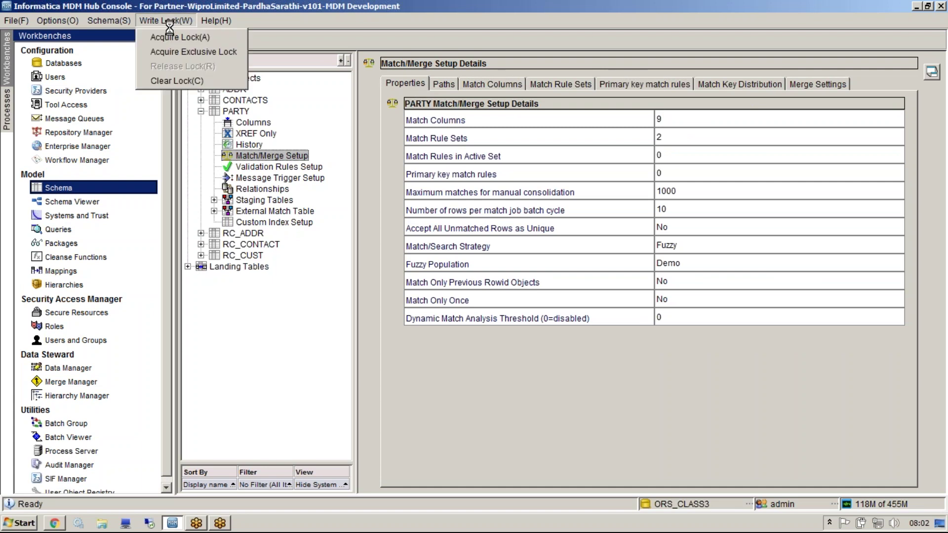
left_click(198, 52)
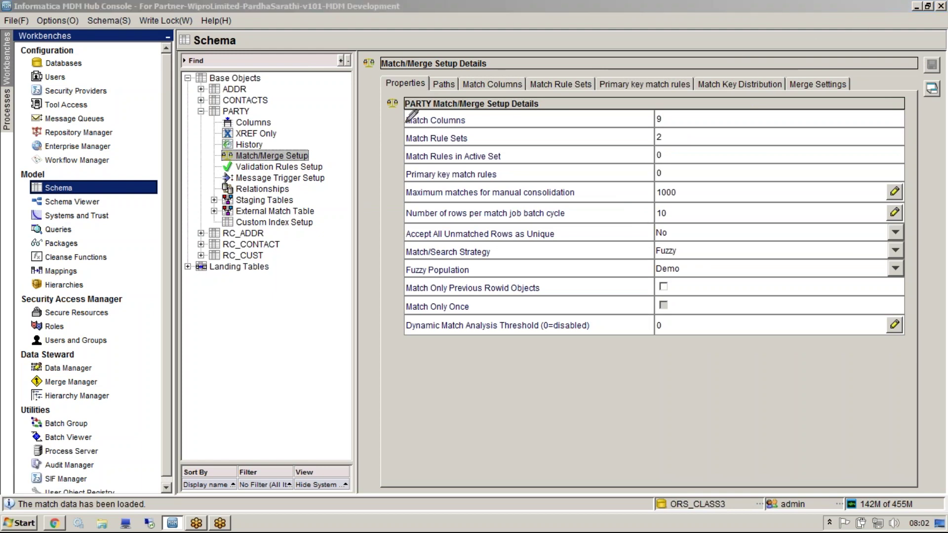
left_click_drag(391, 122, 397, 177)
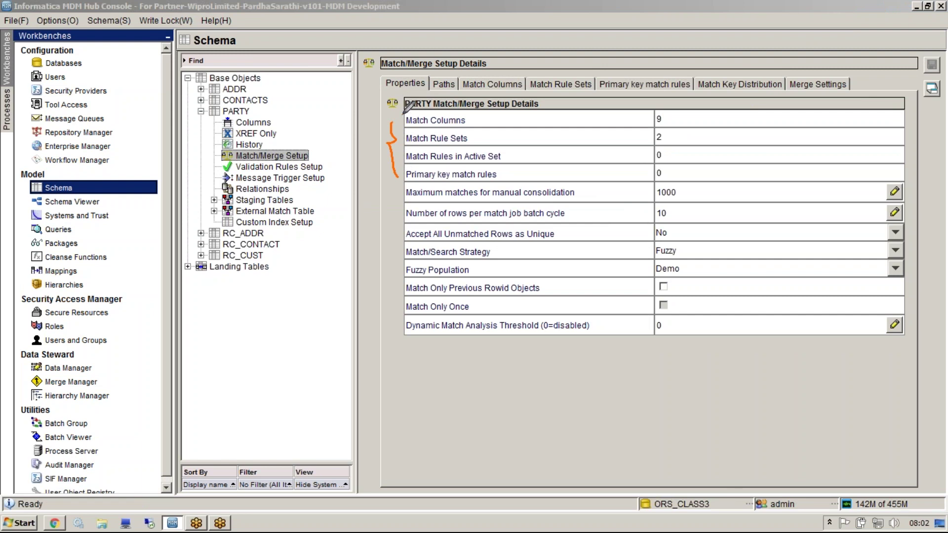
right_click(372, 202)
left_click(418, 297)
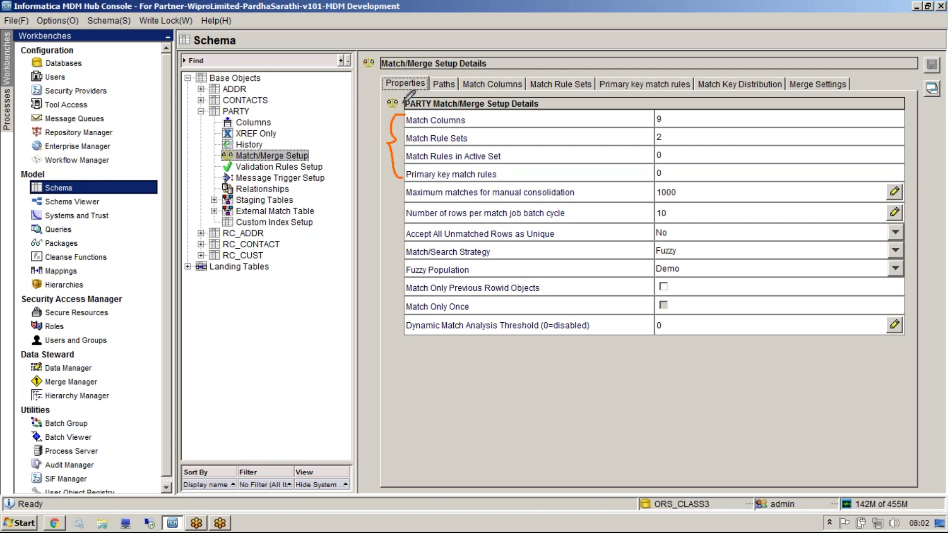
mouse_move(672, 117)
left_mouse_down()
mouse_move(687, 121)
mouse_move(679, 179)
left_mouse_up()
left_click(845, 44)
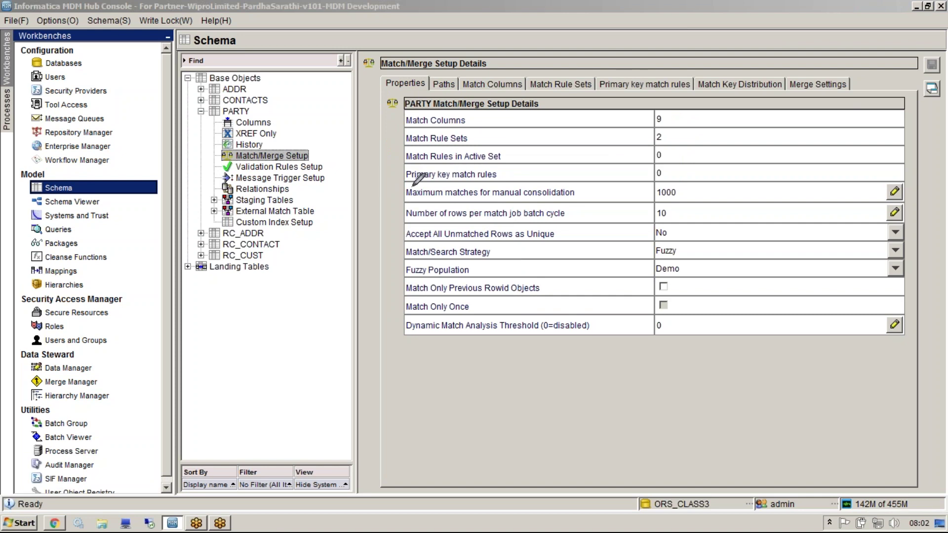
mouse_move(408, 184)
left_mouse_down()
mouse_move(391, 214)
mouse_move(403, 339)
left_mouse_up()
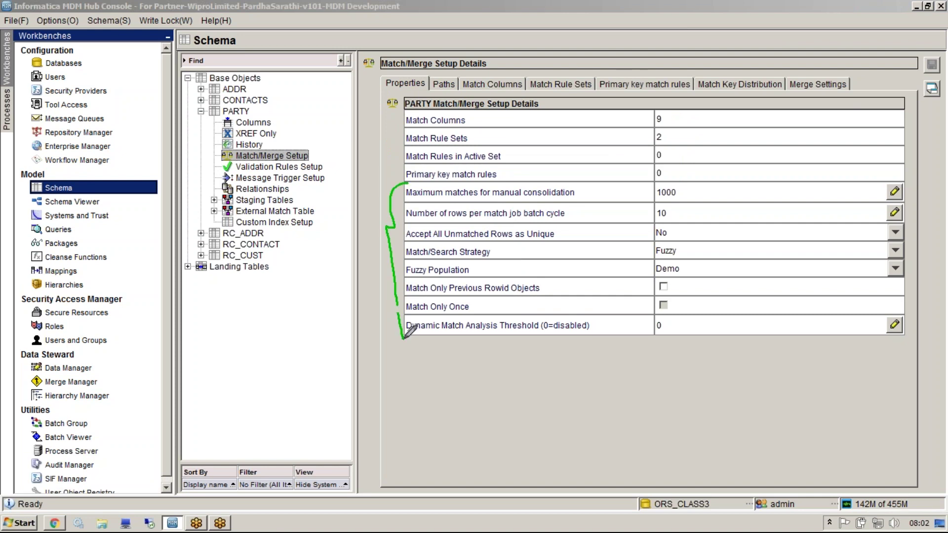
left_click(844, 44)
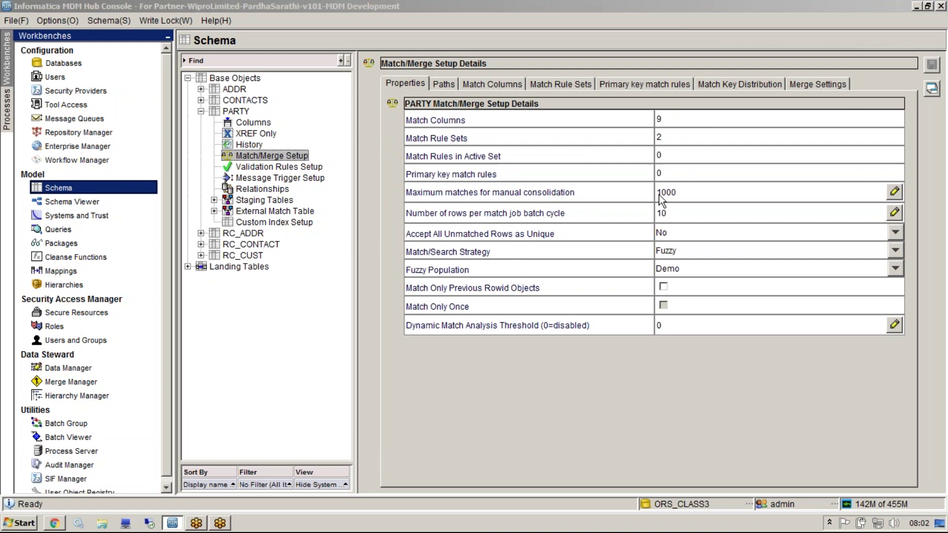
- Open the Maximum matches for manual consolidation value for editing
left_click(606, 197)
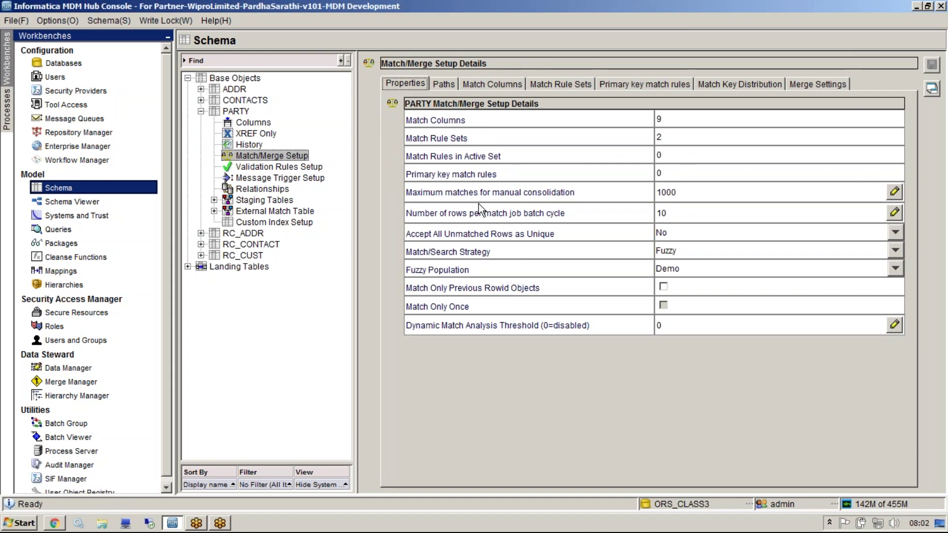
left_click(700, 192)
left_click(702, 191)
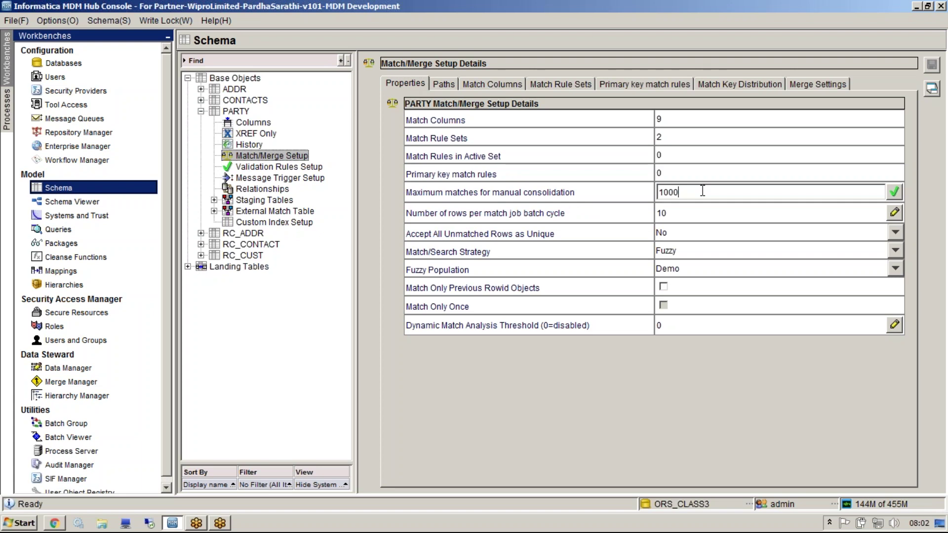
left_click(821, 16)
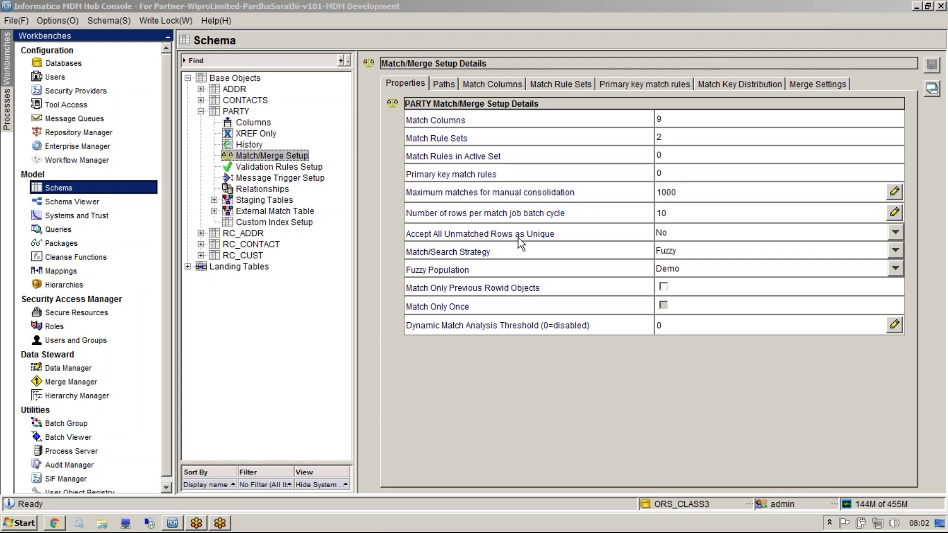
- Switch to a new Notepad document and write 5000, with 2000 Automerge on a separate line below
left_click(8, 528)
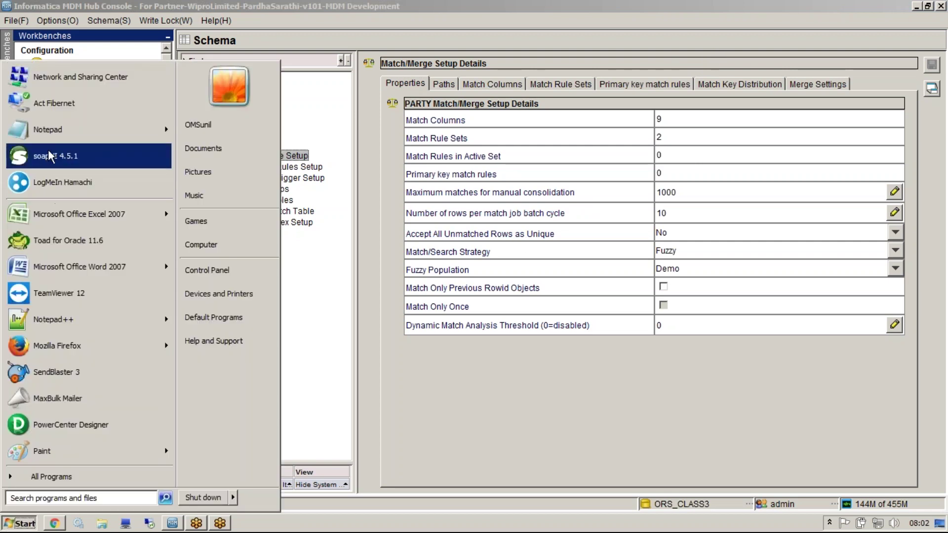
left_click(50, 130)
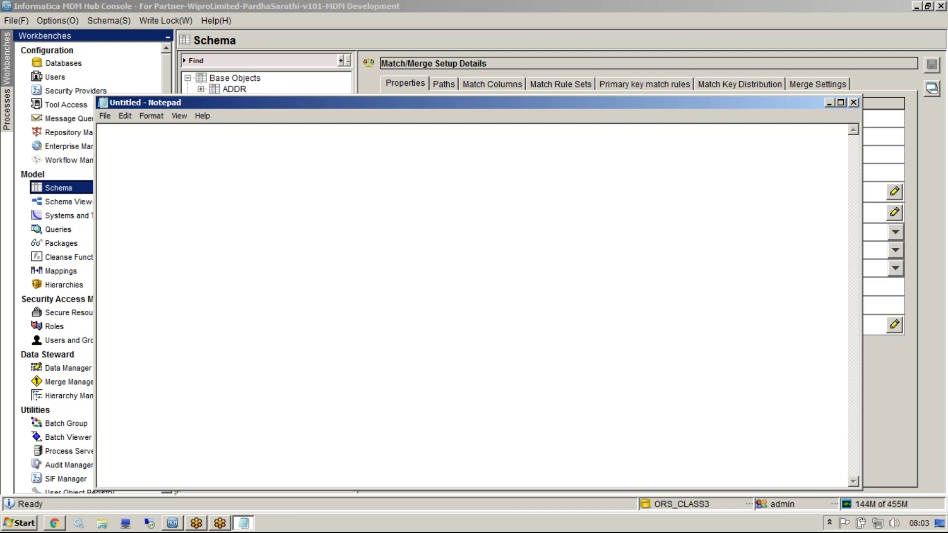
key("Return")
type("5000")
key("Return")
type("2000")
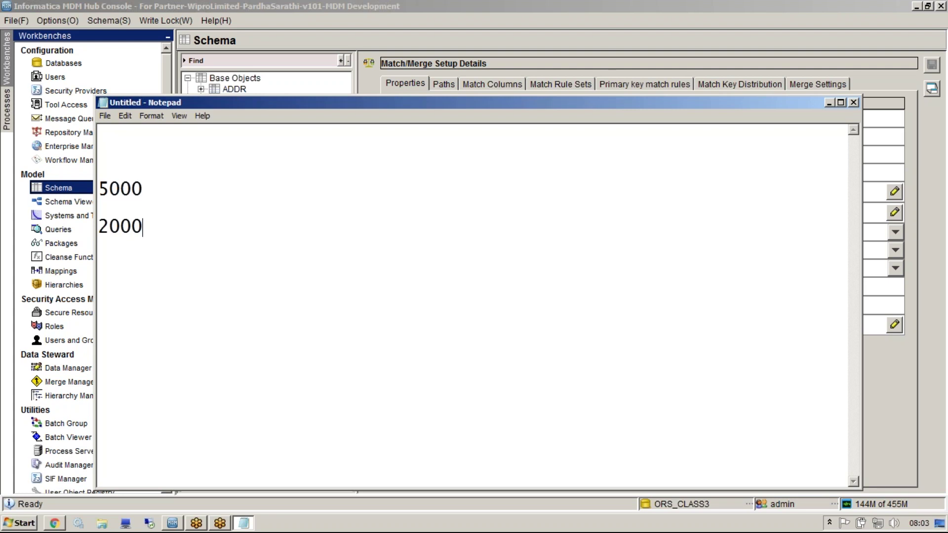
type("  Automere")
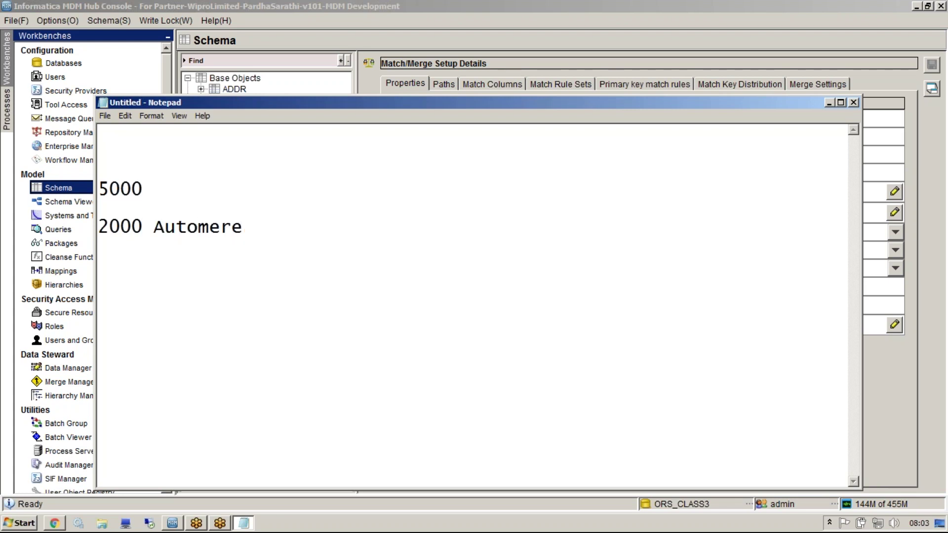
key("BackSpace")
type("ge")
- Add the line "1500 Manual Merge" directly below the Automerge line
key("Return")
type("1000")
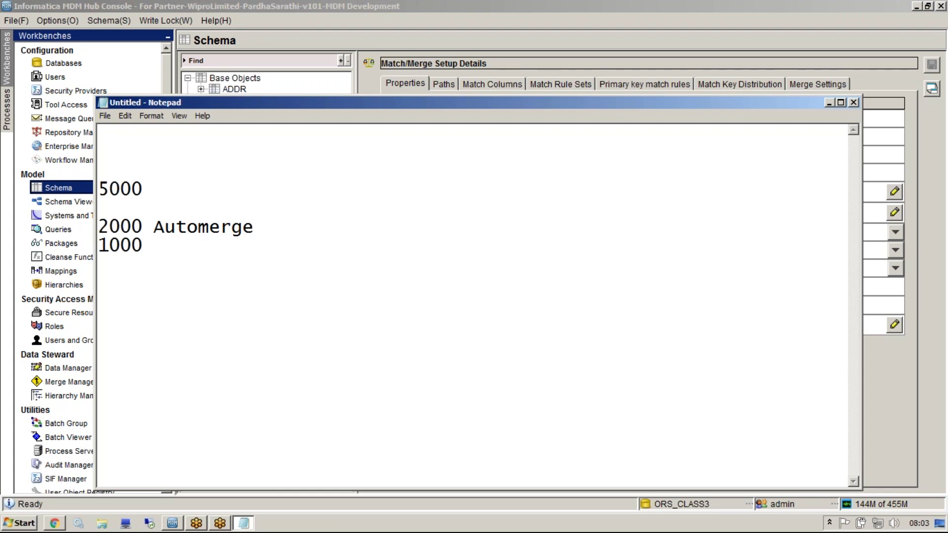
key("BackSpace")
key("BackSpace")
key("BackSpace")
key("BackSpace")
type("1500 Manual Merge")
- Add the line "1500 Accepted as Unique" below the Manual Merge line
key("Return")
type("1500 A")
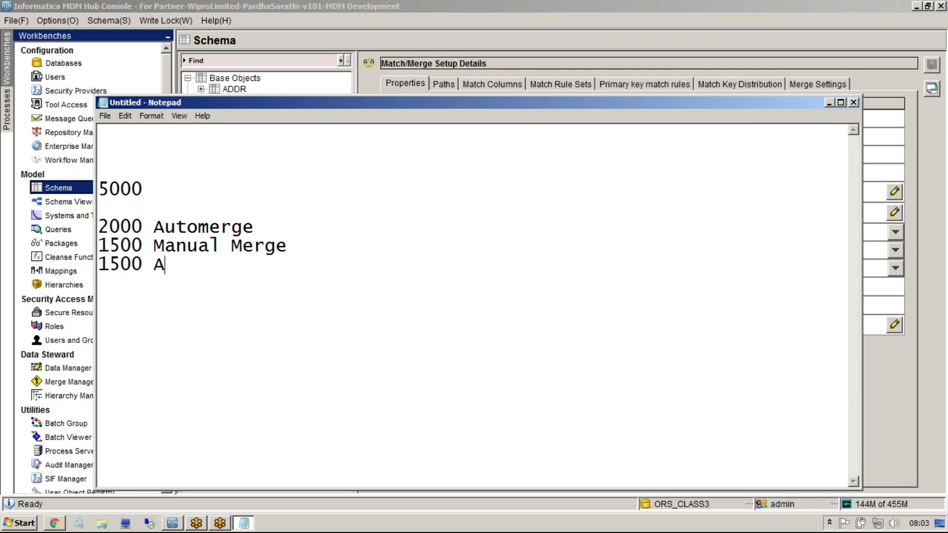
type("ccepted as")
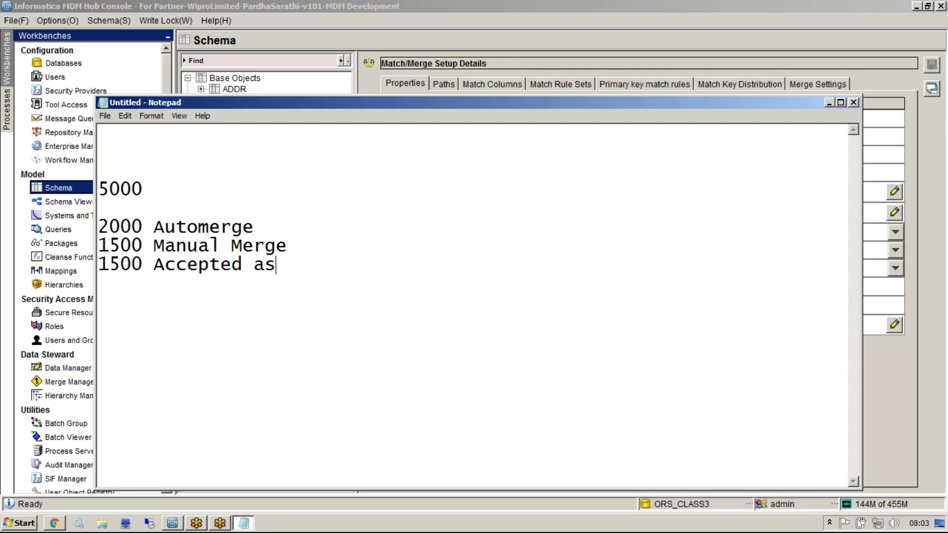
type(" Uniqie")
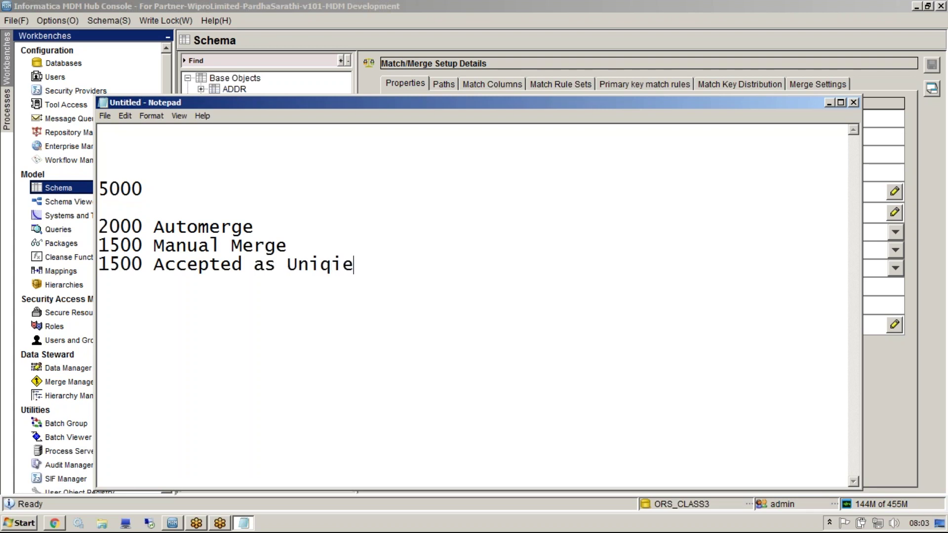
key("BackSpace")
key("BackSpace")
type("ue")
- Move the notes aside and compare the 1500 Manual Merge line with the Maximum matches for manual consolidation setting
left_click_drag(287, 247, 163, 247)
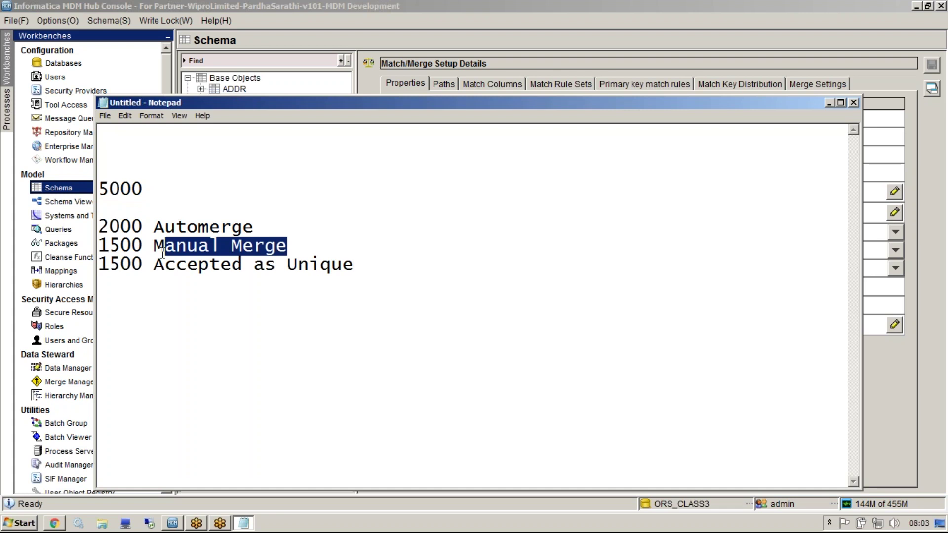
left_click_drag(334, 104, 668, 231)
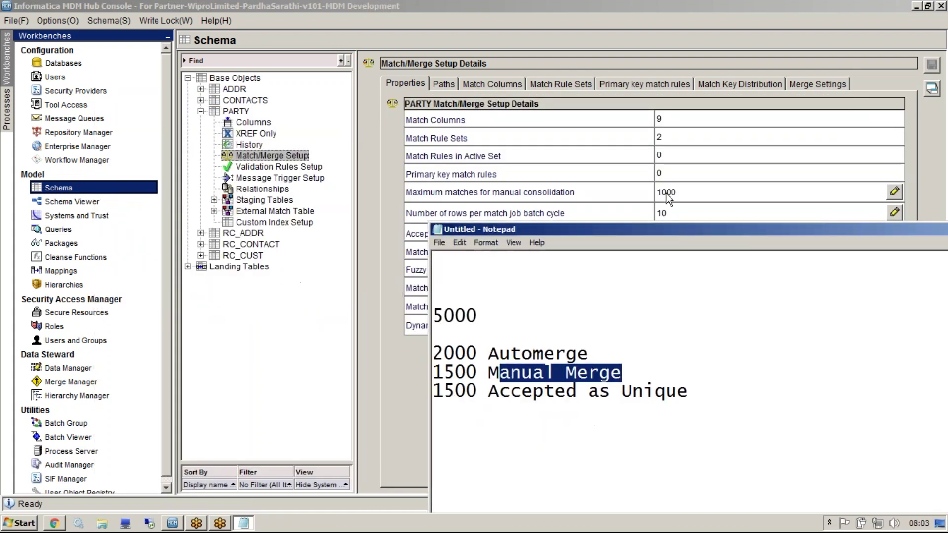
left_click(742, 45)
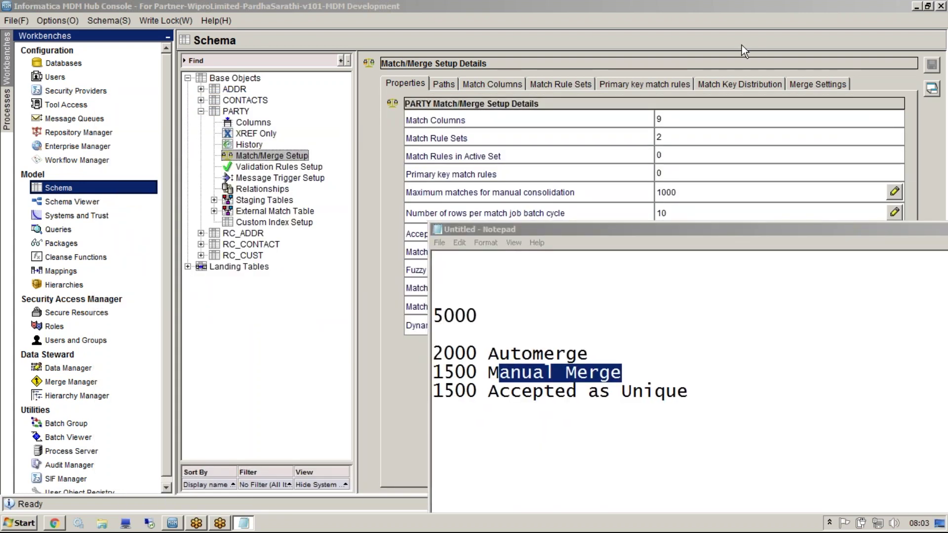
mouse_move(683, 188)
left_mouse_down()
mouse_move(647, 251)
mouse_move(435, 366)
left_mouse_up()
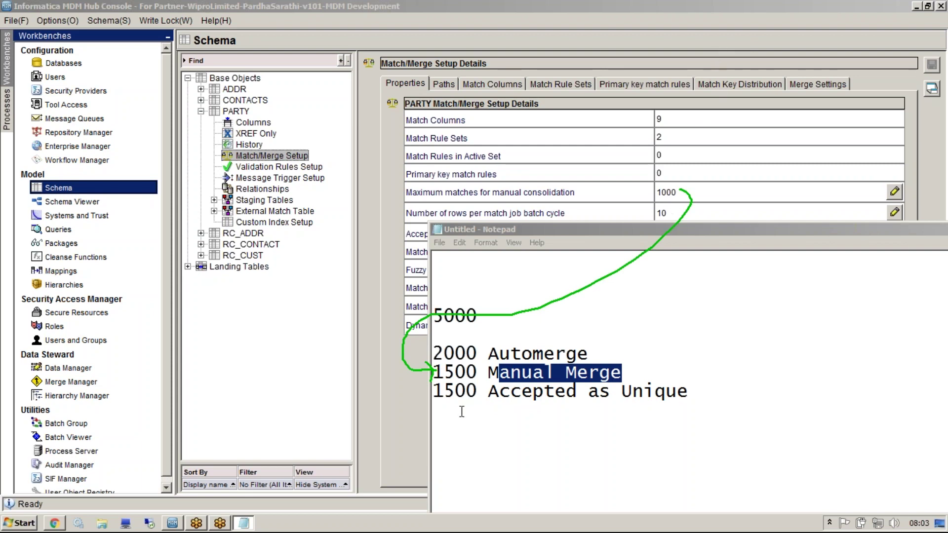
left_click_drag(477, 373, 432, 374)
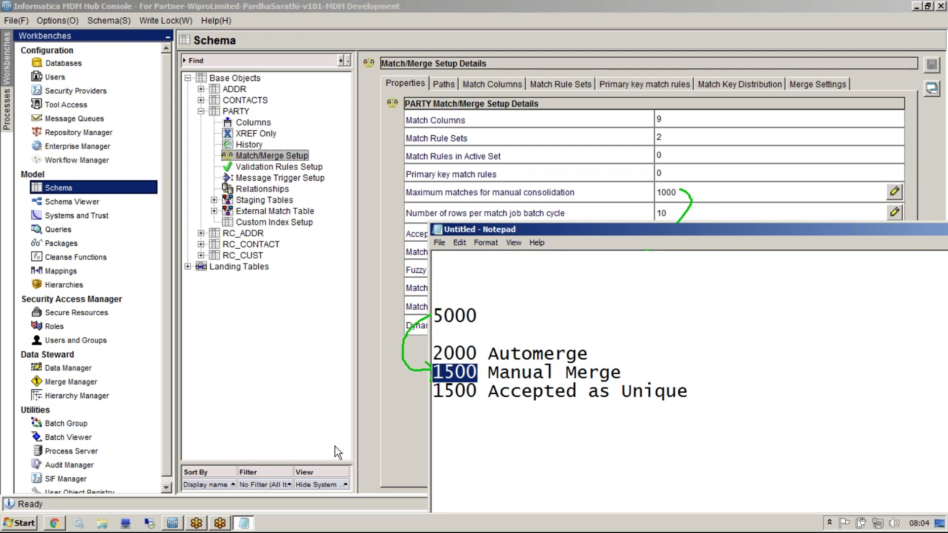
- Write the query line "select Count(*) from C_PARTY_MTCH" a few lines below the record breakdown
left_click(682, 412)
key("End")
key("Return")
key("Return")
key("Return")
type("select C")
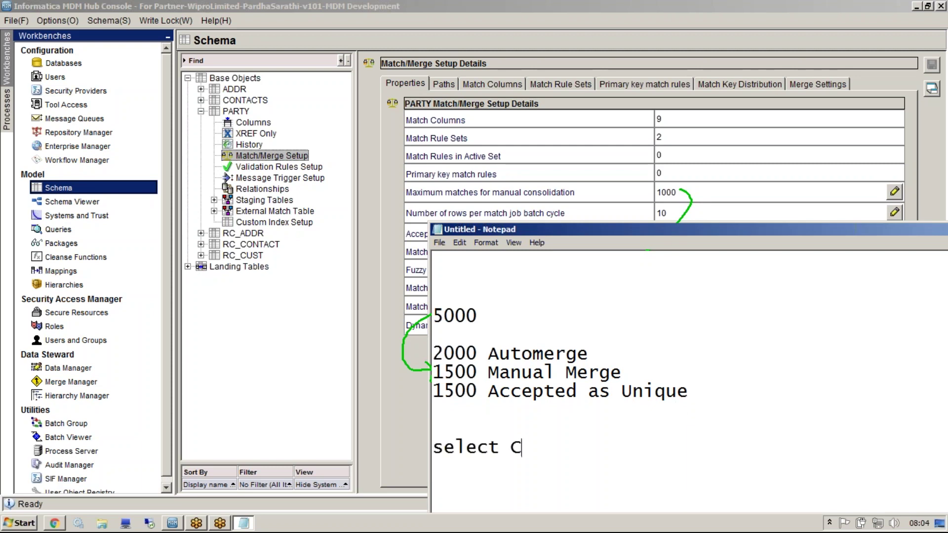
type("ount(*)")
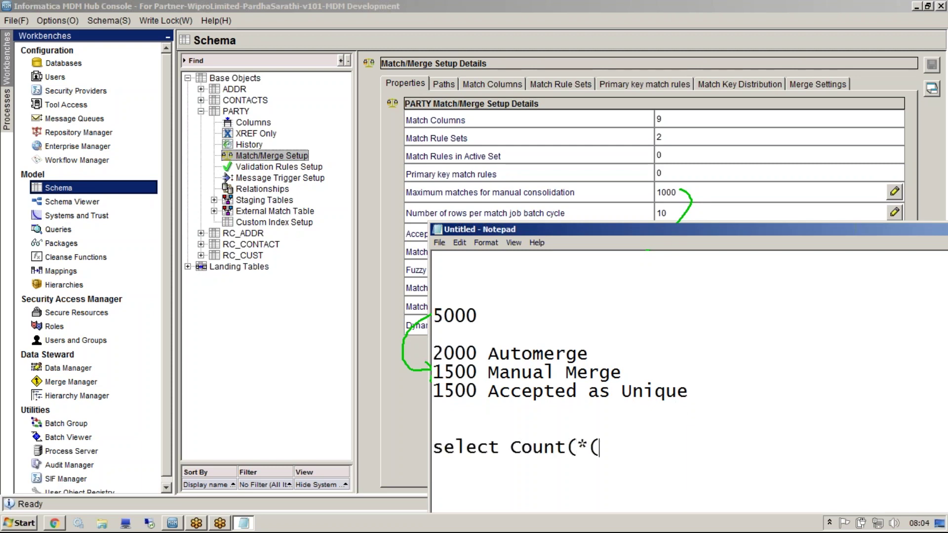
type(" from C_PARTY")
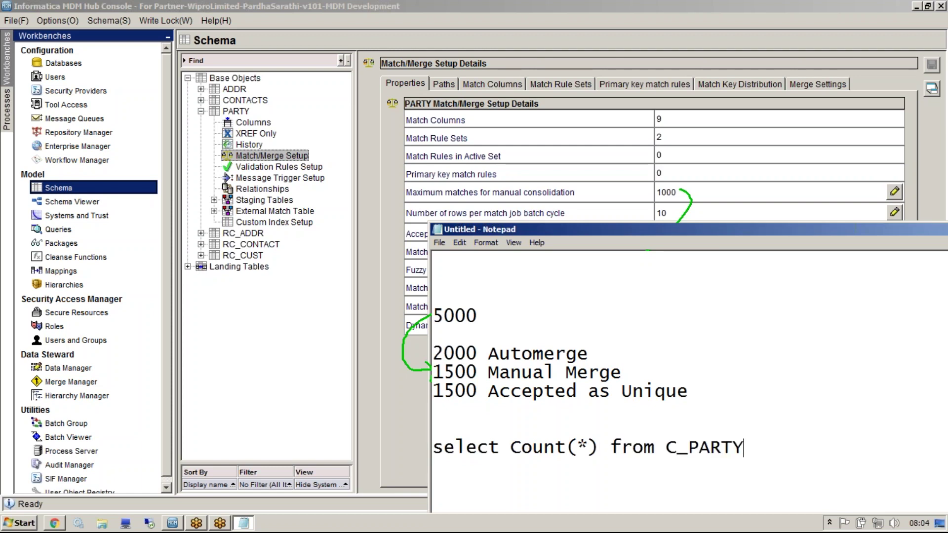
type("_MTCH")
- Add the condition "where AUTOMERGE_IND=0" on a new line of the query
key("Return")
type("where ")
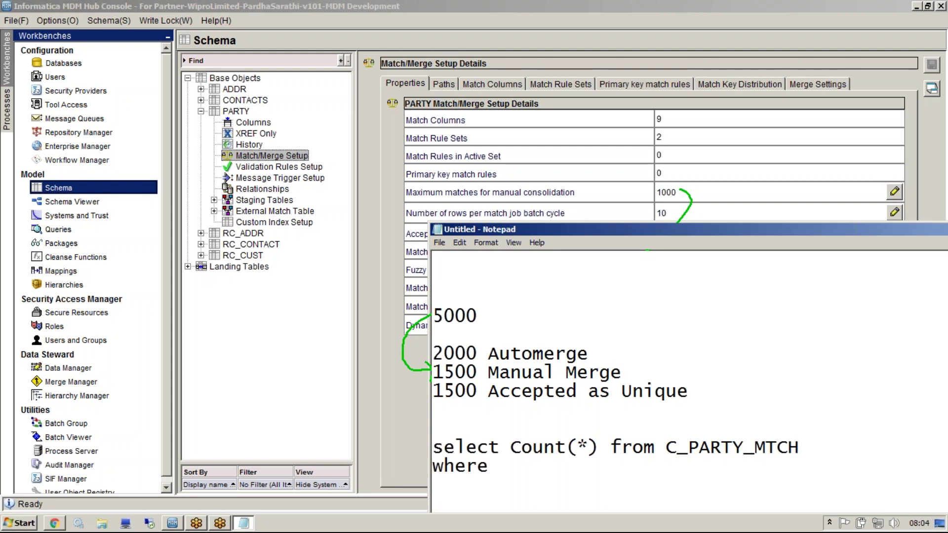
type("AUTOMER")
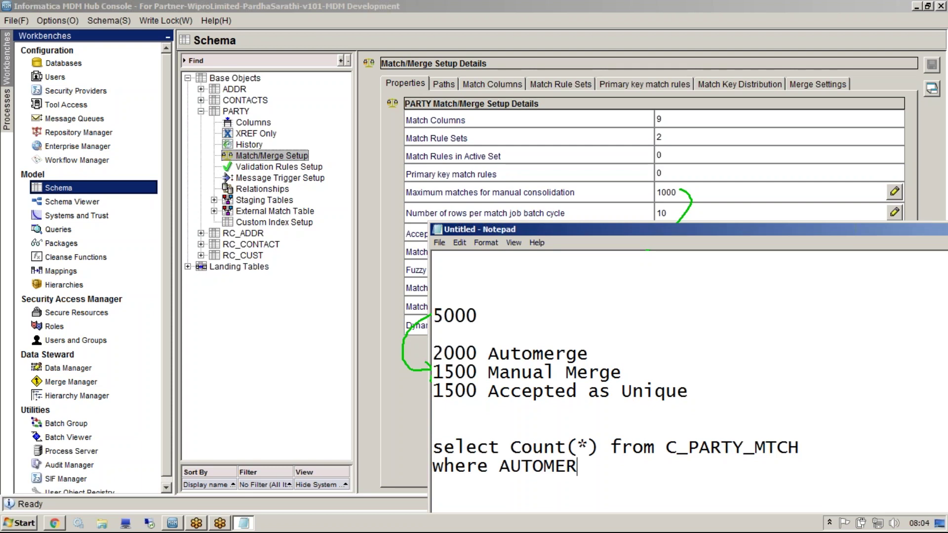
type("GE_IND=0")
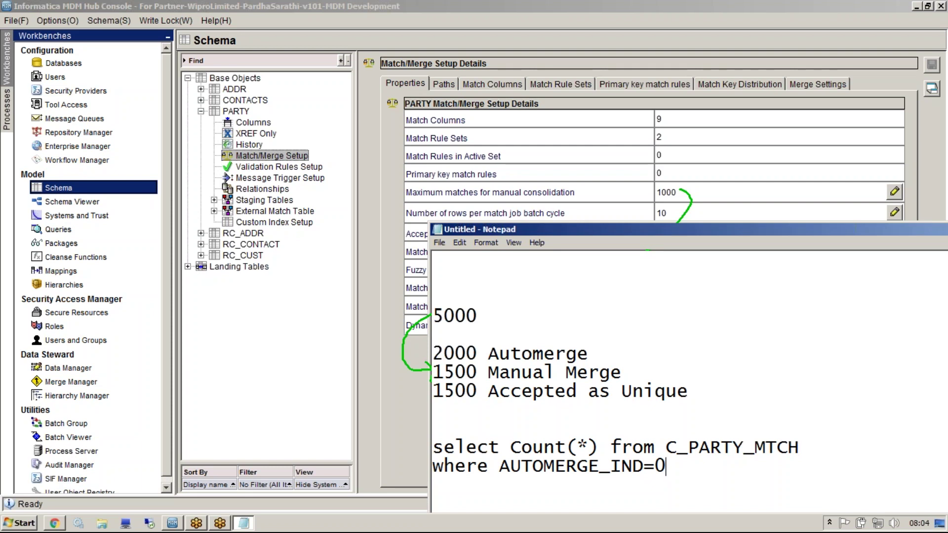
- Reposition the Notepad window and insert the alias cnt after Count(*) in the query
mouse_move(739, 227)
left_mouse_down()
mouse_move(590, 155)
mouse_move(547, 100)
left_mouse_up()
left_click(422, 319)
type("cnt")
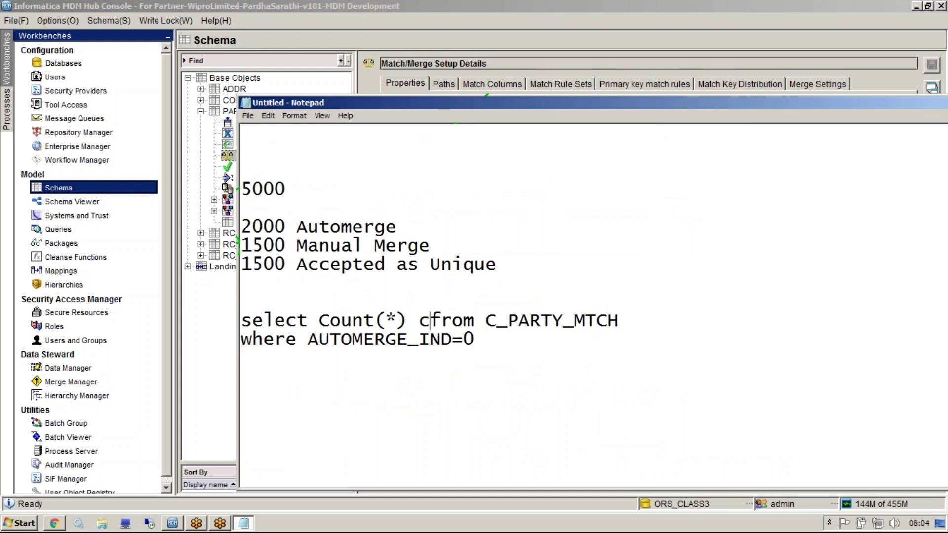
key("Down")
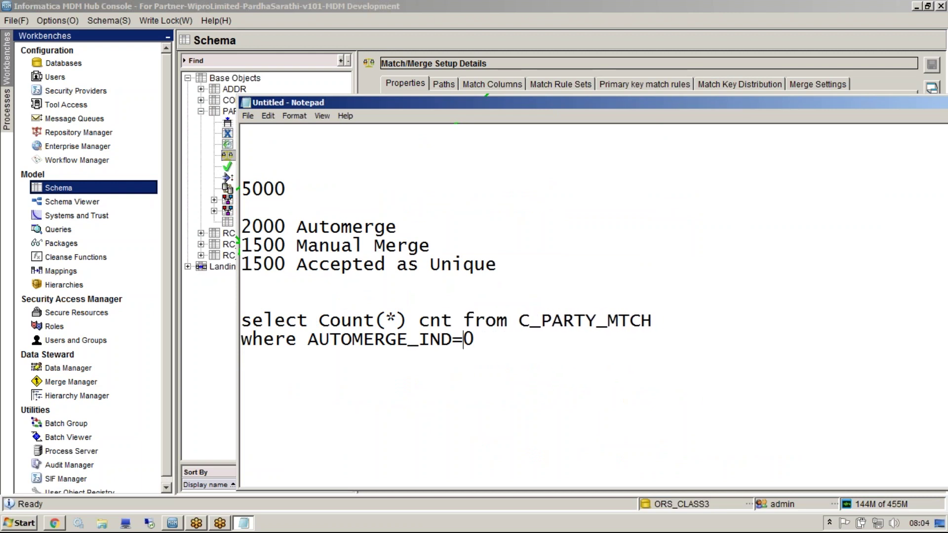
- Write the condition "cnt<1000" below the query and move the notes clear of the Maximum matches for manual consolidation setting
key("Down")
key("Down")
type("if")
key("BackSpace")
key("BackSpace")
key("BackSpace")
type("cnt<1000")
left_click_drag(526, 108, 633, 221)
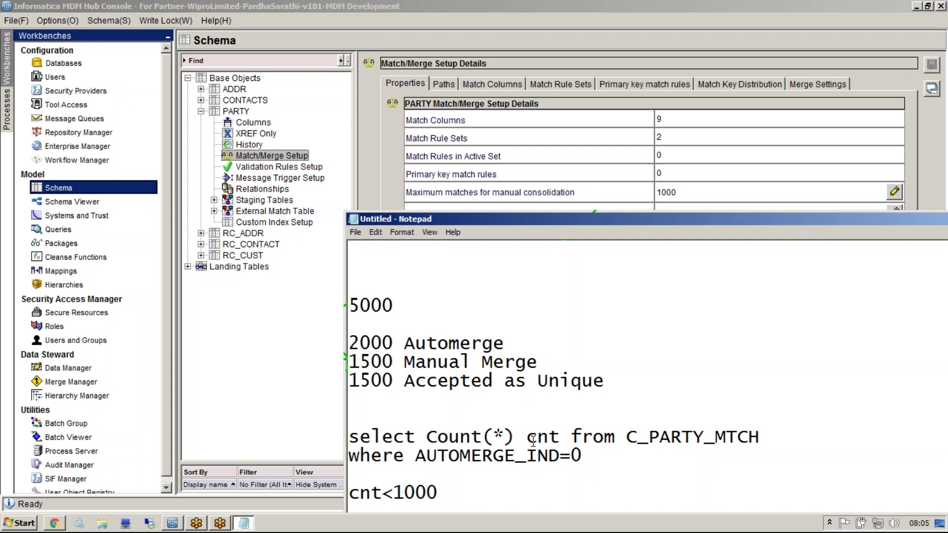
- Highlight the AUTOMERGE_IND=0 query and compare it with the cnt<1000 condition
double_click(392, 494)
left_click(441, 493)
left_click_drag(582, 456, 315, 414)
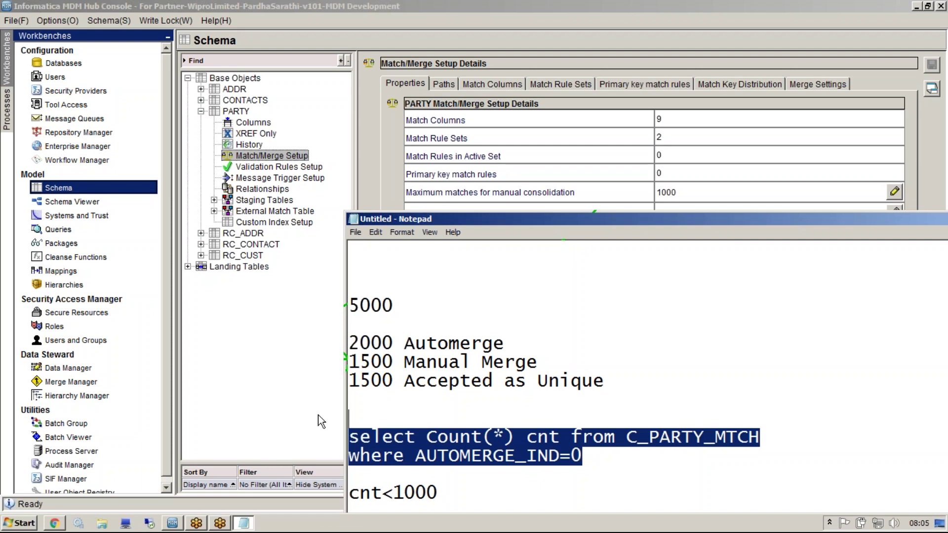
left_click_drag(401, 496, 373, 494)
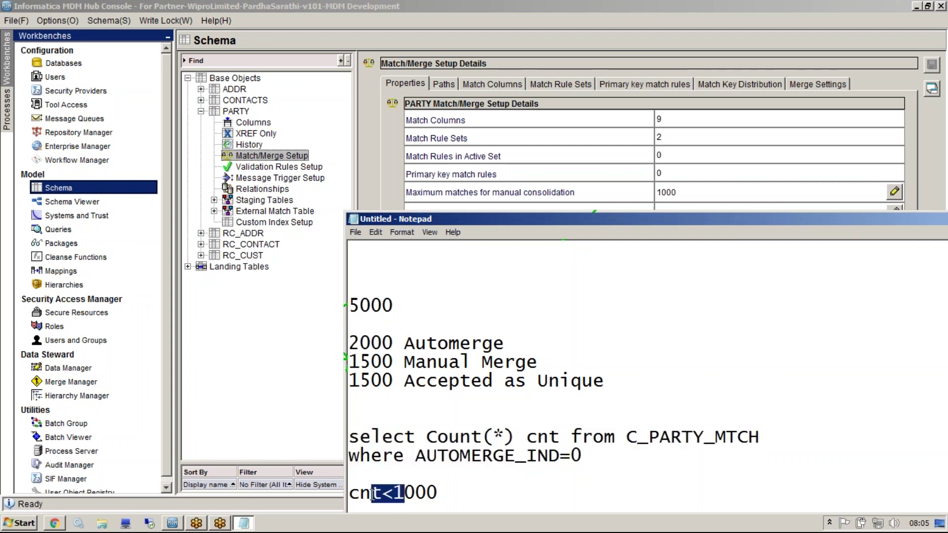
left_click(420, 495)
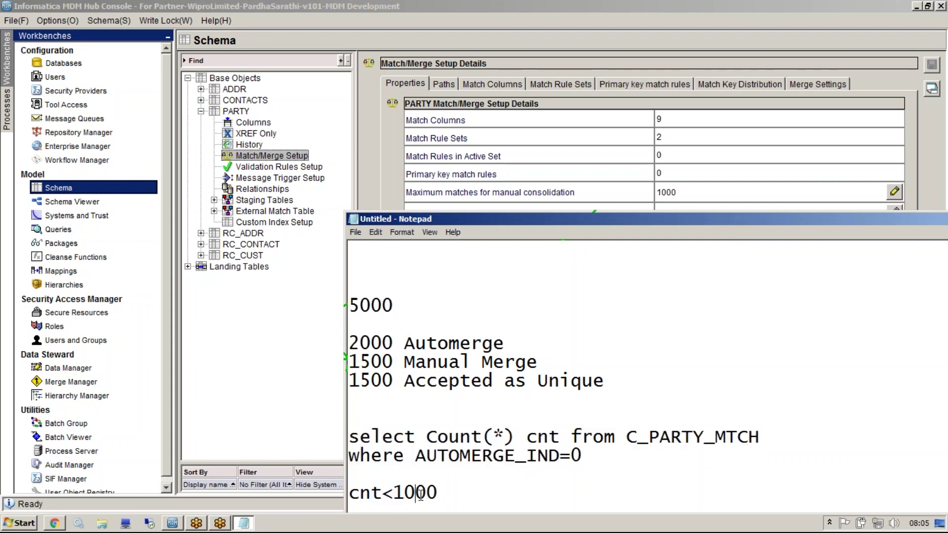
- Return to the MDM Hub Console and open the Number of rows per match job batch cycle value for editing
left_click(559, 206)
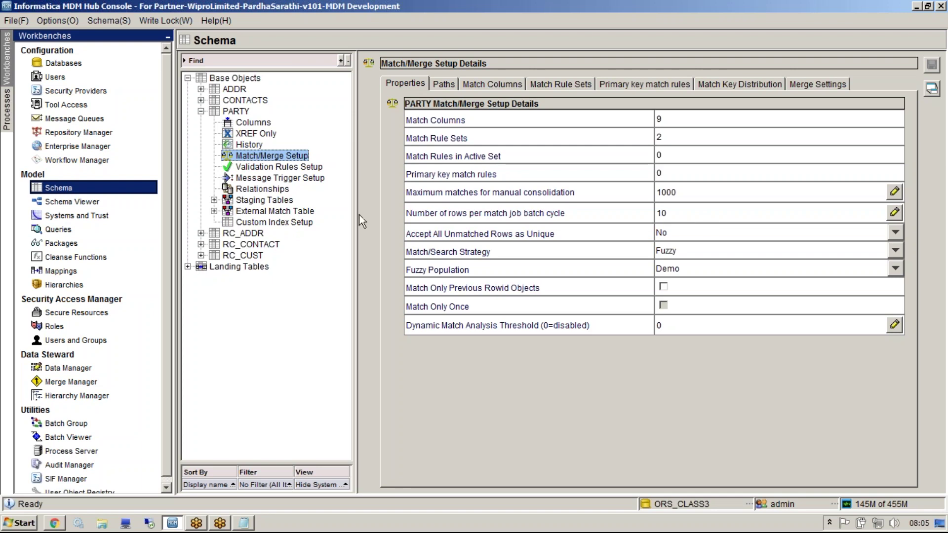
double_click(689, 218)
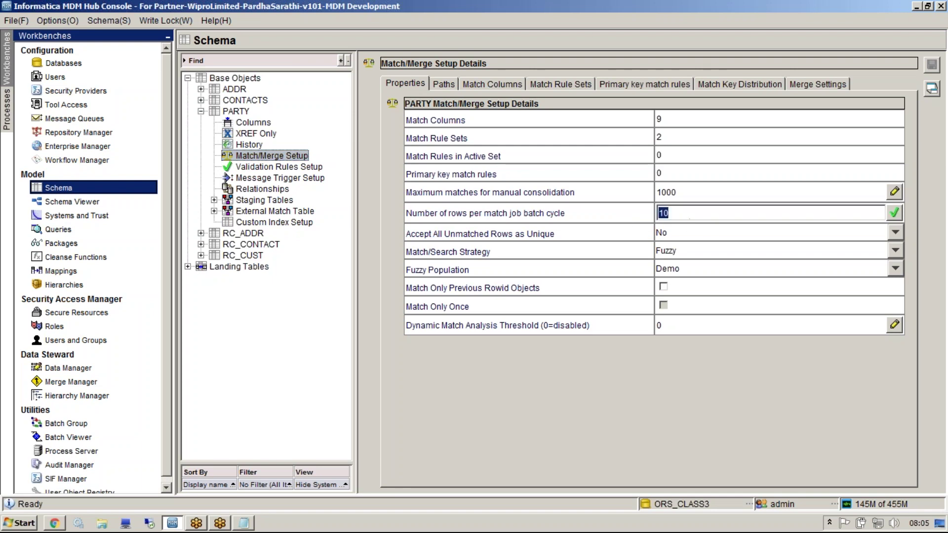
left_click(686, 214)
- Switch to the Notepad notes, maximize the window and add four blank lines below cnt<1000
left_click(244, 523)
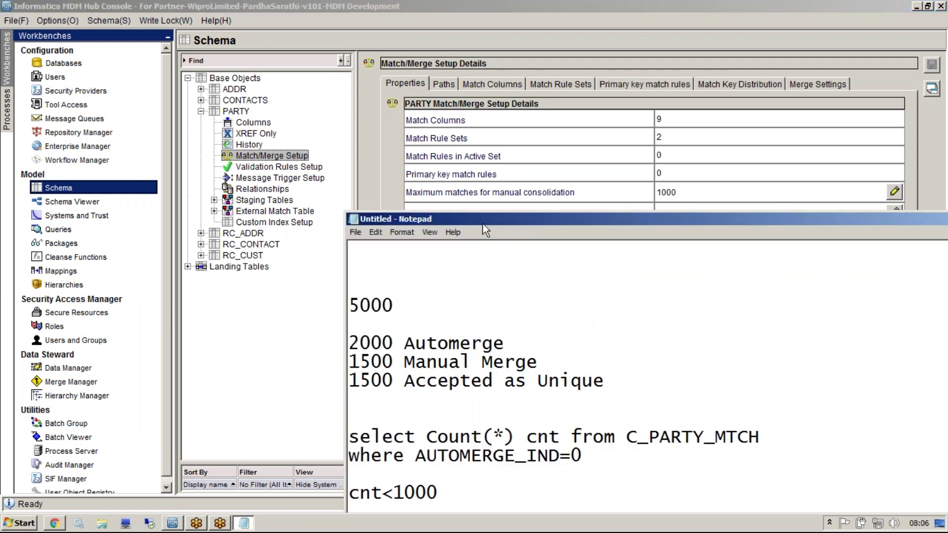
double_click(511, 222)
key("Return")
key("Return")
key("Return")
key("Return")
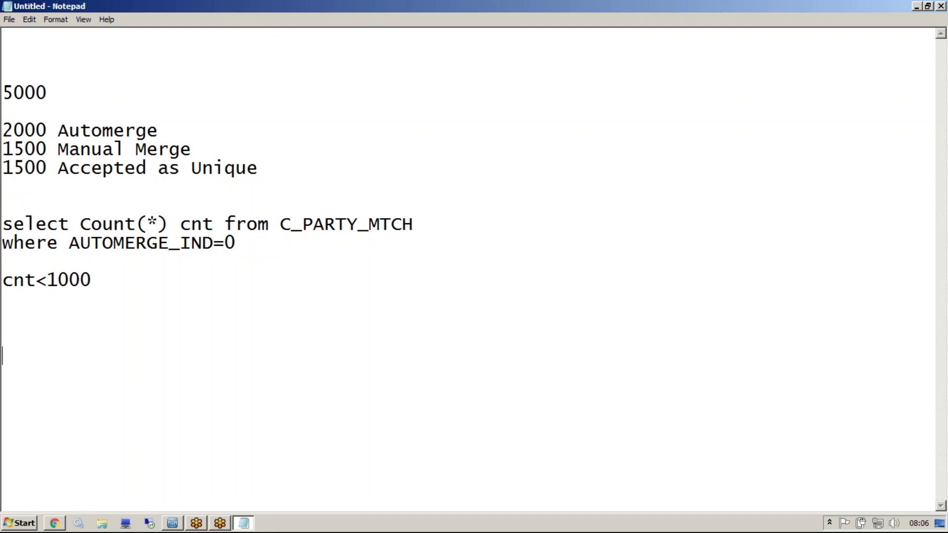
- Switch back to the MDM Hub Console and set Number of rows per match job batch cycle to 10000
key("alt+Tab")
double_click(696, 213)
left_click(695, 214)
type("00")
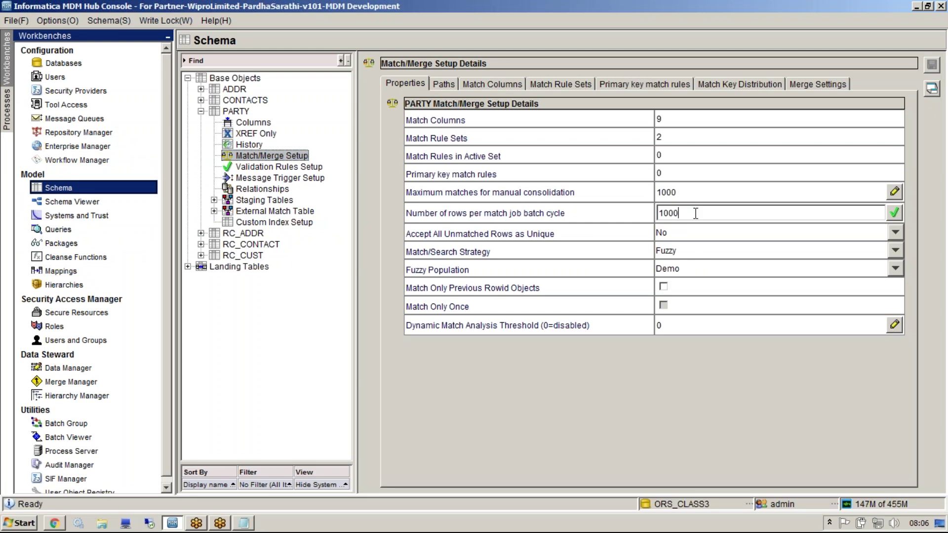
type("0")
type("0000")
double_click(715, 215)
left_click_drag(680, 214, 659, 214)
key("End")
key("BackSpace")
key("BackSpace")
key("BackSpace")
key("BackSpace")
key("BackSpace")
type("0")
- Set Accept All Unmatched Rows as Unique to Yes for the PARTY match/merge setup
left_click(690, 233)
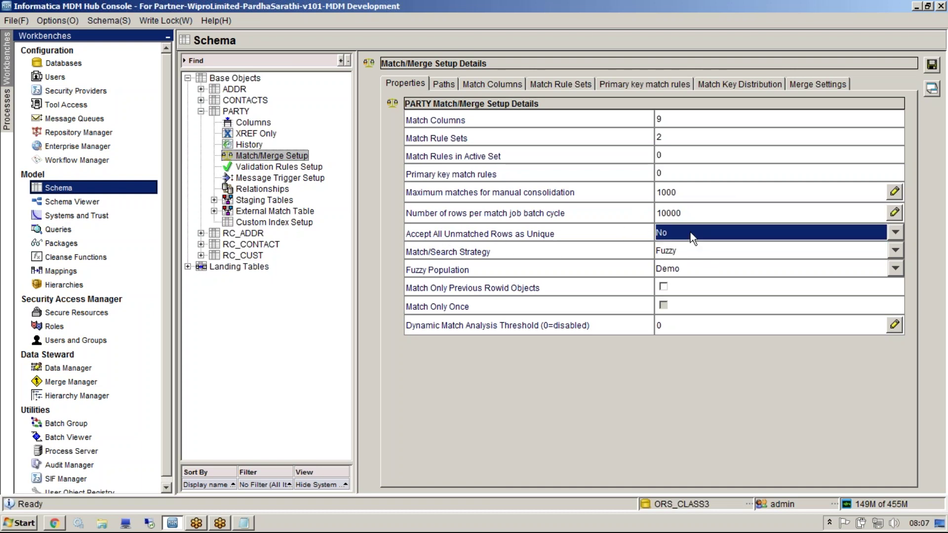
left_click(688, 238)
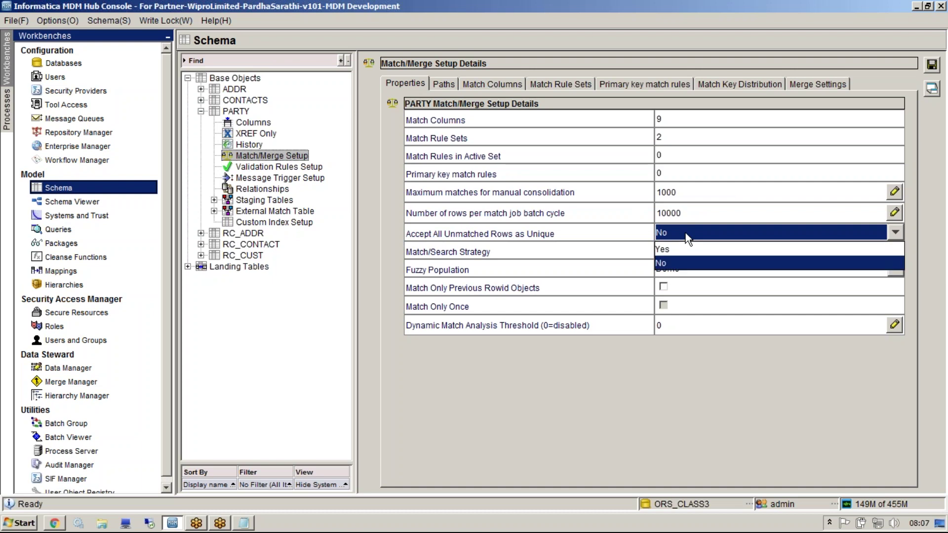
left_click(678, 253)
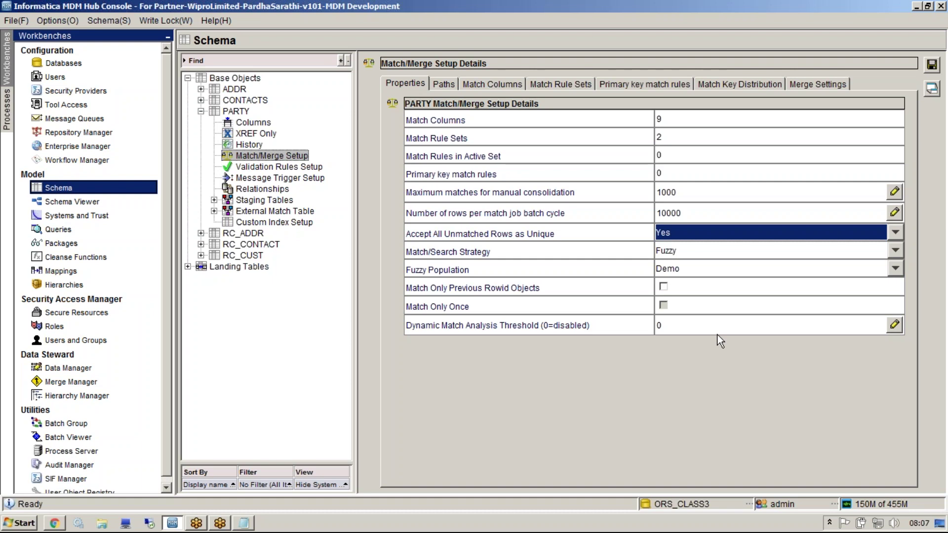
- Switch Accept All Unmatched Rows as Unique to No and back to Yes
left_click(688, 232)
left_click(672, 262)
left_click(689, 236)
left_click(691, 247)
left_click(691, 234)
left_click(681, 242)
left_click(689, 234)
left_click(672, 249)
- Review the Fuzzy and Exact options of Match/Search Strategy and the choices available for Fuzzy Population
left_click(682, 264)
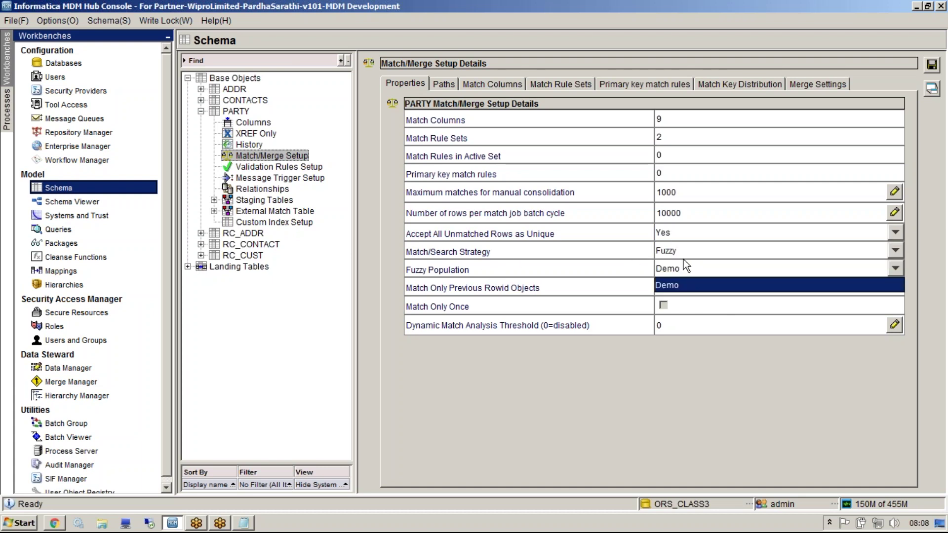
left_click(677, 253)
left_click(671, 252)
left_click(670, 251)
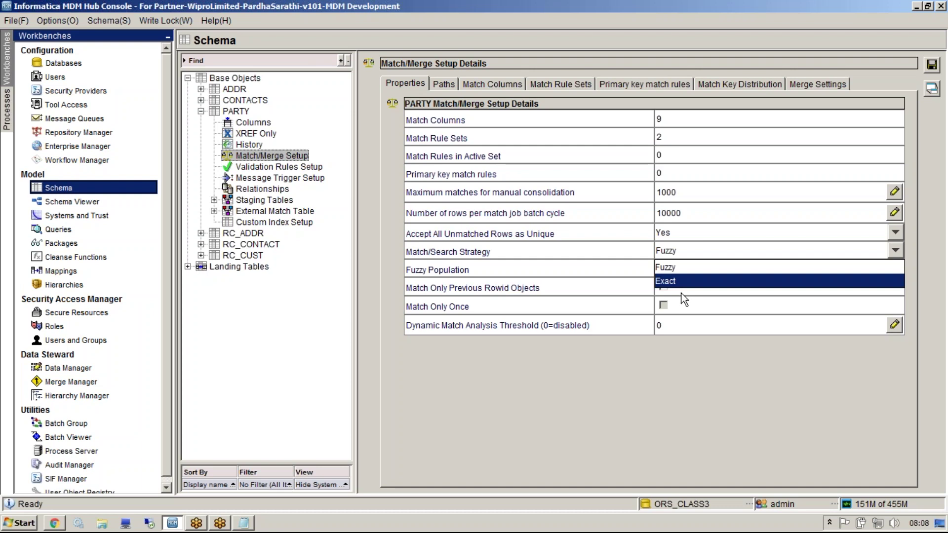
left_click(635, 259)
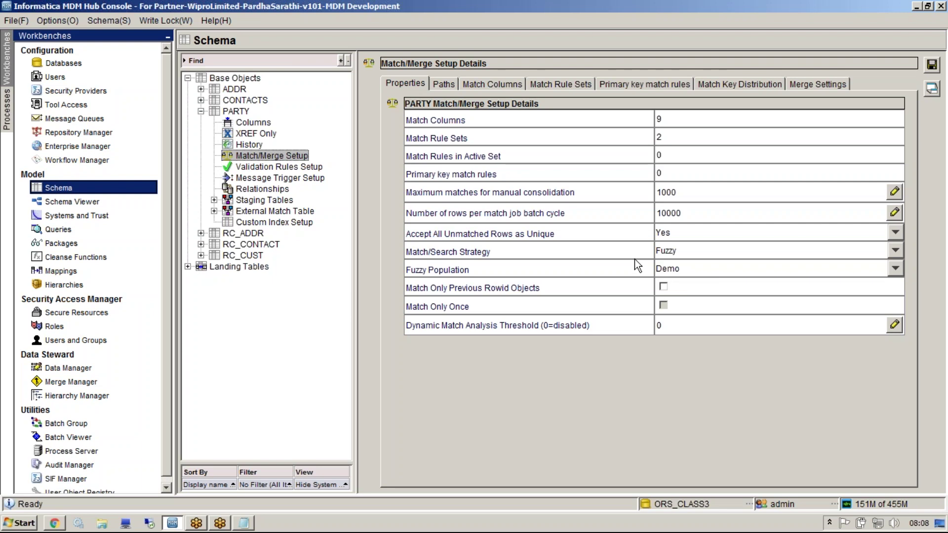
left_click(665, 253)
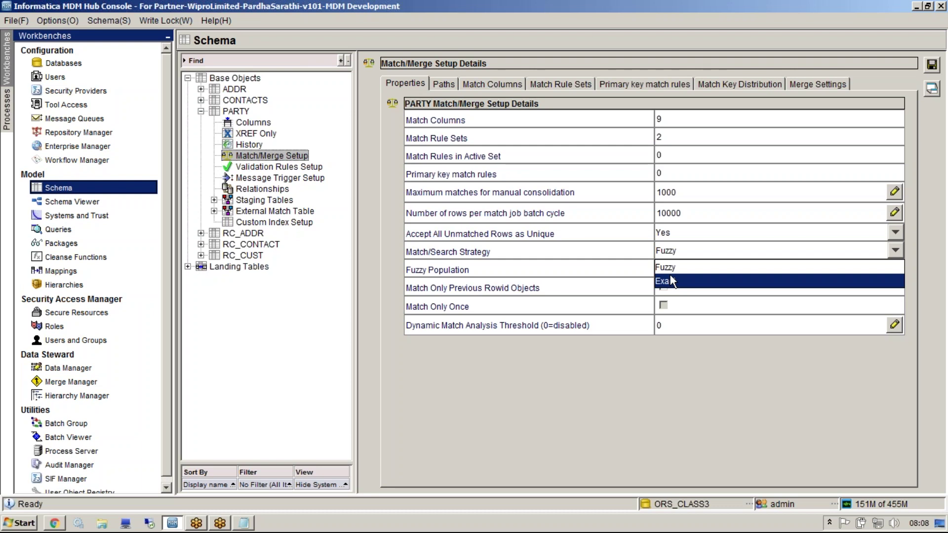
left_click(666, 270)
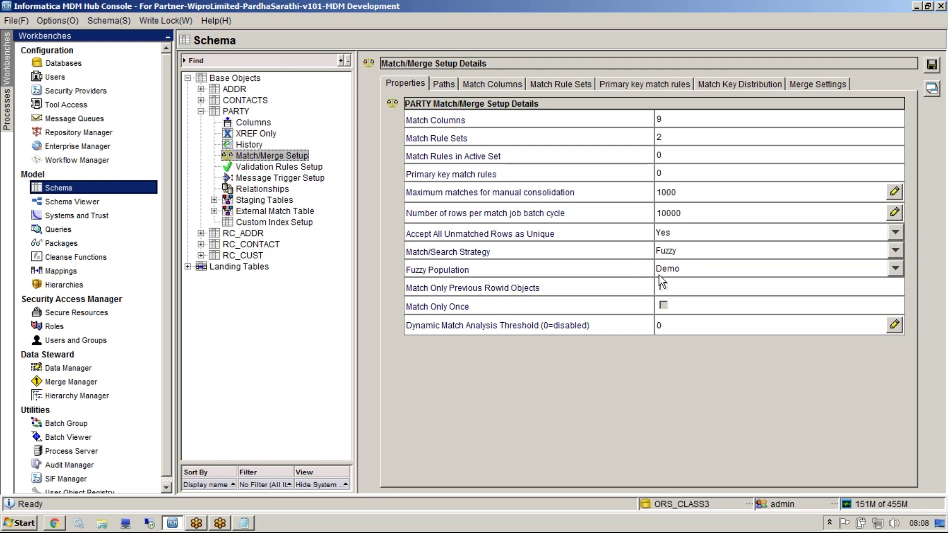
left_click(682, 250)
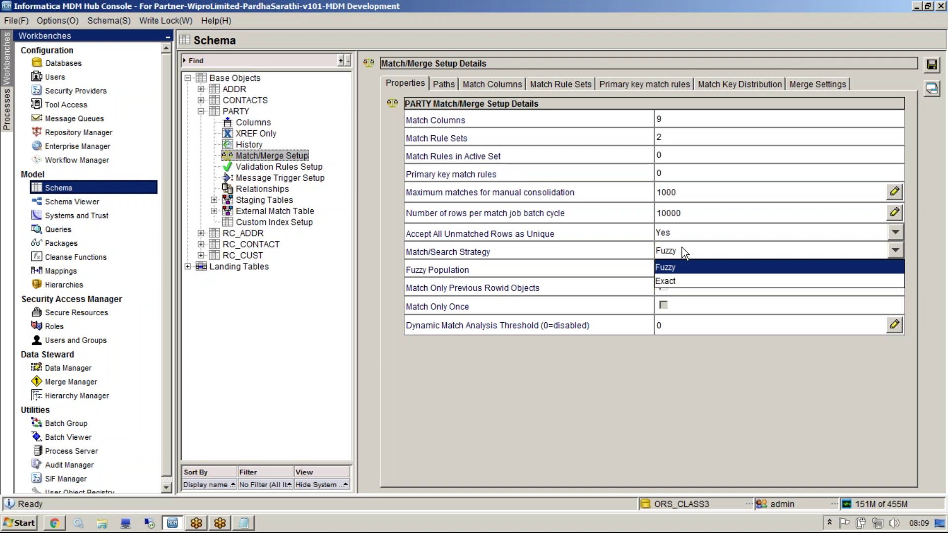
left_click(824, 13)
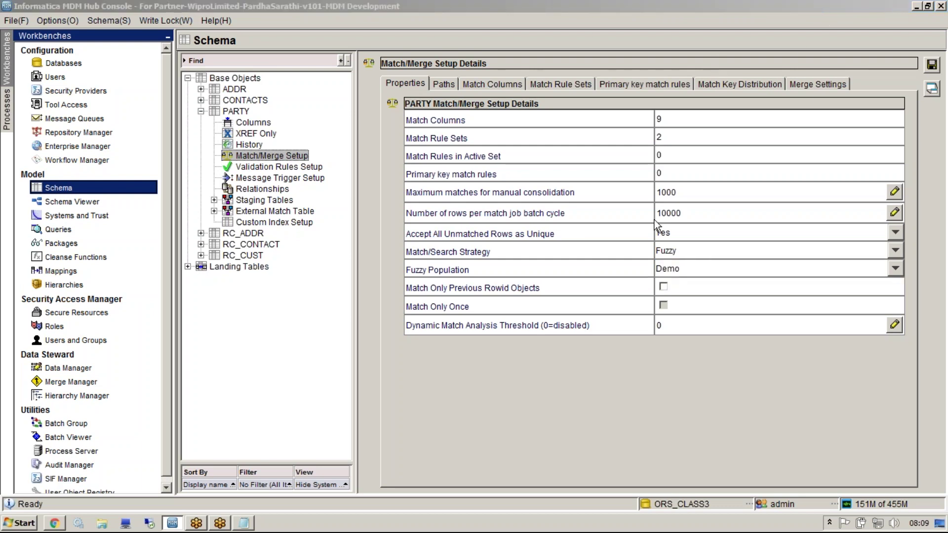
left_click(645, 246)
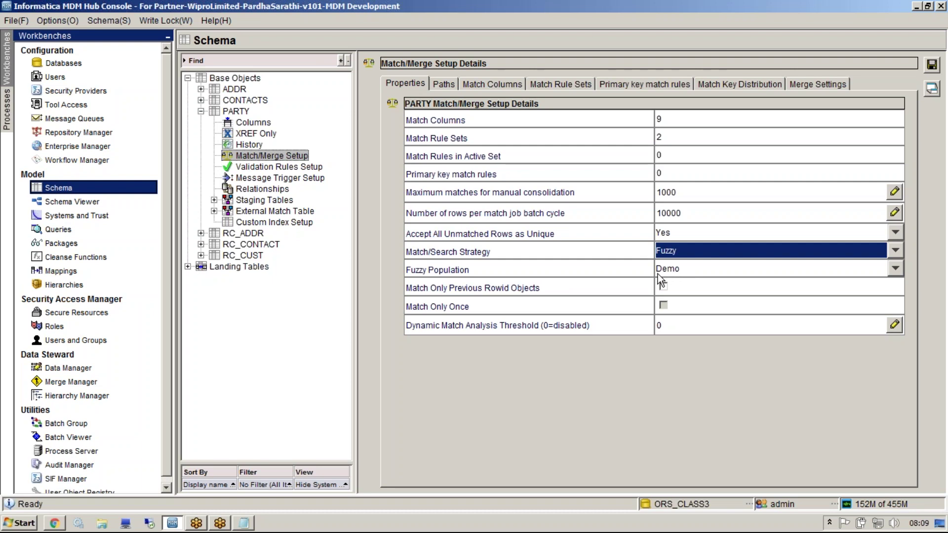
left_click(688, 270)
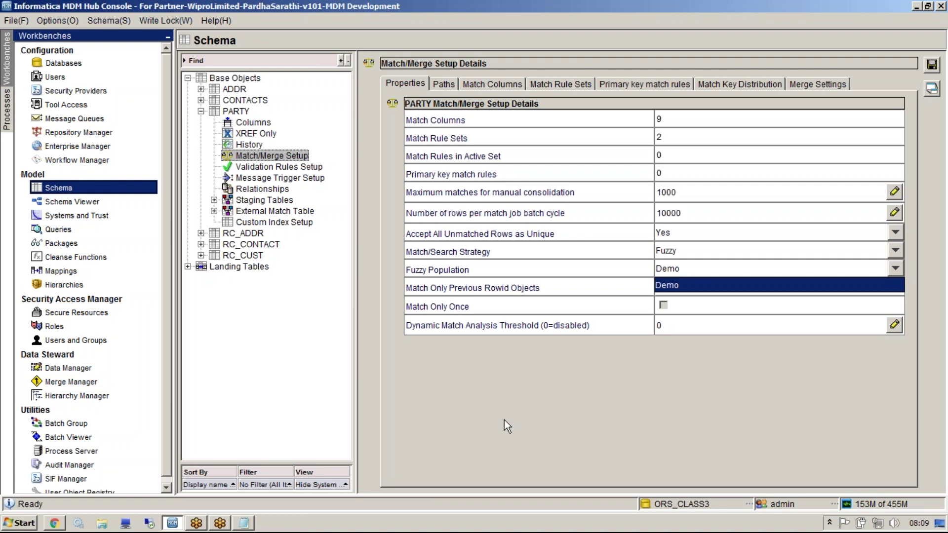
- Switch to the Notepad notes and write the example line "mumbai, bombay...." below cnt<1000
left_click(244, 523)
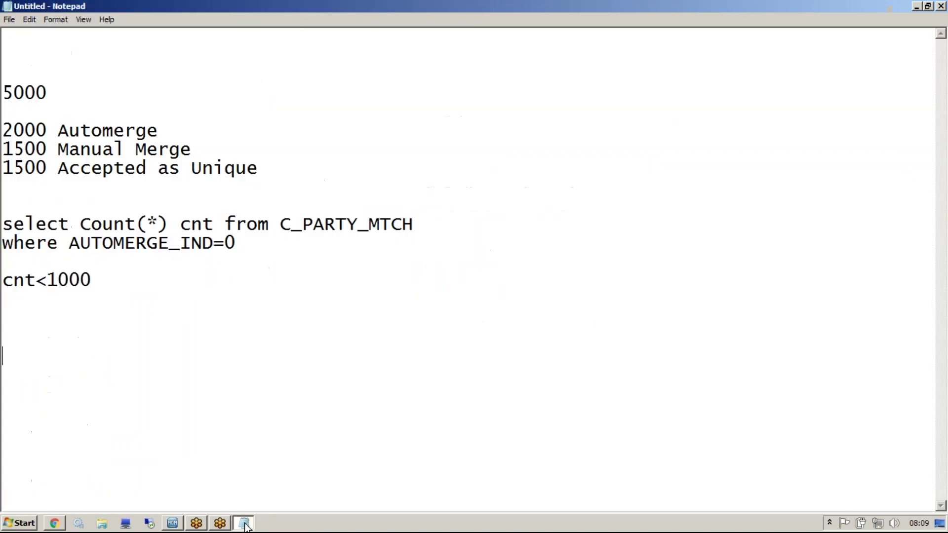
key("Return")
key("Return")
key("BackSpace")
key("BackSpace")
key("BackSpace")
key("BackSpace")
type("mumbai")
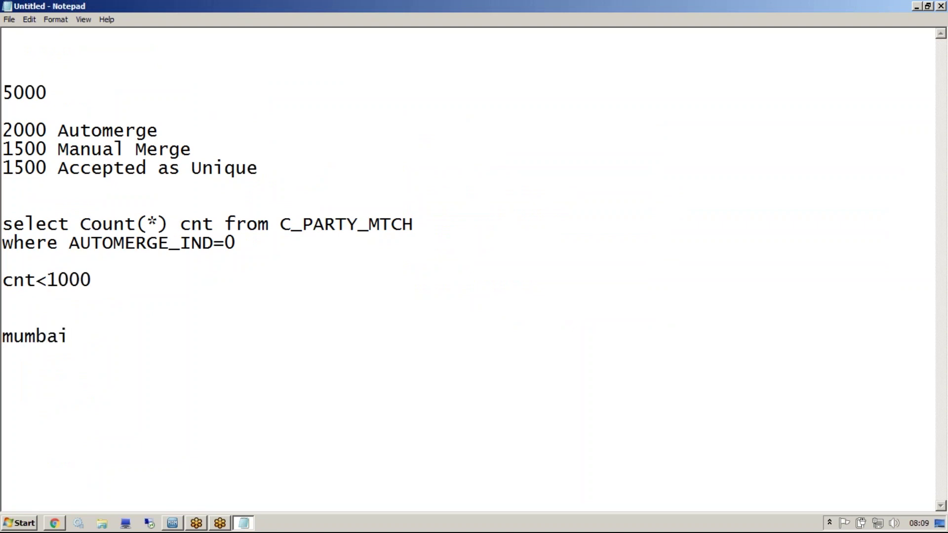
type(", bomb")
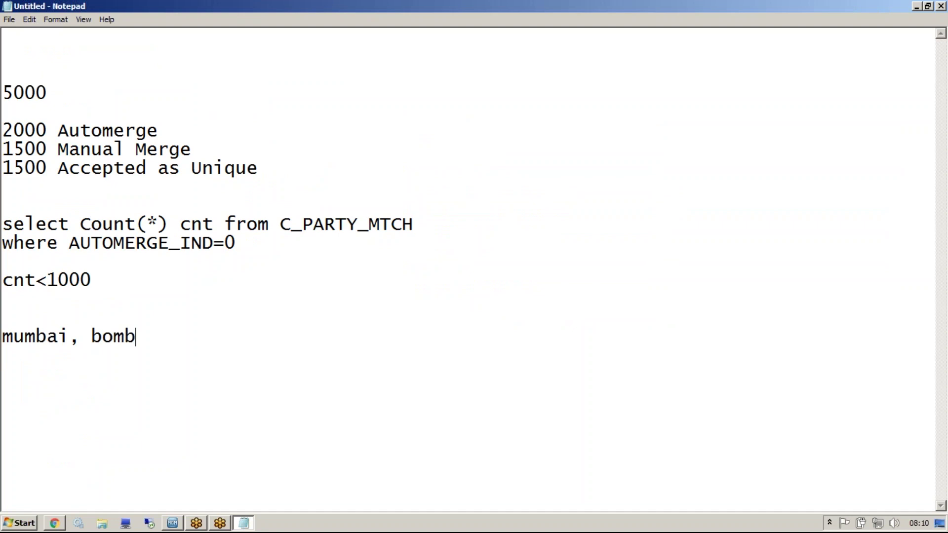
type("au")
key("BackSpace")
type("y....")
- Add a sample surname two lines below the city example, followed by blank lines
key("Return")
key("Return")
type("Singh ")
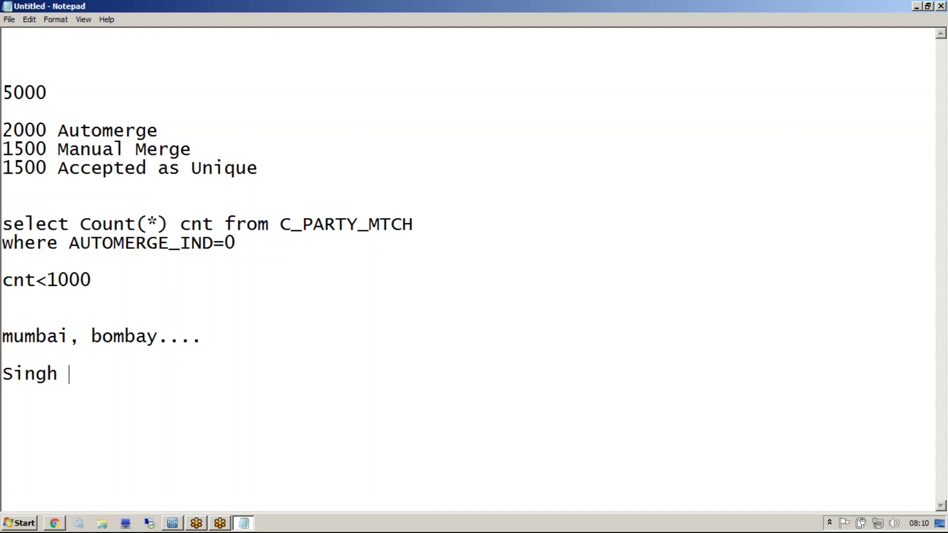
type("si")
key("BackSpace")
key("BackSpace")
key("Return")
key("Return")
- Try a Remote Desktop connection to 25.30.120.173 and disconnect the small-window session
left_click(149, 523)
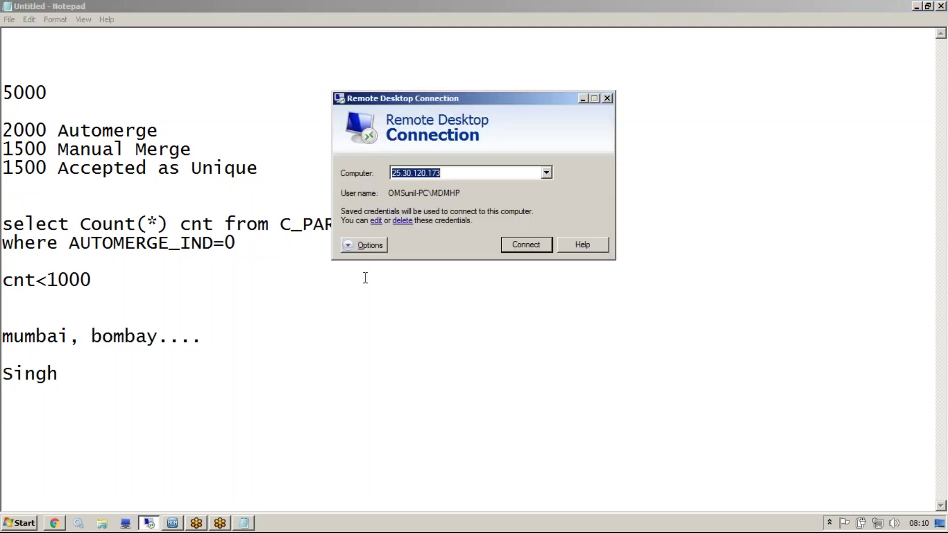
left_click(504, 245)
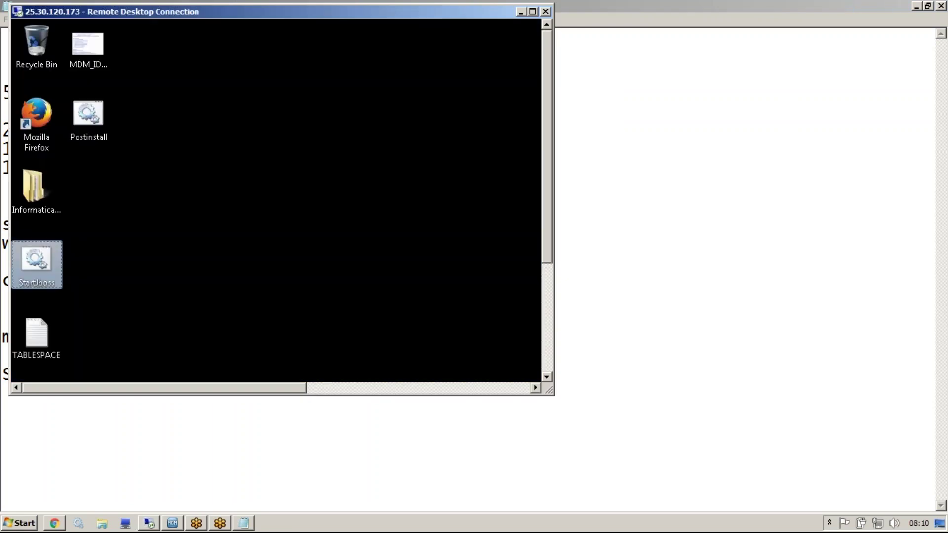
left_click(545, 11)
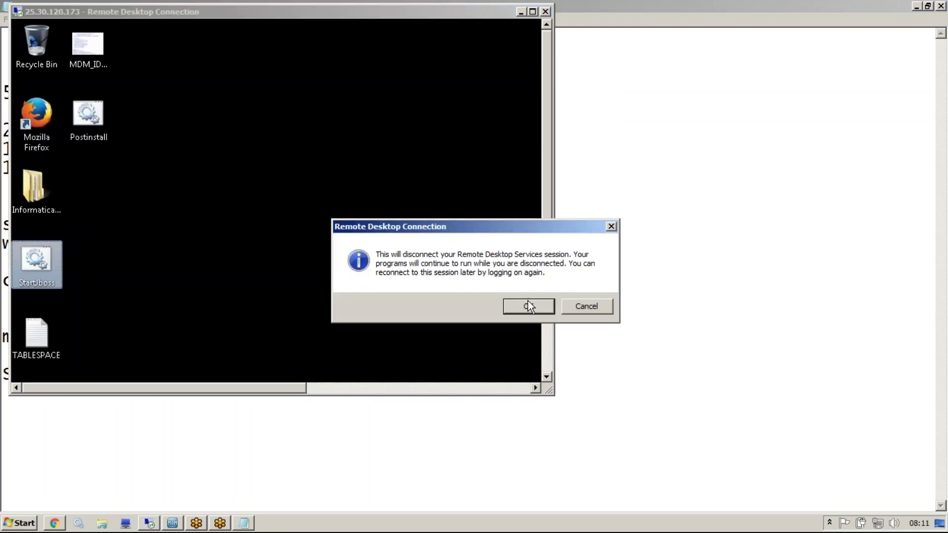
left_click(527, 310)
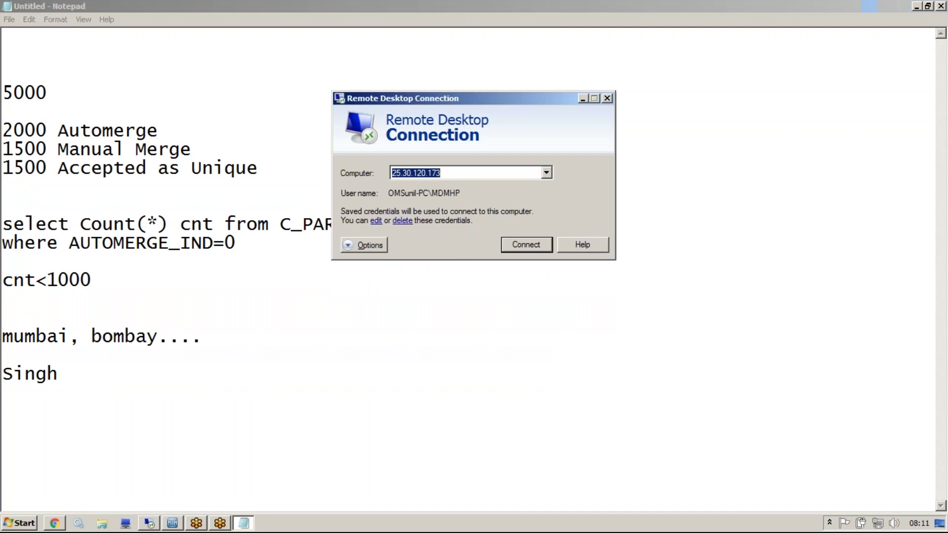
left_click(544, 176)
left_click(545, 176)
left_click(365, 244)
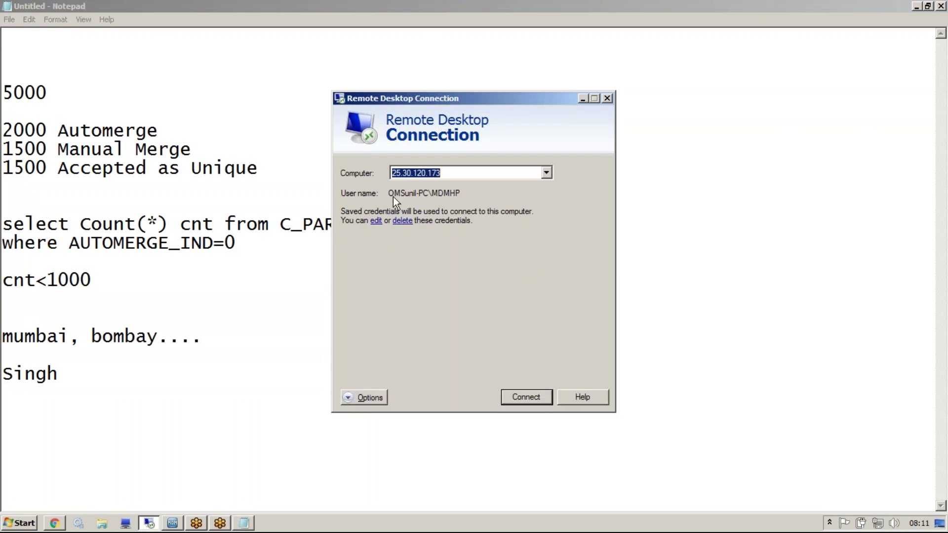
left_click(388, 169)
left_click(489, 225)
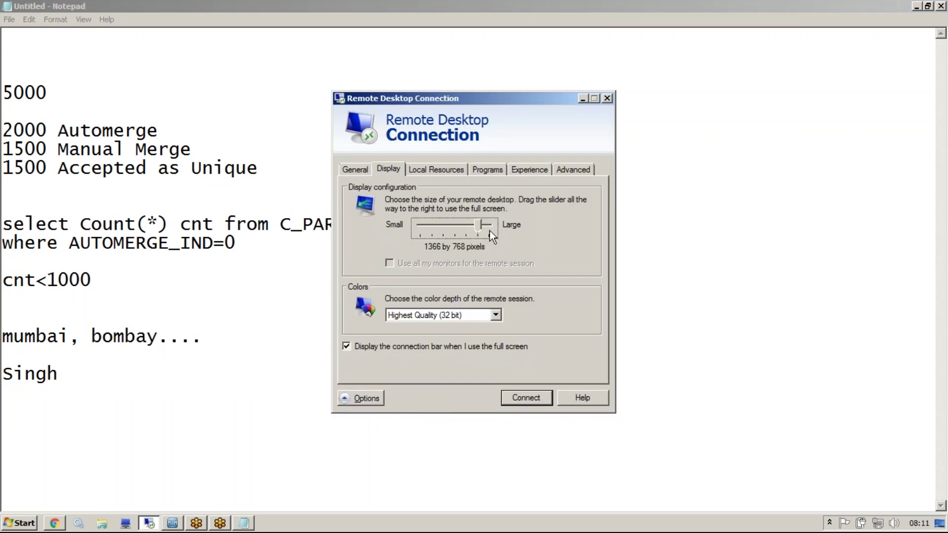
left_click(515, 397)
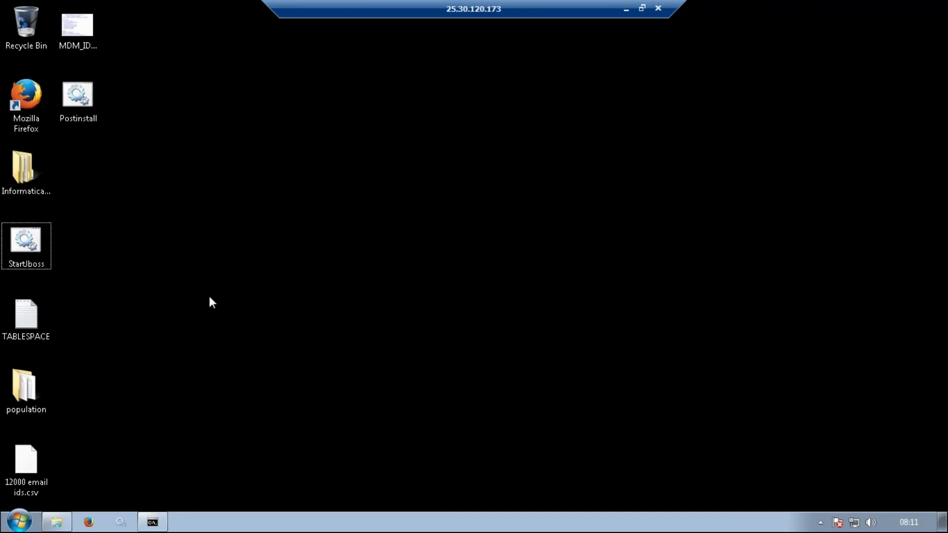
- Open the population folder on the remote desktop and examine the canada.ysp, usa.ysp and netherlands.ysp files
double_click(35, 388)
left_click(179, 93)
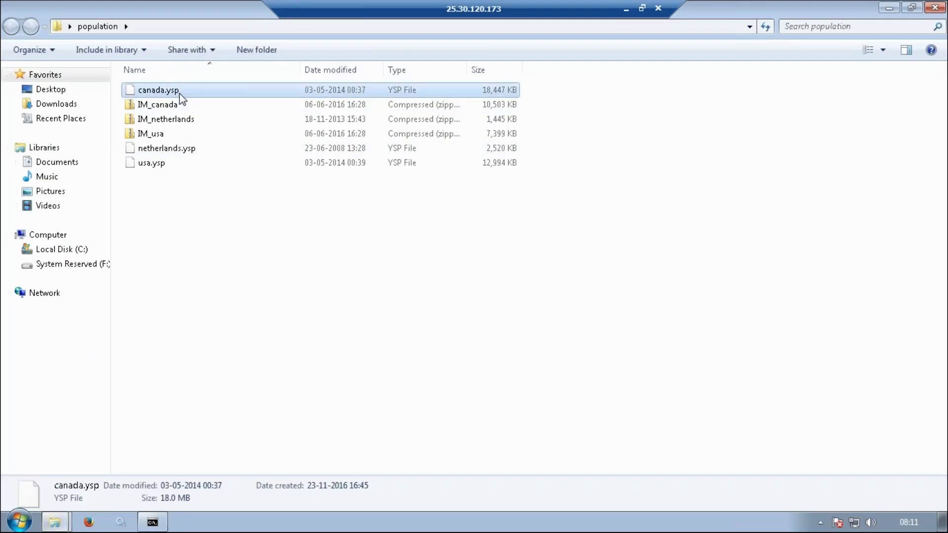
left_click(160, 165)
left_click(151, 166)
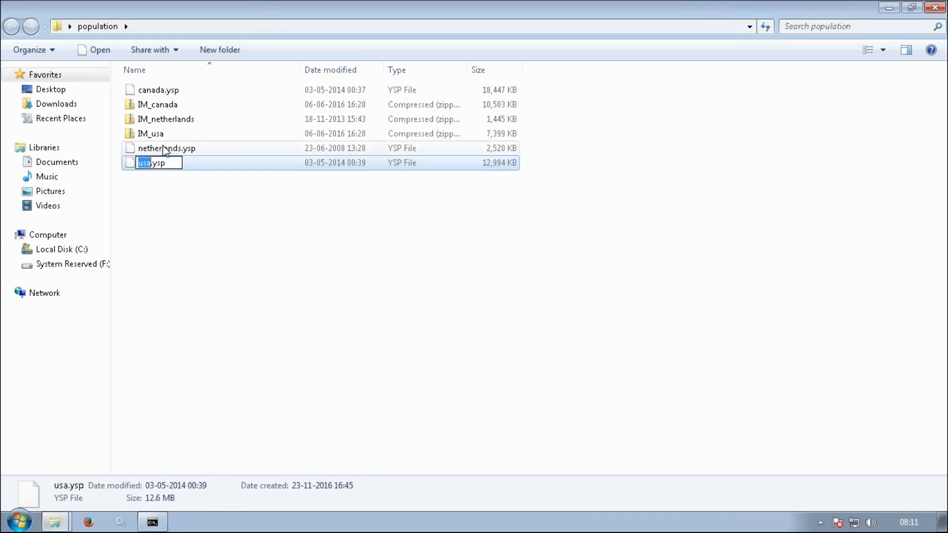
left_click(163, 149)
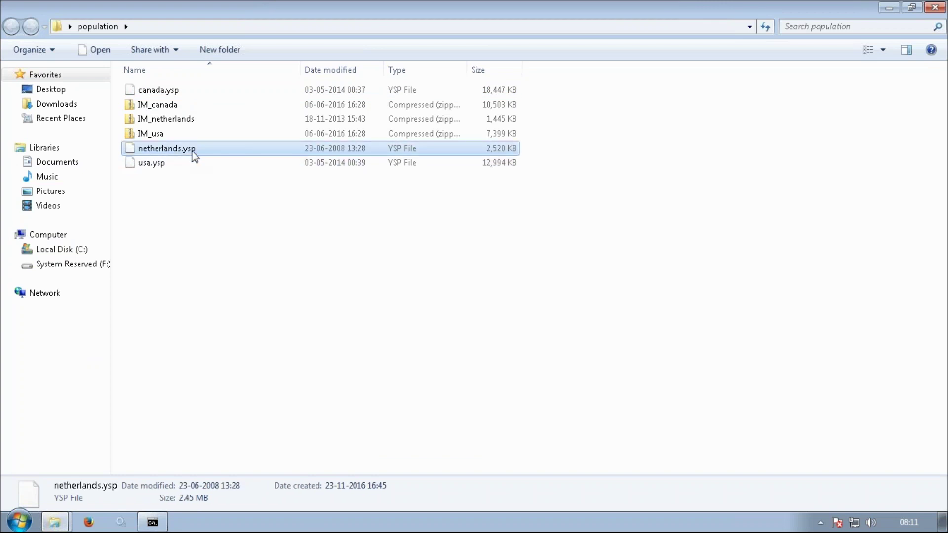
- Copy the canada.ysp, netherlands.ysp and usa.ysp files from the population folder
left_click(466, 166)
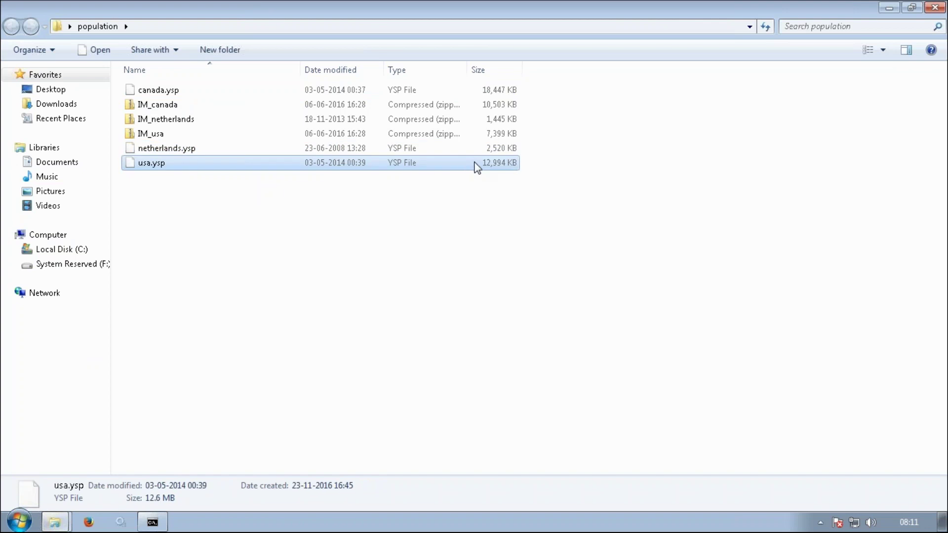
left_click(451, 149)
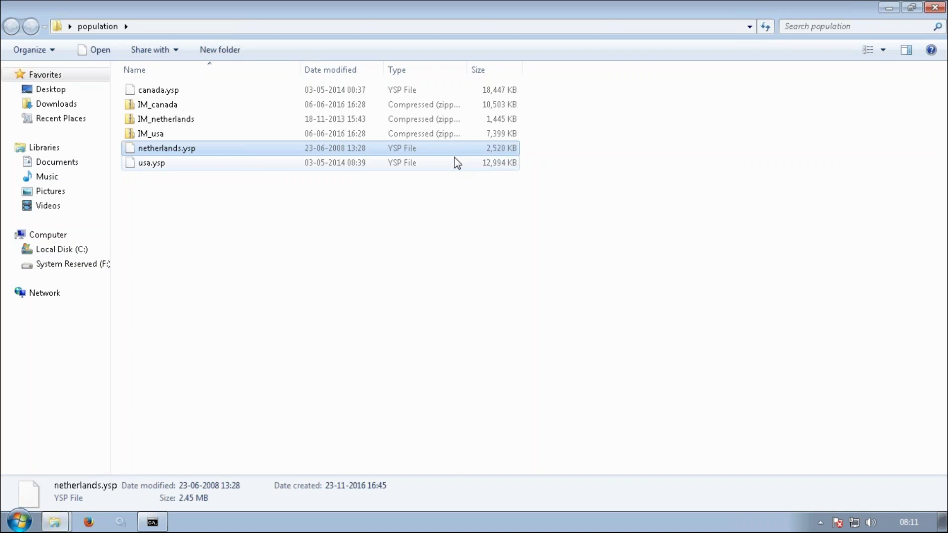
left_click(258, 95)
left_click(186, 150, "ctrl")
left_click(181, 164, "ctrl")
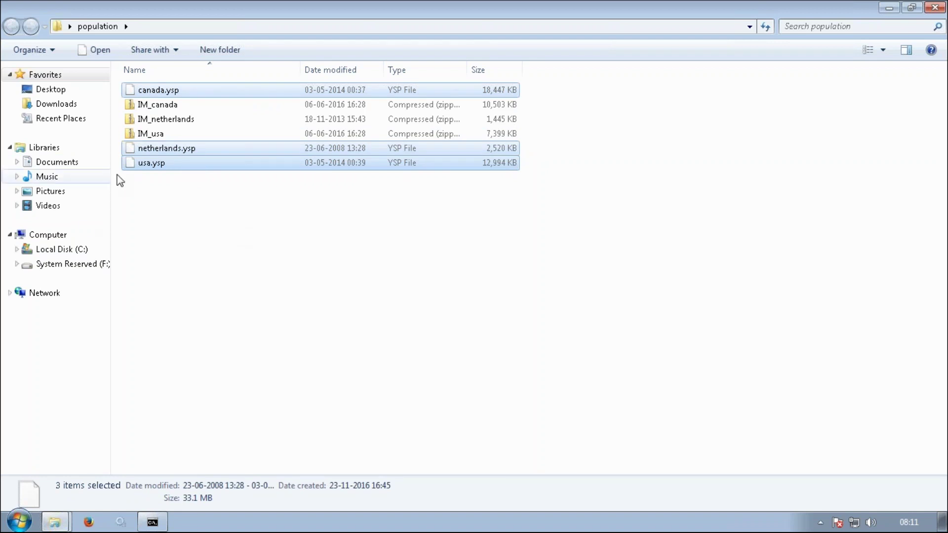
right_click(145, 165)
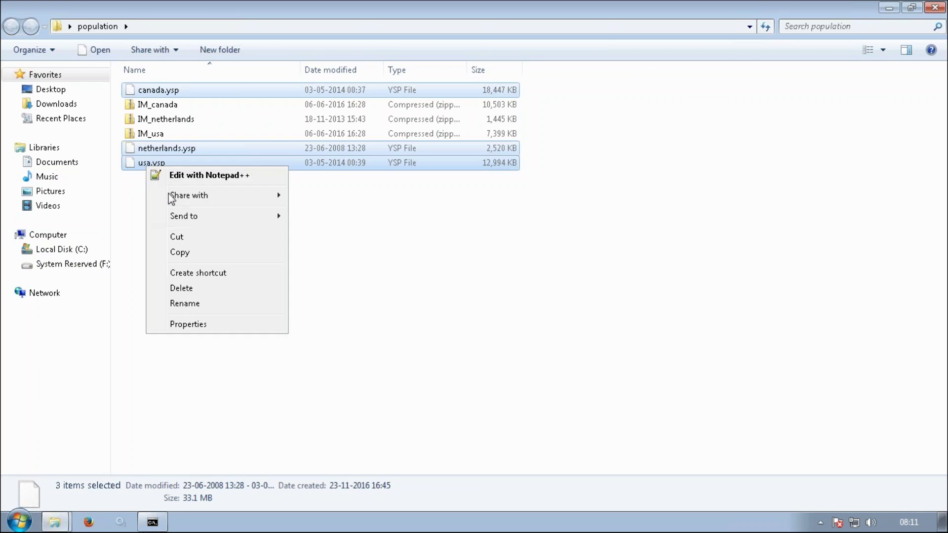
left_click(181, 253)
- Paste the copied population files into the infamdm\hub\cleanse\resources\match folder on Local Disk (C:)
left_click(105, 251)
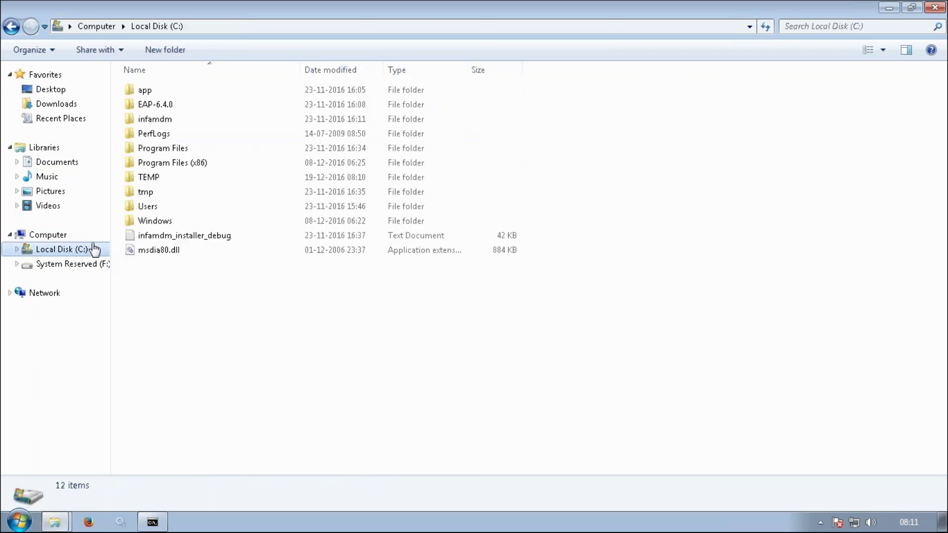
double_click(173, 117)
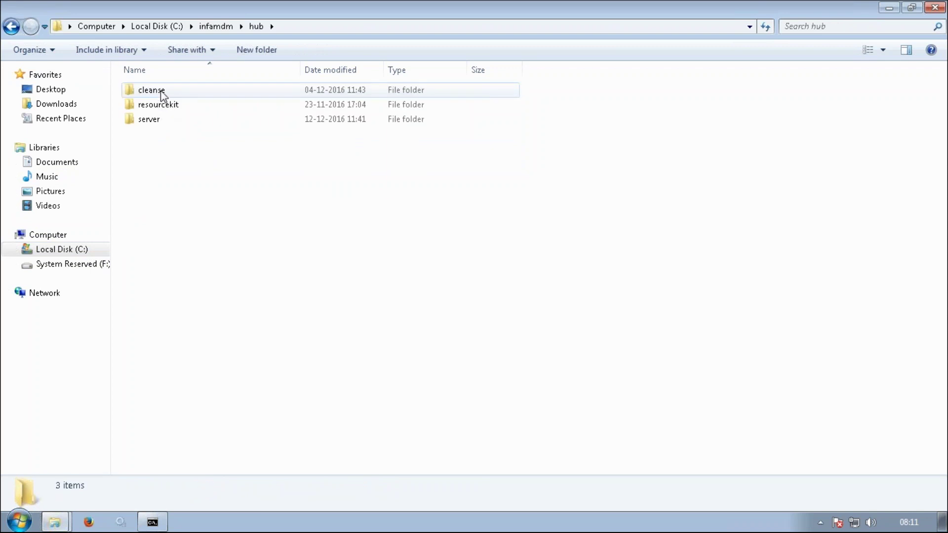
double_click(160, 90)
double_click(164, 206)
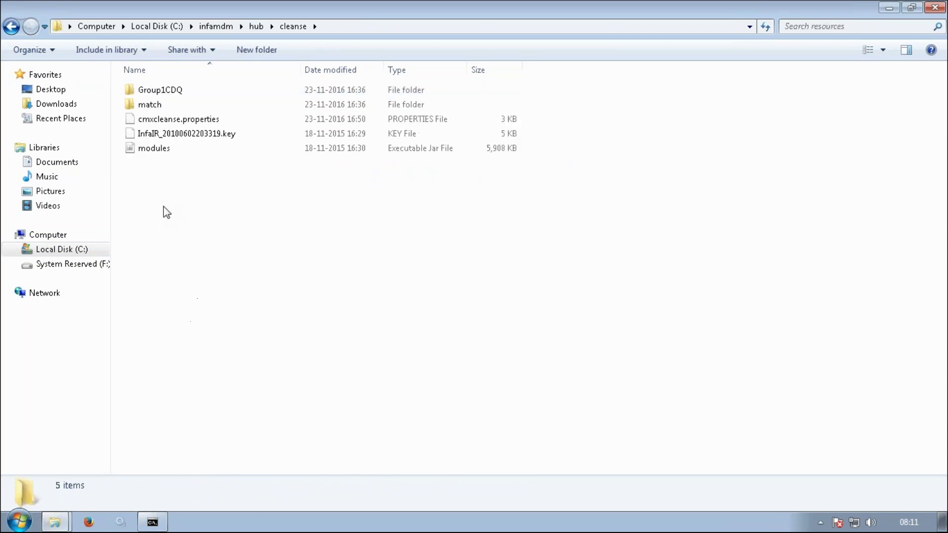
left_click(155, 105)
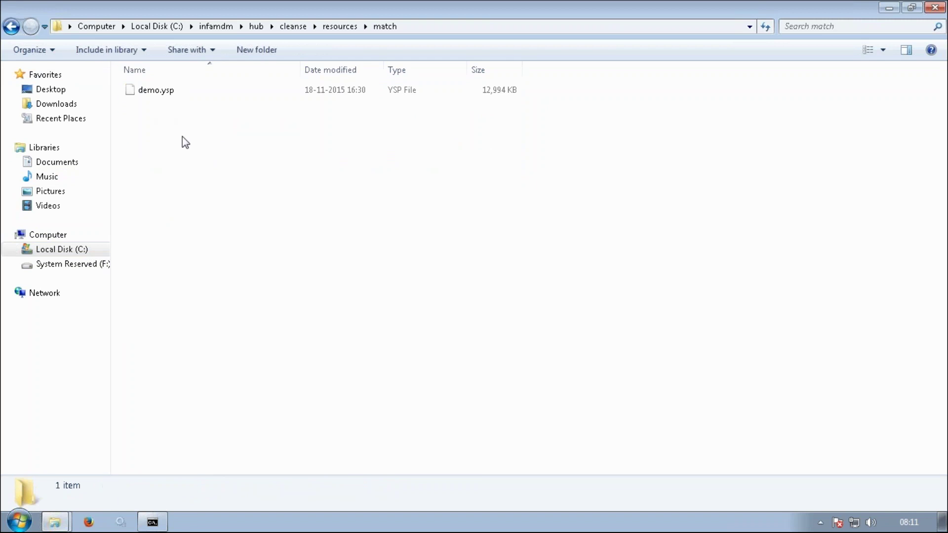
key("ctrl+v")
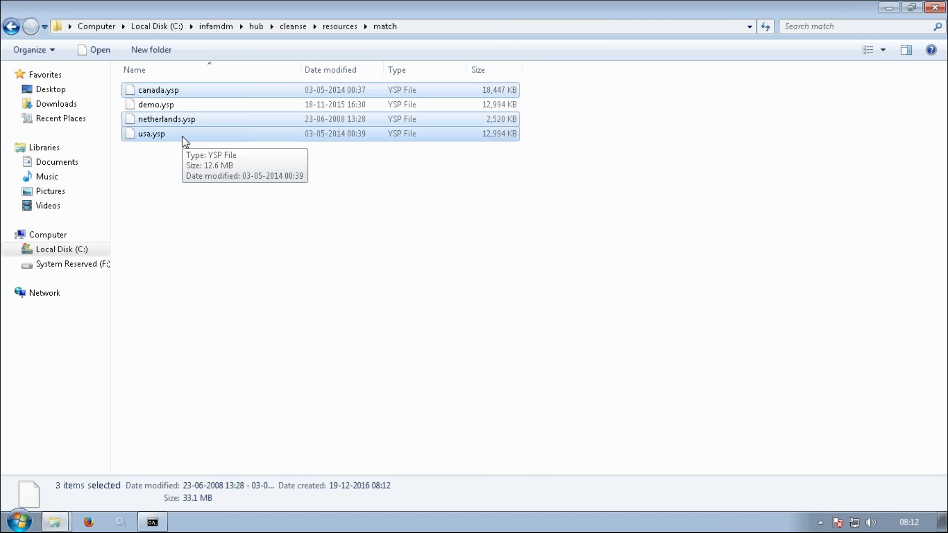
left_click(412, 216)
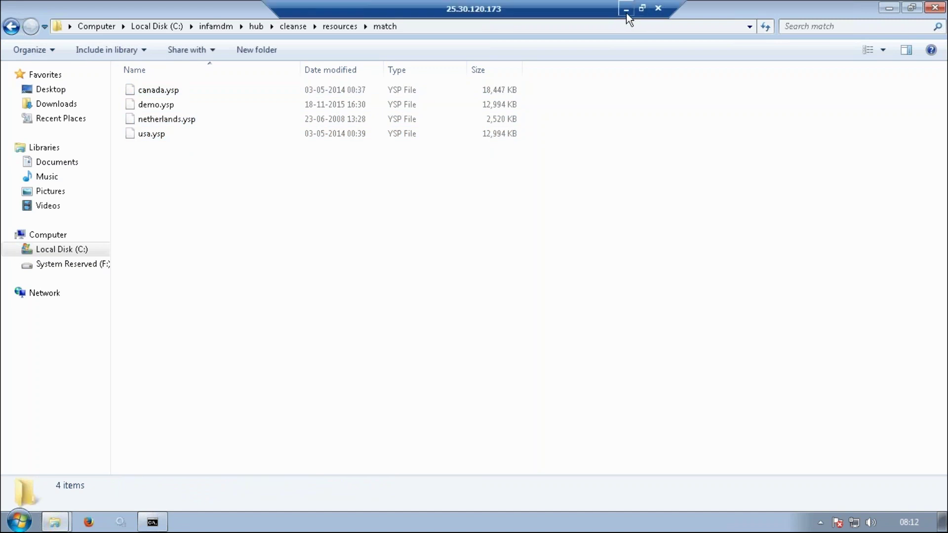
- Minimize the remote desktop, launch Toad for Oracle and connect as ORS_CLASS3 to the ORCL_HP database
left_click(626, 9)
left_click(15, 522)
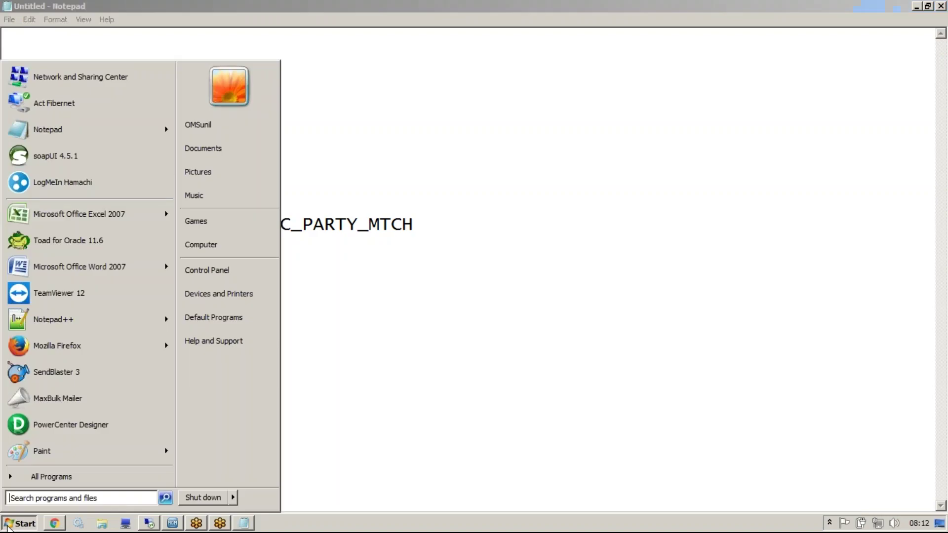
left_click(55, 239)
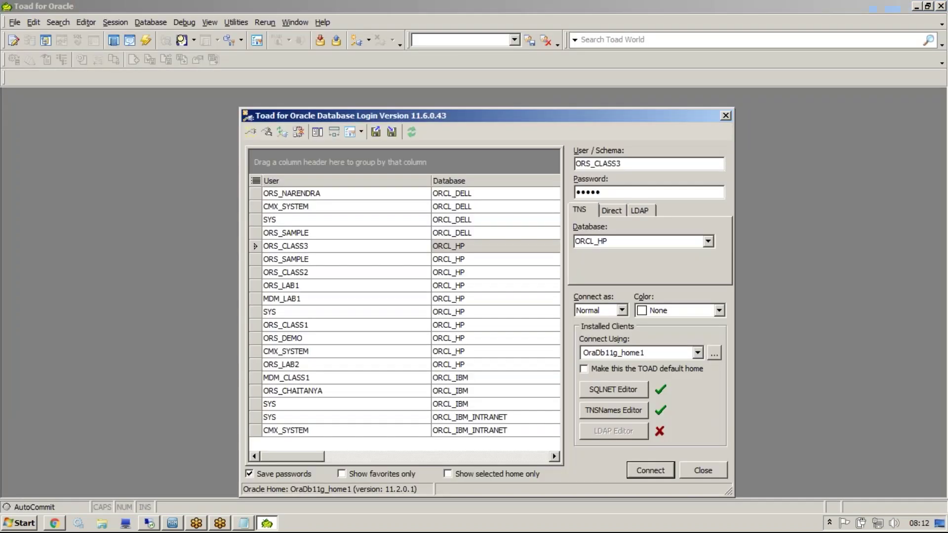
left_click(300, 247)
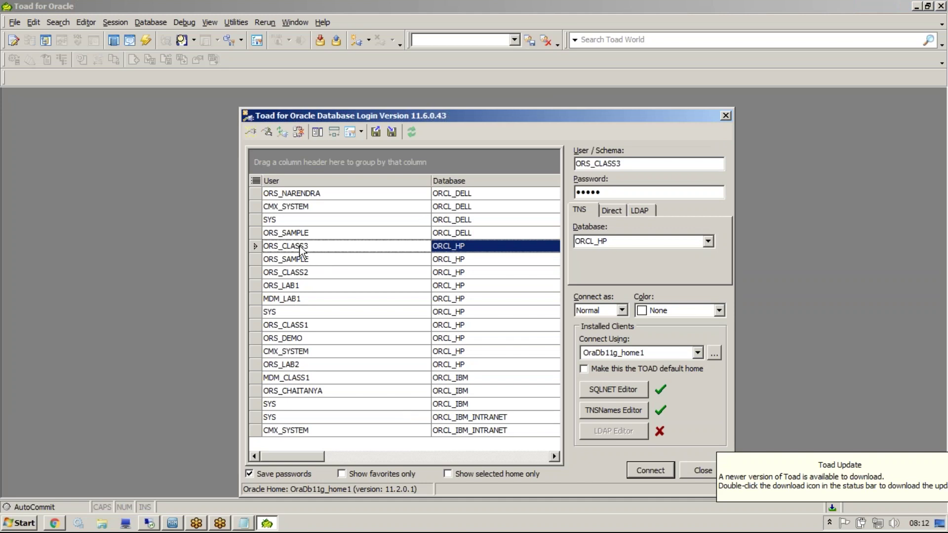
double_click(300, 247)
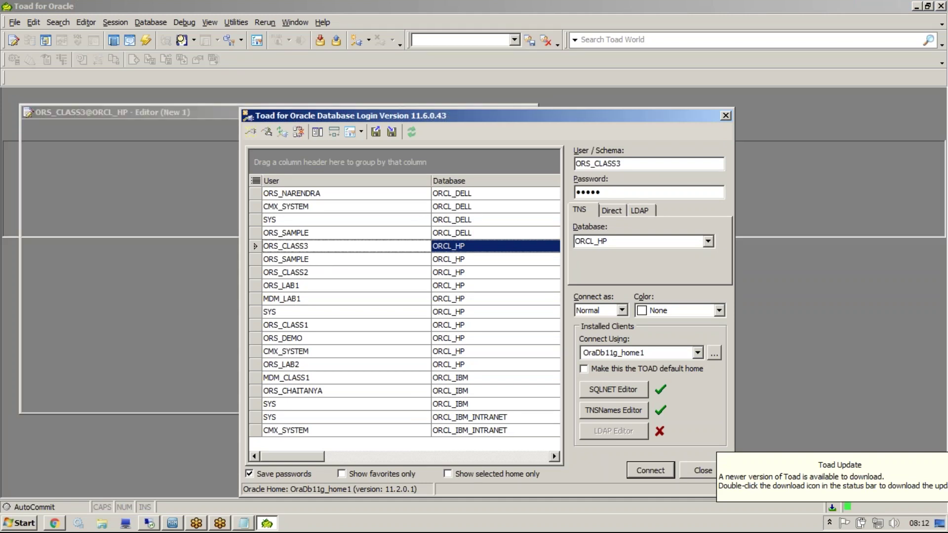
- Run a query selecting all columns from c_repos_ssa_population and check the Canada and US population rows
key("Return")
key("Return")
key("Return")
type("select *")
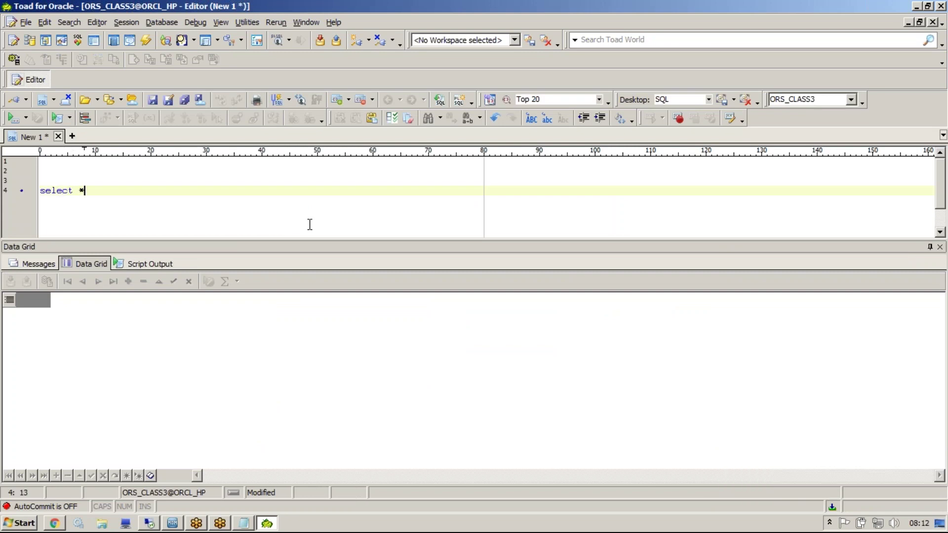
type("from c_repos_ssa_population")
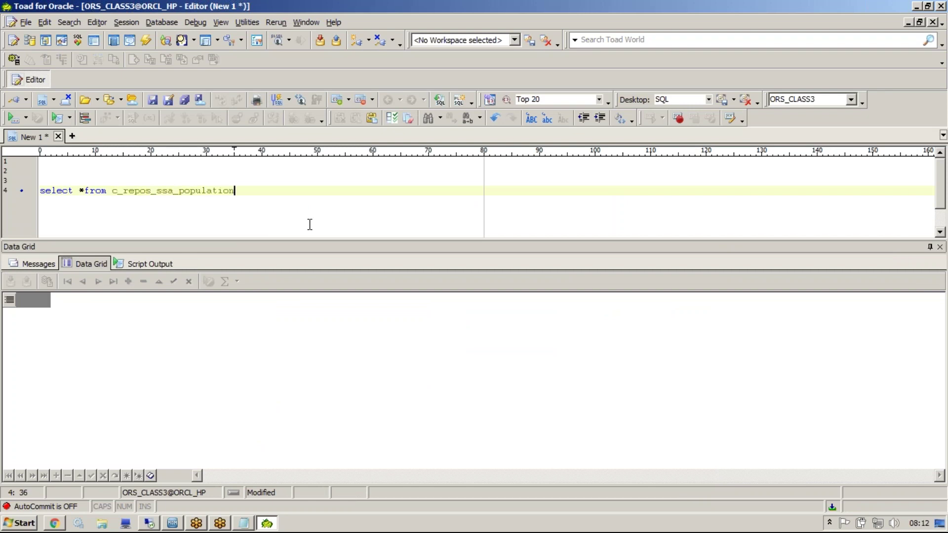
key("F9")
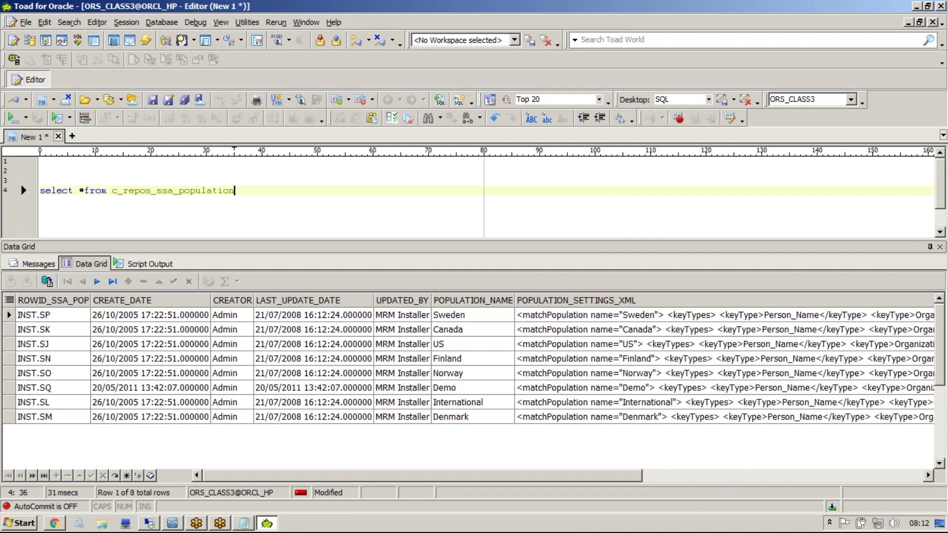
left_click(376, 339)
key("Right")
left_click(448, 333)
left_click(450, 344)
left_click(459, 332)
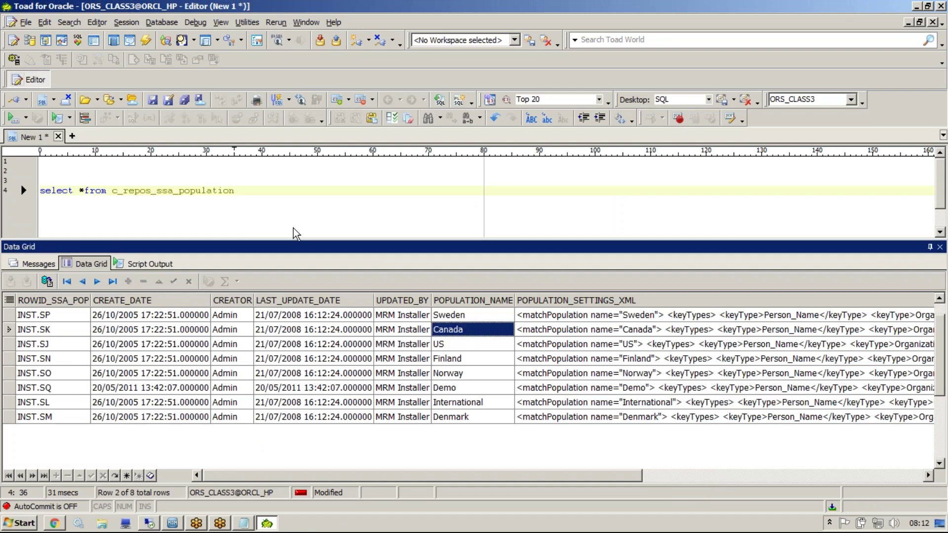
left_click(274, 188)
key("Return")
key("Return")
type("upd")
key("BackSpace")
key("BackSpace")
key("BackSpace")
key("BackSpace")
- Try to edit the Canada row's ENABLED_IND value directly in the query result grid
left_click(495, 332)
left_click_drag(468, 346, 468, 330)
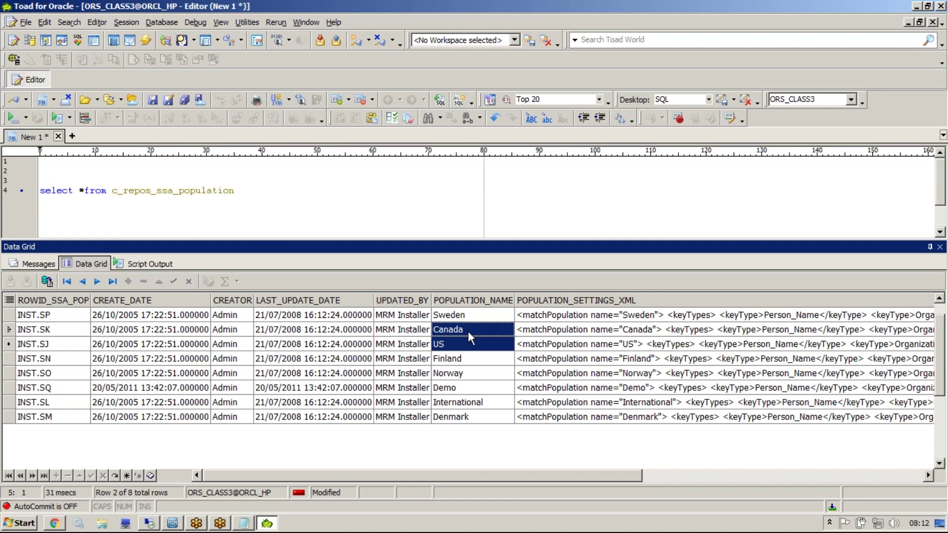
key("Right")
key("Right")
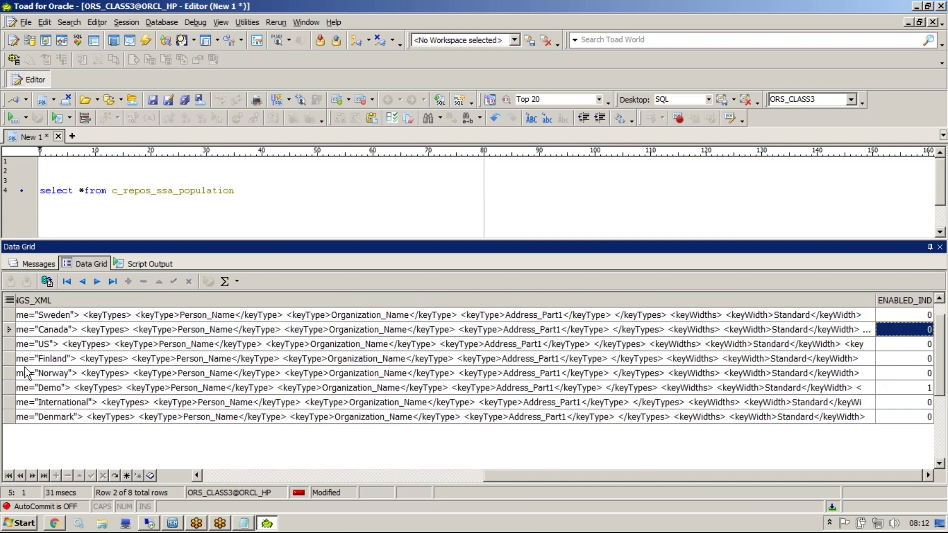
left_click(926, 329)
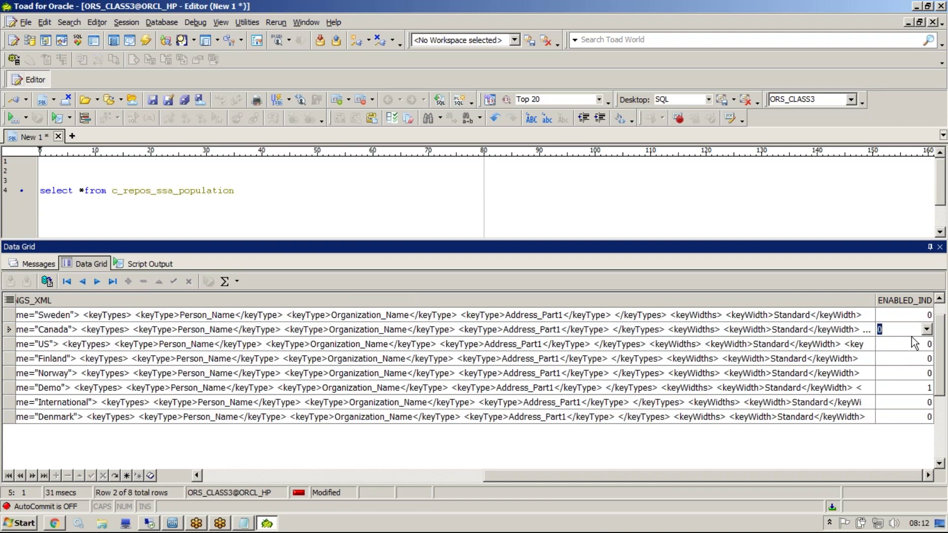
left_click(927, 329)
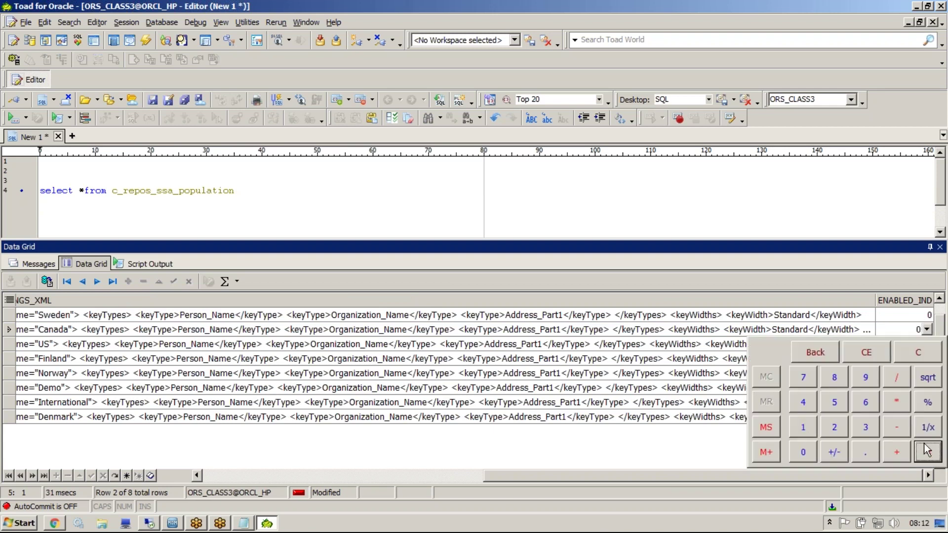
left_click(624, 180)
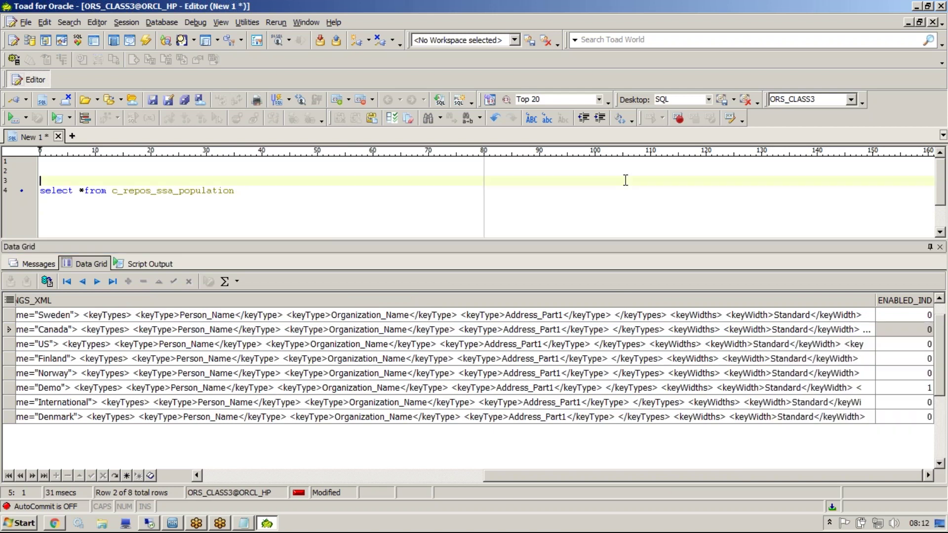
- Describe the c_repos_ssa_population table from the query and display its editable data
left_click(191, 188)
key("F4")
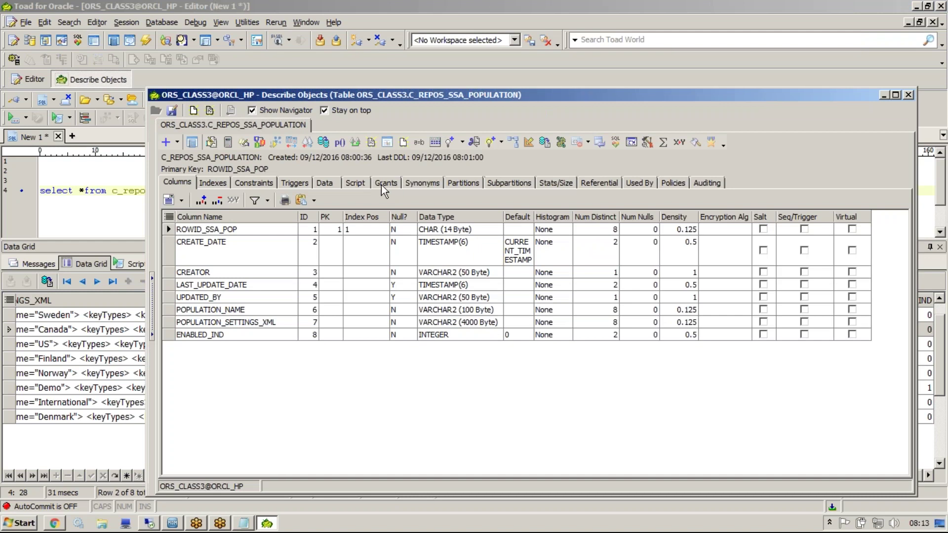
left_click(324, 182)
left_click(373, 326)
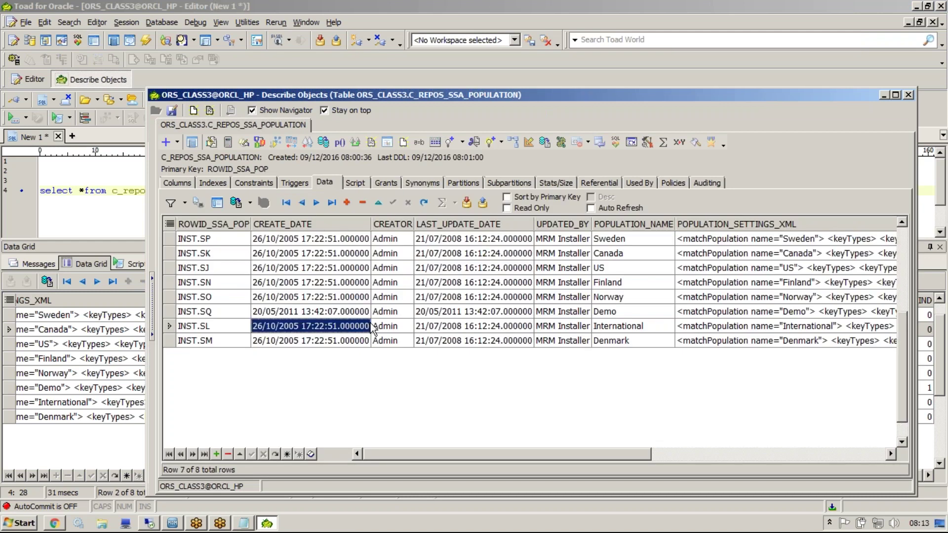
- Set ENABLED_IND to 1 for the Canada and US populations and commit the changes
key("Up")
key("Right")
key("Right")
key("Right")
key("Up")
key("Up")
key("Up")
key("Up")
key("Right")
key("Right")
key("Right")
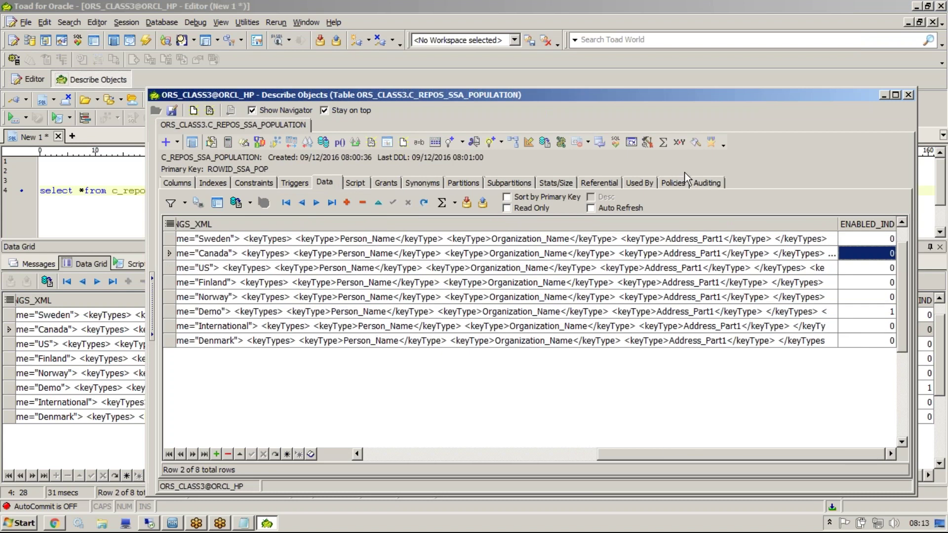
type("1")
key("Down")
type("1")
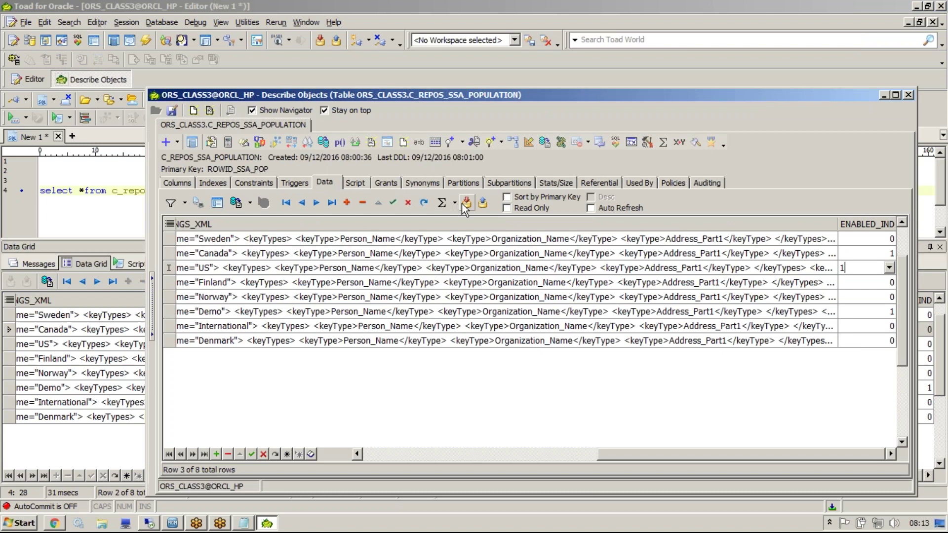
left_click(463, 203)
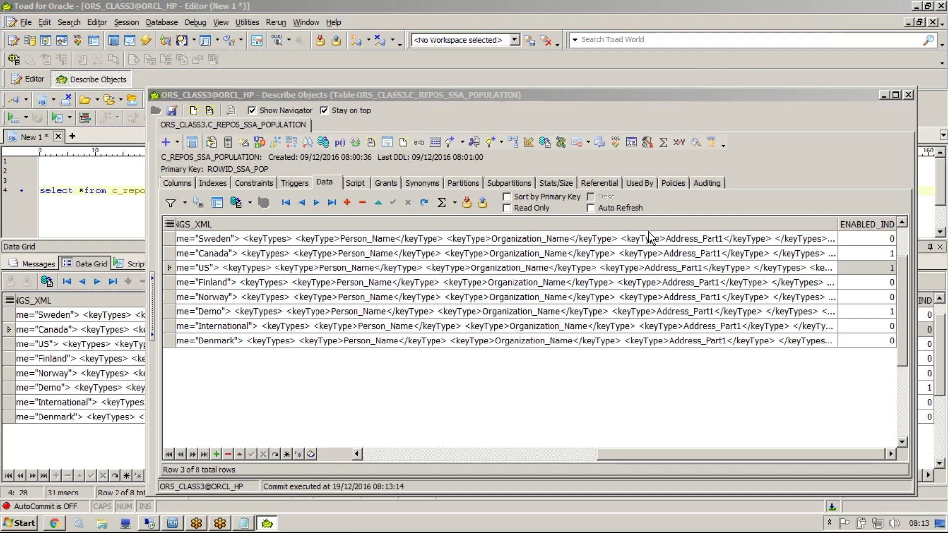
- Commit the population table once more and close its description window
left_click(739, 327)
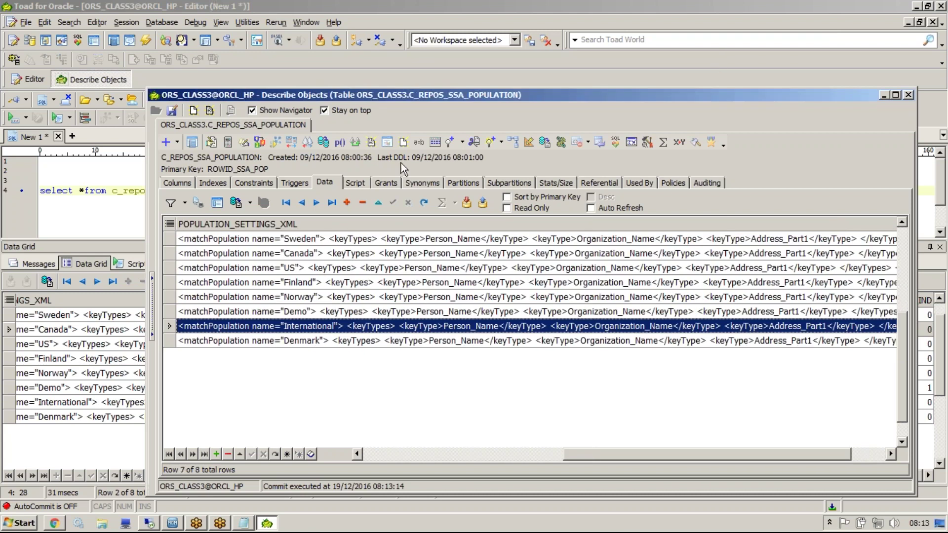
left_click(467, 203)
left_click(908, 95)
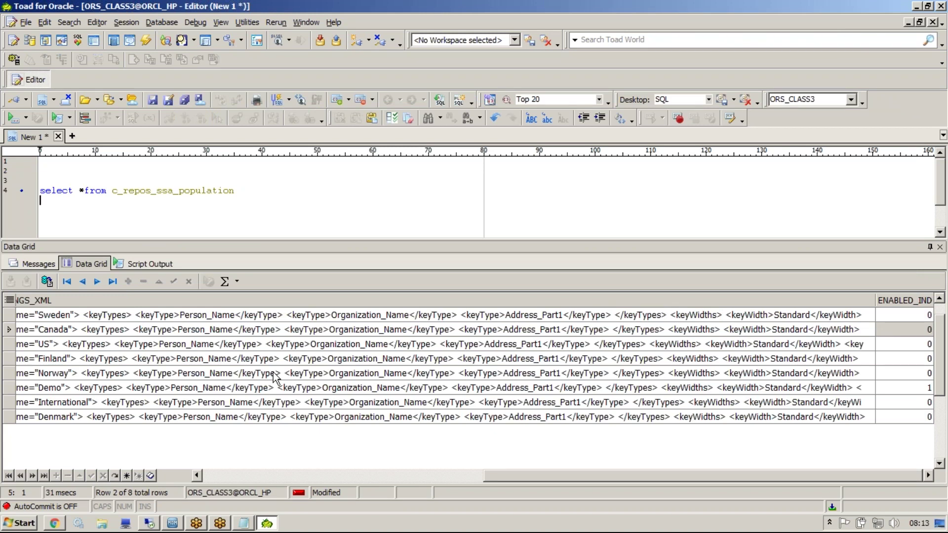
left_click(271, 359)
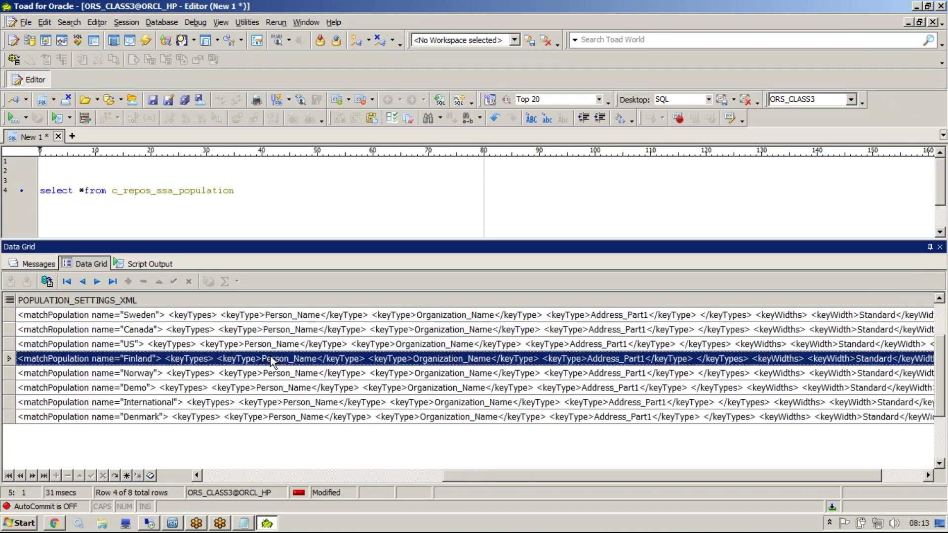
- Switch to the Informatica MDM Hub Console and release the write lock, discarding the unsaved PARTY match/merge settings
left_click(173, 522)
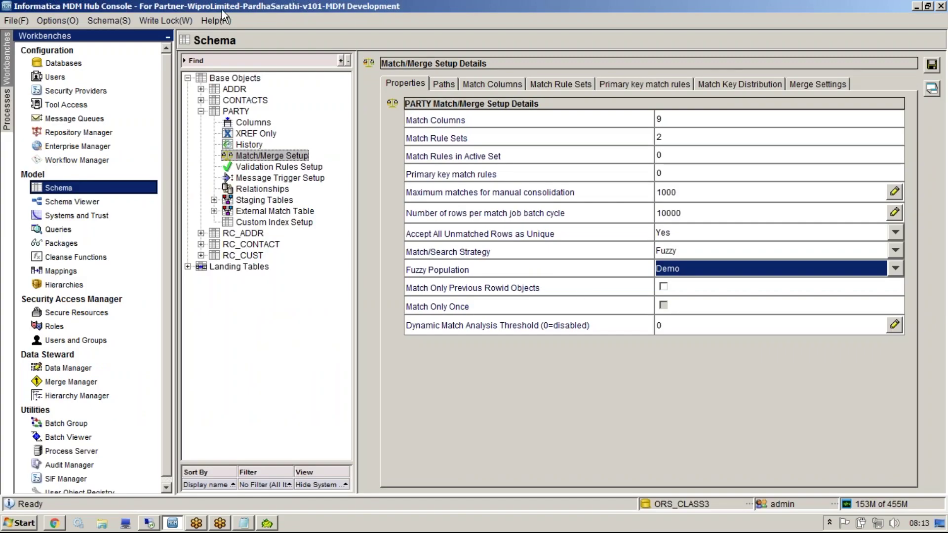
left_click(165, 20)
left_click(180, 54)
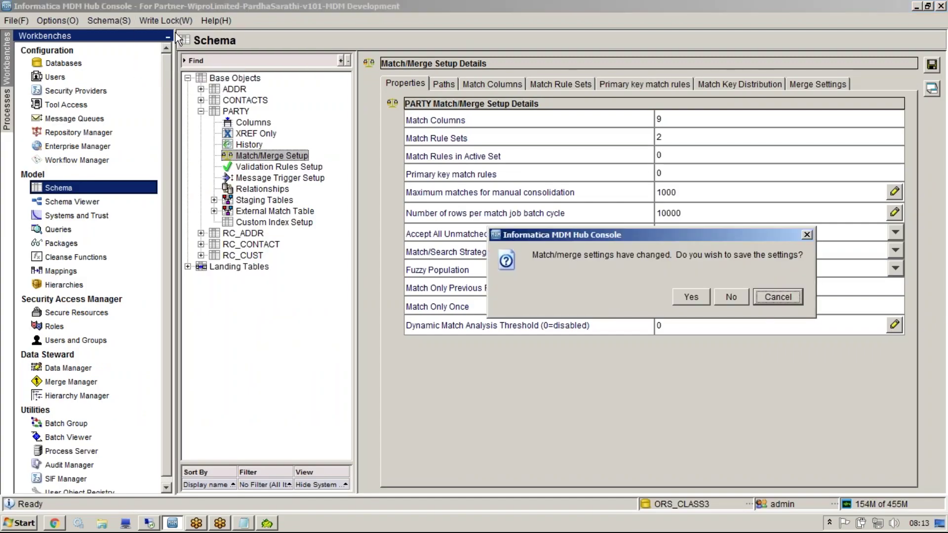
left_click(739, 296)
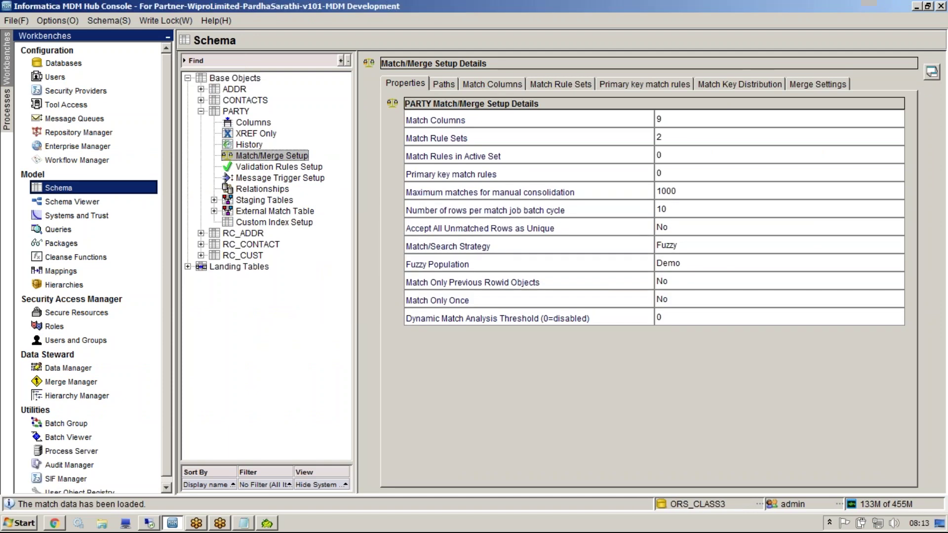
- Acquire the write lock and set the Fuzzy Population of the PARTY match/merge setup to US
left_click(165, 20)
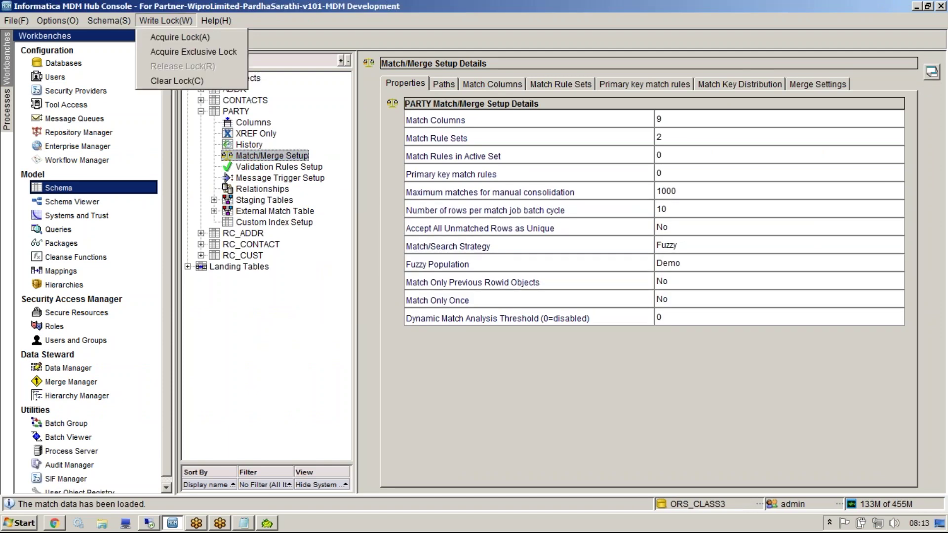
left_click(182, 35)
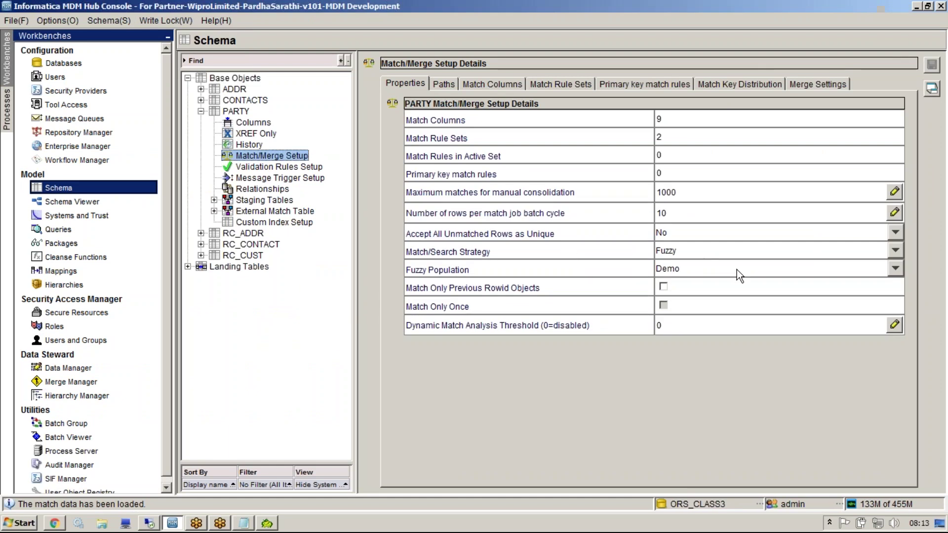
left_click(736, 277)
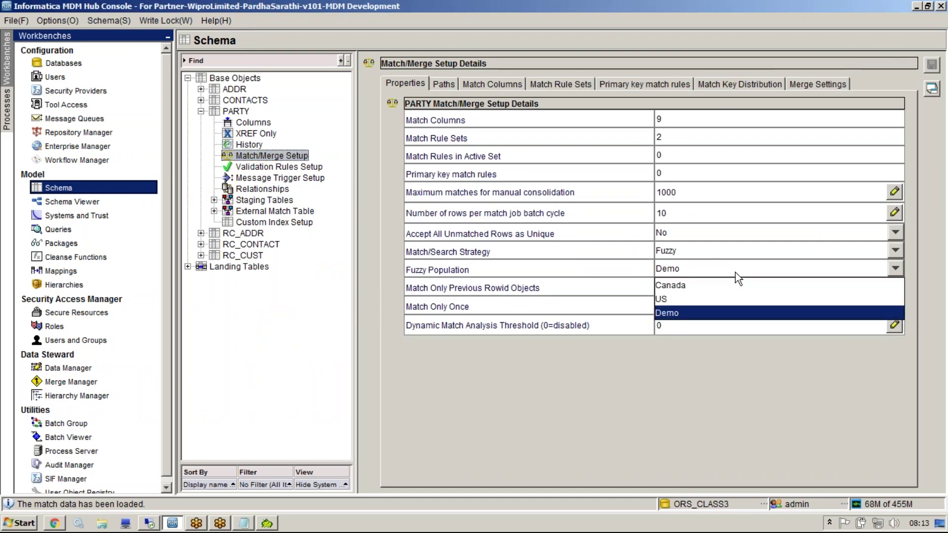
left_click(678, 300)
- Compare the Fuzzy Population options offered for PARTY with the population rows in Toad for Oracle
left_click(672, 272)
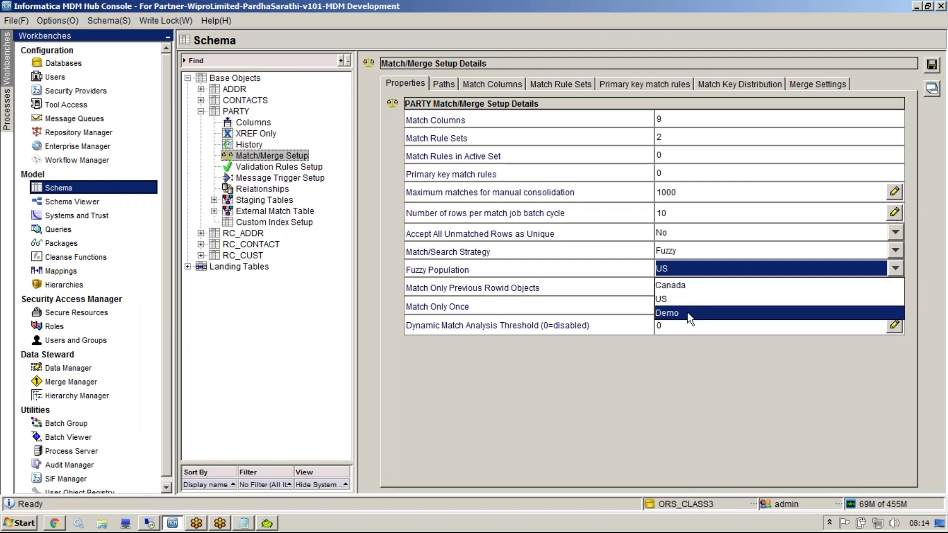
left_click(435, 424)
left_click(269, 525)
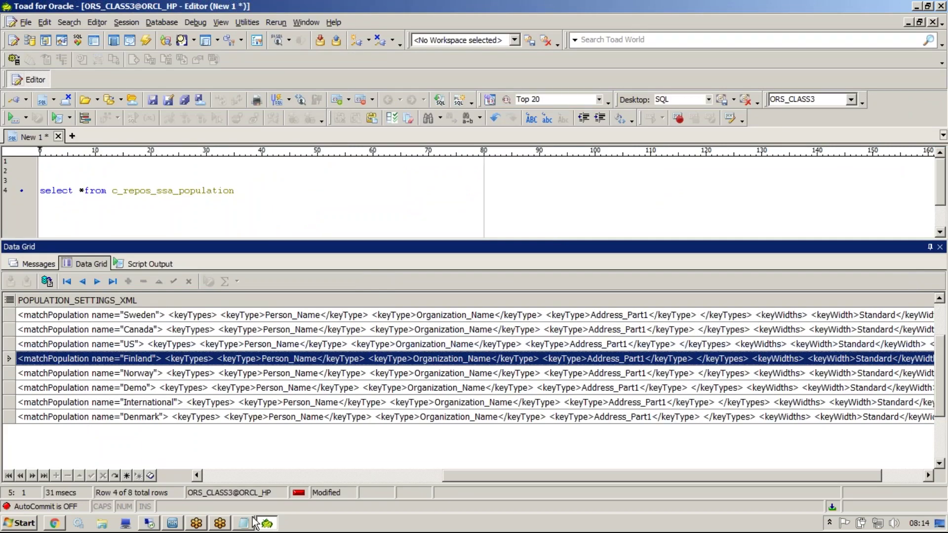
left_click(267, 524)
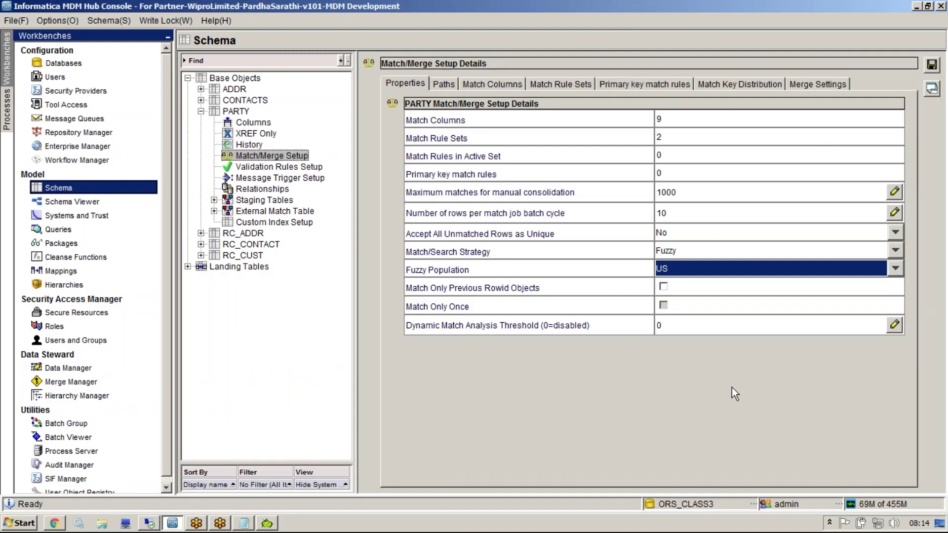
left_click(679, 268)
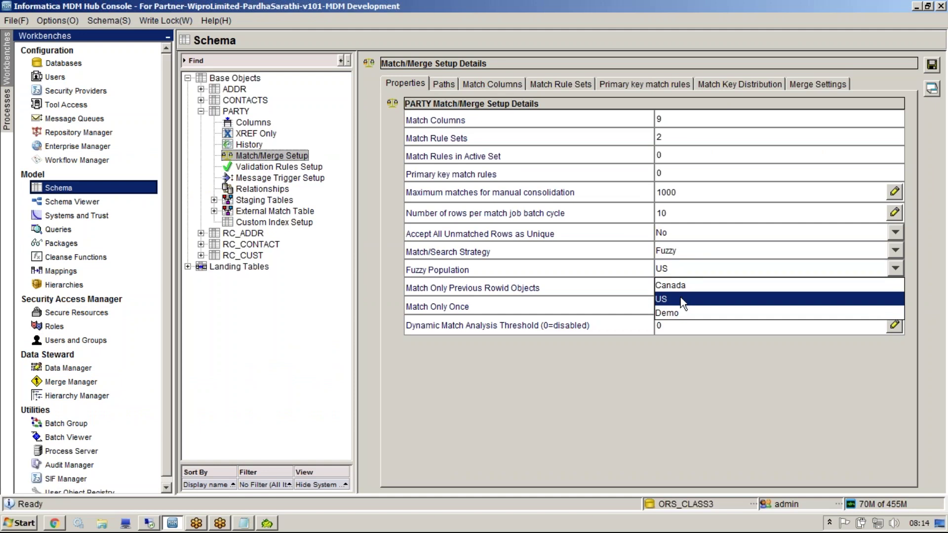
left_click(543, 269)
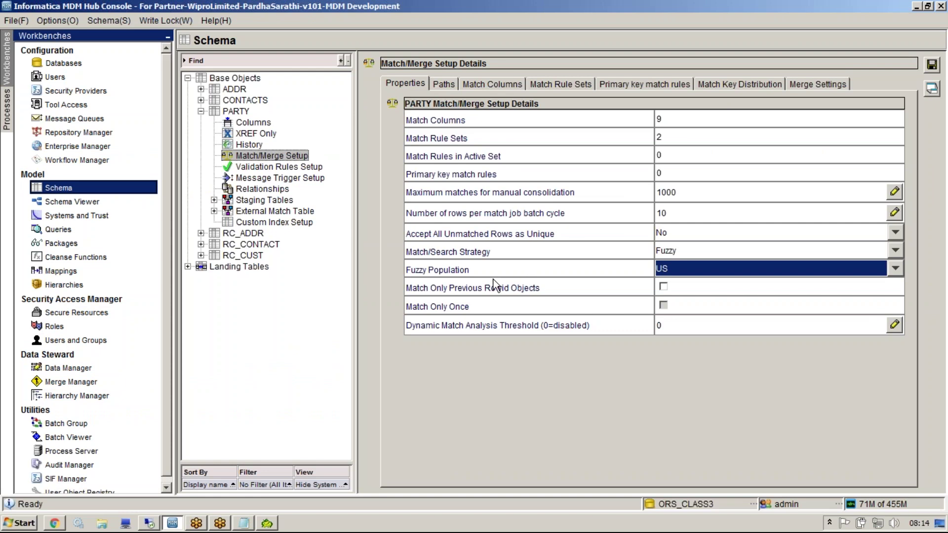
left_click(675, 277)
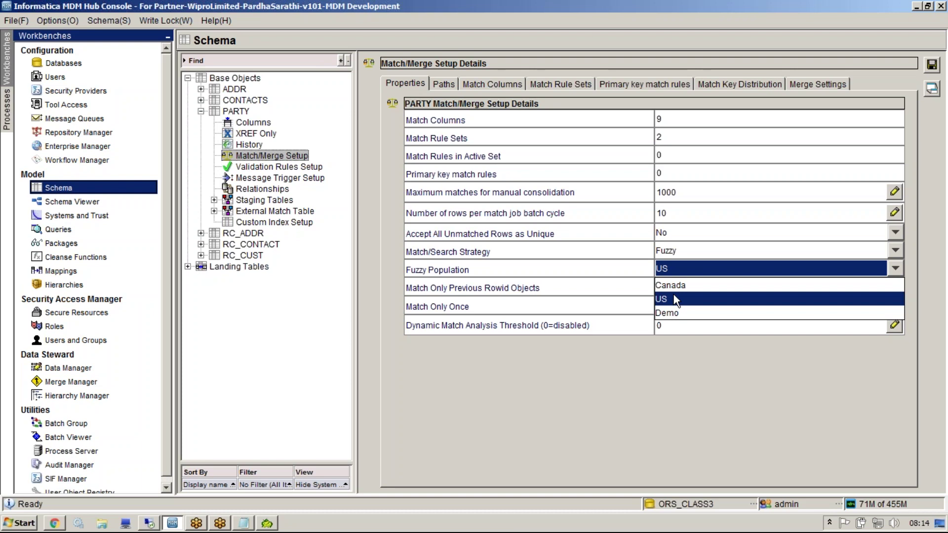
- Switch to Notepad and list three sample person names with the countries INDIA, GERMAN and USA, followed by blank lines
left_click(244, 523)
key("Return")
type("Amit Singh     INDIA")
key("Return")
type("Frank Mueller  GERMAN")
key("Return")
type("Frank")
key("BackSpace")
key("BackSpace")
key("BackSpace")
key("BackSpace")
key("BackSpace")
type("John Smithe")
key("BackSpace")
type("US")
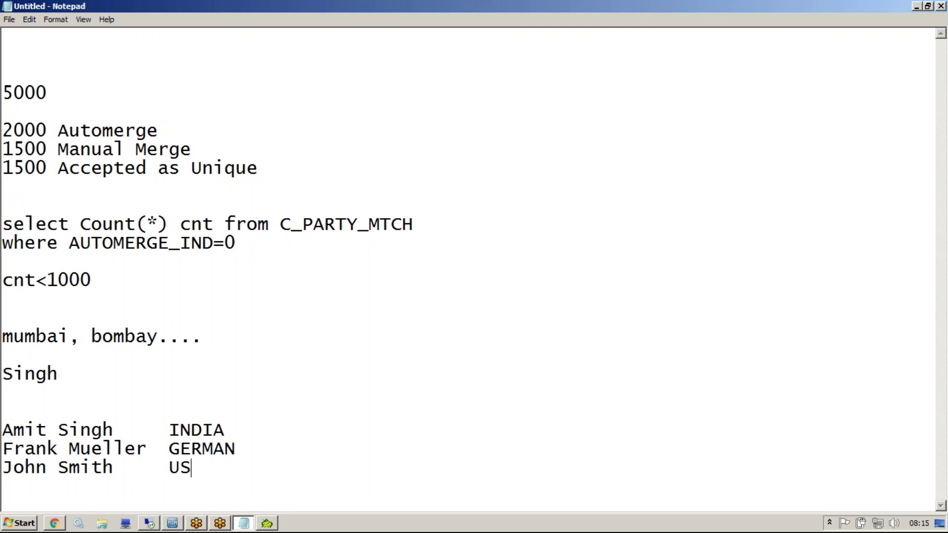
type("A")
key("Return")
key("Return")
key("Return")
key("Return")
key("Return")
key("Return")
key("Return")
key("Return")
key("Return")
key("Return")
key("Return")
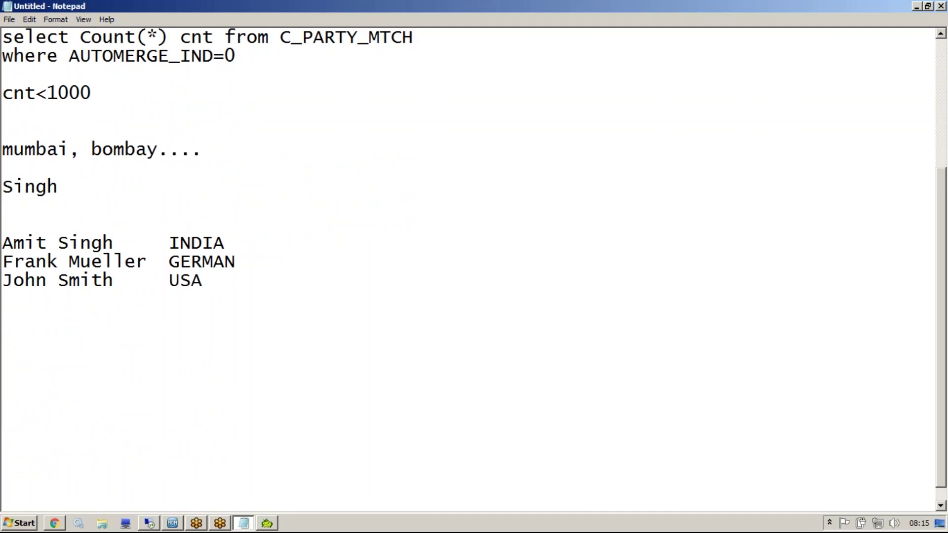
- Add the note "SIP_POP IN bo" below the list of sample names and countries
left_click(849, 16)
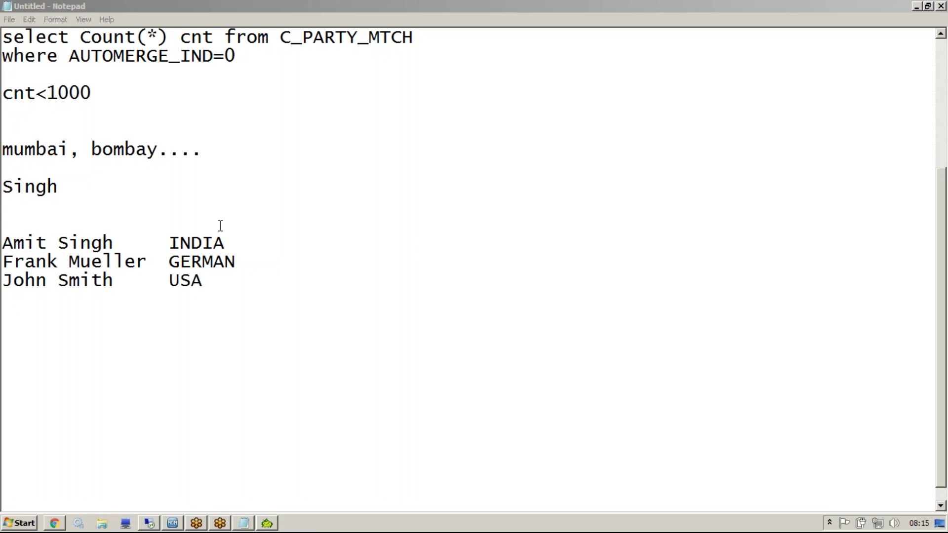
left_click(288, 330)
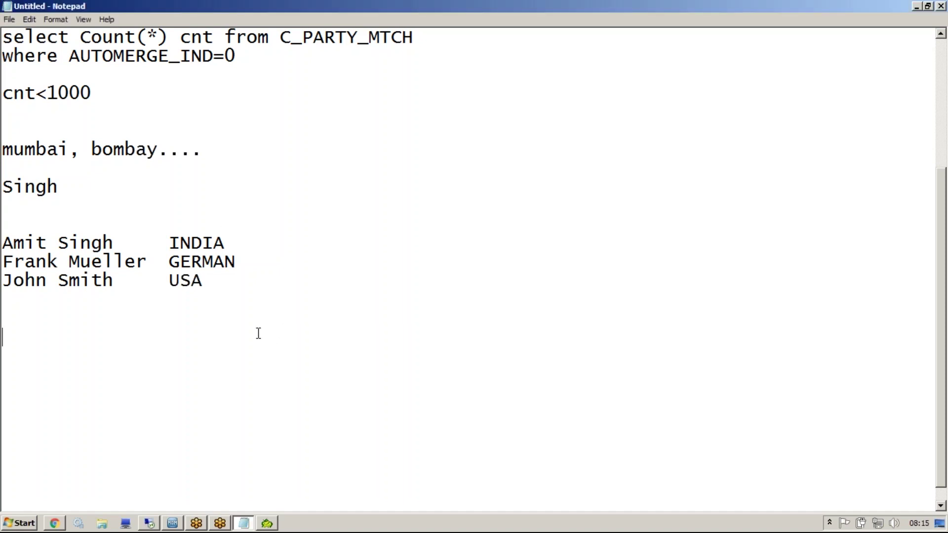
type("SIP_POP IN bo")
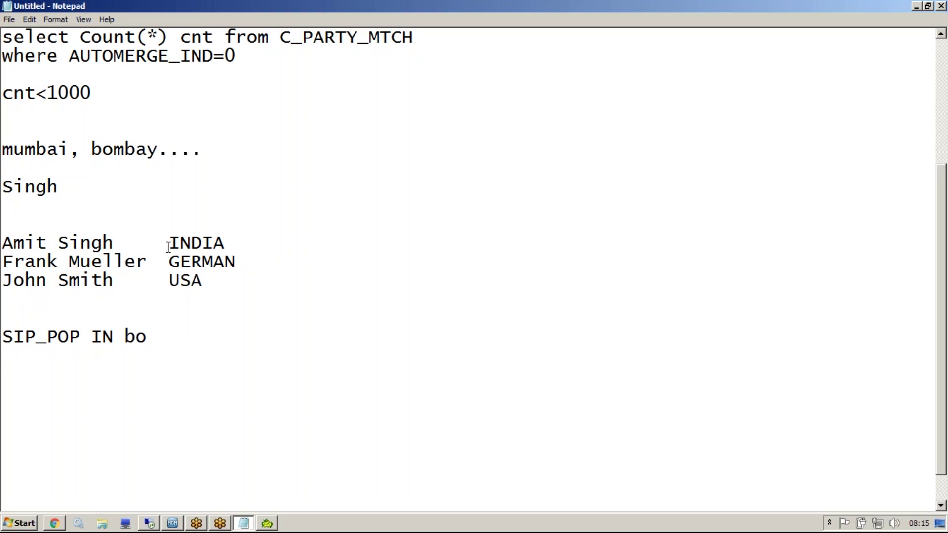
- Highlight INDIA, SIP_POP and the sample names for GERMAN and USA one after another in the notes
double_click(235, 245)
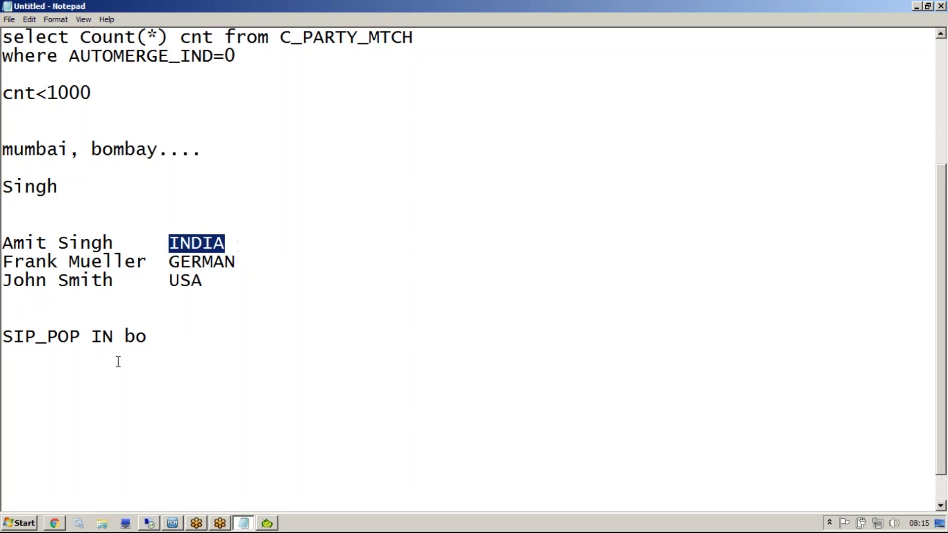
left_click(80, 337)
left_click_drag(80, 337, 2, 338)
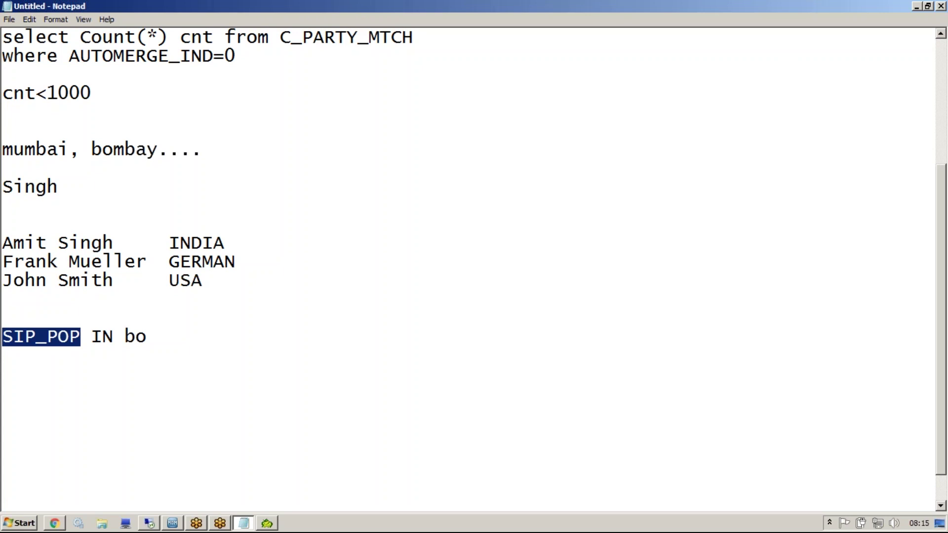
left_click_drag(6, 262, 144, 255)
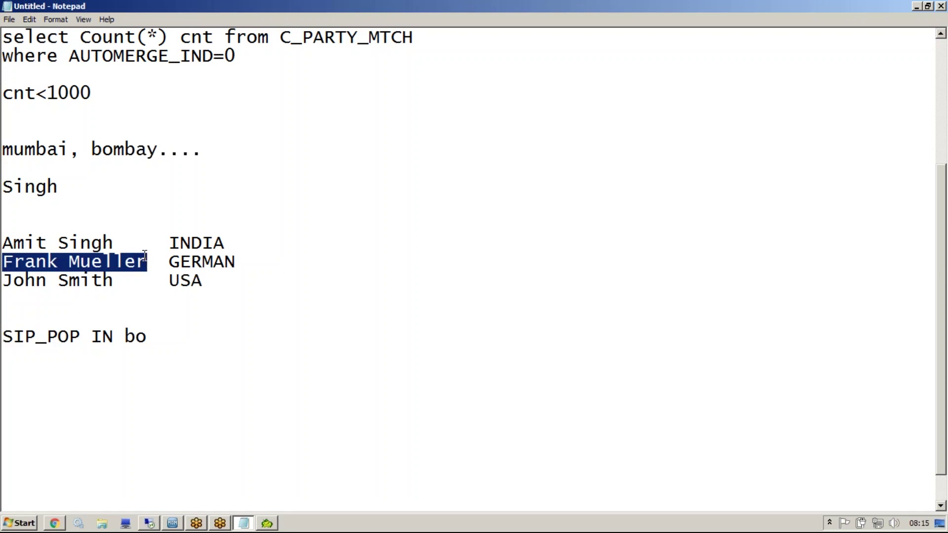
left_click(115, 281)
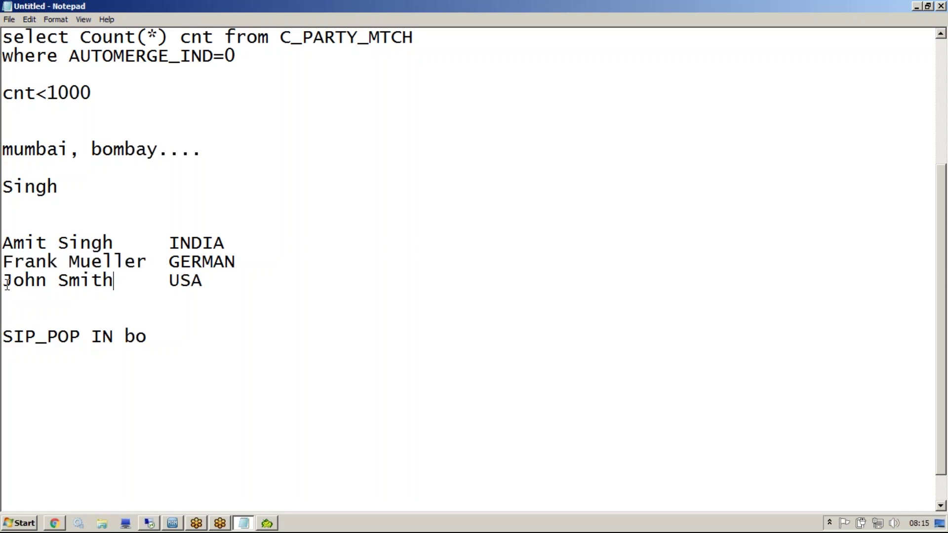
left_click(4, 281, "shift")
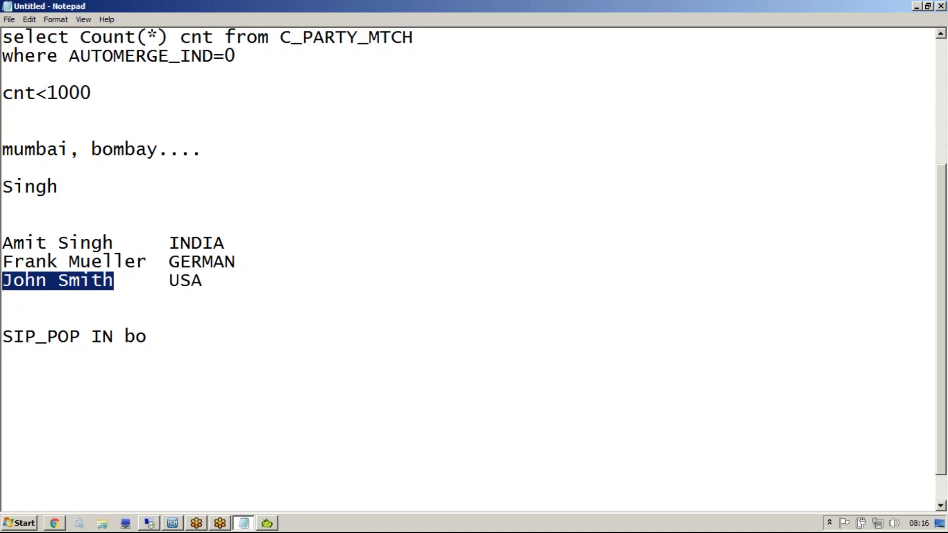
left_click(97, 439)
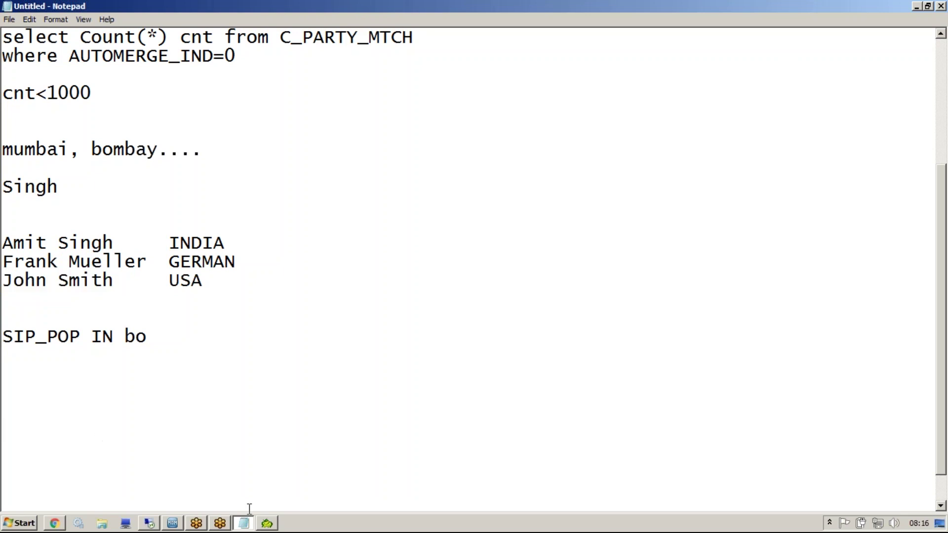
- Switch to Toad for Oracle, change the query's table to c_PARTY and describe that table
left_click(266, 523)
left_click_drag(240, 192, 122, 192)
type("PARTY")
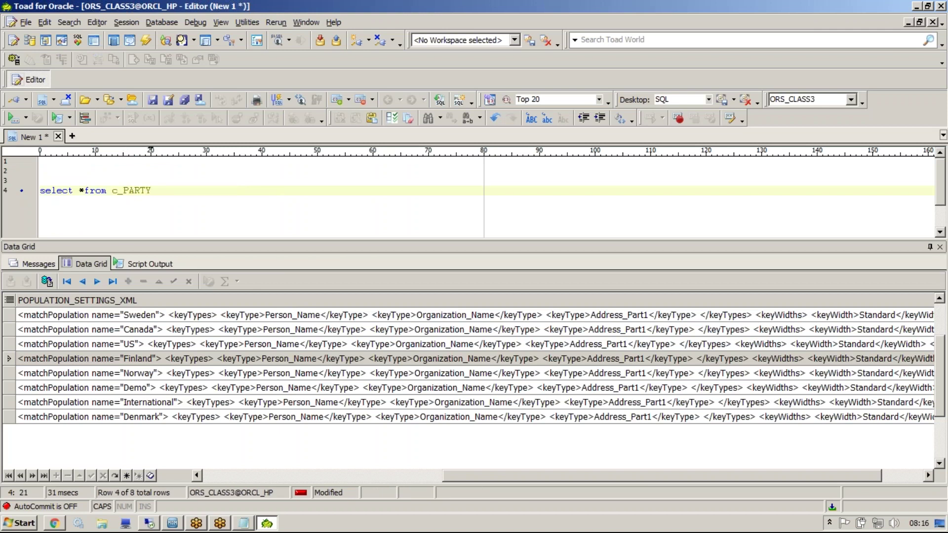
key("F4")
left_click(437, 265)
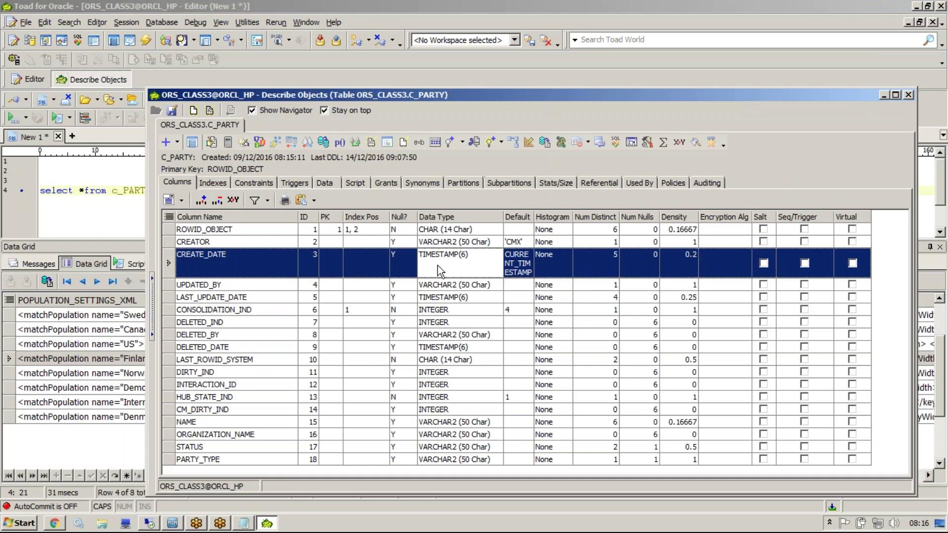
- Examine the C_PARTY table's columns and data rows, and close its description window
left_click(336, 185)
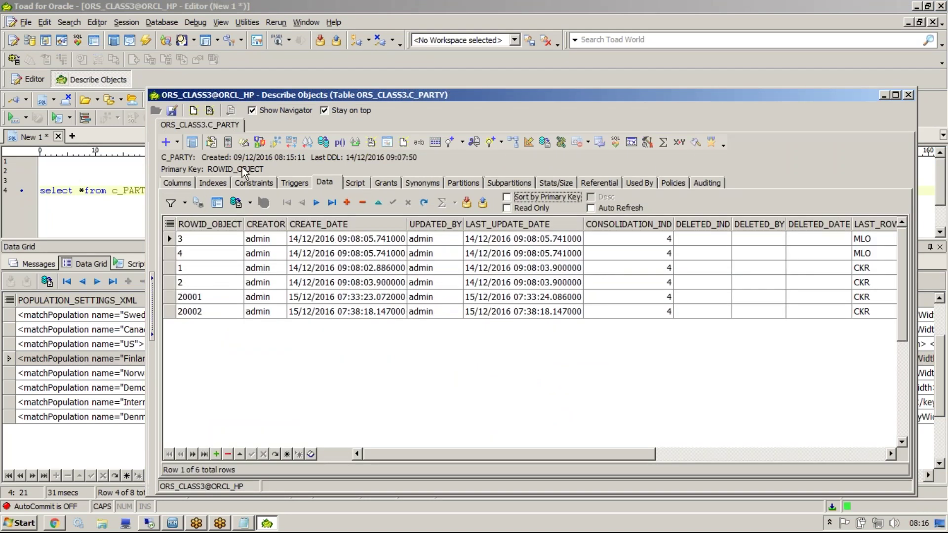
left_click(192, 184)
left_click(220, 371)
key("Down")
key("Down")
key("Down")
key("Down")
key("Down")
key("Down")
key("Down")
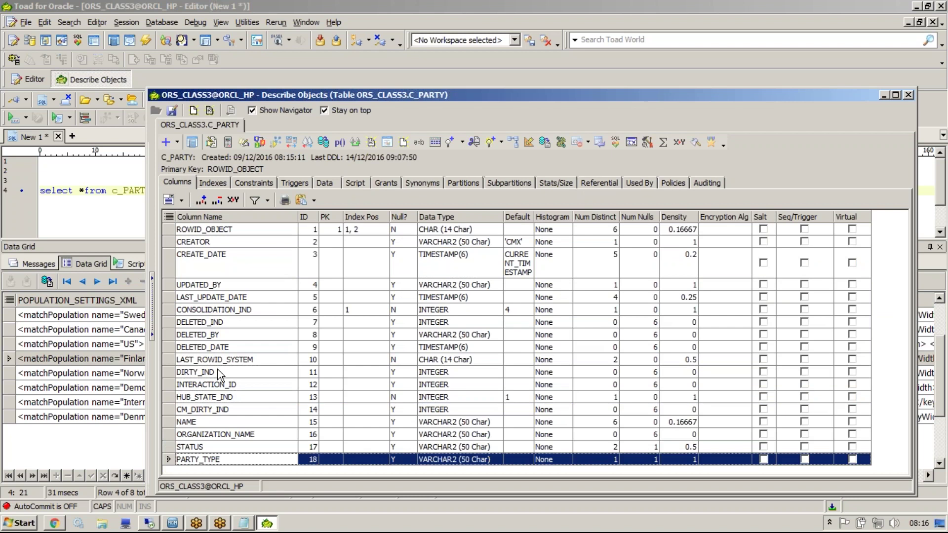
left_click(326, 183)
left_click(302, 283)
key("Left")
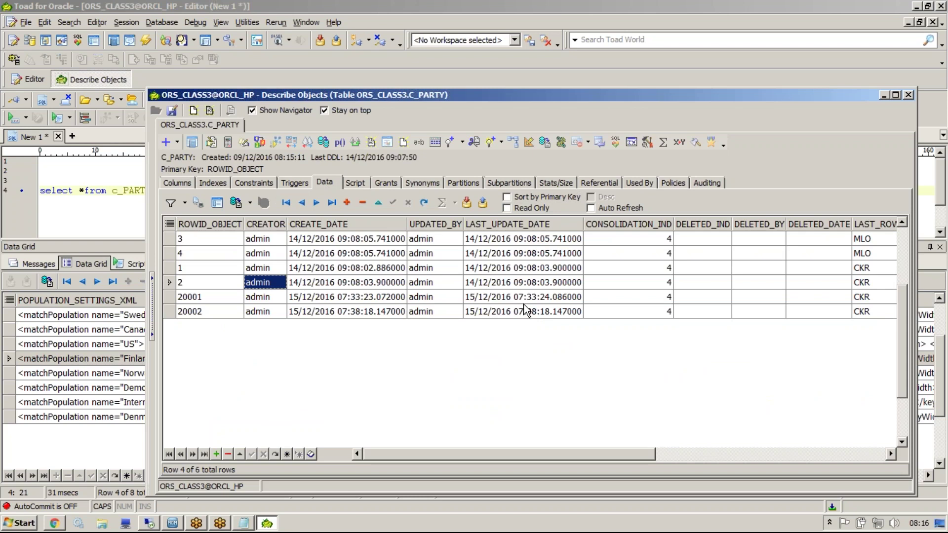
left_click(840, 18)
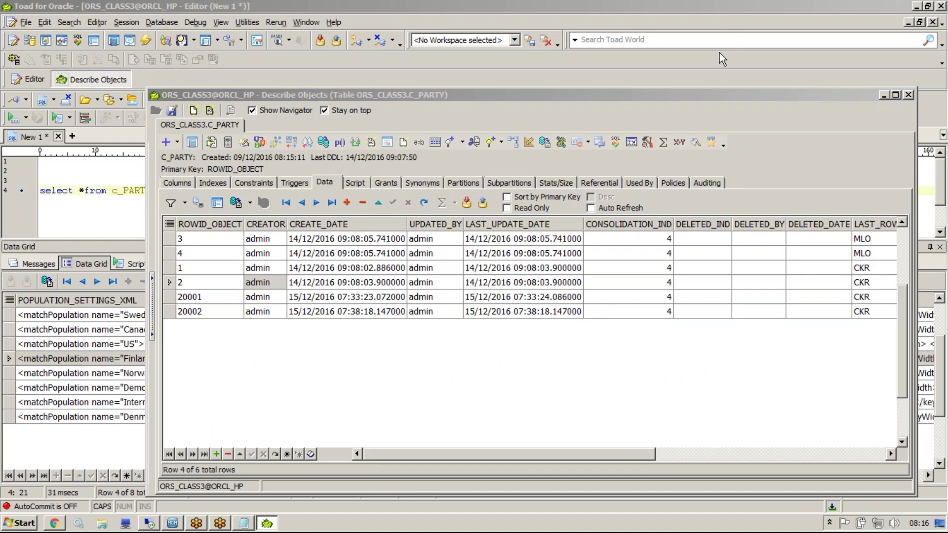
left_click(912, 93)
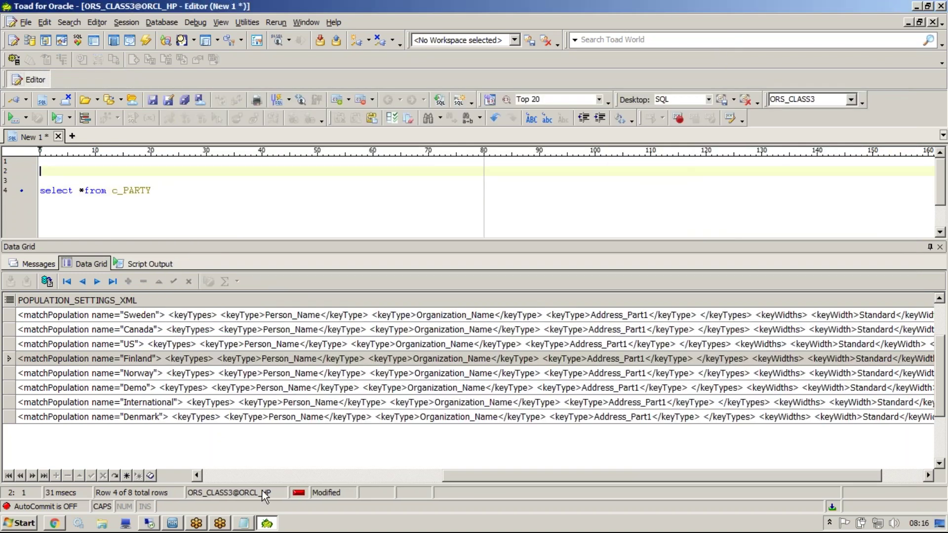
- Switch to the Informatica MDM Hub Console, set PARTY's Dynamic Match Analysis Threshold to 10000 and save despite the empty rule set
left_click(173, 522)
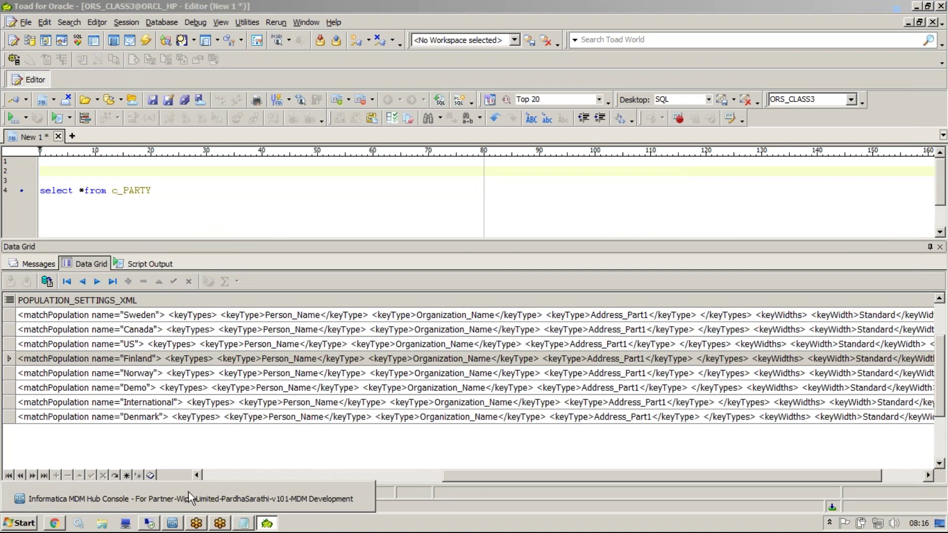
left_click(174, 499)
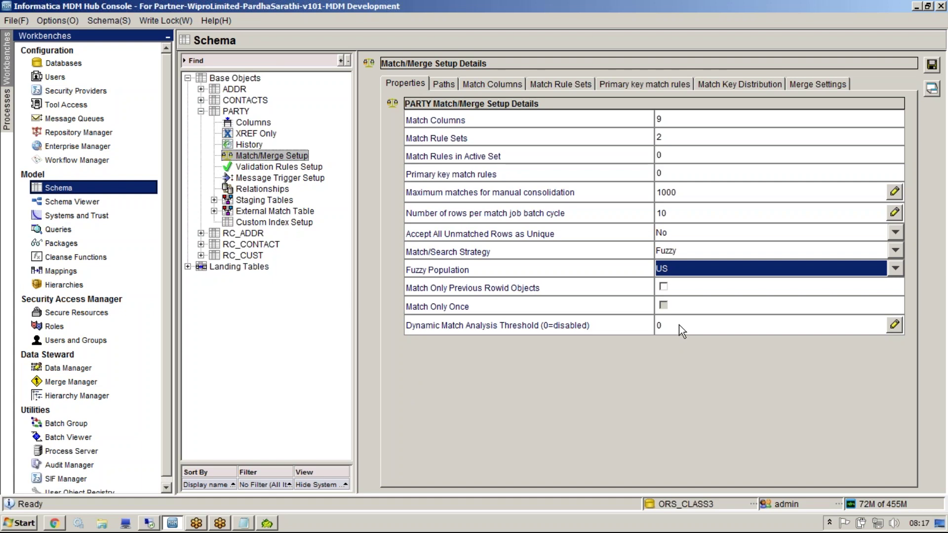
left_click(848, 15)
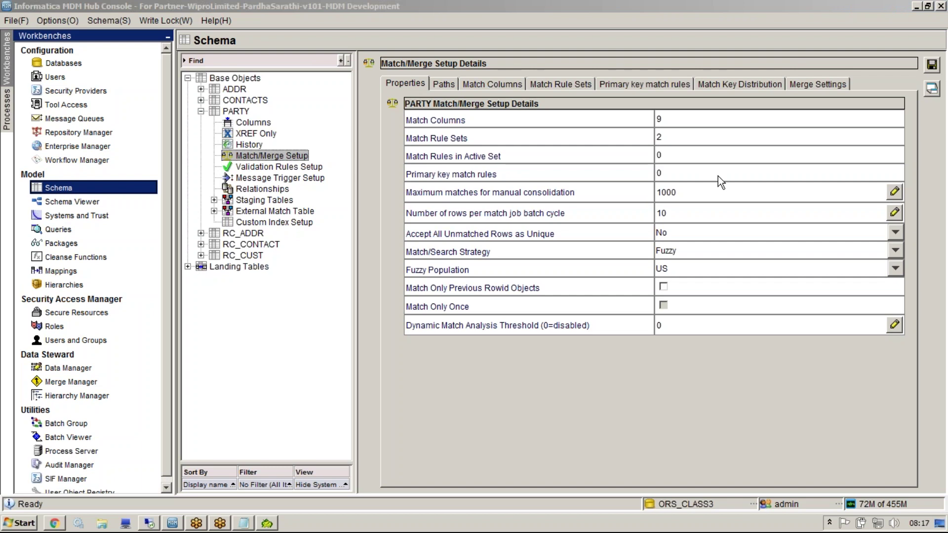
right_click(580, 116)
left_click(603, 138)
double_click(682, 331)
key("BackSpace")
type("10000")
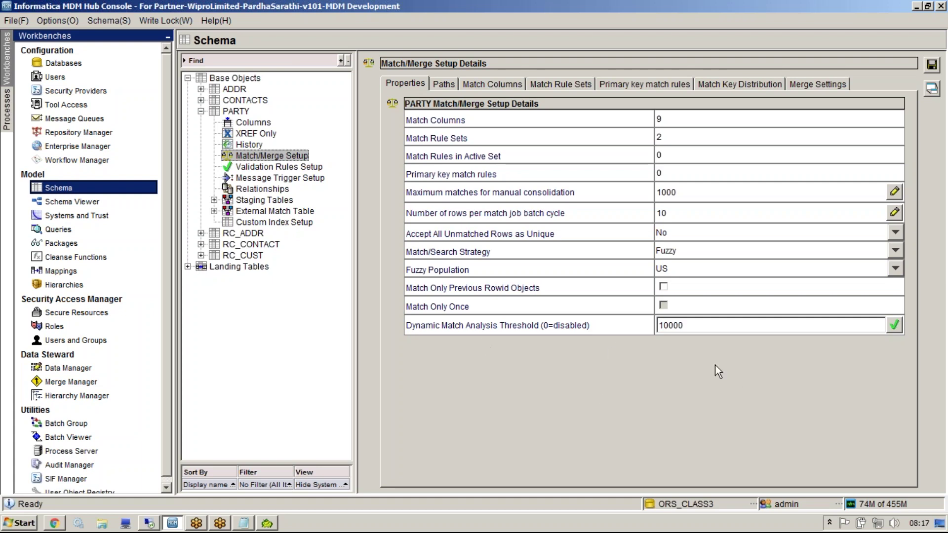
left_click(934, 69)
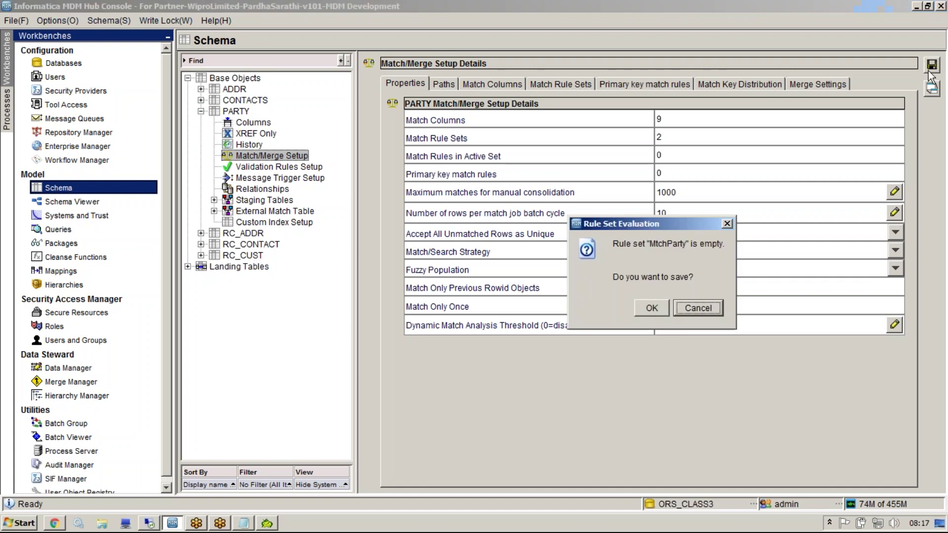
left_click(652, 308)
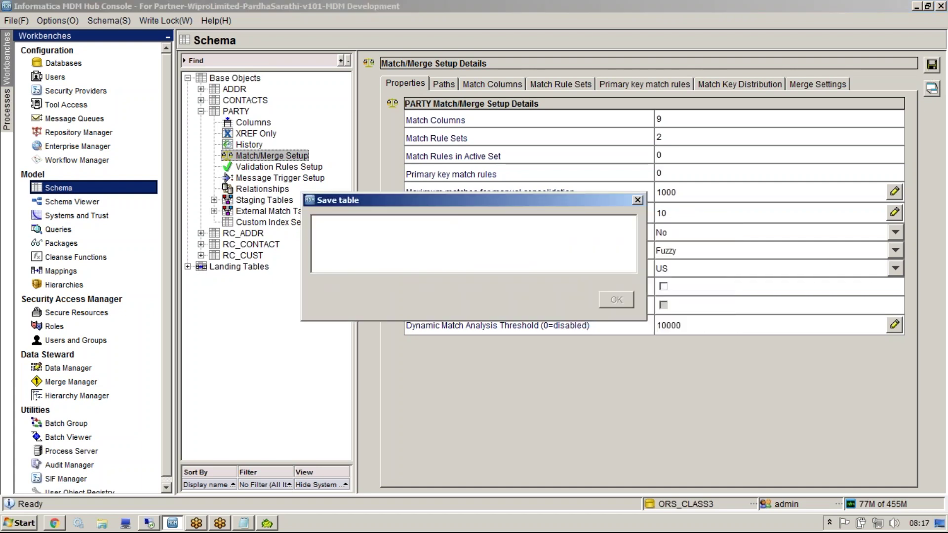
- Set Accept All Unmatched Rows as Unique to Yes for PARTY and save the match/merge setup
left_click(683, 233)
left_click(683, 251)
left_click(932, 66)
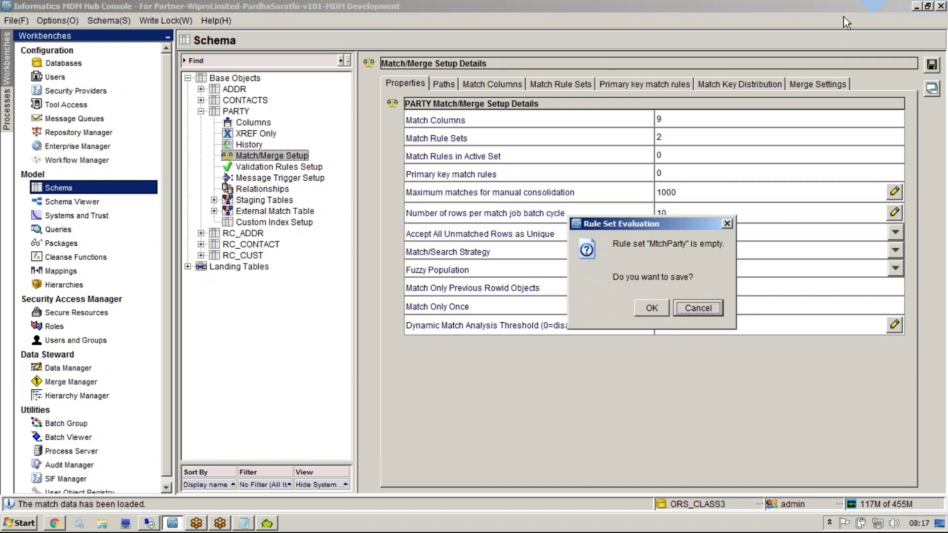
left_click(651, 309)
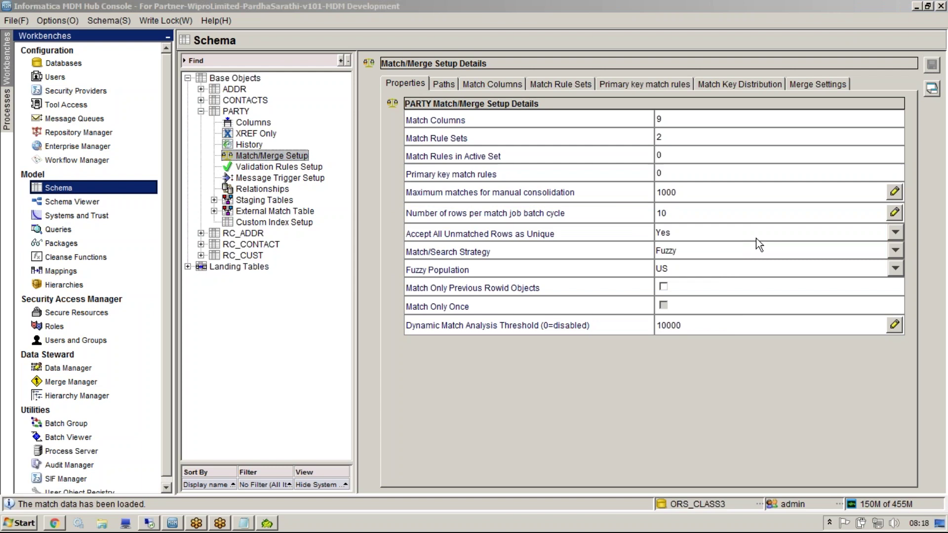
- Open PARTY's number of rows per match job batch cycle for editing, and rerun the c_PARTY query in Toad for Oracle
double_click(736, 213)
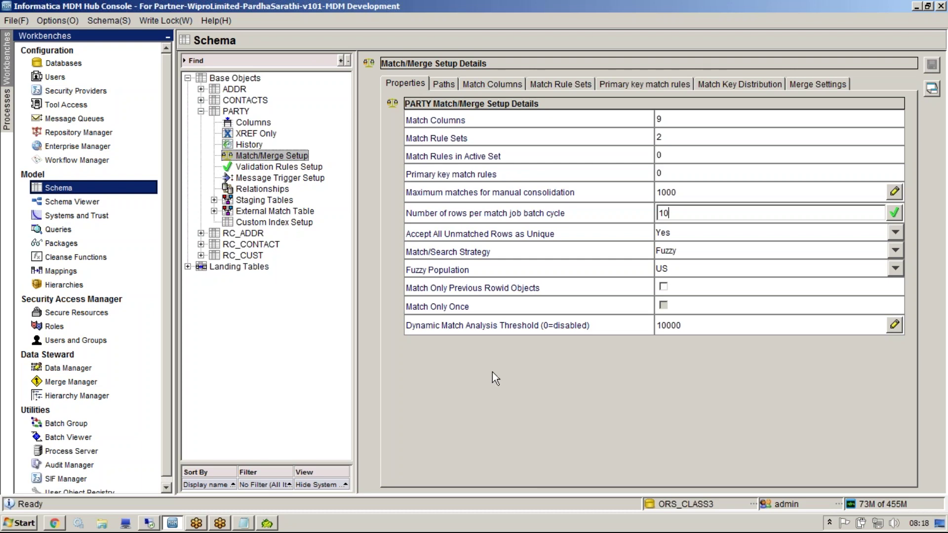
left_click(266, 523)
left_click(218, 203)
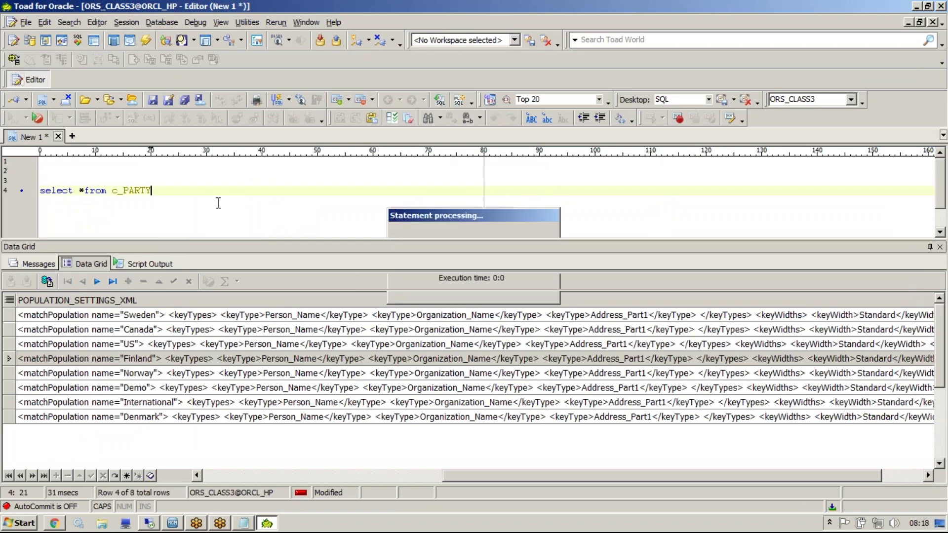
key("F9")
left_click(68, 376)
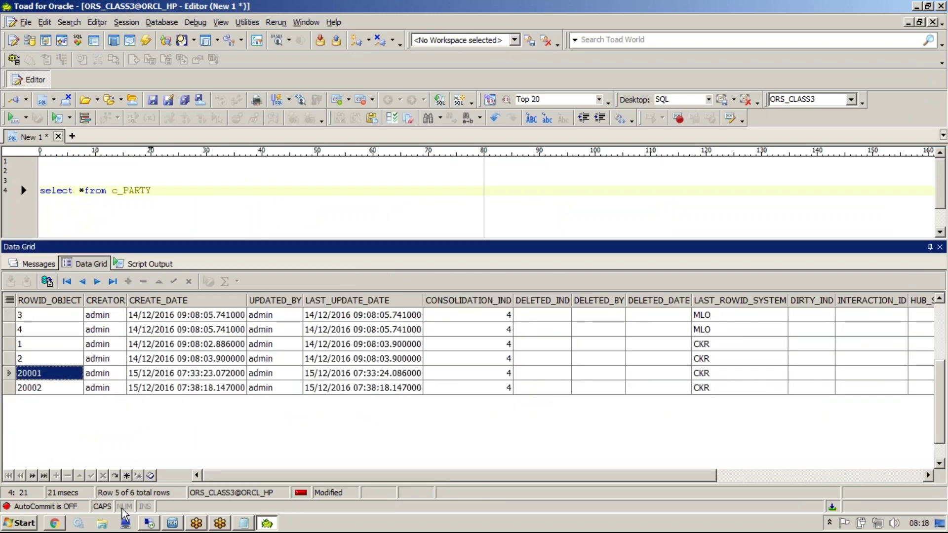
- Examine the last two c_PARTY result rows, 20001 and 20002, across all their columns
key("Right")
key("Right")
key("Right")
key("Right")
key("Right")
key("Right")
key("Right")
key("Right")
key("Right")
key("Right")
key("Right")
key("Right")
key("Right")
key("Right")
key("Right")
key("Right")
key("Right")
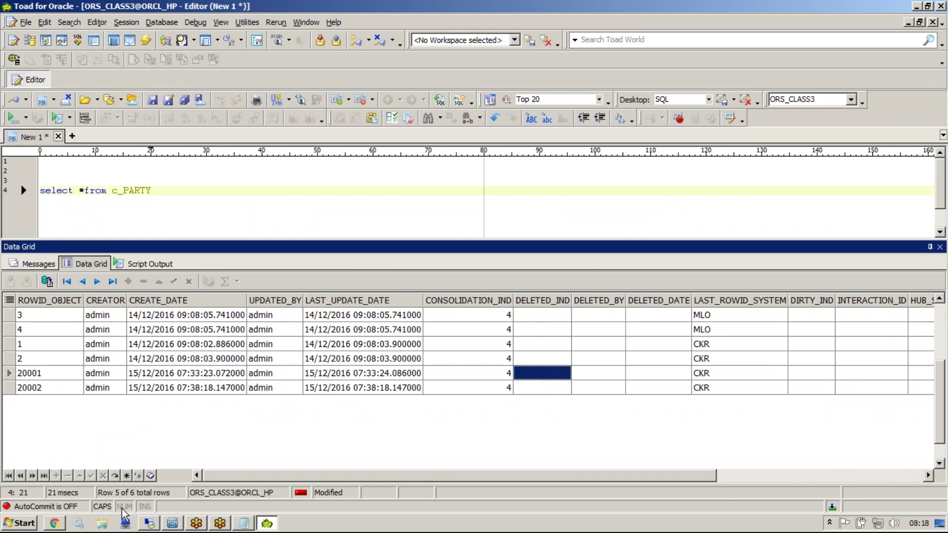
key("Down")
key("Left")
key("Left")
key("Left")
key("Left")
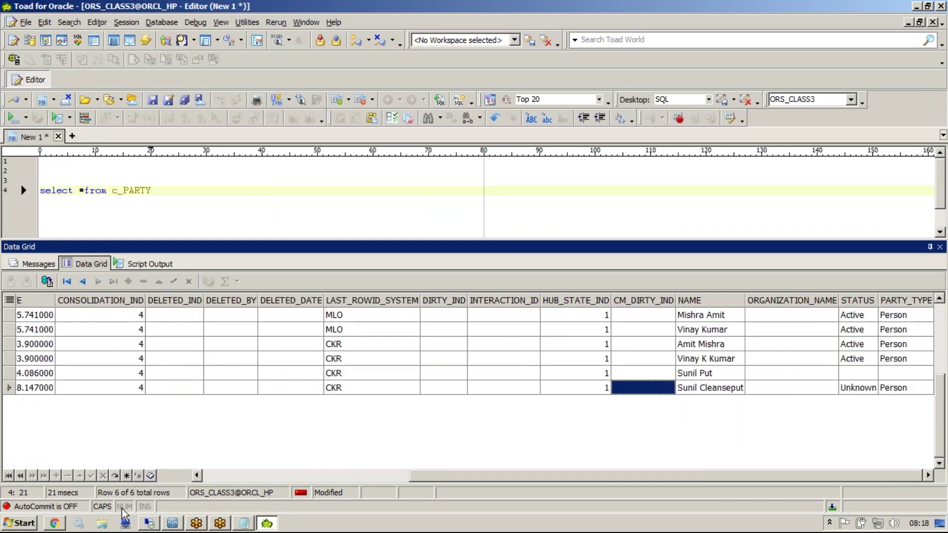
key("Home")
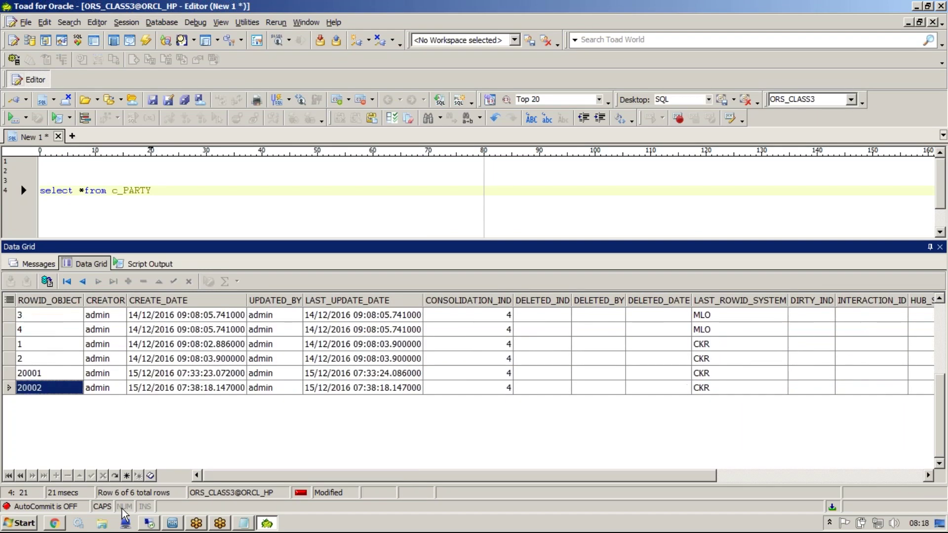
left_click(131, 375)
- Launch soapUI 4.5.1 from the desktop and return to Toad for Oracle
left_click(208, 197)
key("super+d")
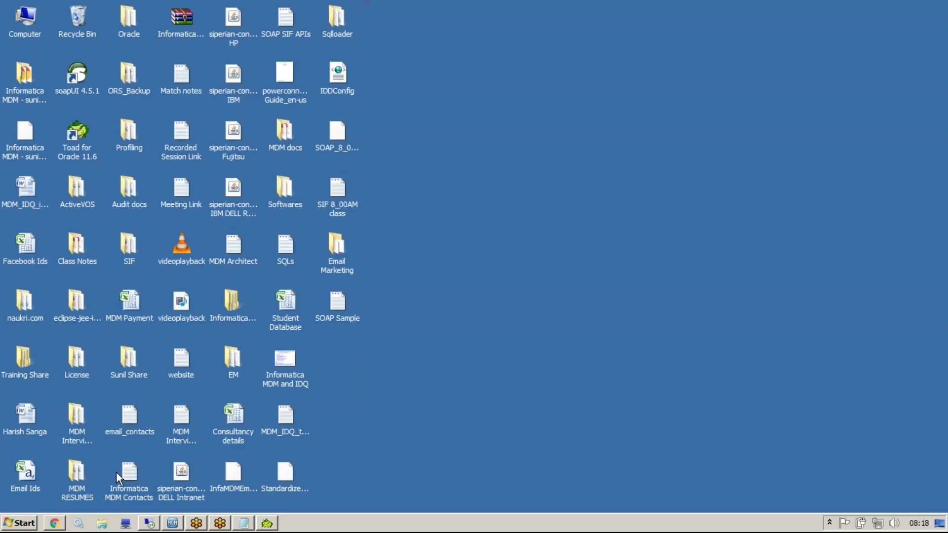
left_click(81, 62)
left_click(266, 523)
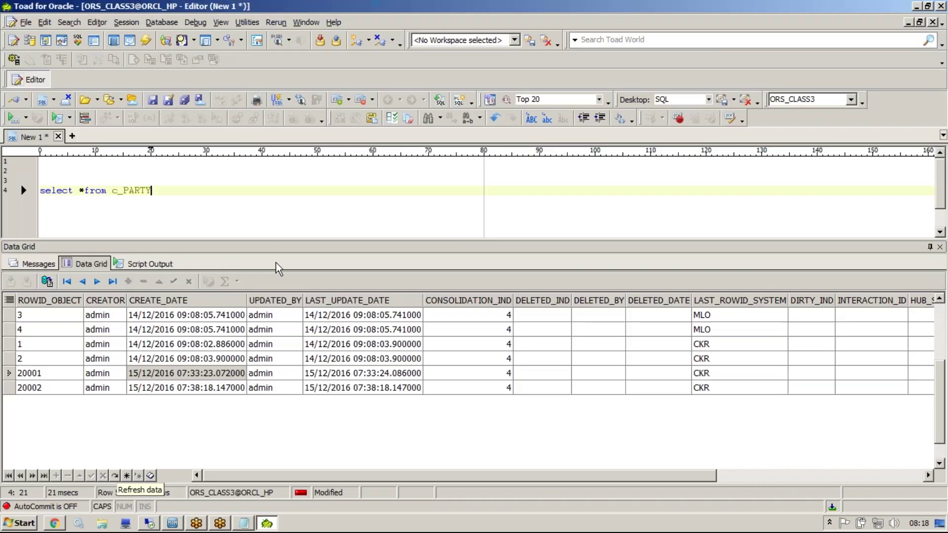
- Enter C_ADDR below the query, describe that table, inspect its data rows and close the description
key("Return")
key("Return")
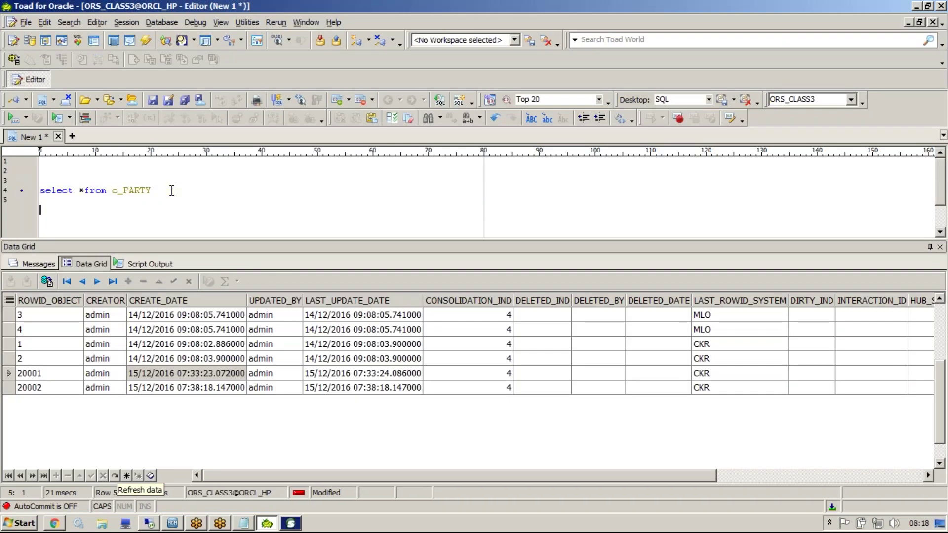
left_click(511, 47)
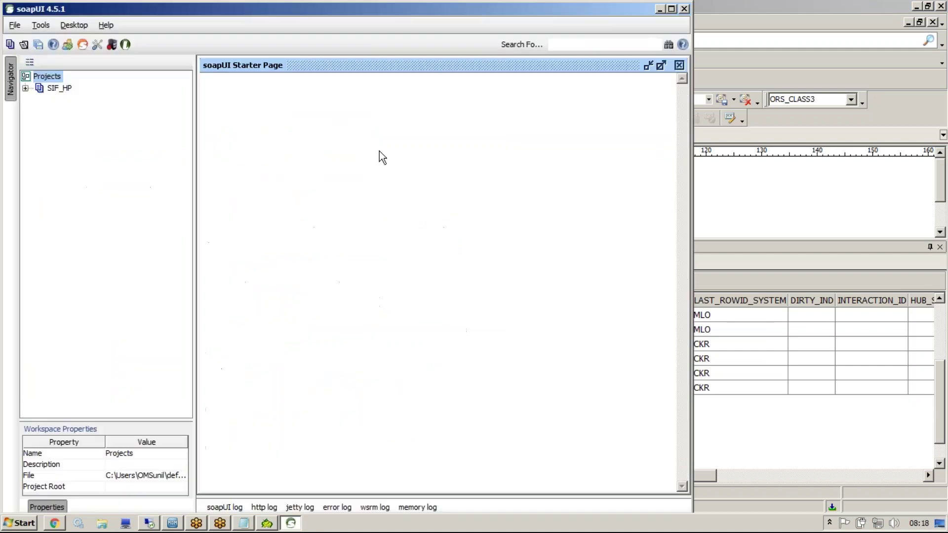
key("alt+Tab")
type("c_addr")
key("F4")
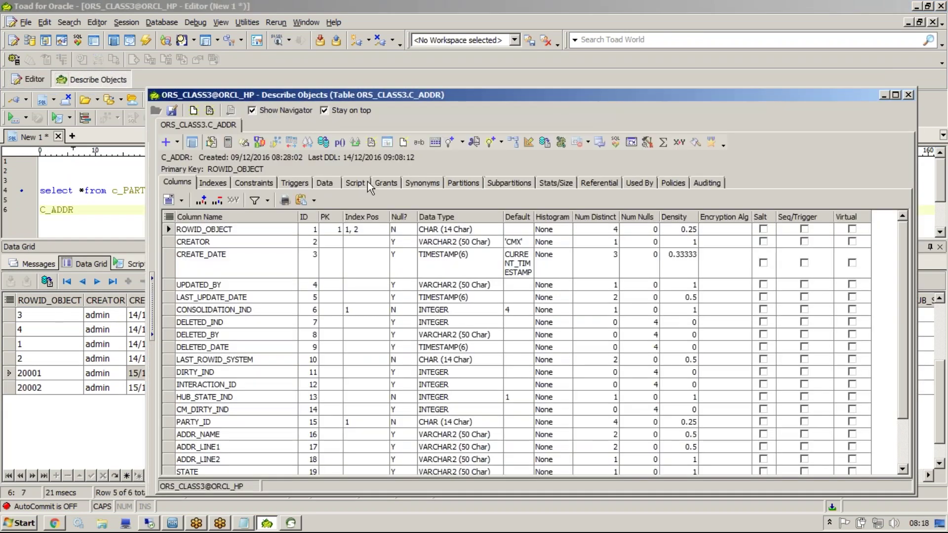
left_click(327, 183)
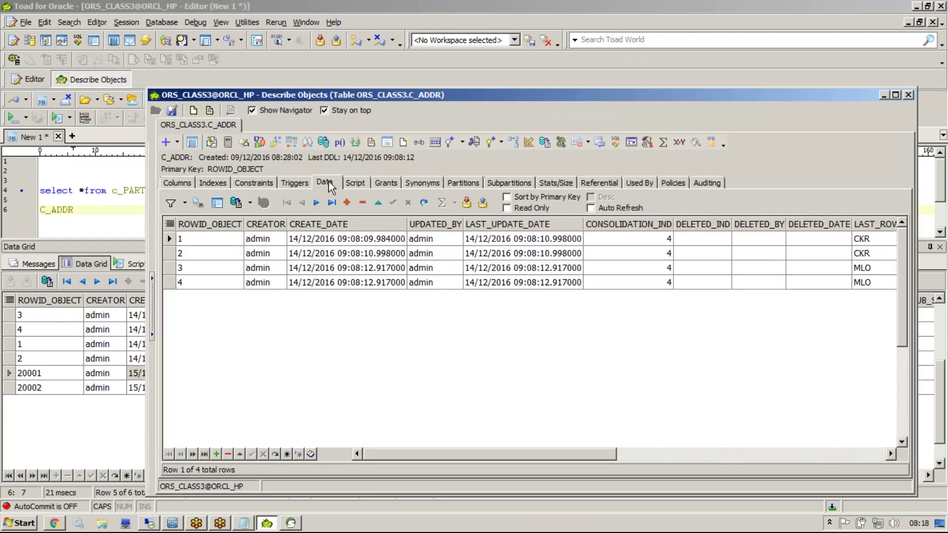
key("Escape")
- Replace the table name with C_CONTACT and try to describe it
key("BackSpace")
key("BackSpace")
key("BackSpace")
key("BackSpace")
type("VONTAC")
key("BackSpace")
key("BackSpace")
key("BackSpace")
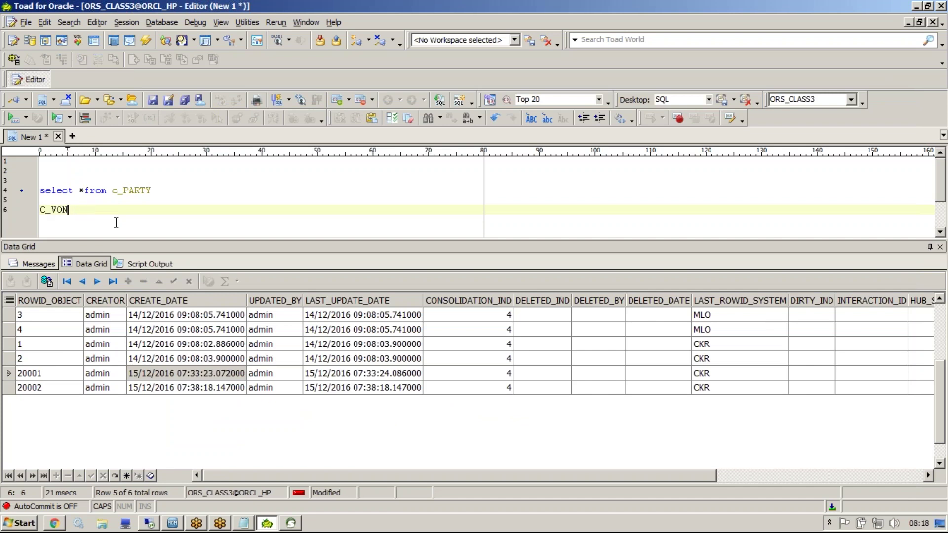
key("BackSpace")
key("BackSpace")
key("BackSpace")
type("CONTACT")
key("F4")
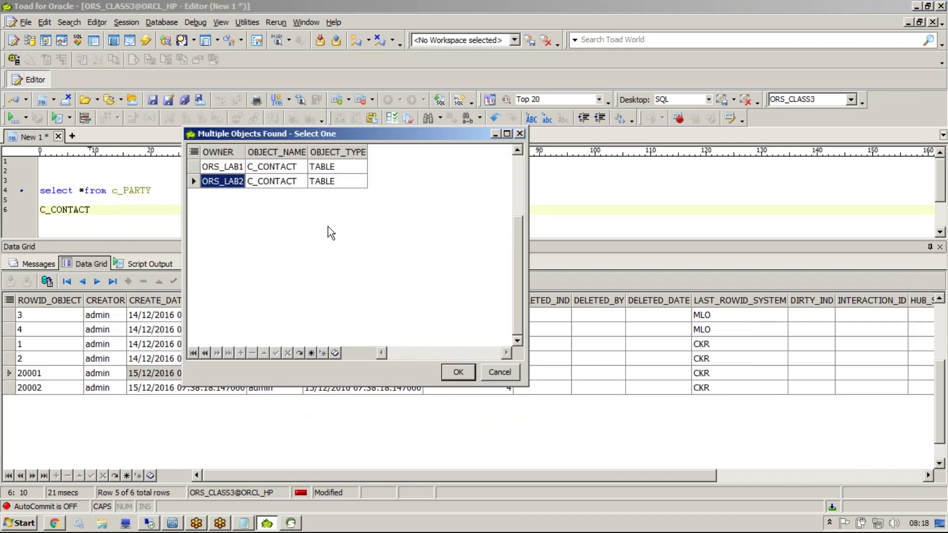
key("Escape")
- Correct the name to C_CONTACTS, describe that table, inspect its data rows and close the description
type("S")
key("F4")
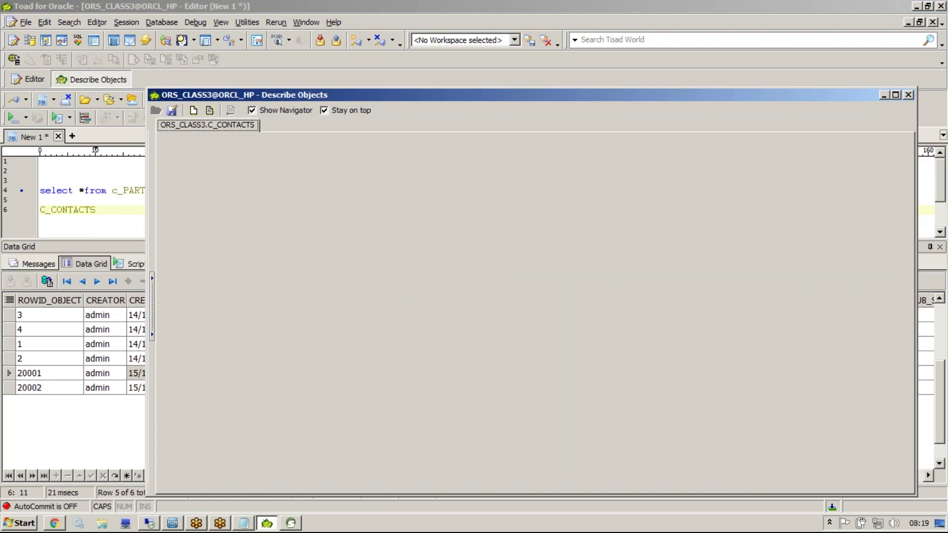
left_click(326, 183)
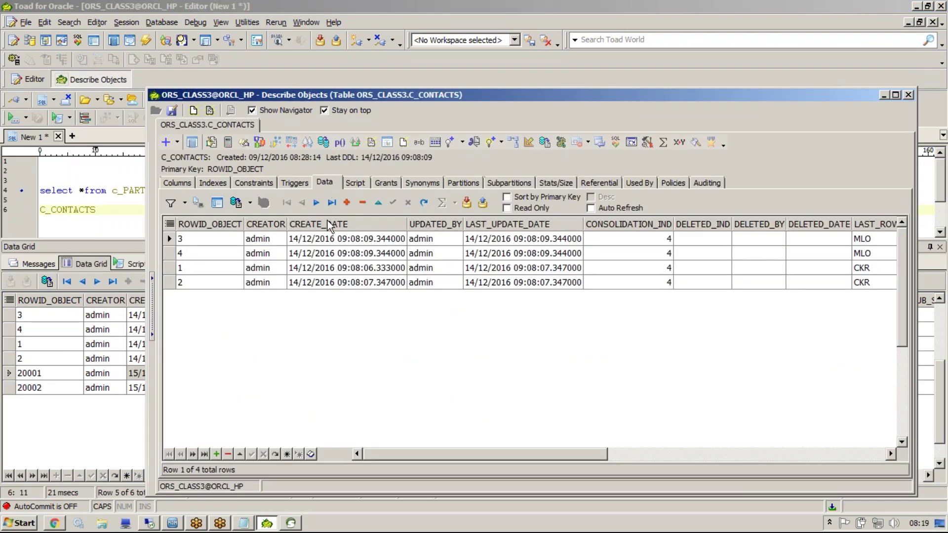
key("Escape")
- Highlight ROWID_OBJECT values 20001 and 20002 in the c_PARTY results and remove the C_CONTACTS line from the editor
left_click(171, 188)
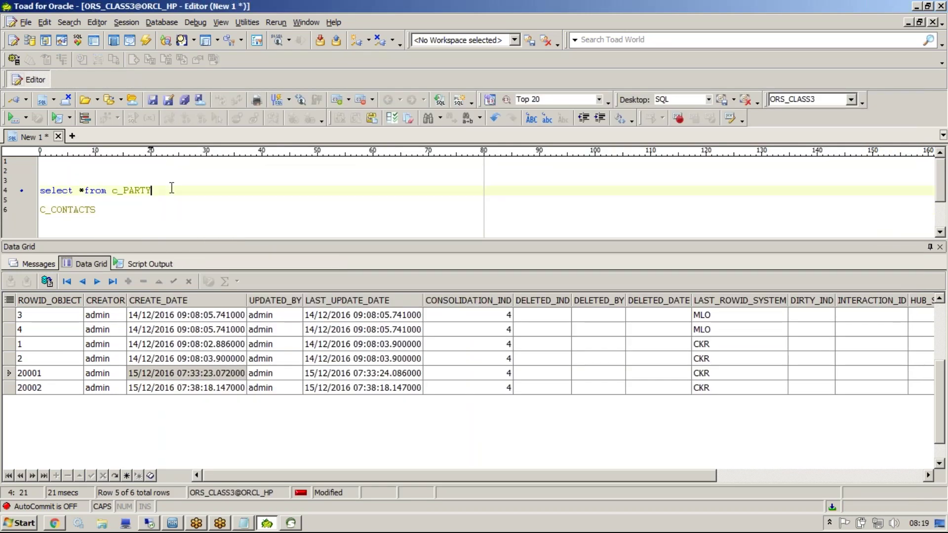
left_click_drag(49, 373, 43, 387)
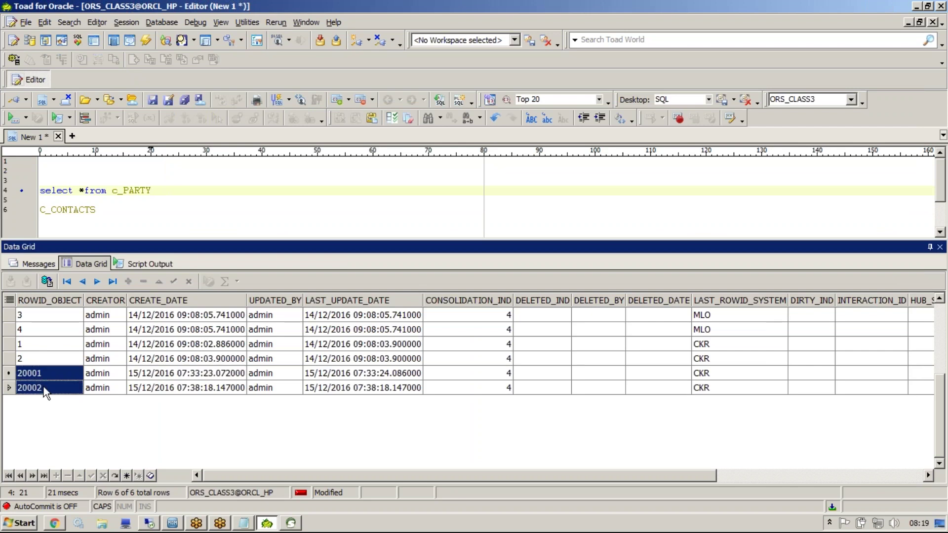
left_click(99, 209)
key("shift+Home")
key("BackSpace")
key("BackSpace")
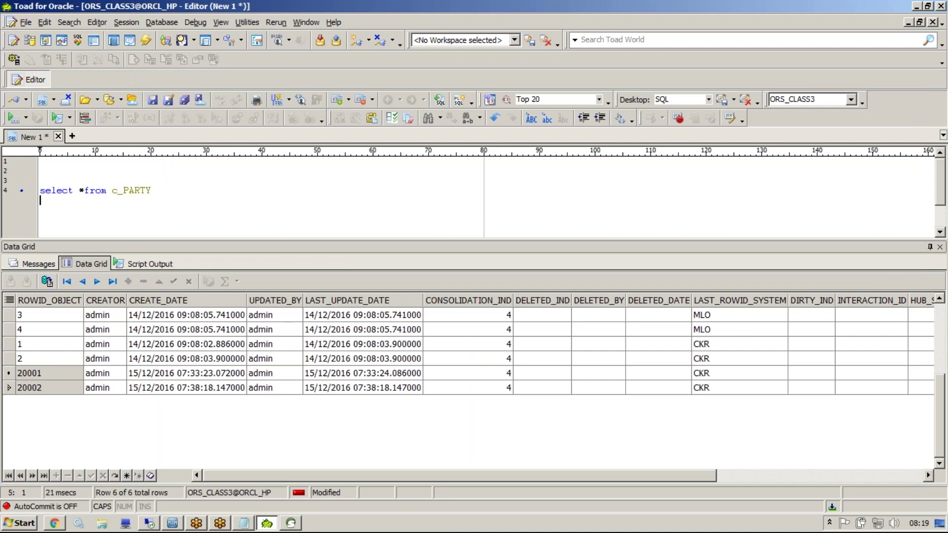
- Change the query's table to c_PARTY_XREF and run the query
left_click(84, 190)
key("BackSpace")
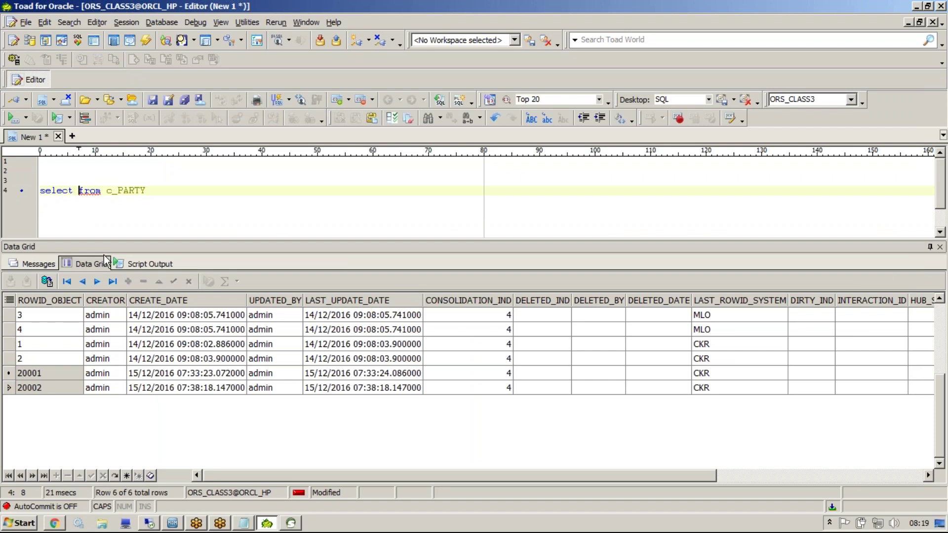
type("*")
key("End")
type("_x")
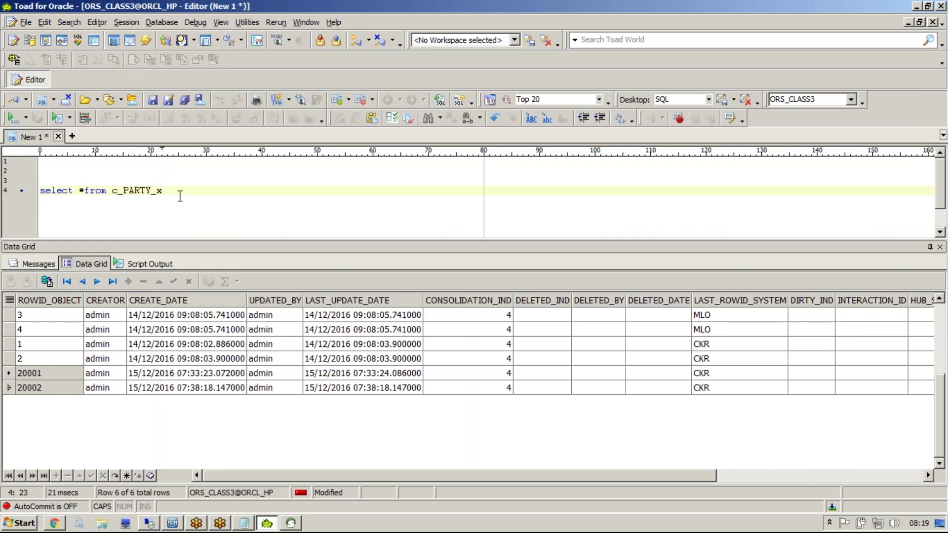
key("BackSpace")
type("XREF")
key("F9")
- Write a statement below the query that creates table T as a select of ROWID_XREF from C_PARTY_XREF, ending with WHERE
key("Return")
key("Return")
type("CREATE TABLE T ")
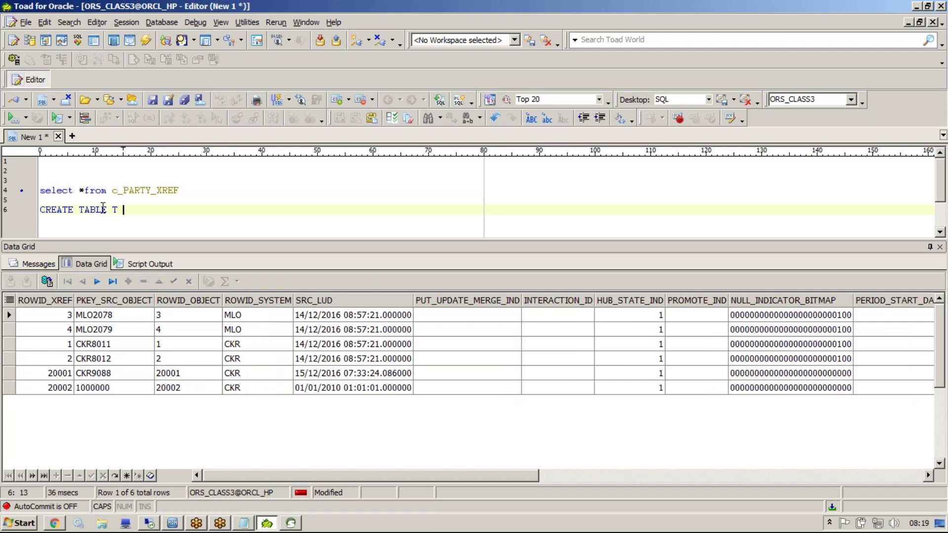
type("AS SELECT RO")
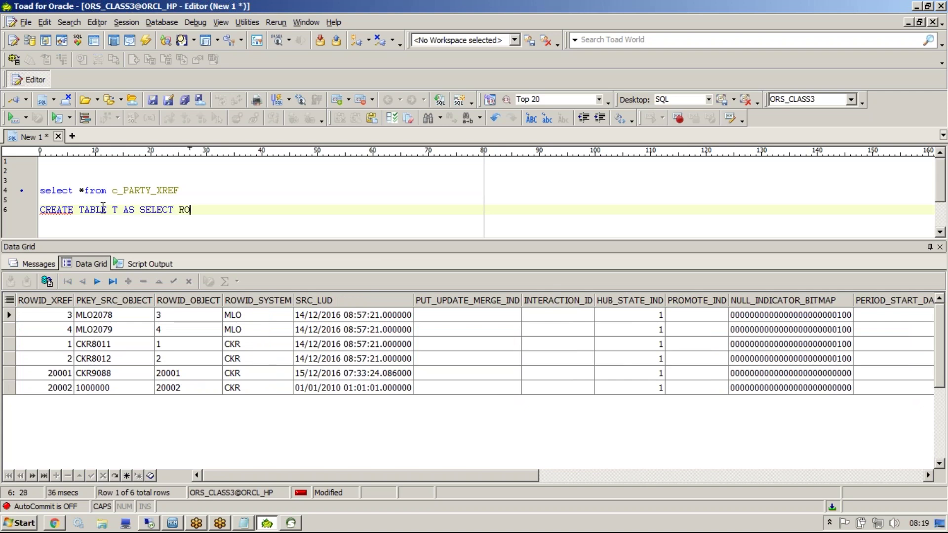
type("WID_XREF FROM C_PARTY_")
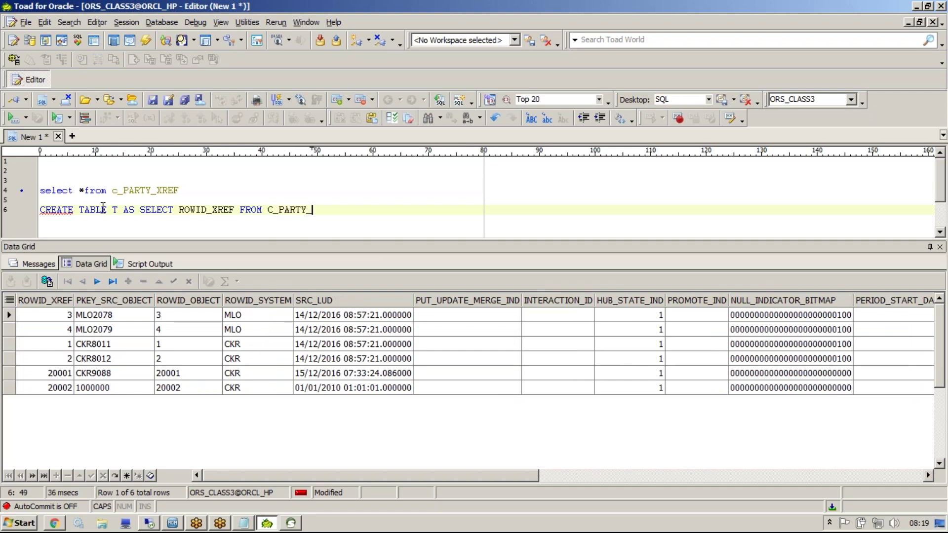
type("XREF WHERE")
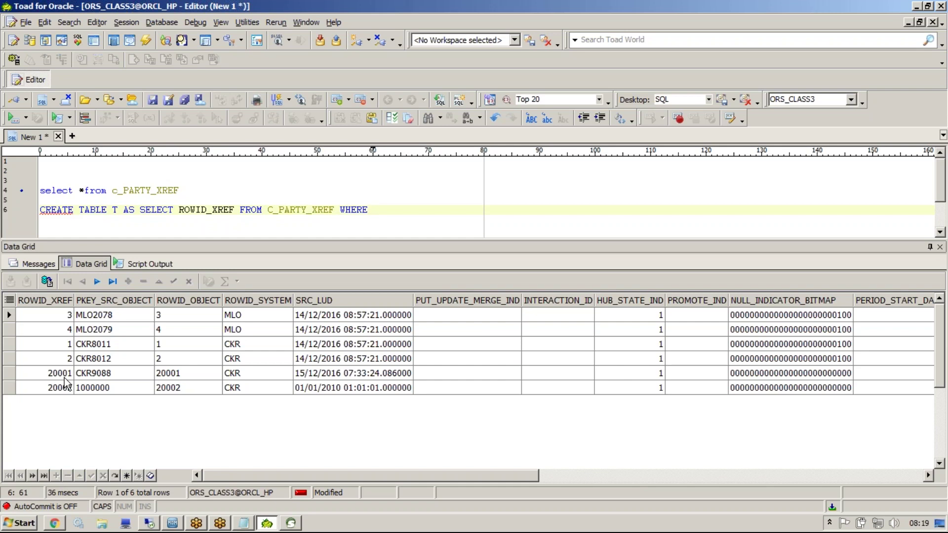
- Restrict the CREATE TABLE statement to ROWID_XREF IN (20001, 20002), copying both values from the results, and run it
left_click_drag(65, 378, 69, 394)
key("ctrl+c")
left_click(468, 212)
type("ROWID_XR")
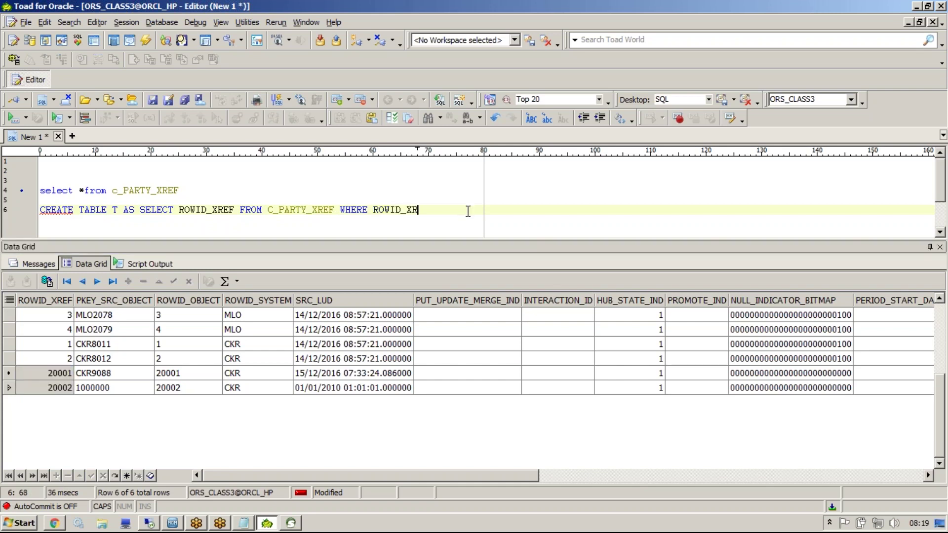
type("EF IN")
key("ctrl+v")
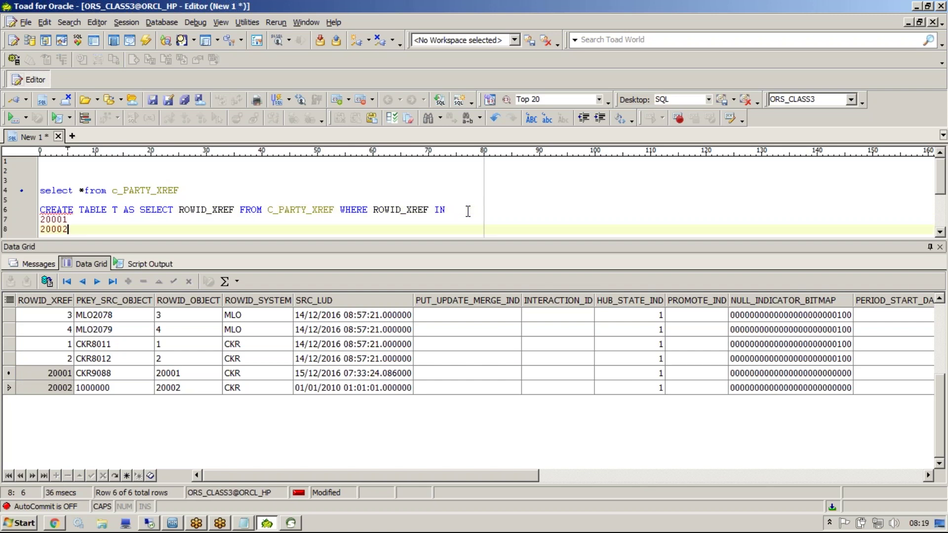
type(")")
key("Up")
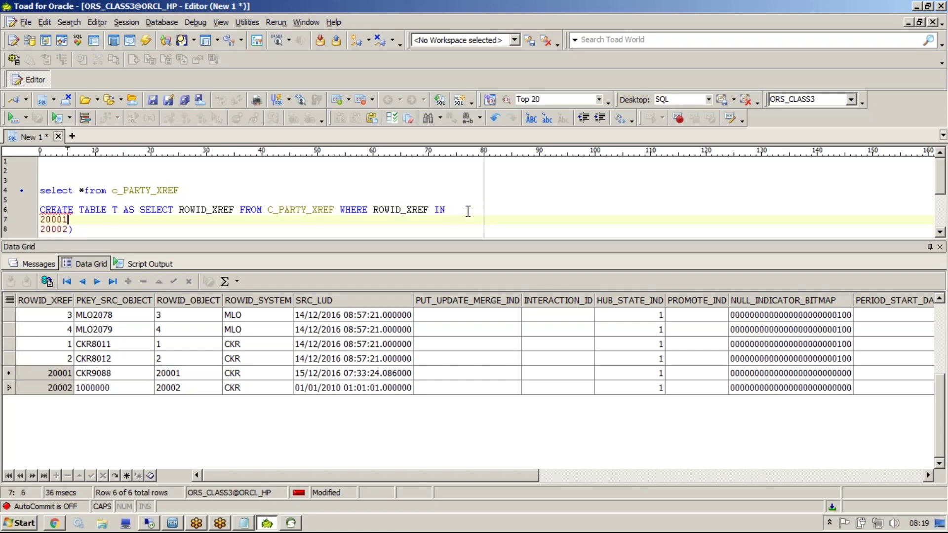
type(",")
key("Home")
type("(")
key("F9")
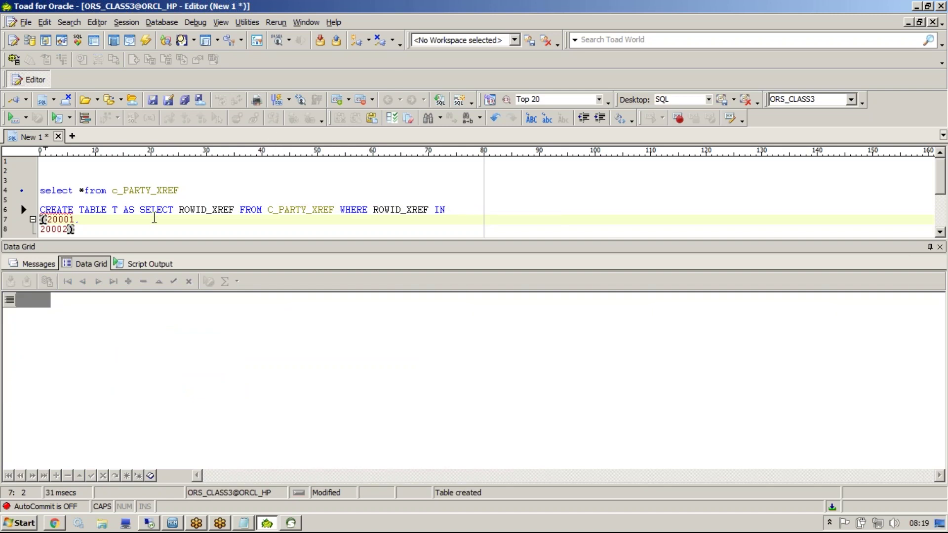
- Switch to soapUI, maximize its window and expand the SIF_HP project to its SoapBinding operations
left_click(290, 523)
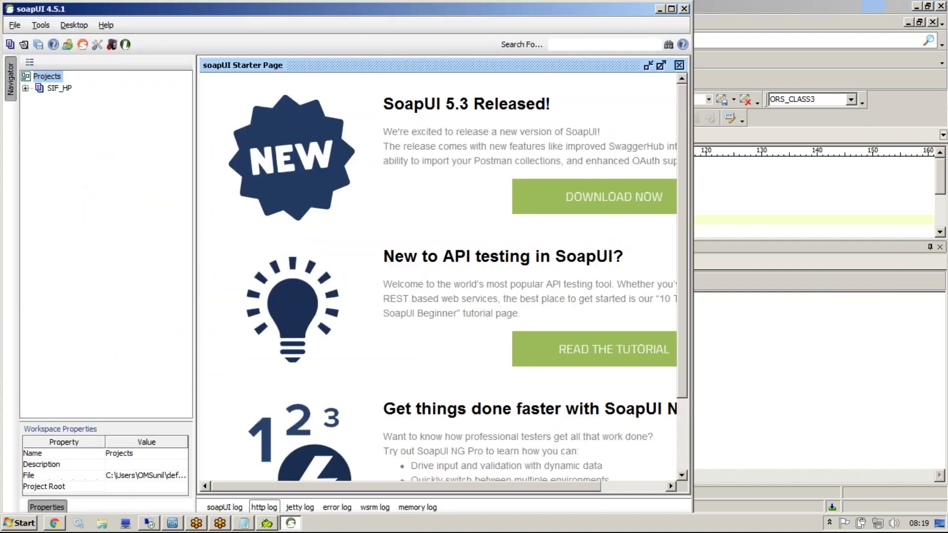
double_click(294, 10)
left_click(23, 85)
left_click(37, 97)
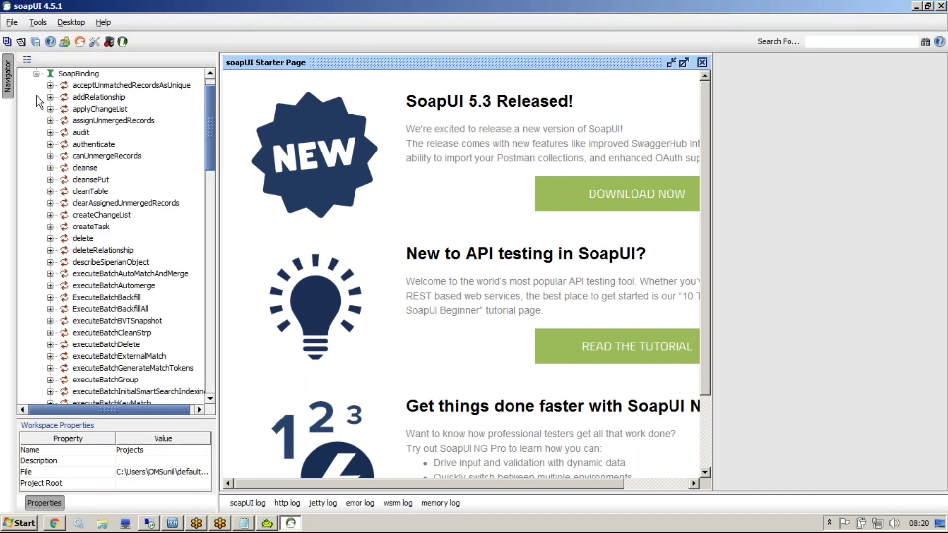
- Open Request 1 of the executeBatchDelete operation, close the starter page and maximize the request window
left_click_drag(207, 167, 208, 198)
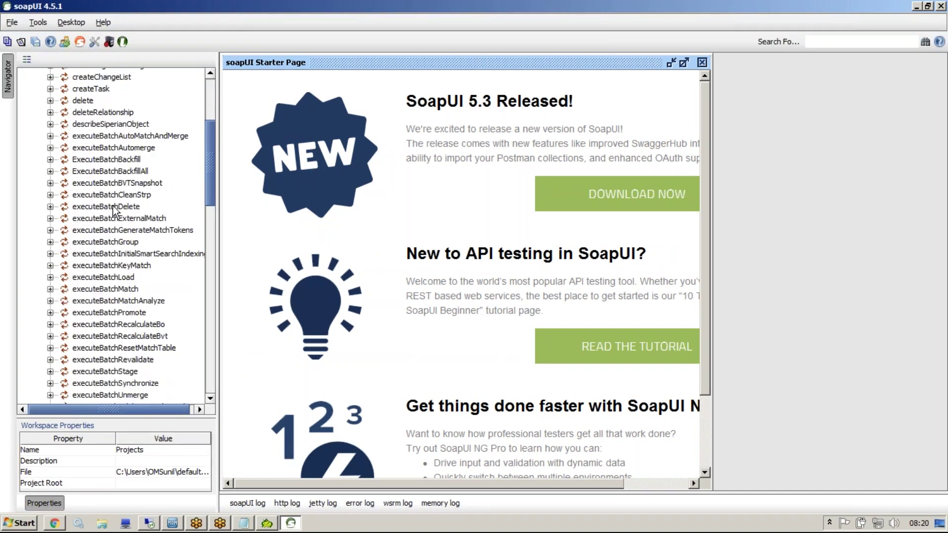
left_click(60, 211)
left_click(50, 207)
left_click(113, 218)
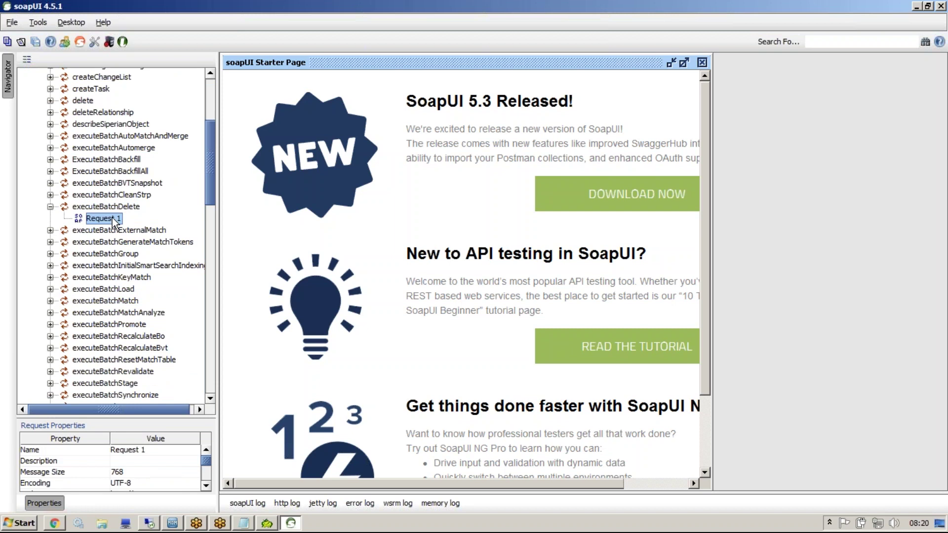
left_click(706, 73)
left_click(685, 67)
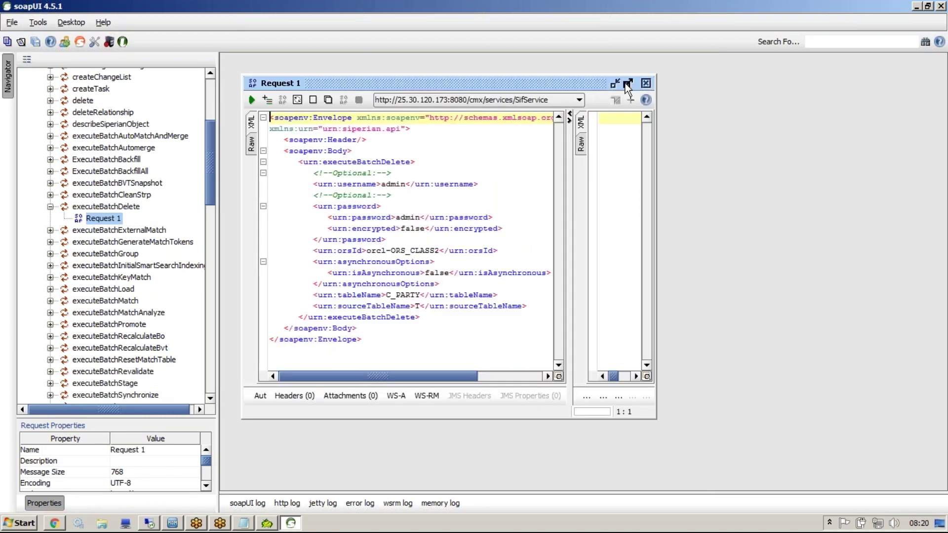
- Change the request's orsId to orcl-ORS_CLASS3, submit the batch delete and inspect the processed counts in the response
left_click(398, 285)
left_click(395, 274)
left_click(419, 230)
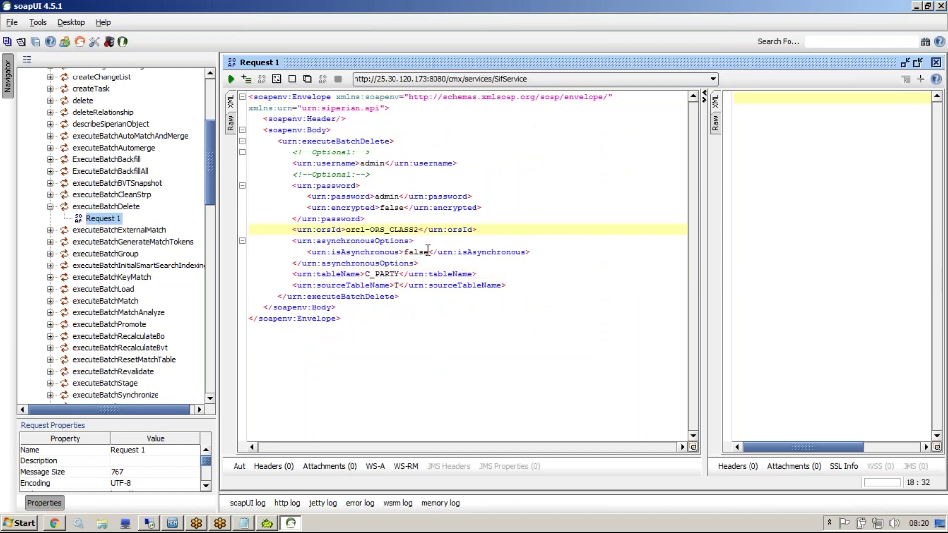
key("BackSpace")
type("3")
key("alt+Return")
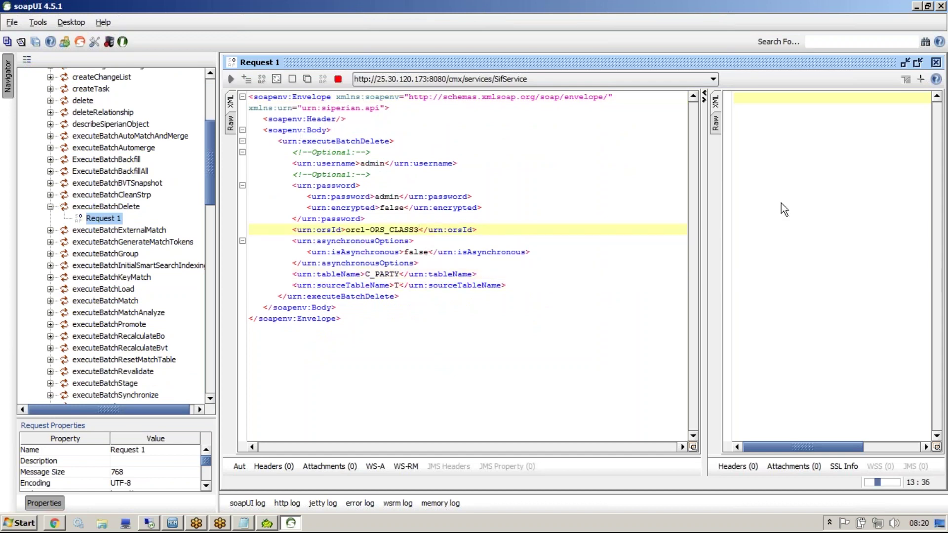
left_click(706, 217)
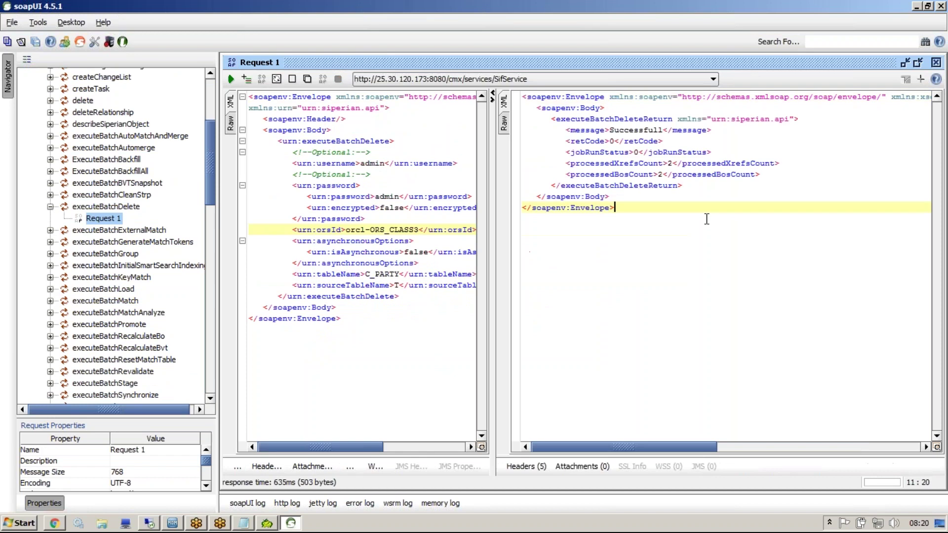
left_click(663, 163)
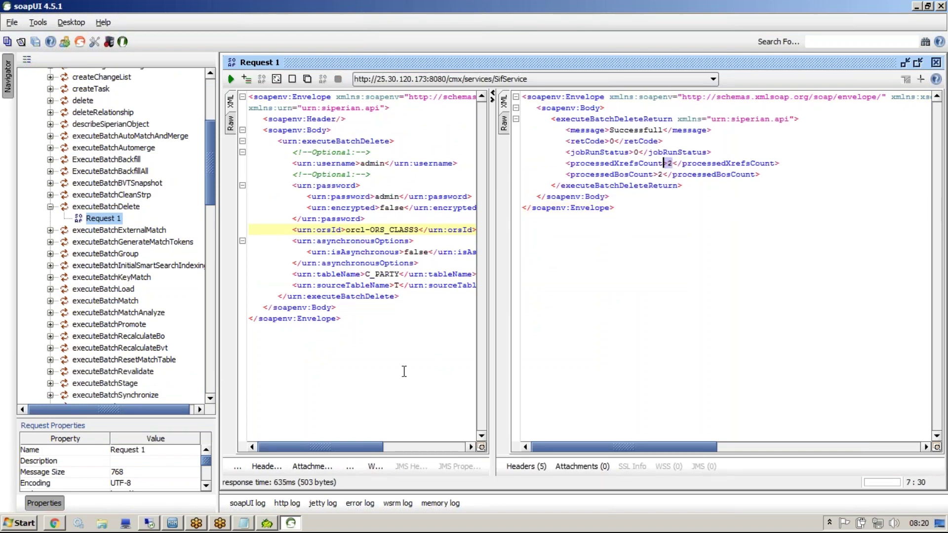
- Switch to Toad for Oracle and run only the select *from c_PARTY part of the query to check the records
left_click(268, 523)
left_click(150, 191)
key("shift+Home")
key("F9")
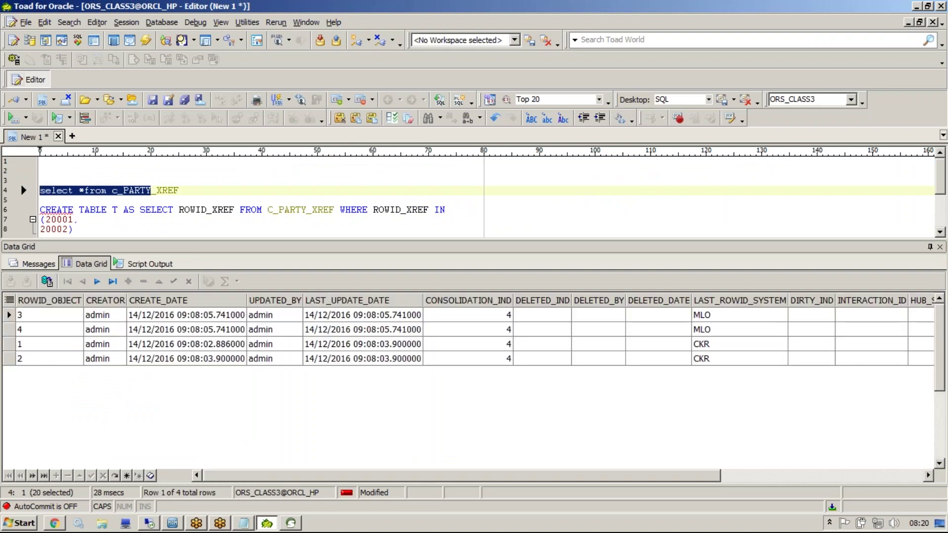
- Review the CREATE TABLE T statement in Toad and the executeBatchDelete operation in soapUI that uses the table
left_click(74, 229)
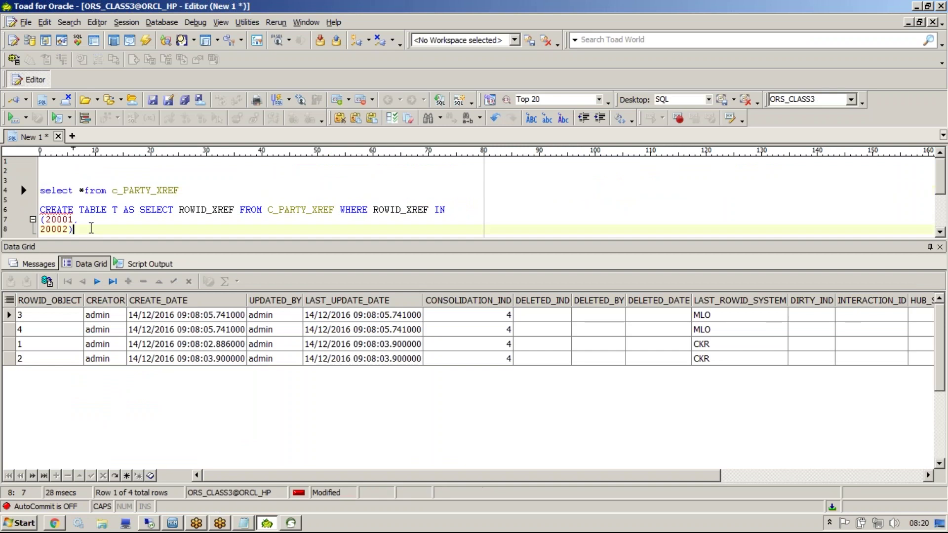
left_click(31, 212, "shift")
left_click(291, 523)
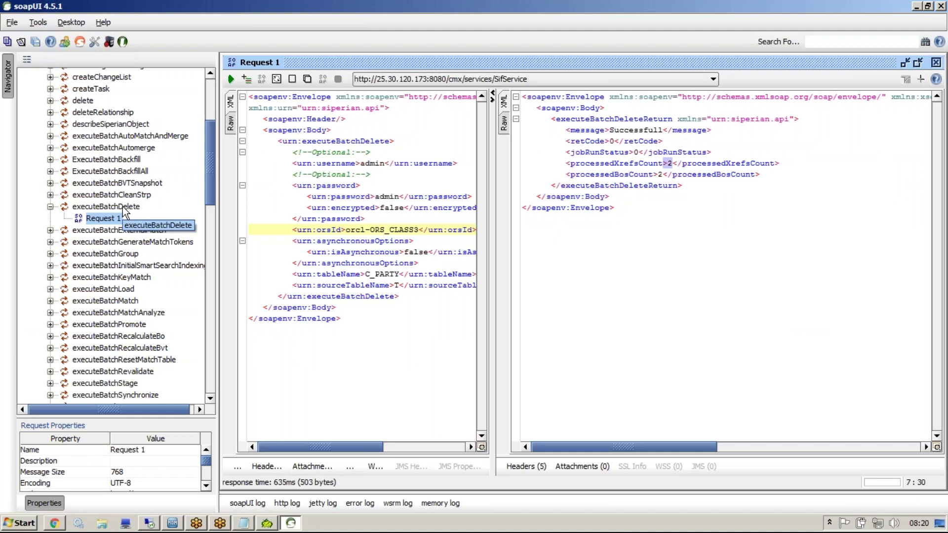
left_click(123, 207)
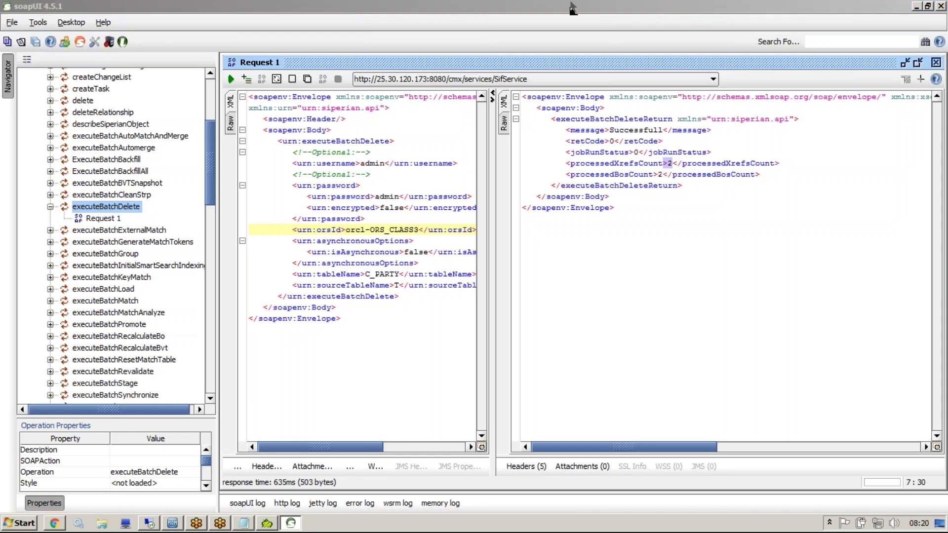
left_click(915, 6)
left_click(363, 210)
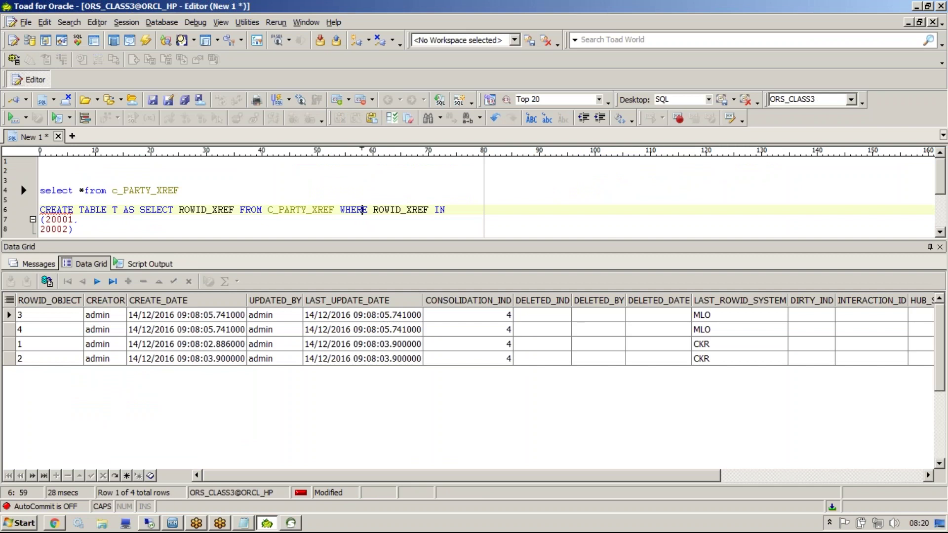
left_click(293, 220)
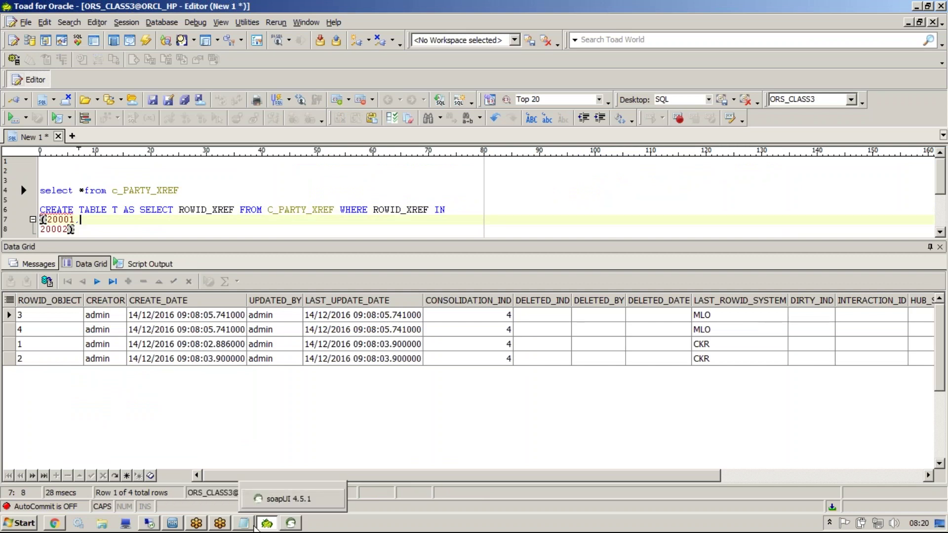
left_click(300, 388)
left_click_drag(74, 229, 10, 197)
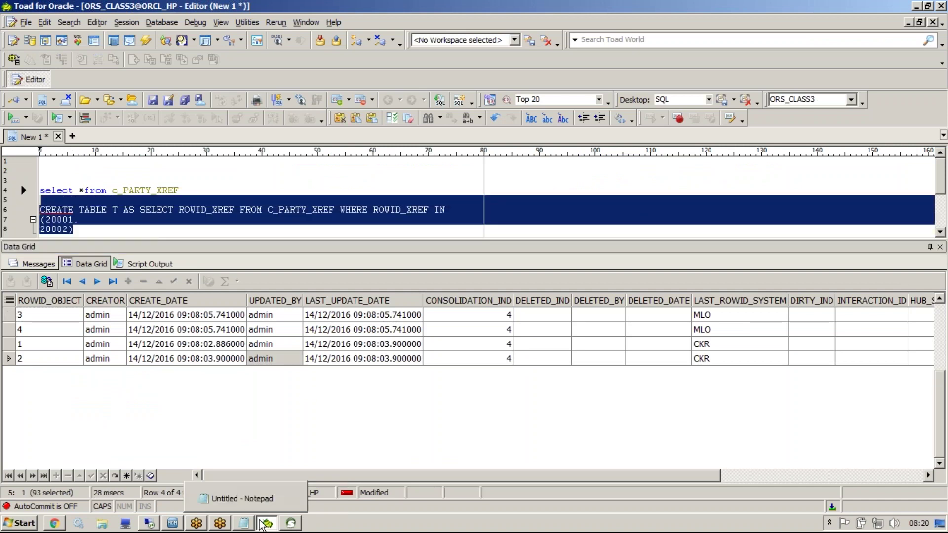
- Switch to Notepad and add the lines 4, tOKENIZATION, Match and Merge below the existing notes
left_click(244, 523)
key("Return")
key("BackSpace")
key("BackSpace")
key("BackSpace")
key("BackSpace")
key("BackSpace")
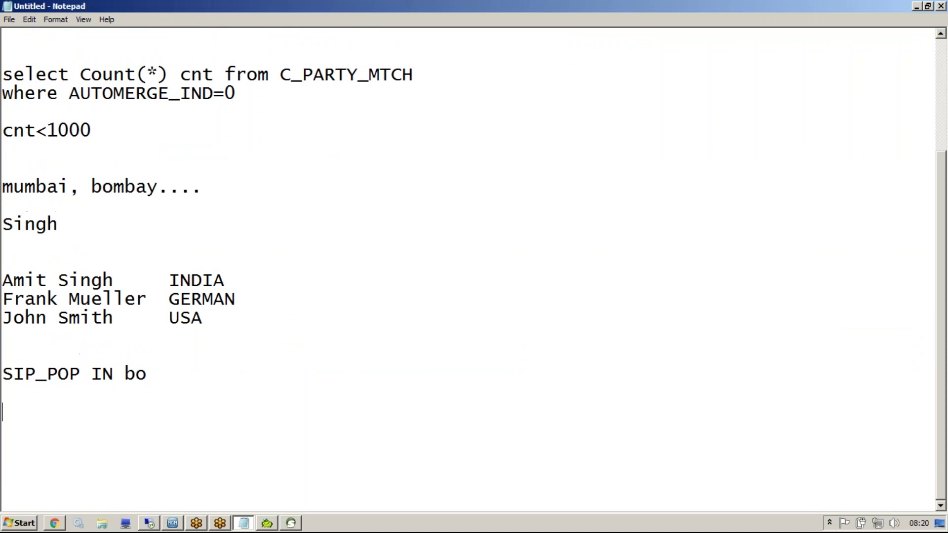
type("4")
key("Return")
type("tOK")
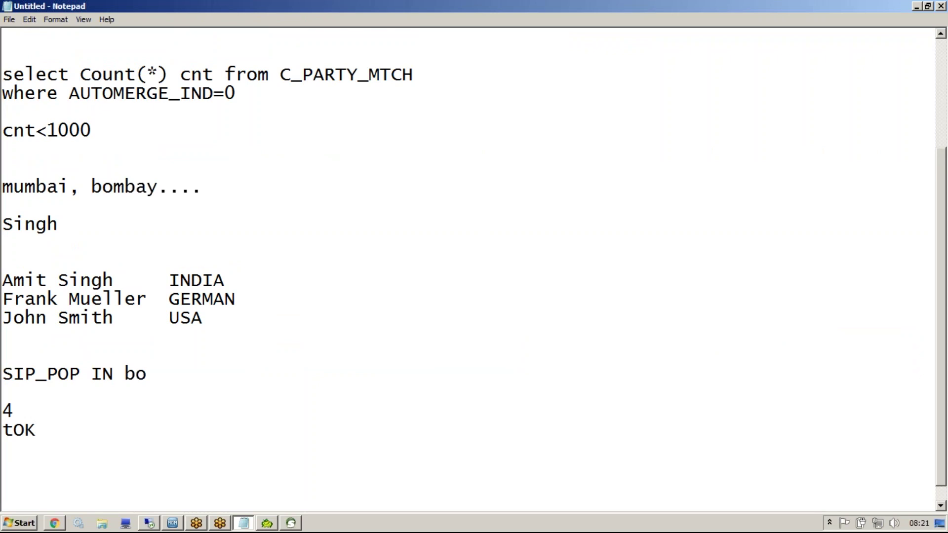
type("ENIZATION")
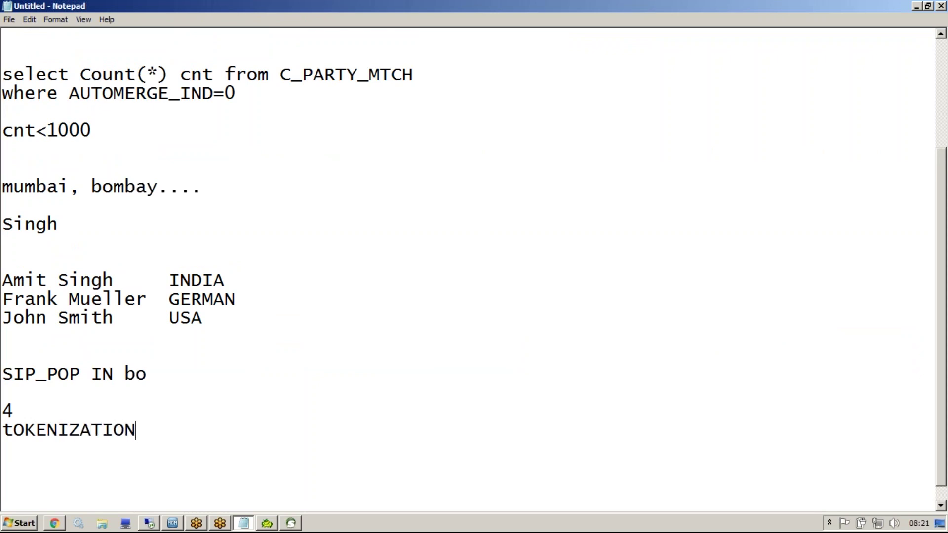
key("Return")
type("Match")
key("Return")
type("Merge")
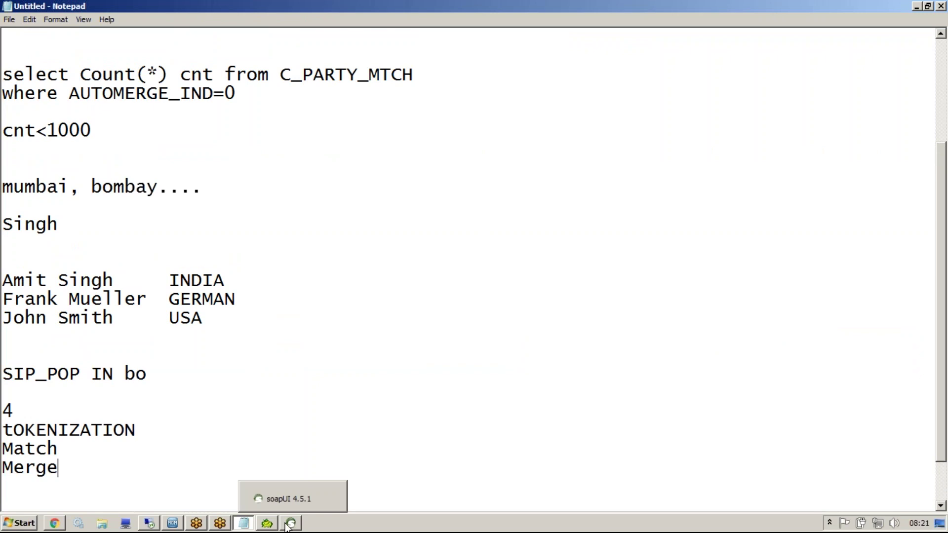
left_click(267, 523)
key("alt+Tab")
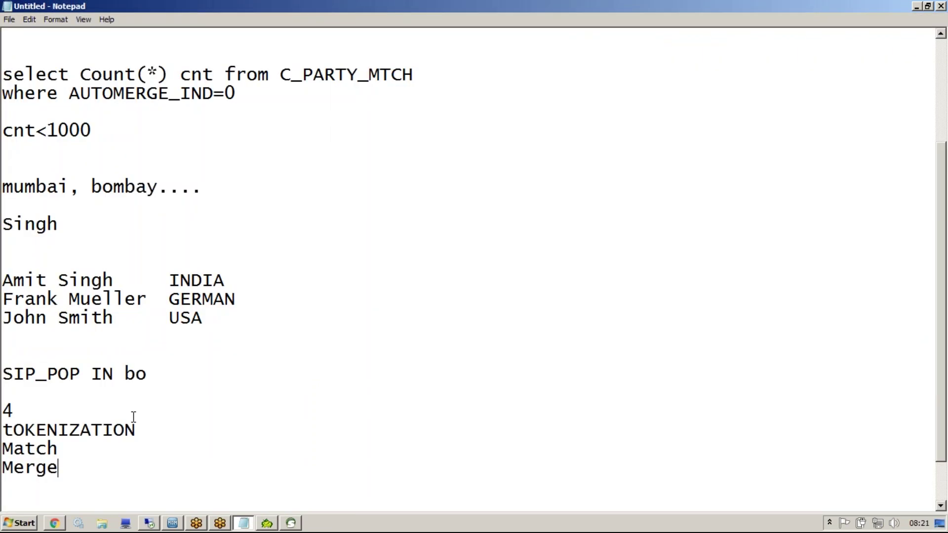
- Clear all the existing notes in Notepad and write the heading Tokenization
double_click(7, 431)
left_click(135, 470)
key("Return")
key("Return")
key("Return")
key("Return")
key("Return")
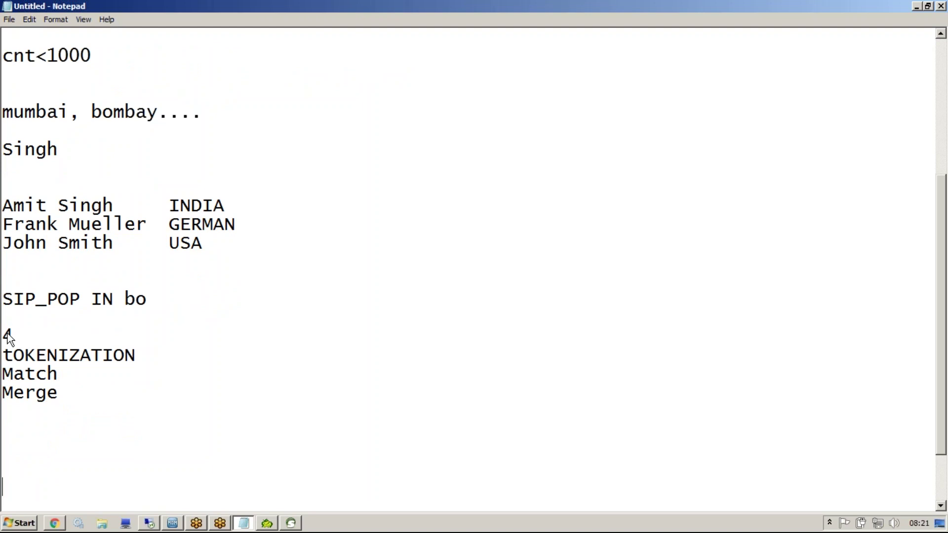
key("ctrl+a")
key("Delete")
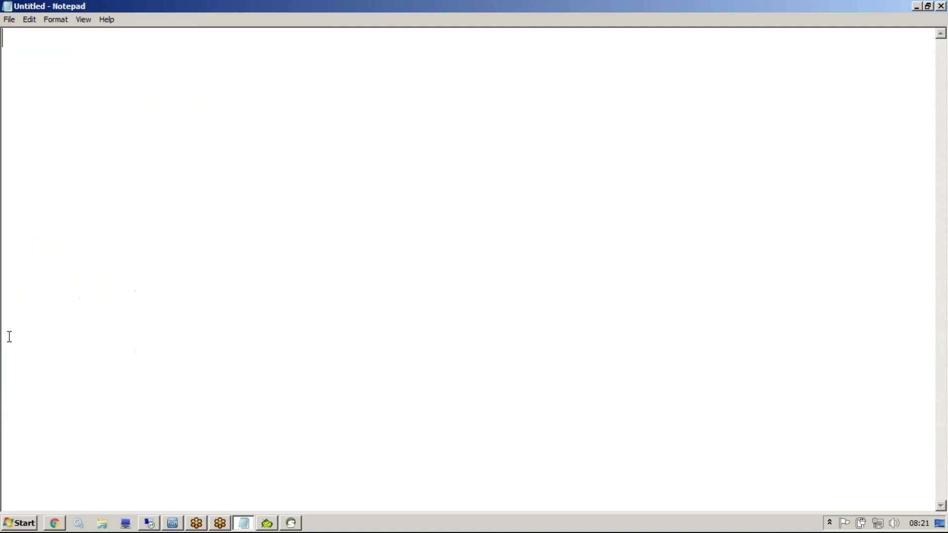
type("Tokenization")
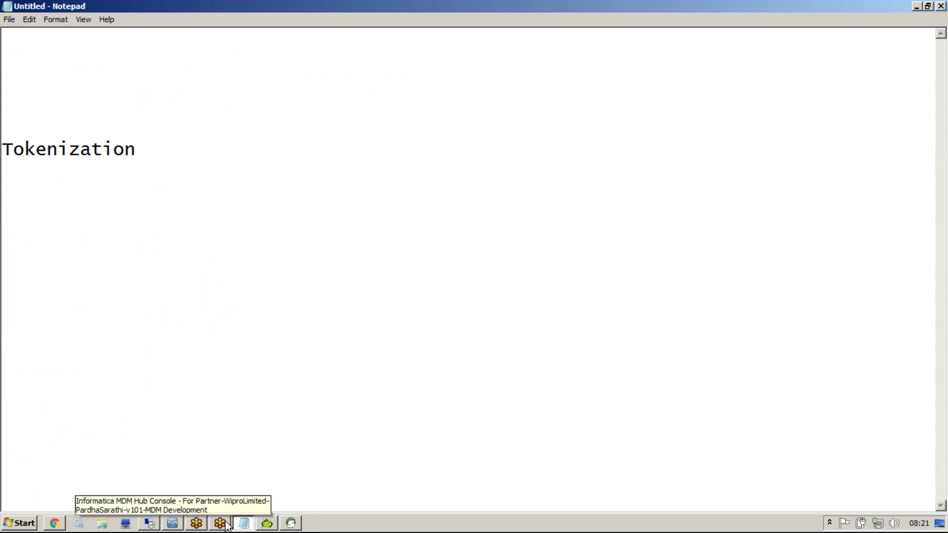
- Switch to Toad for Oracle and examine the CONSOLIDATION_IND values of the PARTY records
left_click(266, 524)
left_click(178, 191)
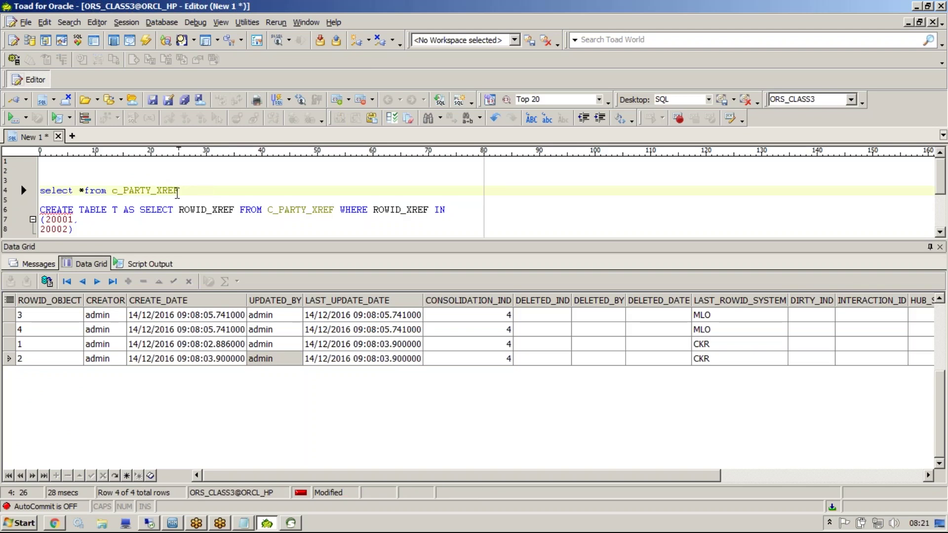
left_click(153, 190)
key("F9")
left_click_drag(484, 315, 480, 369)
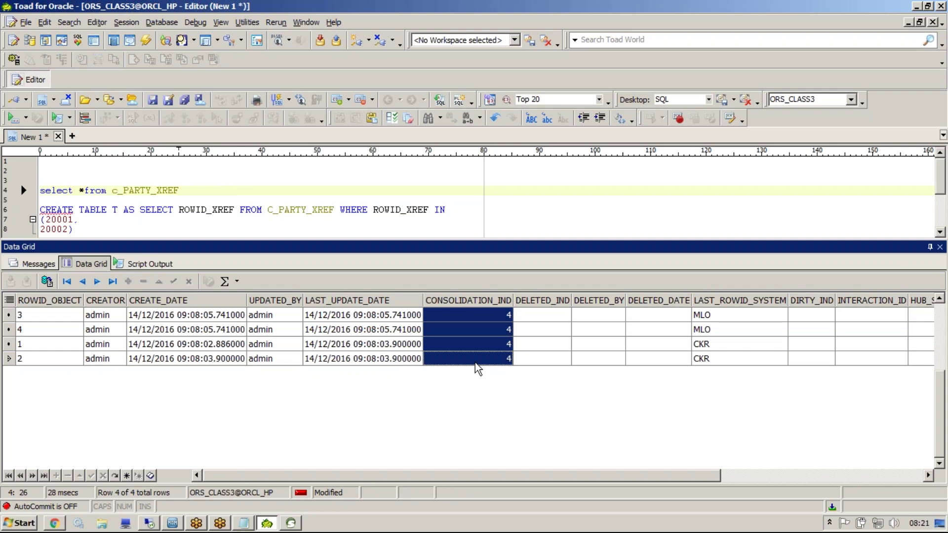
- Switch to the MDM Hub Console, execute the Generate match tokens for PARTY batch job and check its records tokenized metric
left_click(173, 523)
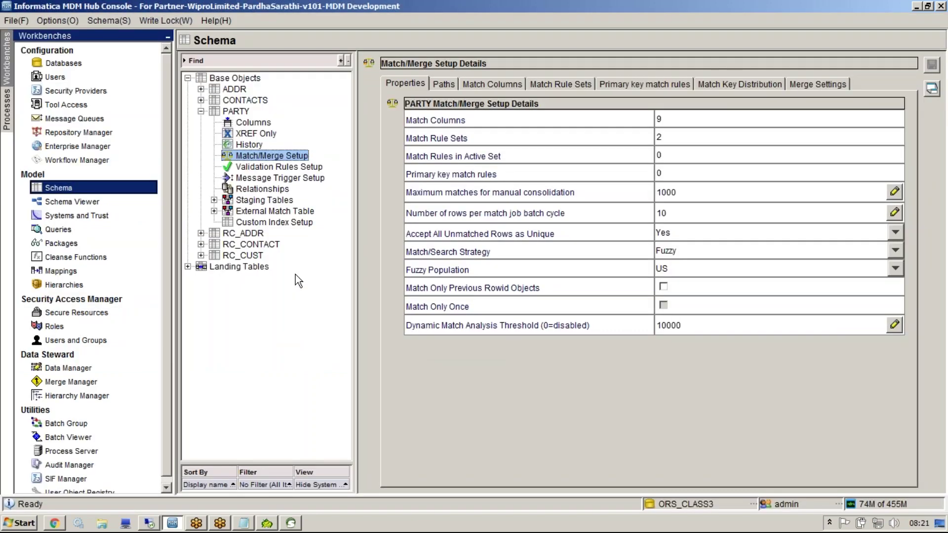
left_click(74, 438)
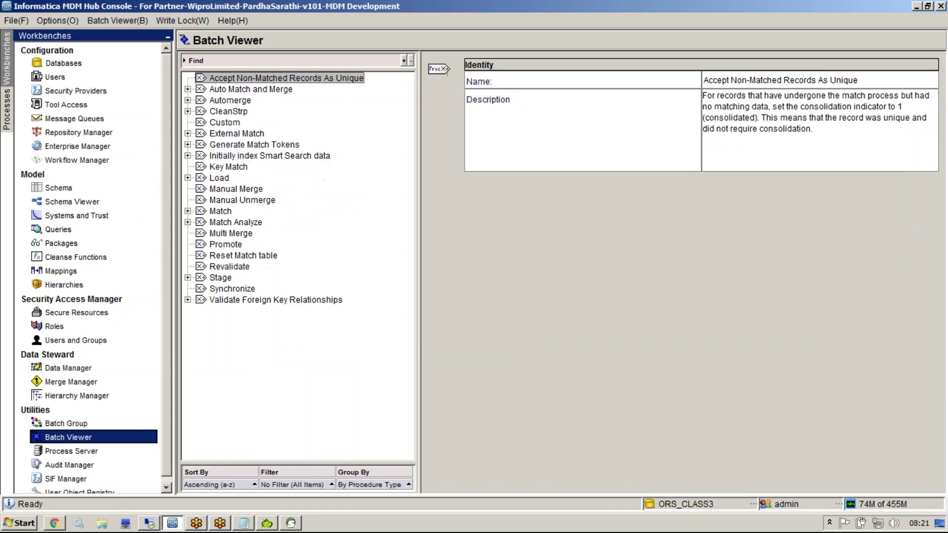
left_click(231, 145)
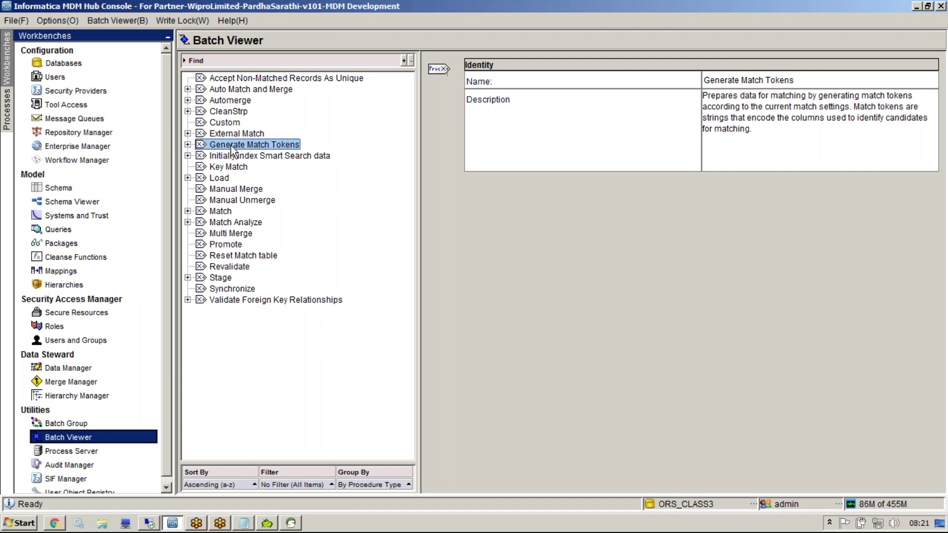
double_click(230, 146)
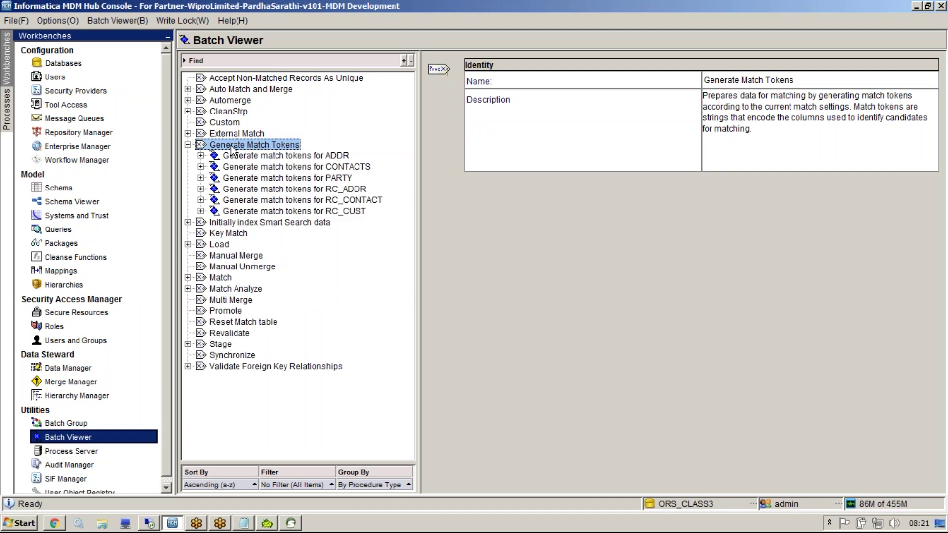
left_click(275, 179)
right_click(274, 178)
left_click(296, 182)
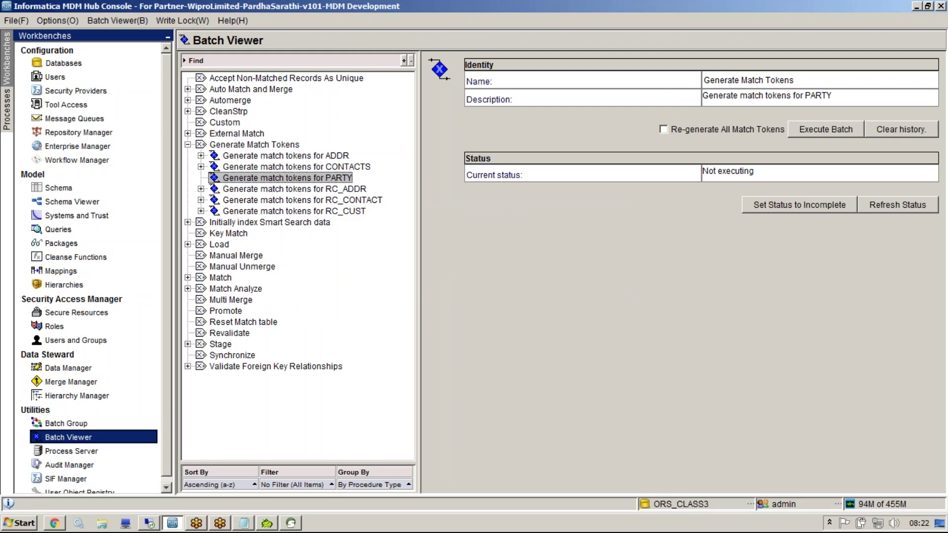
right_click(354, 120)
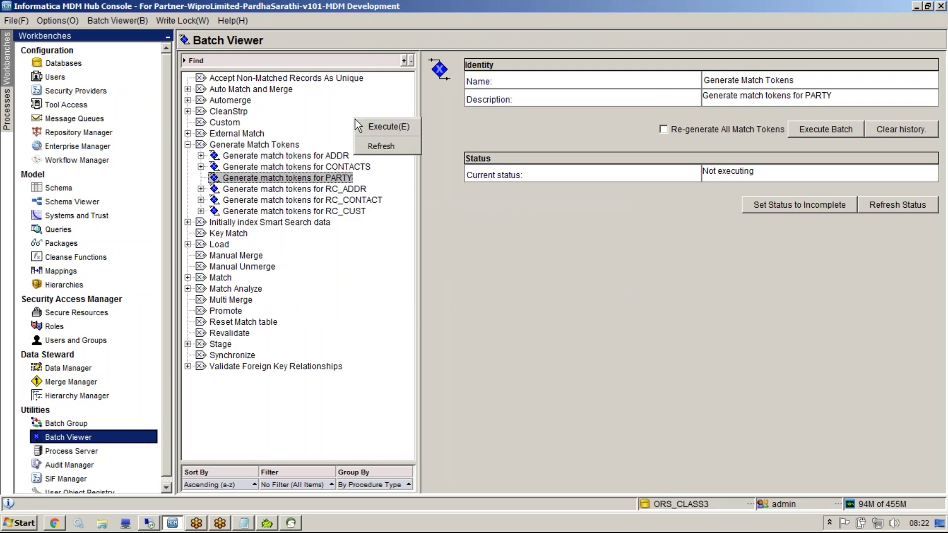
left_click(378, 145)
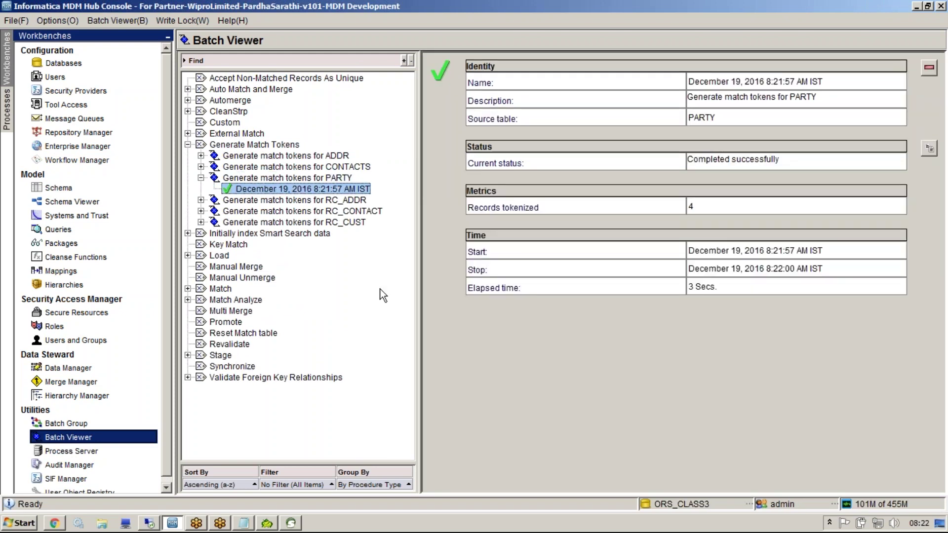
left_click_drag(721, 208, 598, 193)
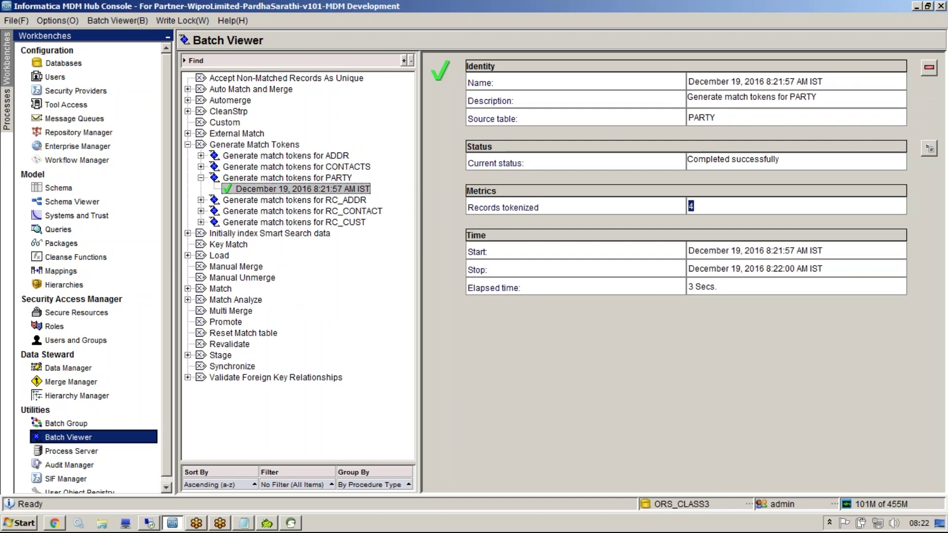
- Return to Notepad and add the headings Total Tables and Impacted Tables below Tokenization
left_click(176, 524)
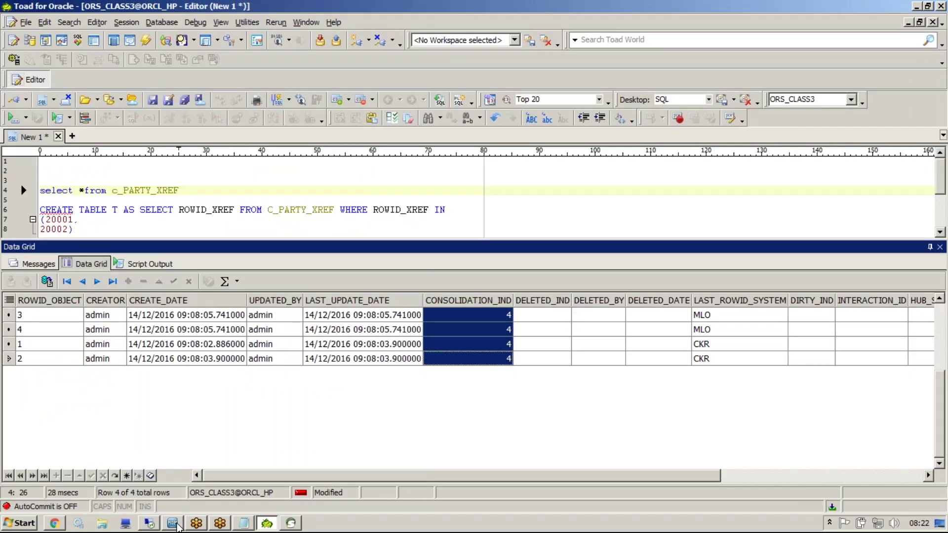
left_click(245, 524)
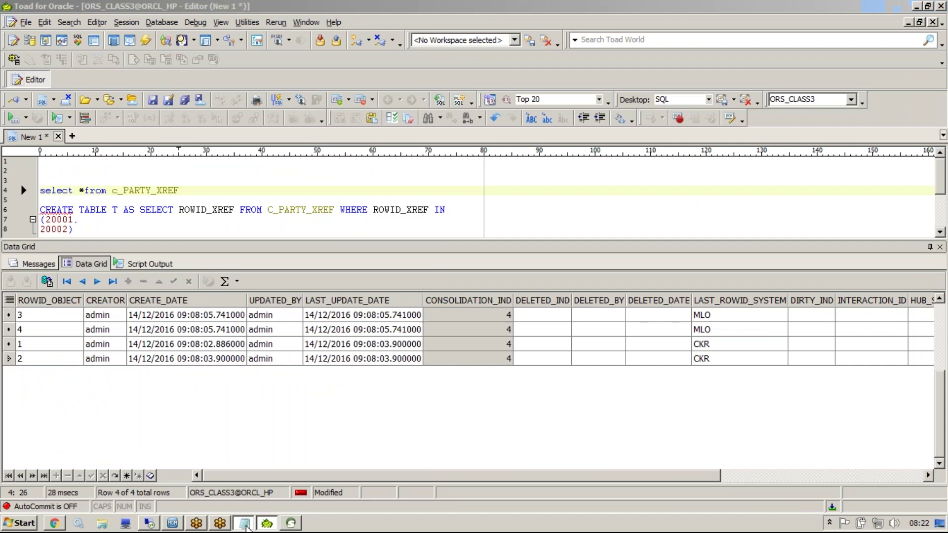
key("Return")
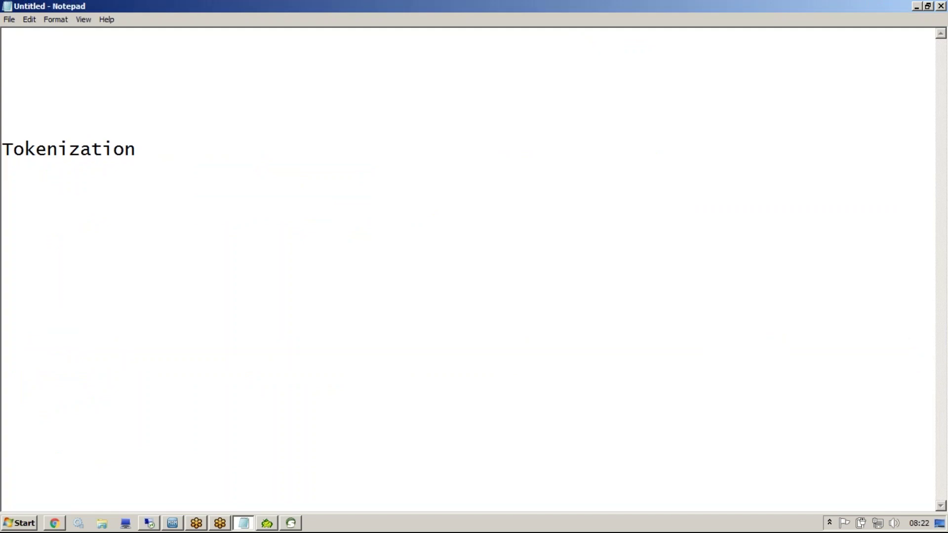
type("Total Tables")
key("Return")
key("Return")
type("Impacted")
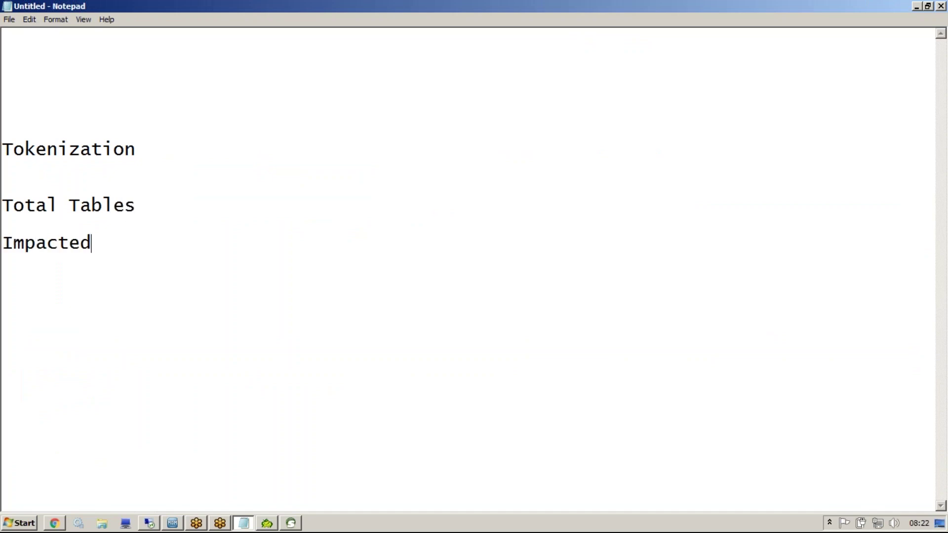
type(" Tables  ")
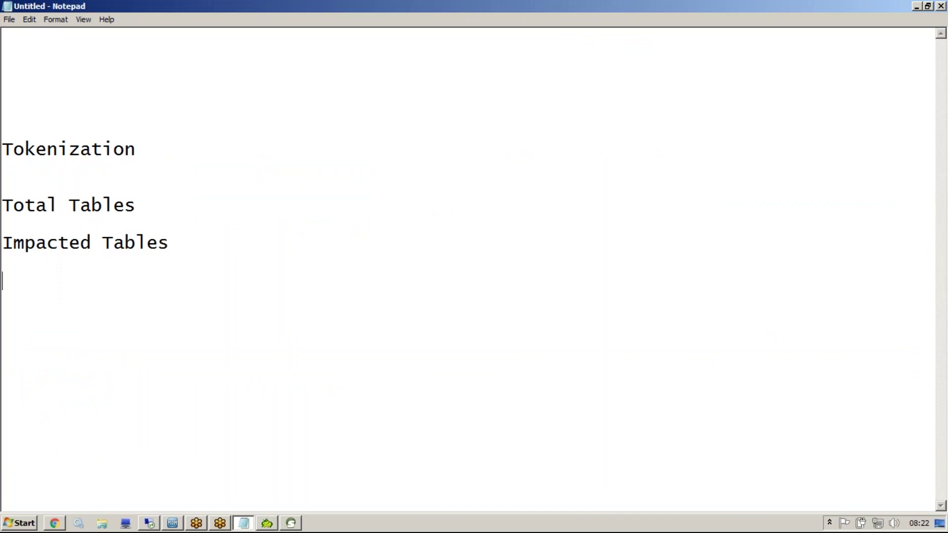
type("Non- Impac")
key("shift+Home")
type("\\\\\\\\")
key("BackSpace")
key("BackSpace")
key("BackSpace")
key("BackSpace")
key("BackSpace")
- Insert a line below the Total Tables heading and list C_PARTY there
key("Up")
key("Return")
key("Up")
type("C_PARTY")
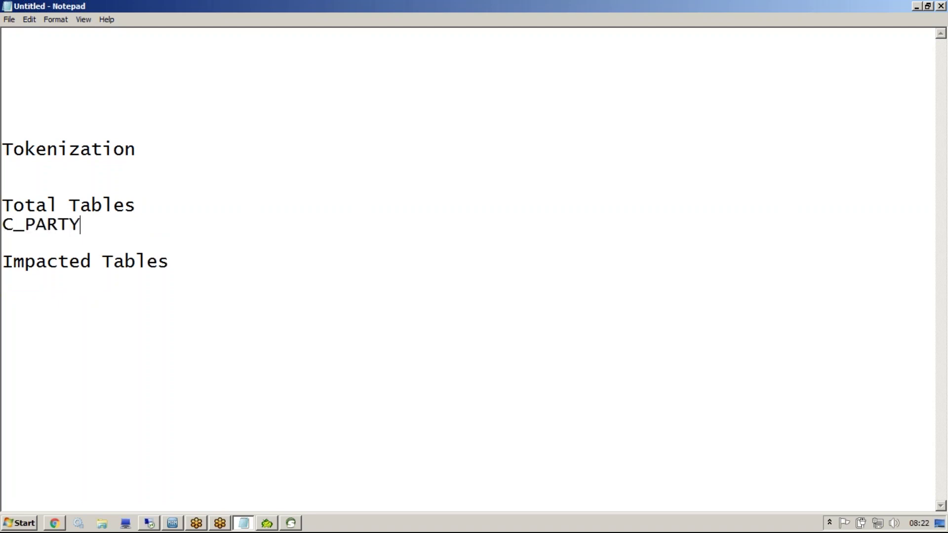
- Extend the Total Tables list with C_PARTY_XREF, C_ADDR, C_CONTACTS, C_PARTY_STRP, C_PARTY_MTCH and C_PARTY_HMRG
type(", C_PARTY_")
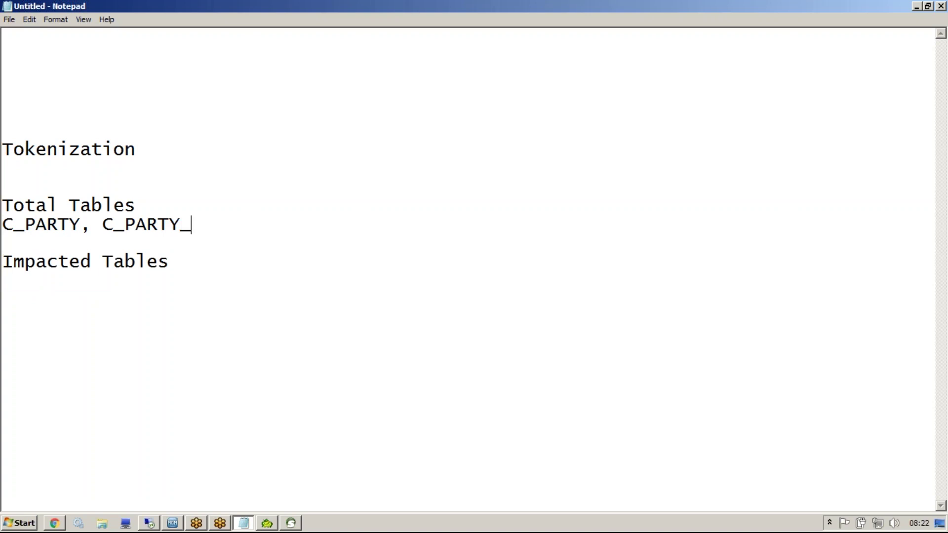
type("XREF, C_ADDR, ")
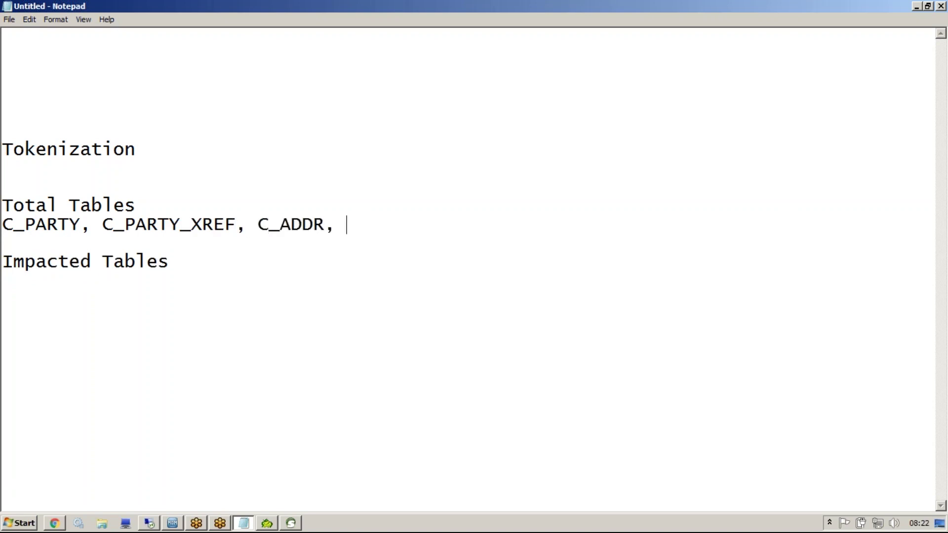
type("C_CONTACTS")
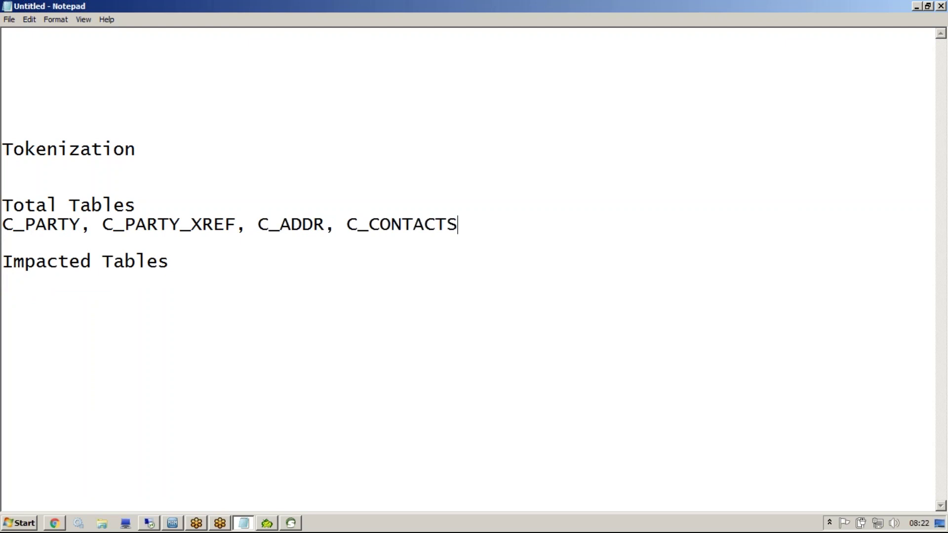
type(", C_PARTY_")
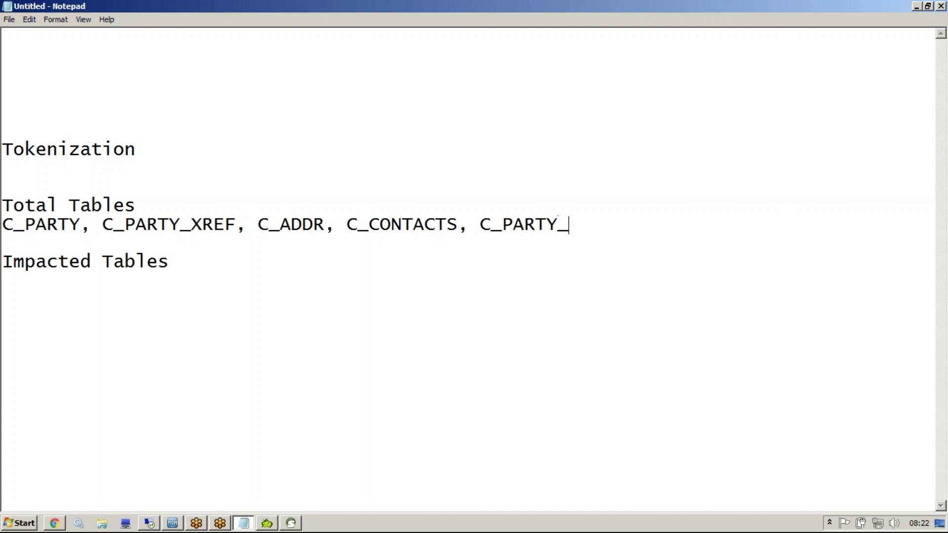
type("STRP, C_")
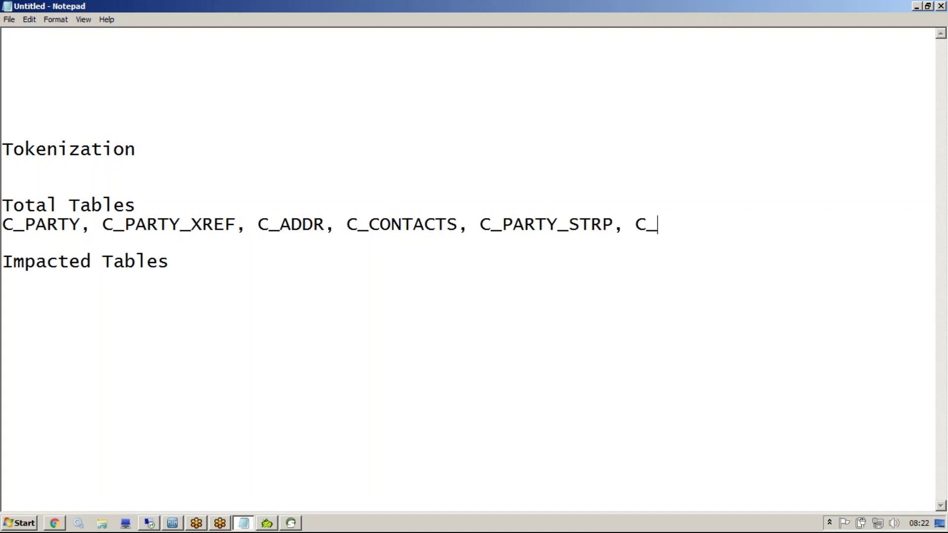
type("PARTY_MT")
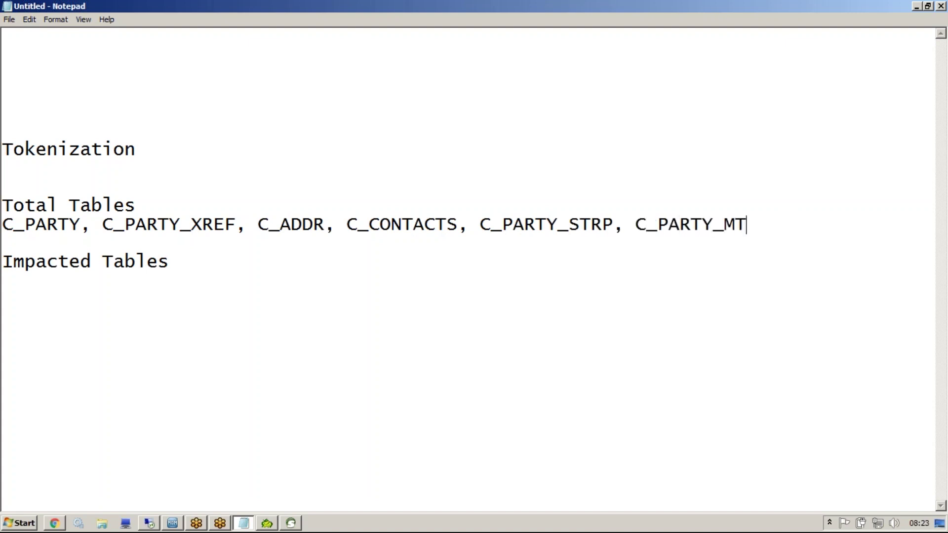
type("CH, C_PART")
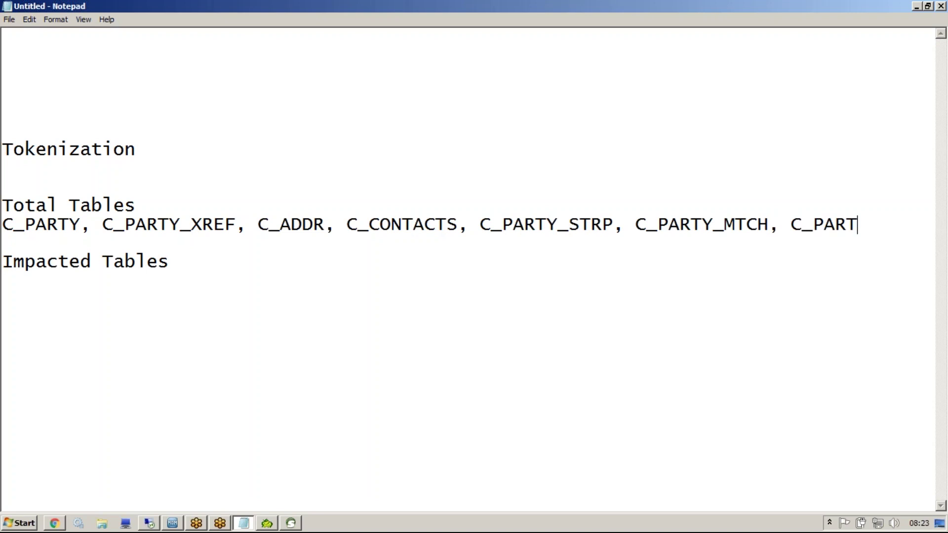
type("Y_HMRG")
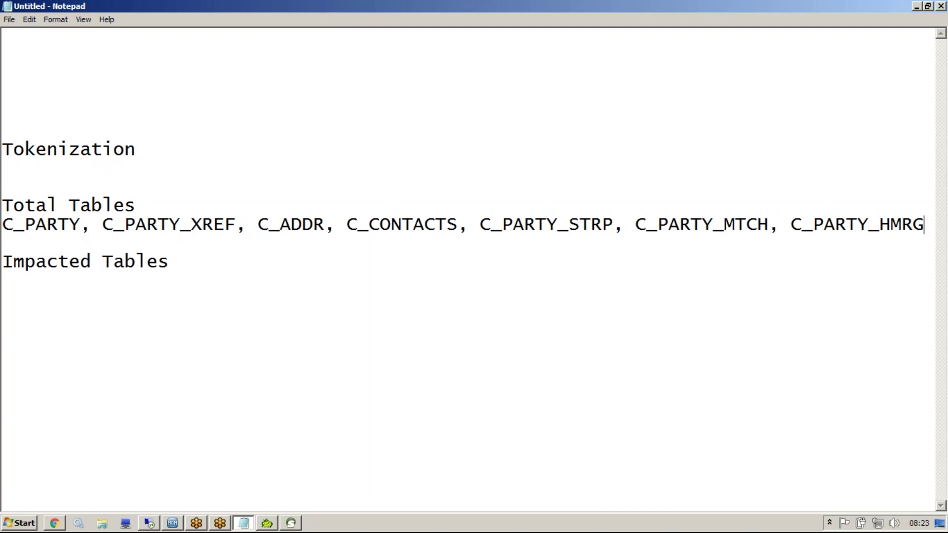
left_click(215, 260)
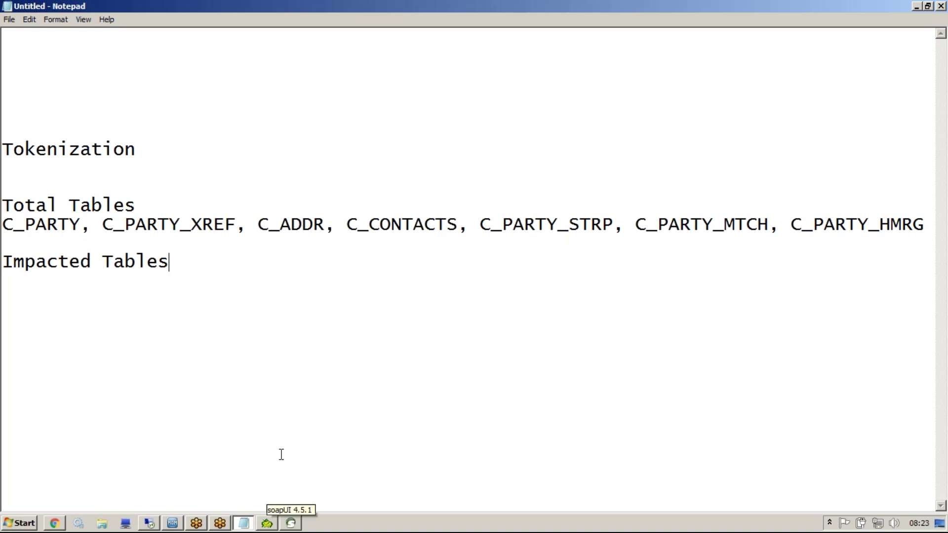
- Switch to Toad for Oracle, query only c_PARTY and examine the LAST_UPDATE_DATE values of its records
left_click(266, 523)
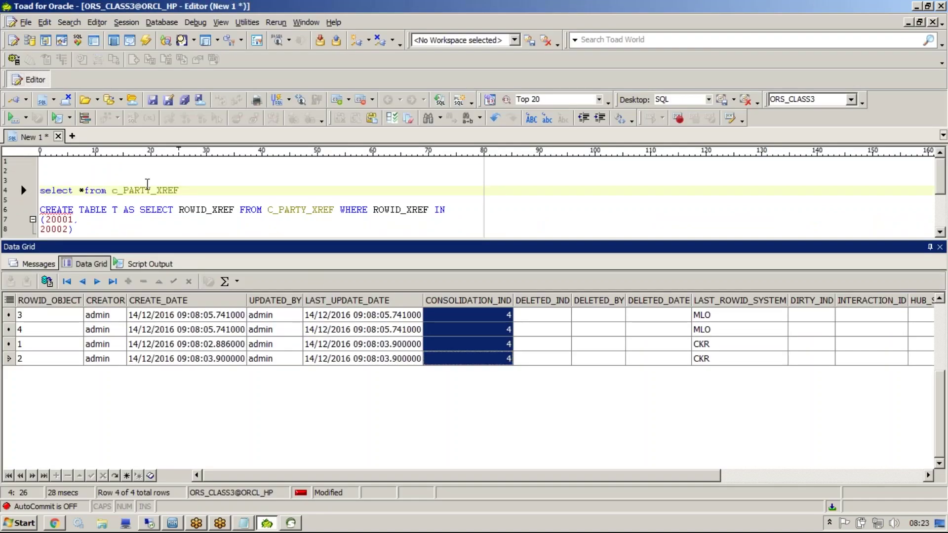
left_click_drag(150, 192, 36, 193)
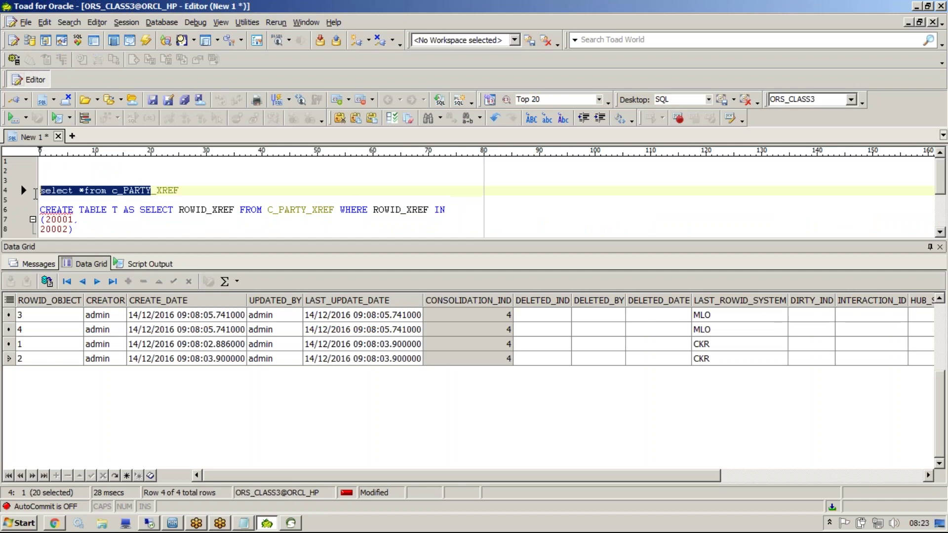
key("F9")
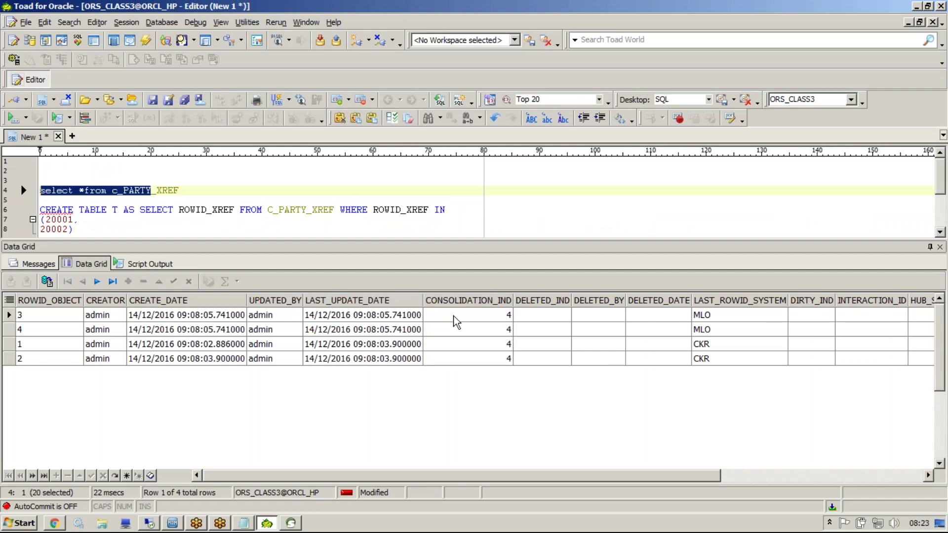
left_click_drag(377, 316, 381, 374)
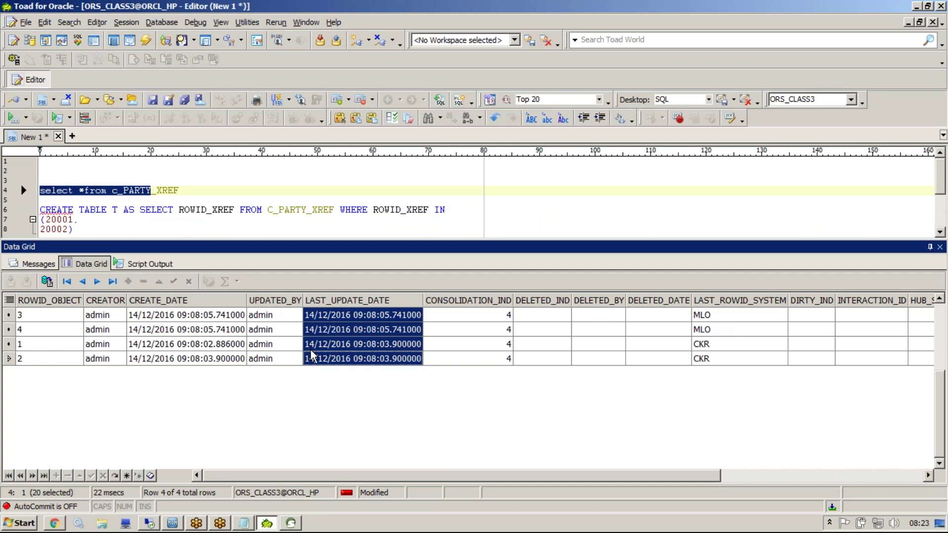
- Query c_PARTY_XREF, examine its LAST_UPDATE_DATE values, and highlight C_PARTY and C_PARTY_XREF in the Notepad list
left_click(210, 188)
key("F9")
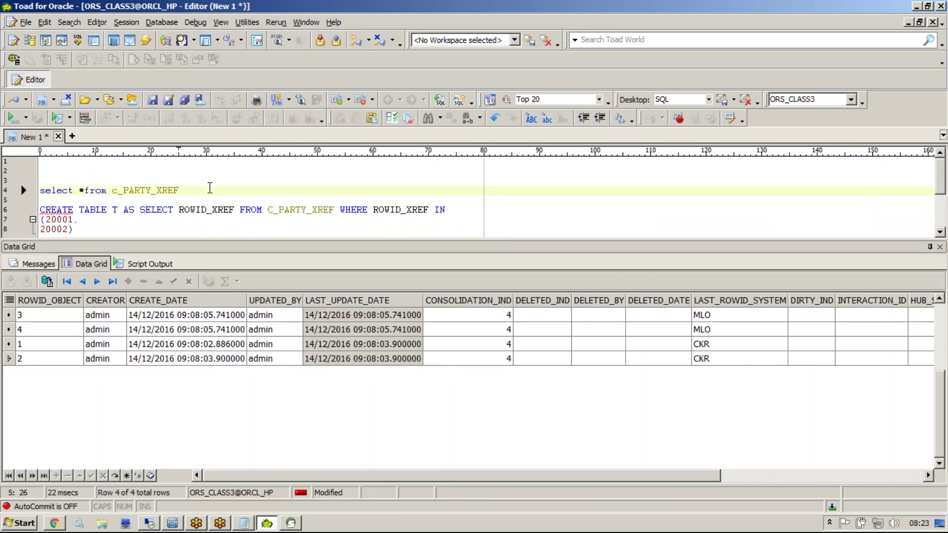
left_click_drag(417, 477, 540, 477)
left_click_drag(417, 8, 609, 9)
left_click_drag(688, 317, 688, 368)
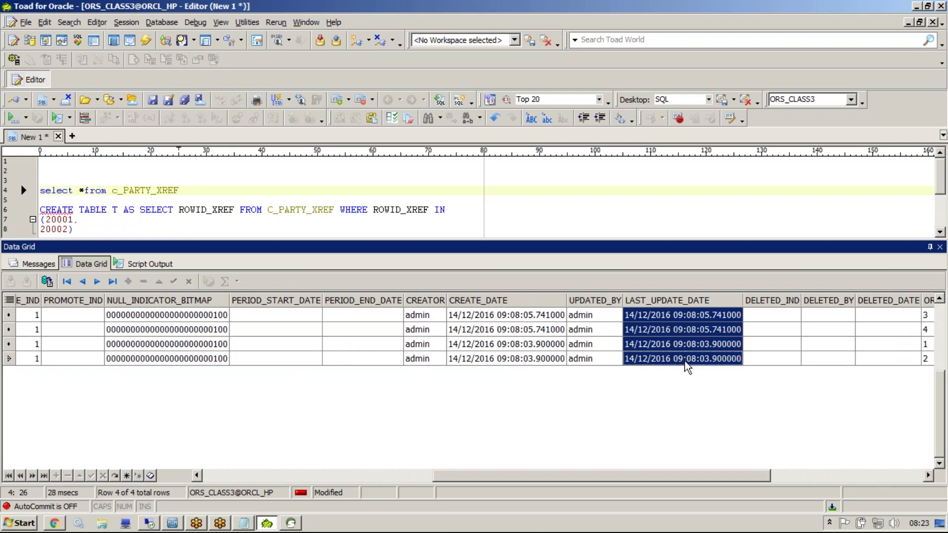
key("alt+Tab")
left_click_drag(6, 225, 241, 225)
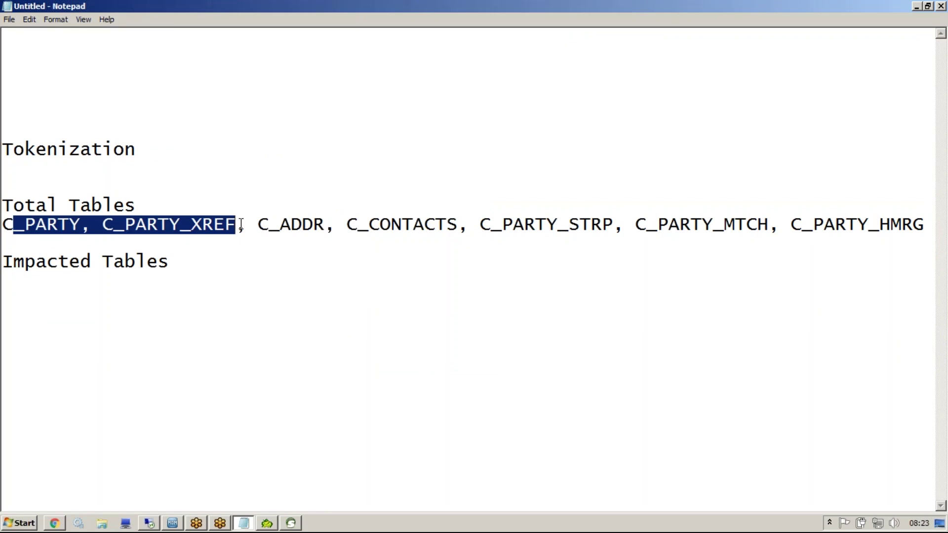
- Back in Toad, replace the CREATE TABLE statement with C_ADDR, describe that table and examine its LAST_UPDATE_DATE data
key("alt+Tab")
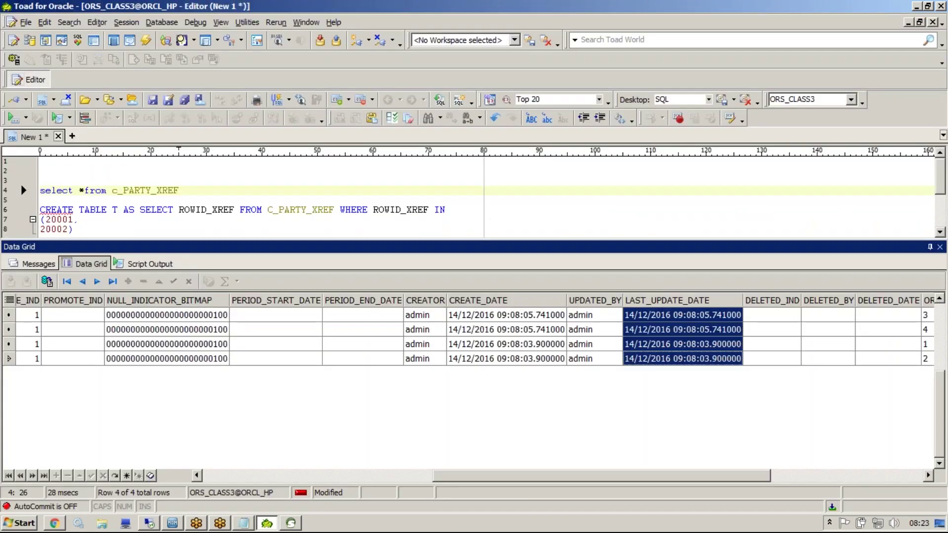
left_click_drag(160, 228, 19, 213)
type("C_")
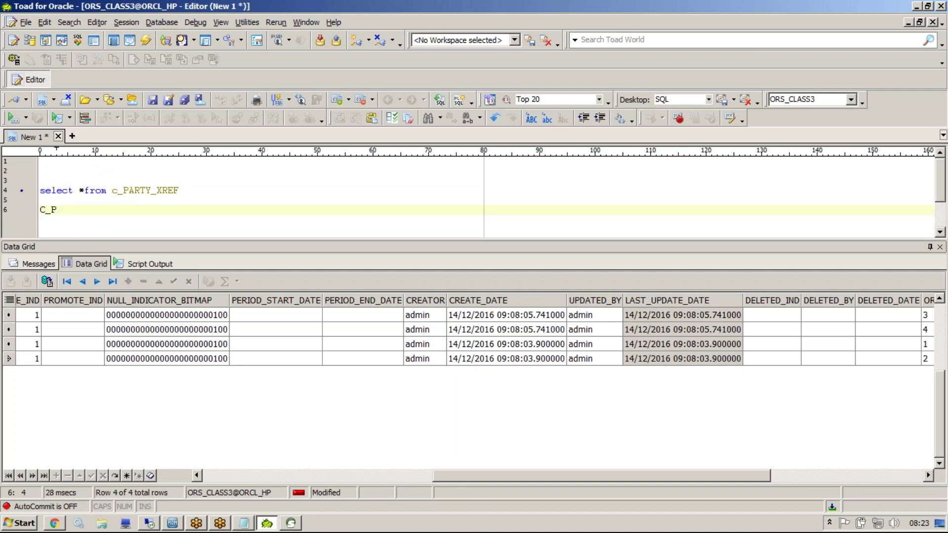
type("ADDR")
key("F4")
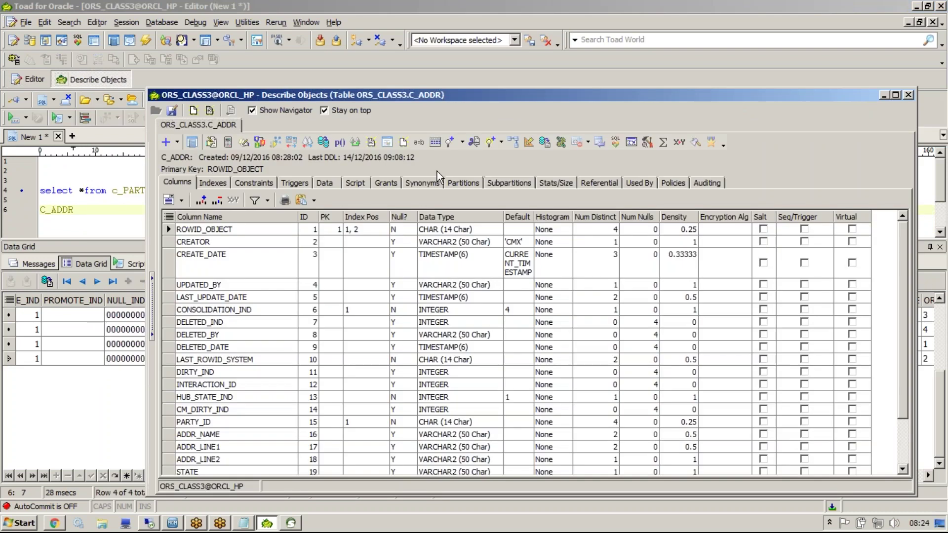
left_click(331, 184)
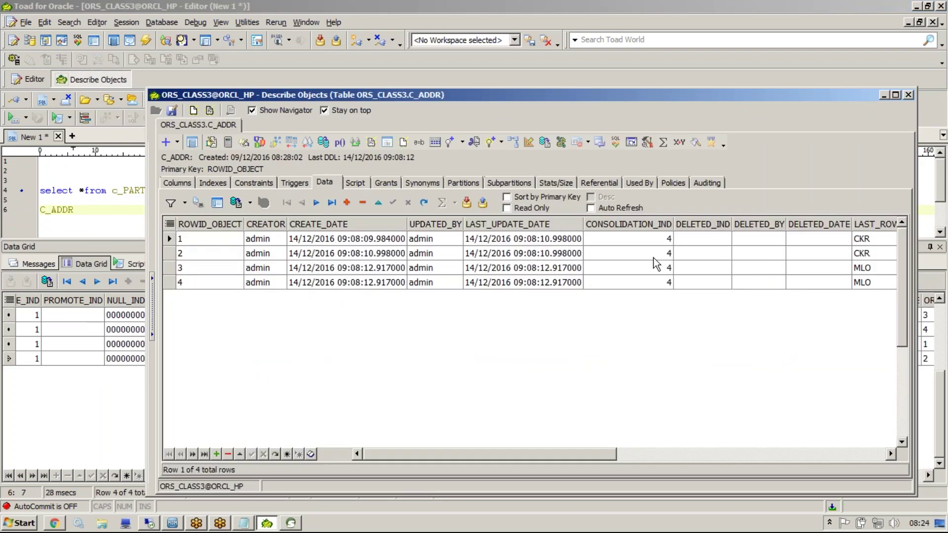
left_click_drag(540, 246, 548, 298)
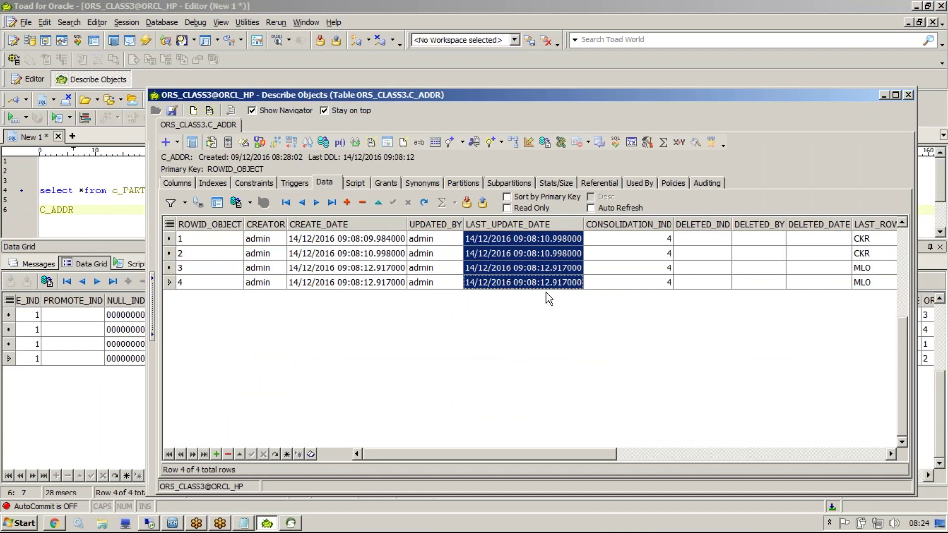
- Return to Notepad, highlight the tables C_PARTY through C_CONTACTS, and copy the name C_PARTY_STRP
key("alt+Tab")
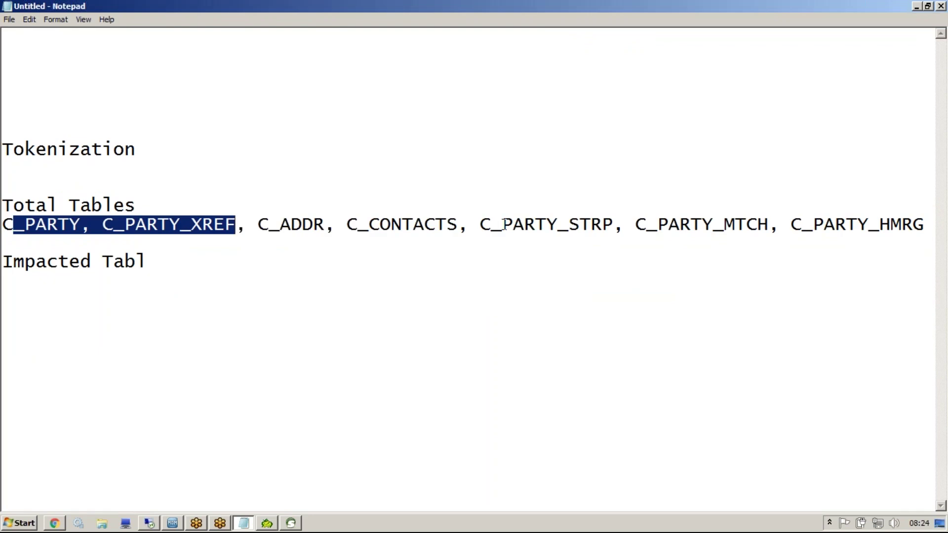
left_click(480, 229)
key("shift+Home")
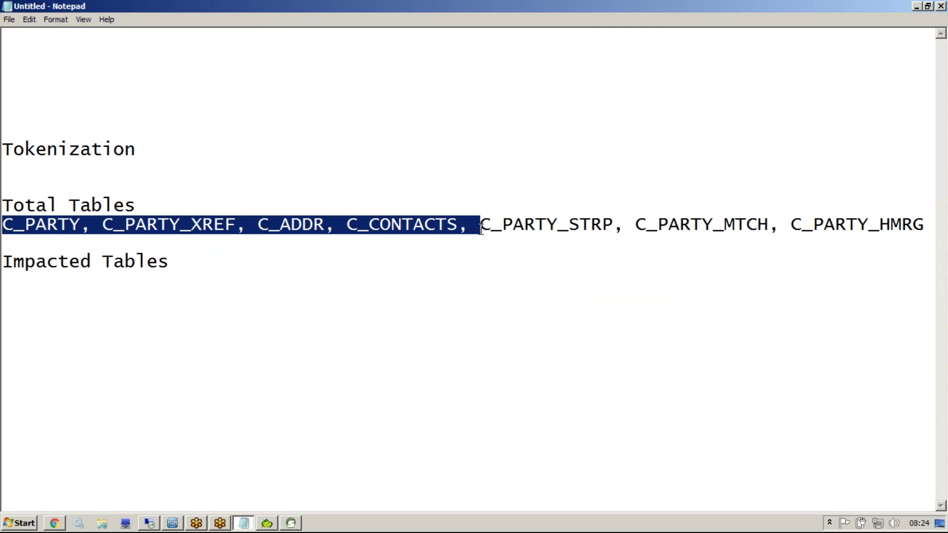
left_click_drag(480, 229, 614, 232)
key("ctrl+c")
- Switch to Toad, replace C_ADDR in the editor with C_PARTY_STRP, and describe that table to show its data
key("alt+Tab")
left_click(351, 270)
key("Escape")
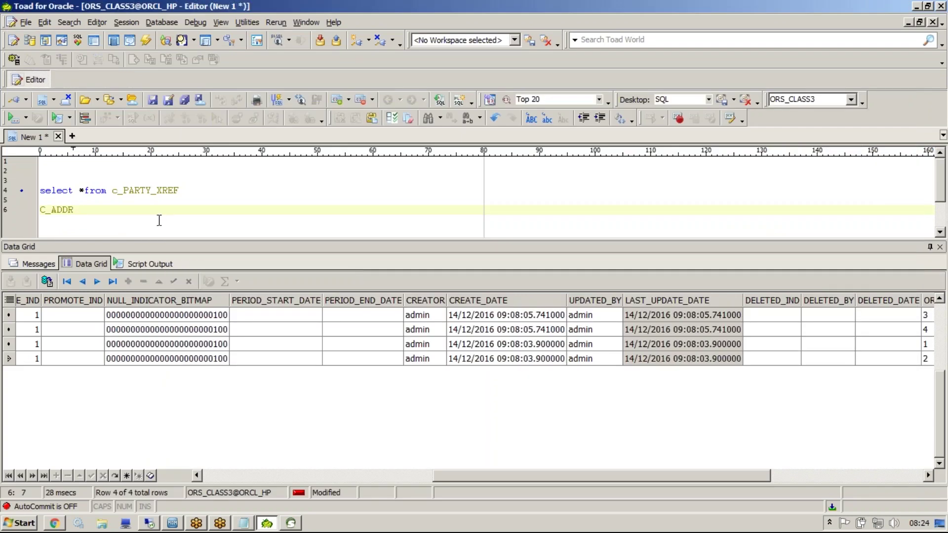
left_click(12, 212)
key("ctrl+v")
key("F4")
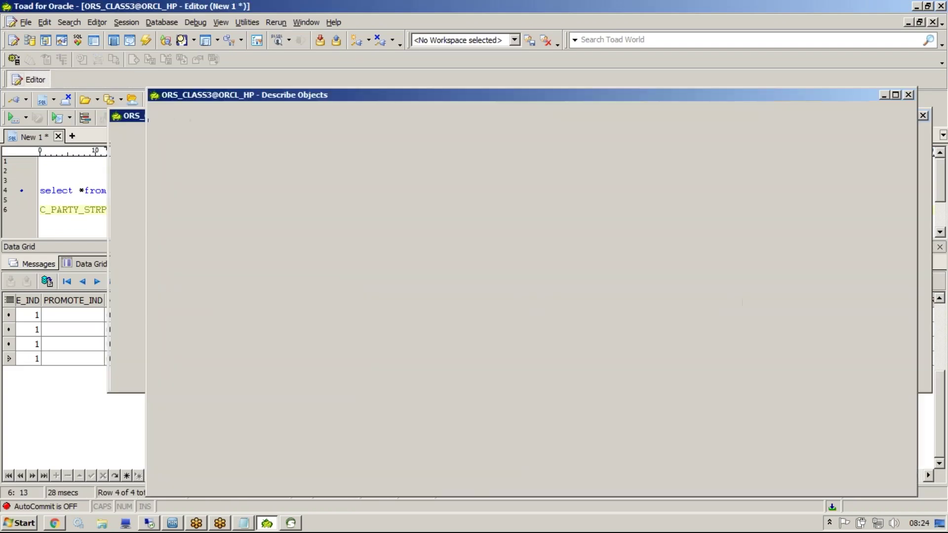
left_click(327, 183)
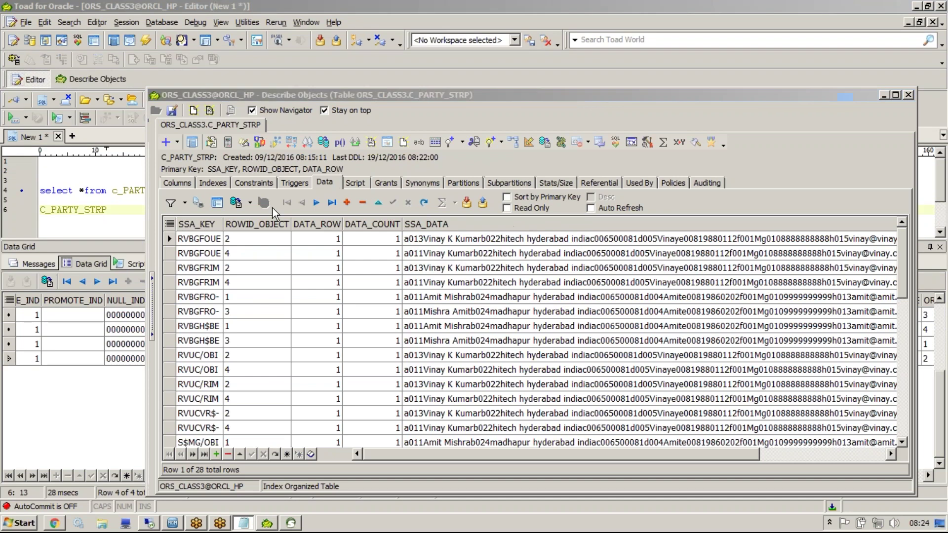
- Check the Generate match tokens for PARTY batch job in the MDM Hub Console and return to Toad
key("alt+Tab")
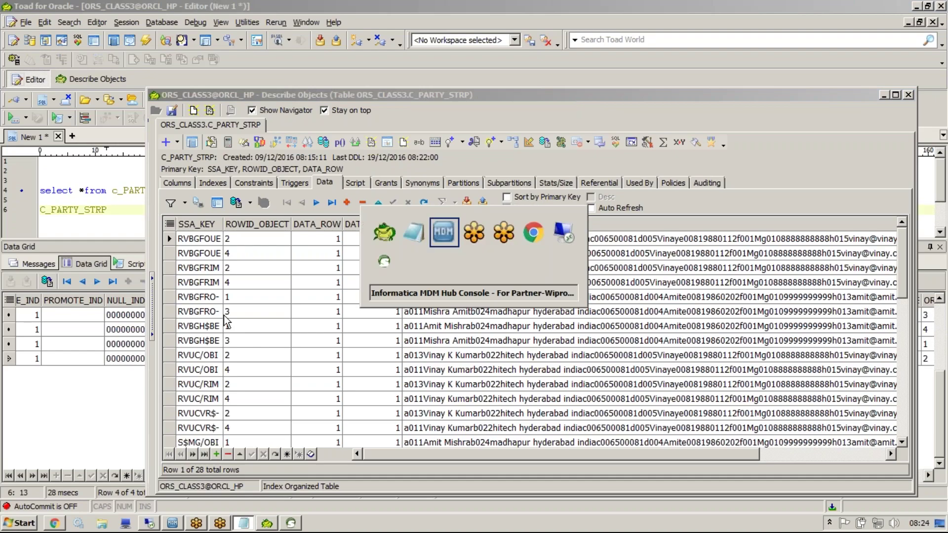
left_click(245, 180)
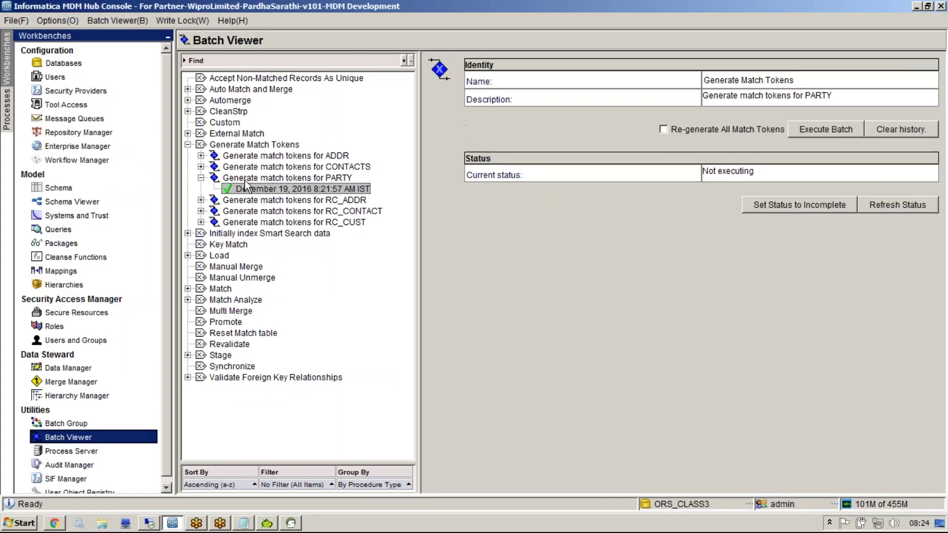
key("alt+Tab")
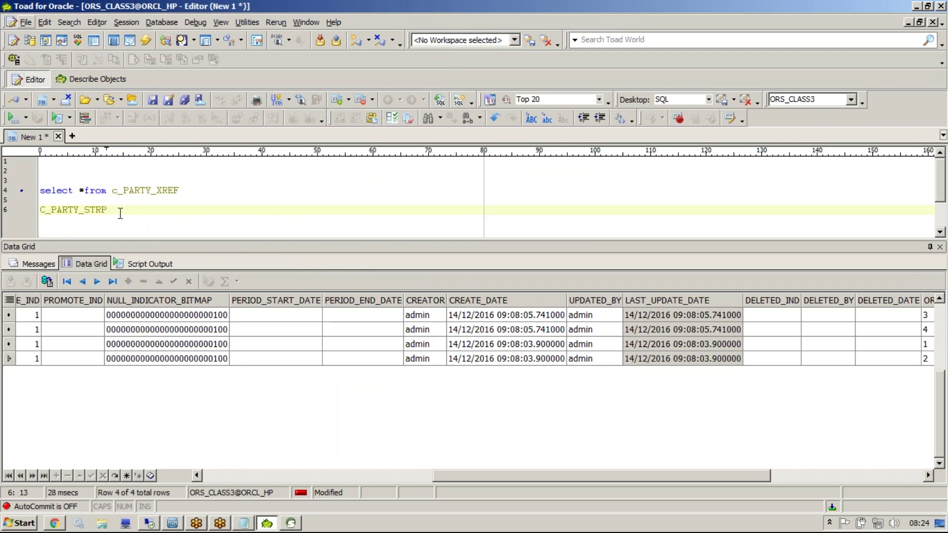
- Keep the database connection open, complete the C_PARTY_STRP line as a select *from statement, and run it
key("s")
key("e")
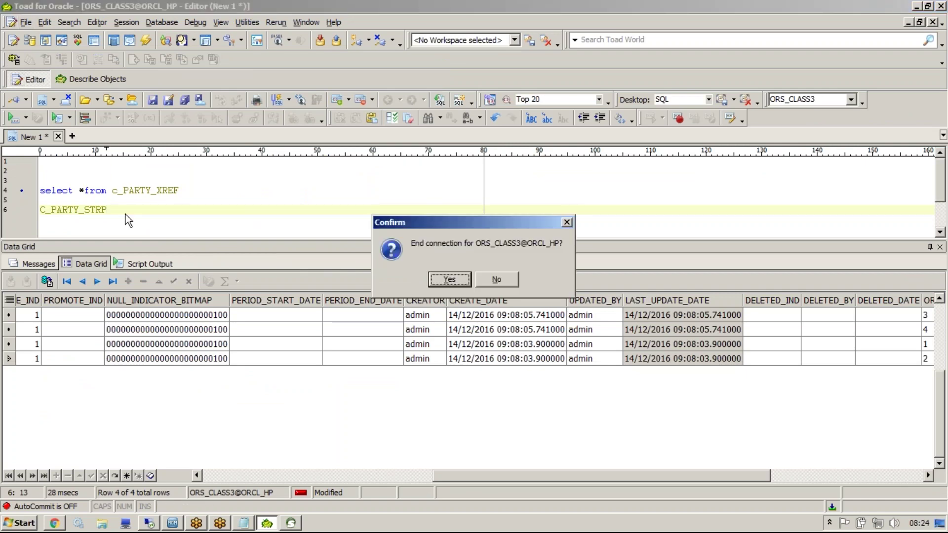
left_click(511, 283)
key("Home")
type("select")
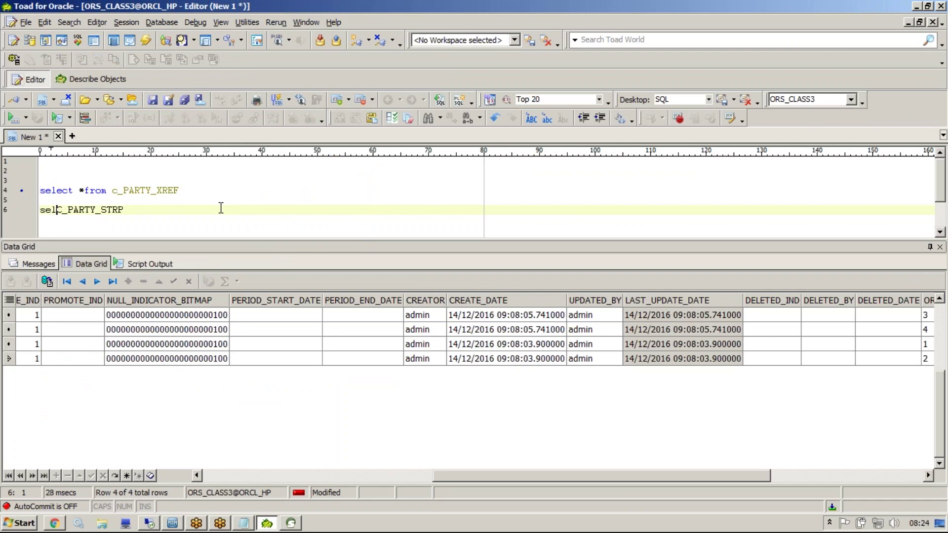
type(" *from")
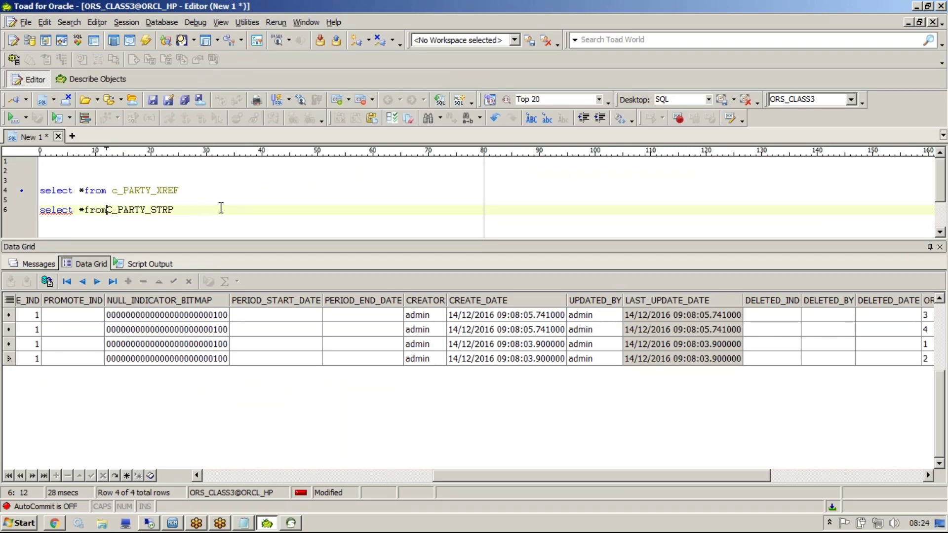
key("F9")
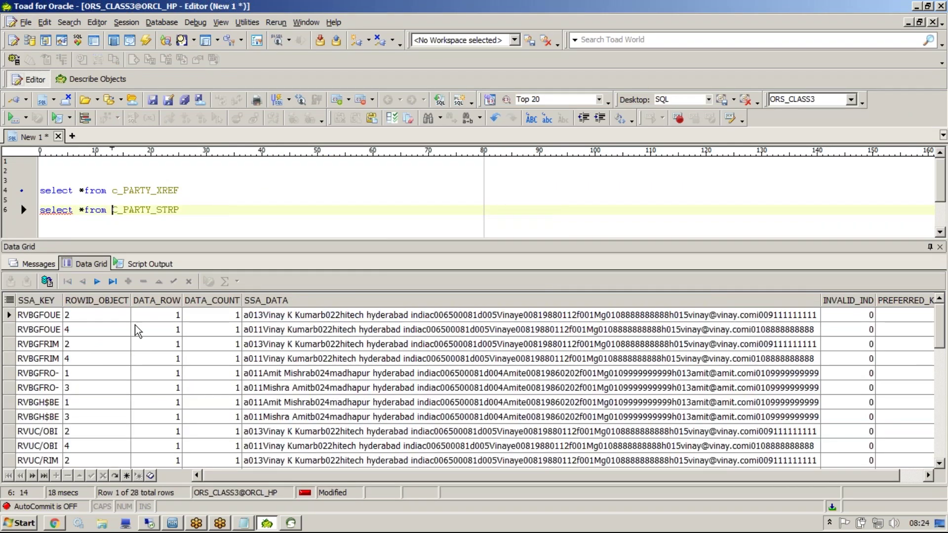
- Sort the C_PARTY_STRP results by ROWID_OBJECT and highlight the entries for ROWID_OBJECT 1
left_click(131, 300)
left_click(503, 295)
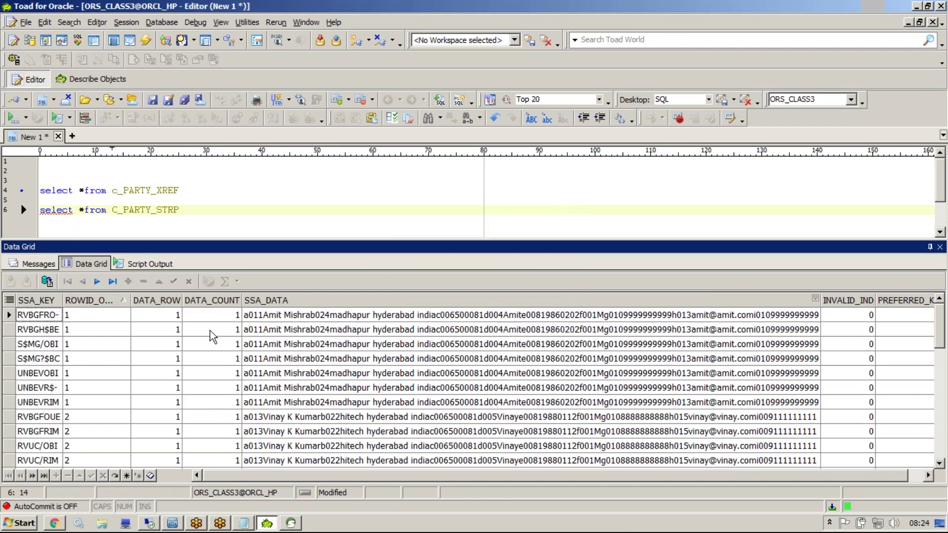
left_click_drag(97, 318, 100, 400)
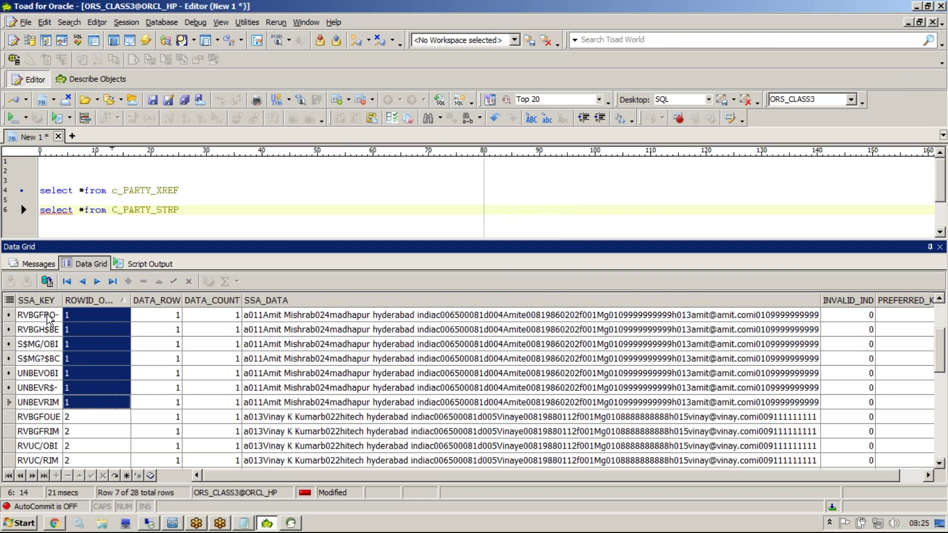
- Highlight the SSA_KEY values for ROWID_OBJECT 1 and check the keys of the remaining ROWID_OBJECT groups
left_click_drag(48, 318, 50, 419)
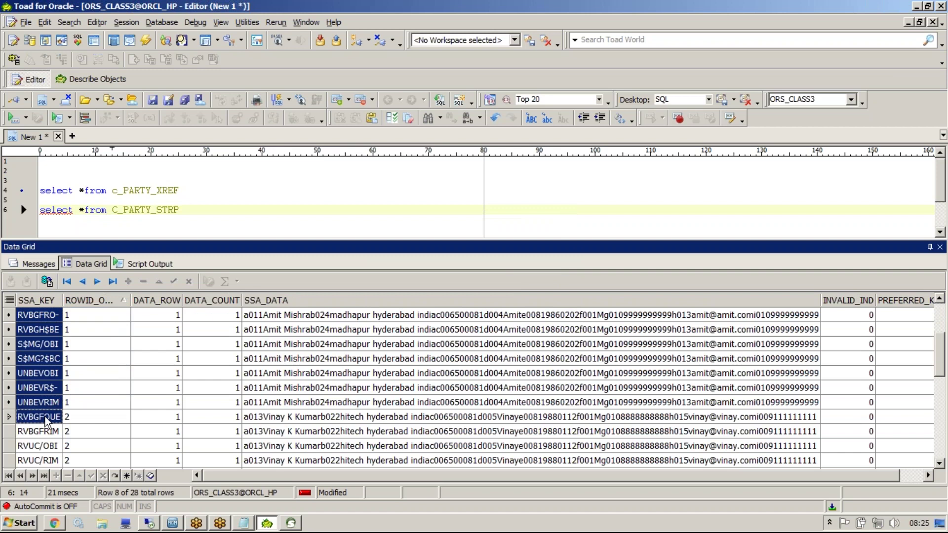
left_click(53, 402)
left_click_drag(48, 316, 47, 410)
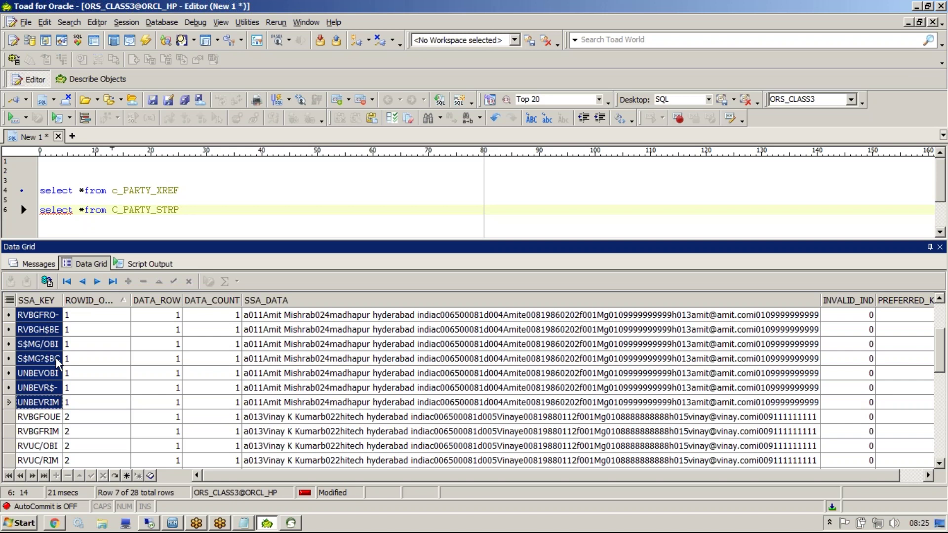
left_click_drag(44, 421, 44, 485)
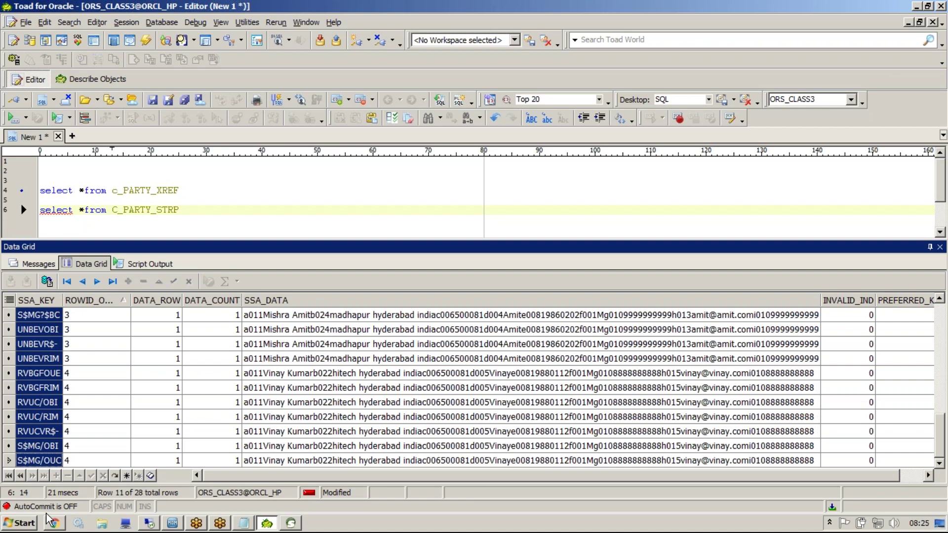
left_click(190, 419)
left_click(136, 390)
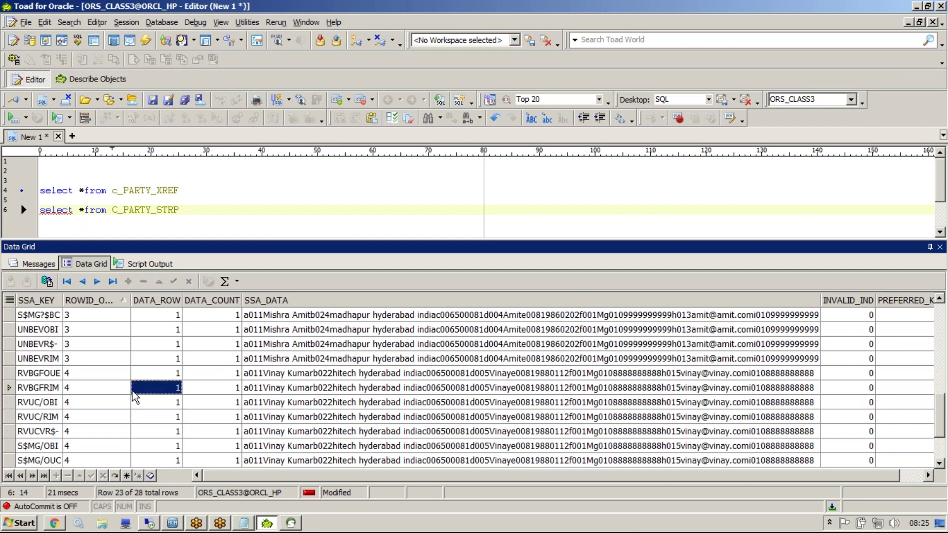
left_click(108, 389)
left_click(105, 345)
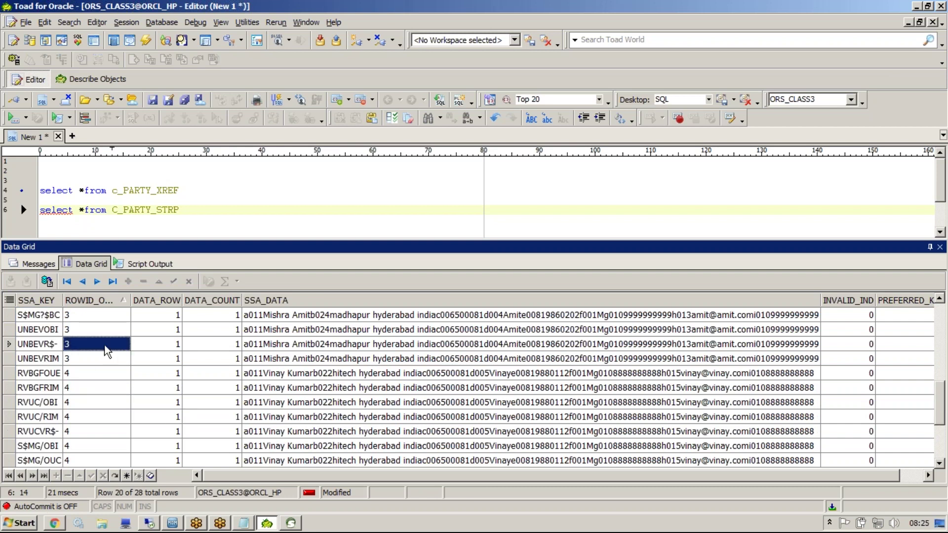
- Sort the C_PARTY_STRP results by SSA_KEY and highlight the pairs of rows sharing the same key
left_click(37, 301)
left_click(490, 293)
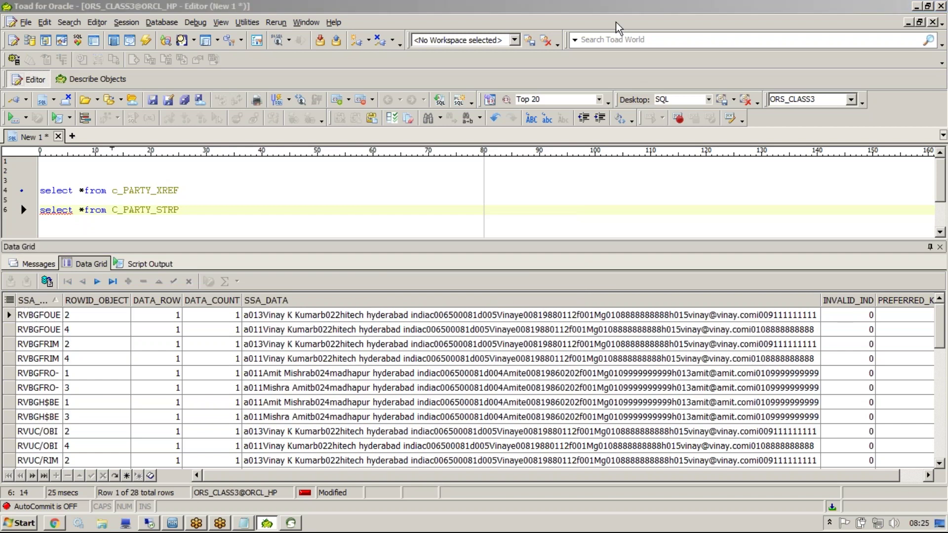
left_click_drag(68, 318, 50, 330)
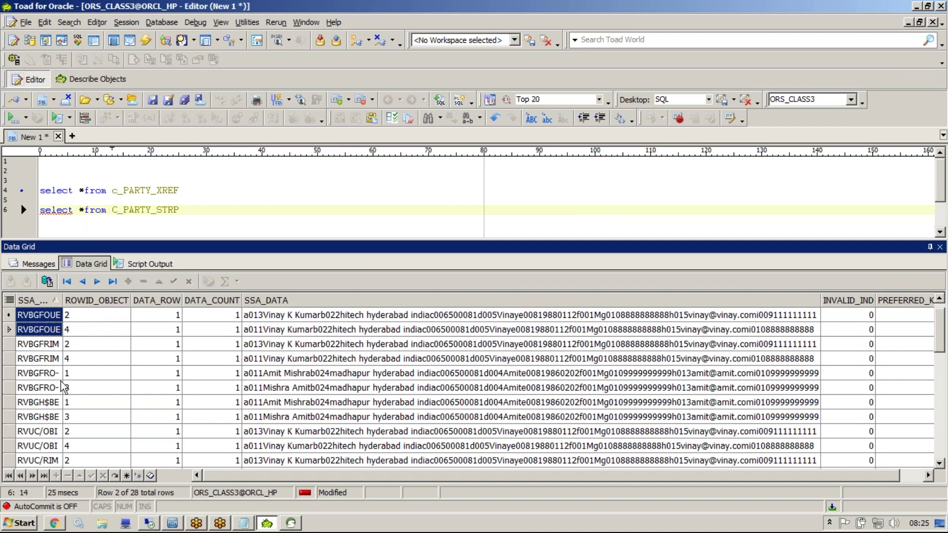
left_click_drag(69, 373, 49, 387)
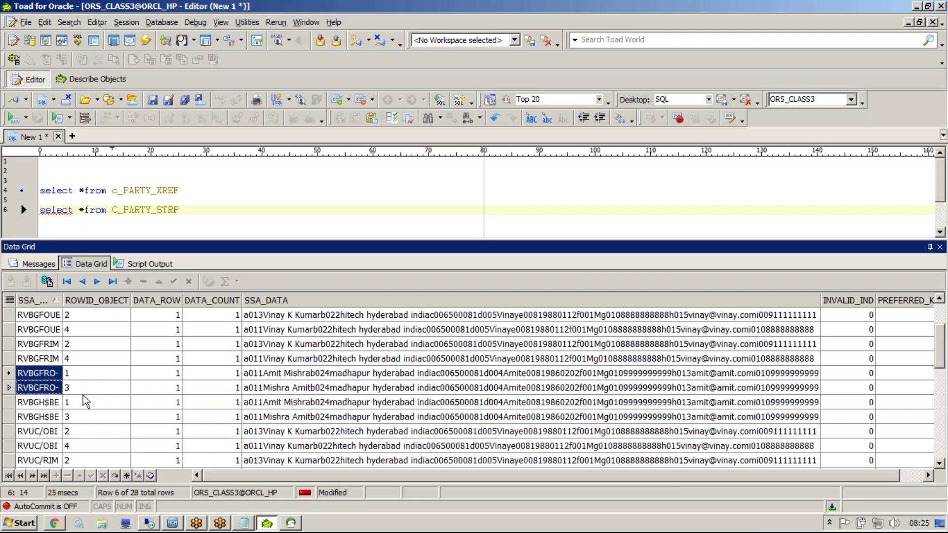
left_click_drag(80, 374, 47, 388)
left_click_drag(48, 407, 48, 415)
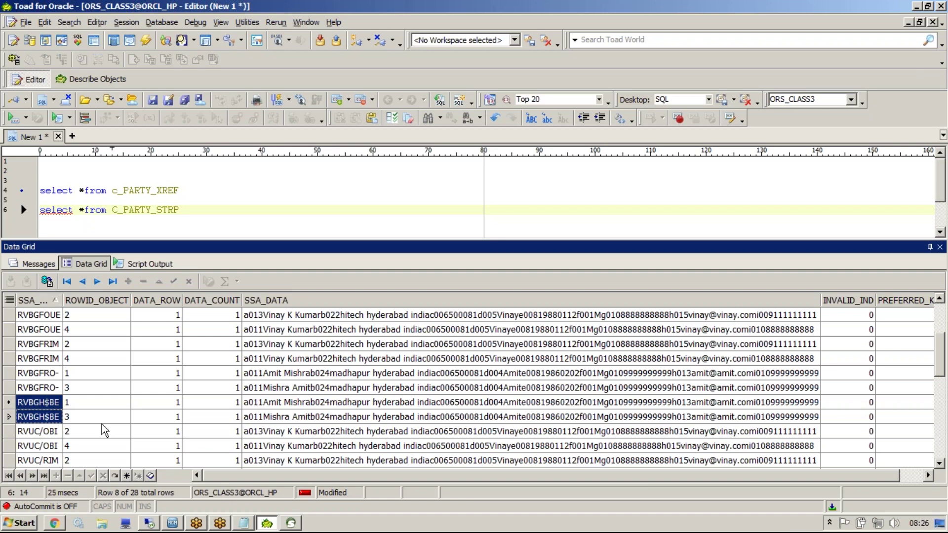
- Note the ROWID_OBJECT pairs 1&3 and 2&4 on separate lines below the queries and compare them with the ROWID_OBJECT column
left_click(221, 208)
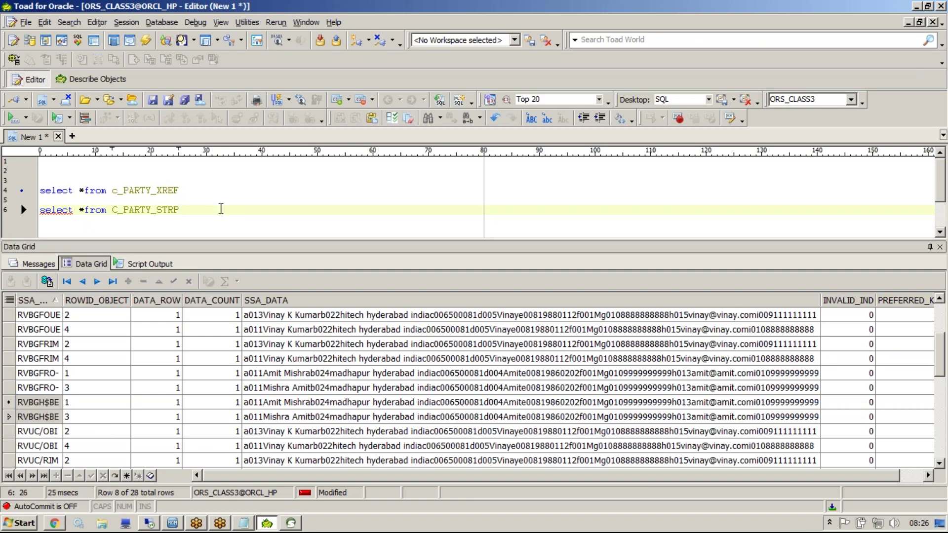
key("Return")
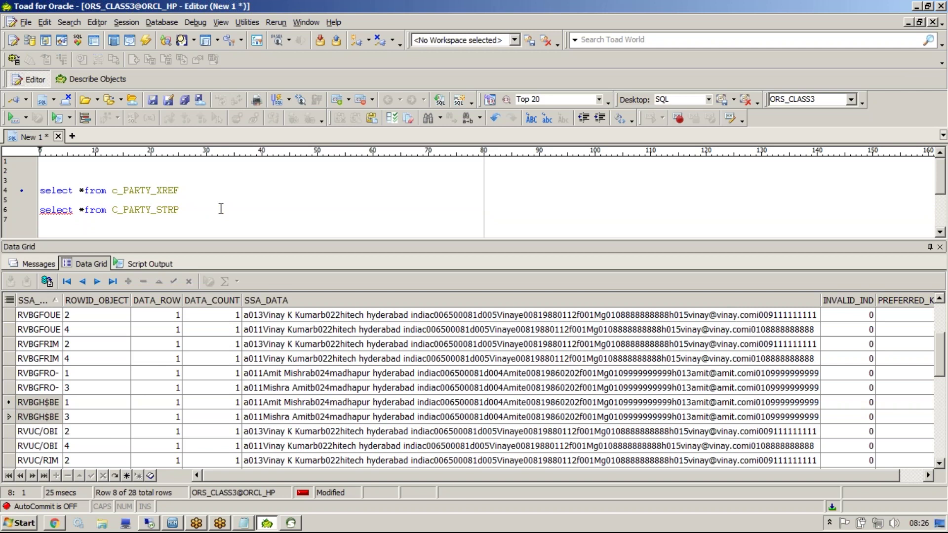
type("1&2")
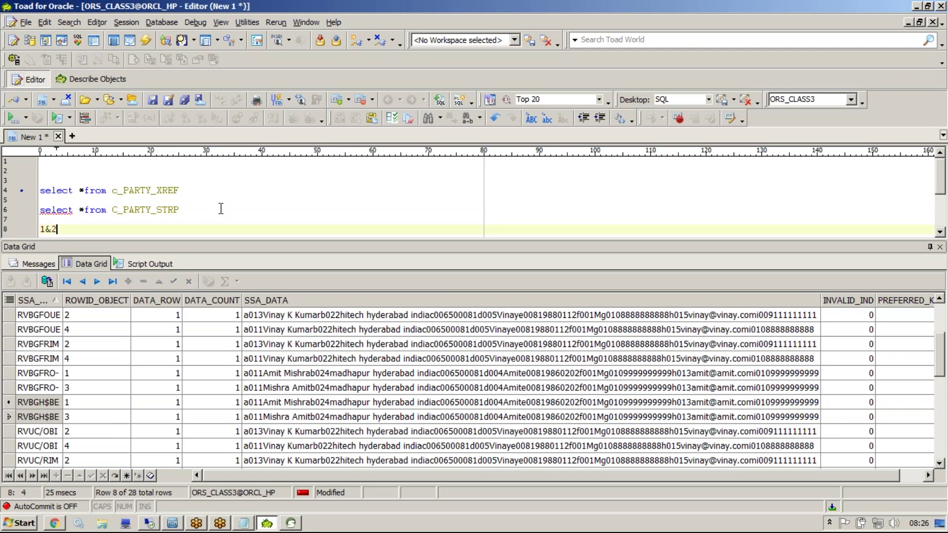
key("BackSpace")
type("3")
key("Return")
type("2&4")
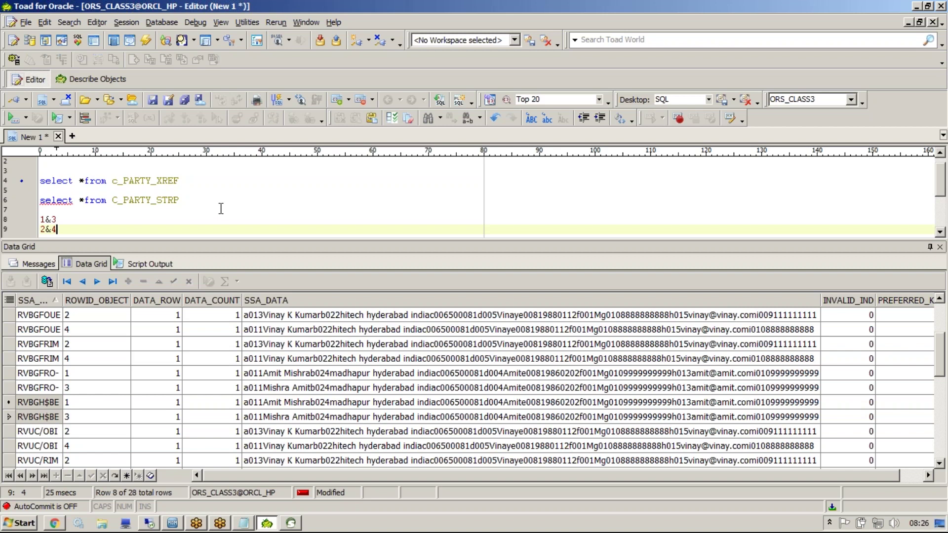
left_click_drag(84, 322, 90, 469)
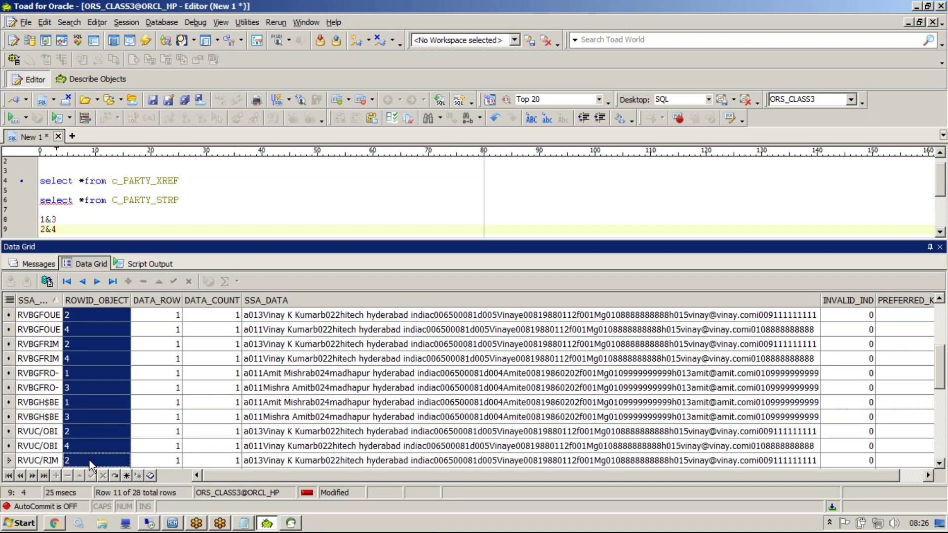
left_click(113, 404)
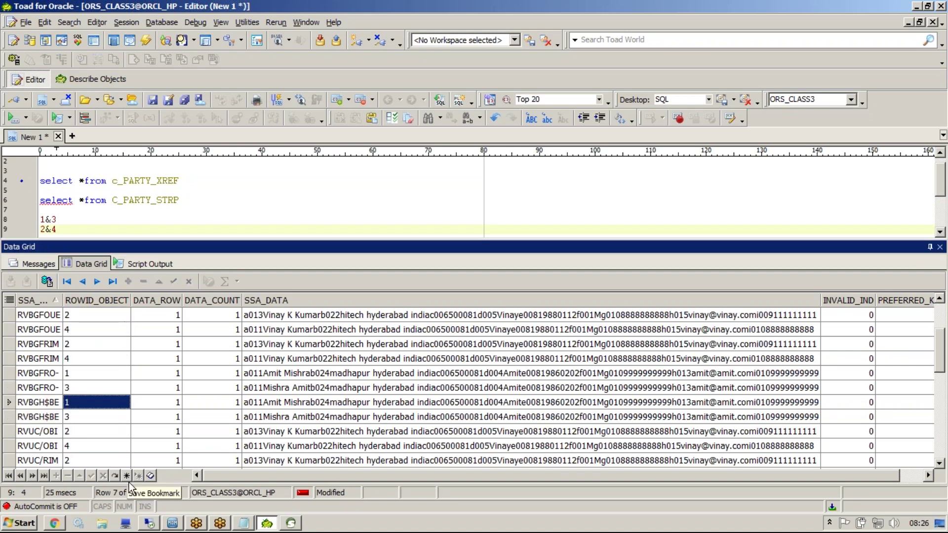
- Switch to the MDM Hub Console, set PARTY's fuzzy match Key Width to Extended, and save despite the empty rule set
left_click(172, 522)
left_click(82, 185)
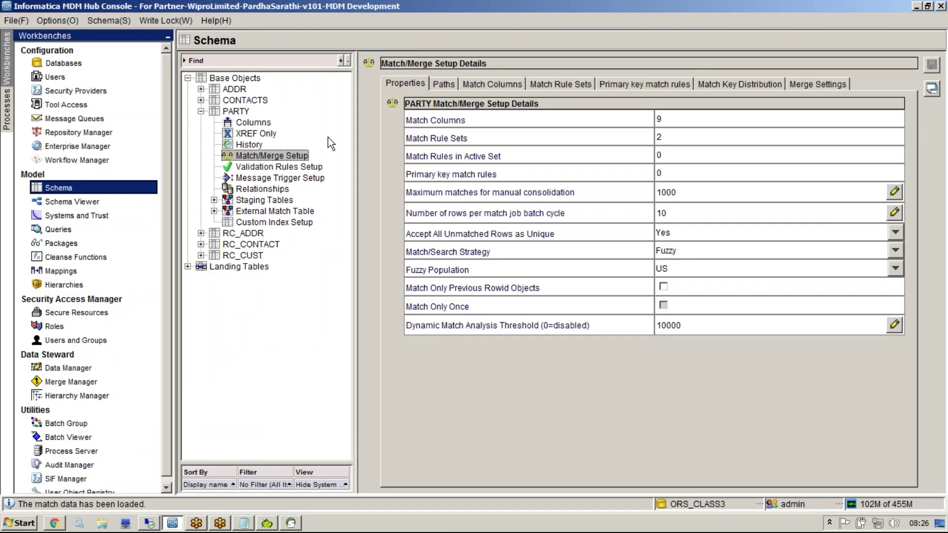
left_click(438, 85)
left_click(507, 85)
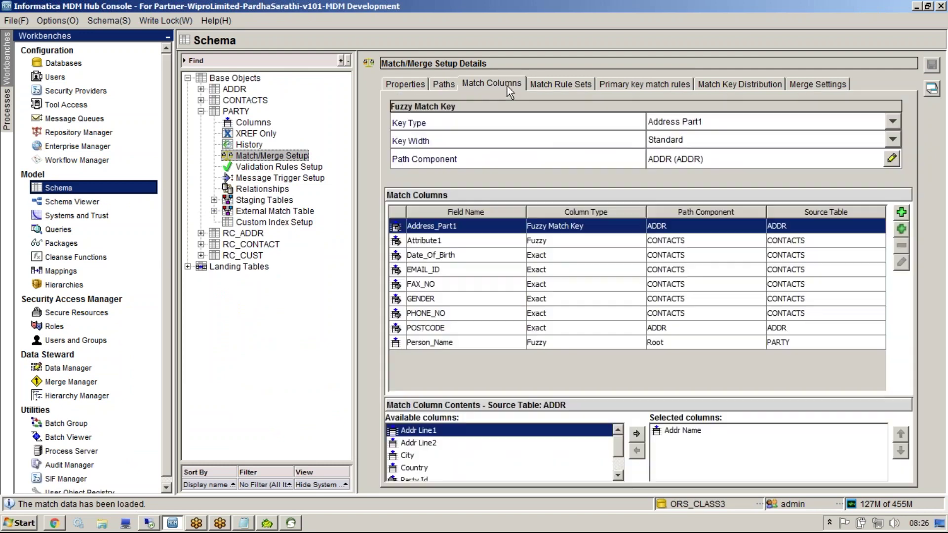
left_click(702, 142)
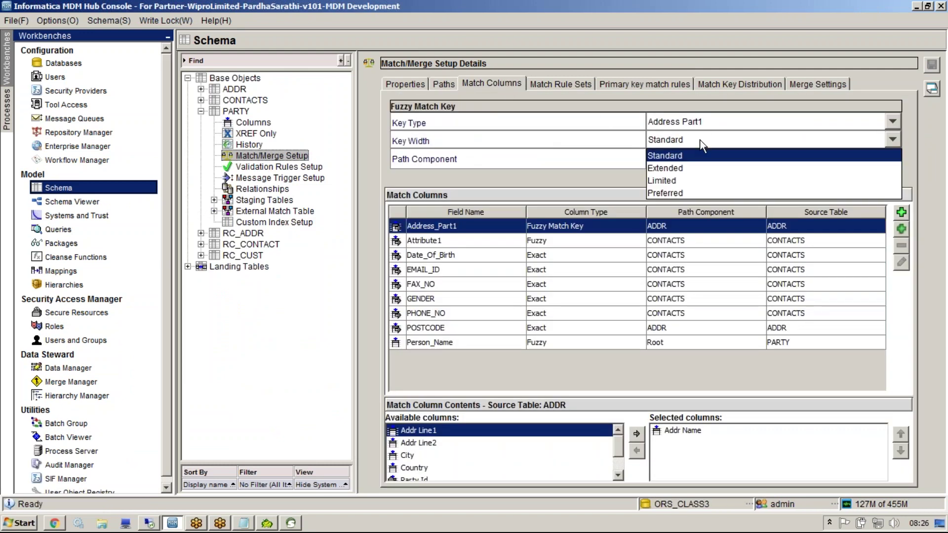
left_click(692, 166)
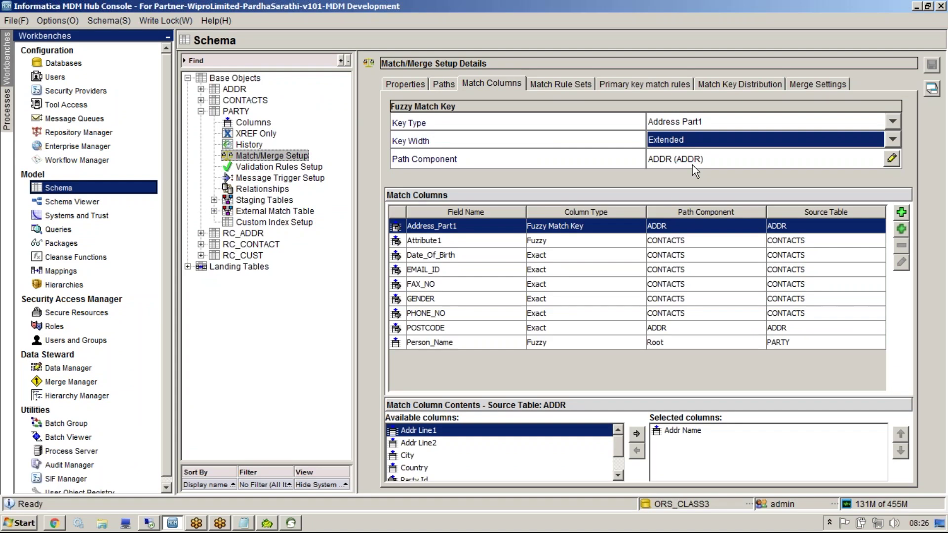
left_click(934, 66)
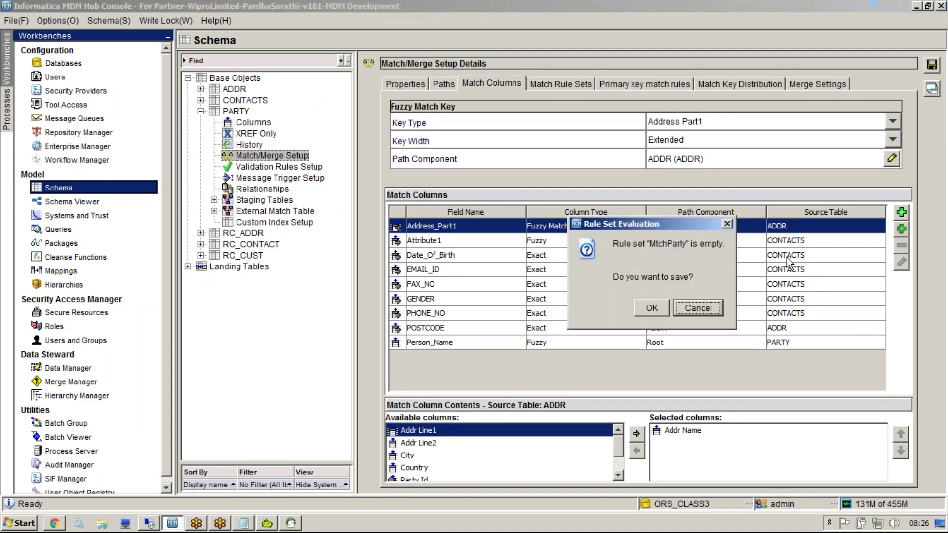
left_click(659, 309)
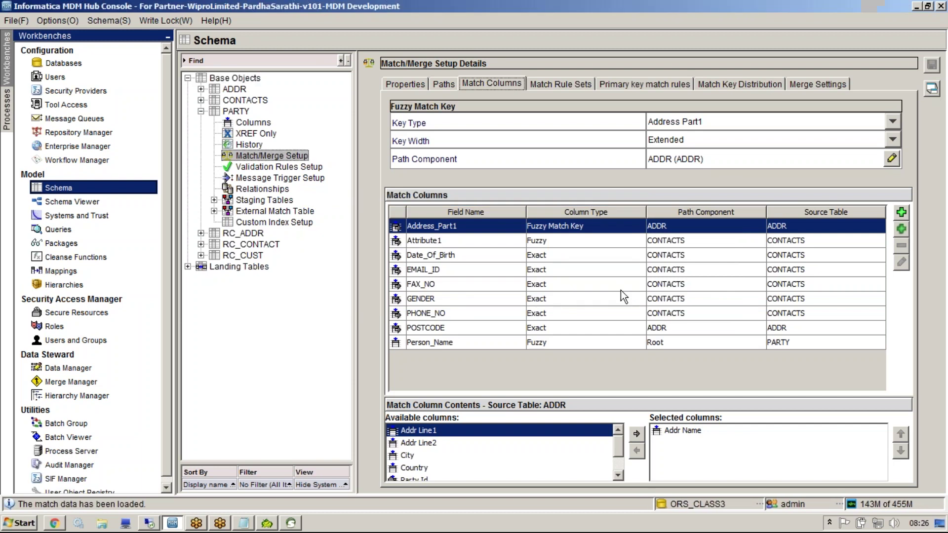
- Execute the Generate match tokens for PARTY batch job, refresh its status, and open the newest run's details
left_click(83, 438)
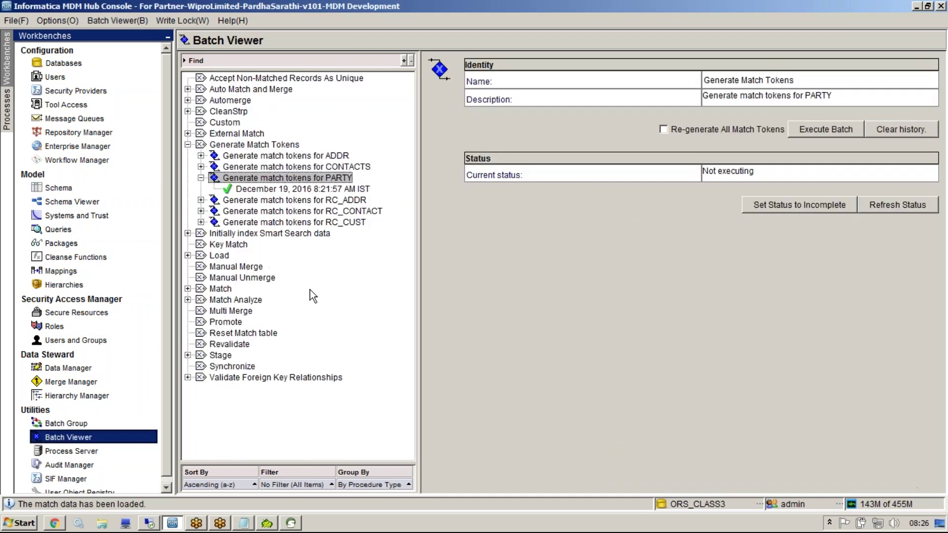
right_click(316, 180)
left_click(329, 189)
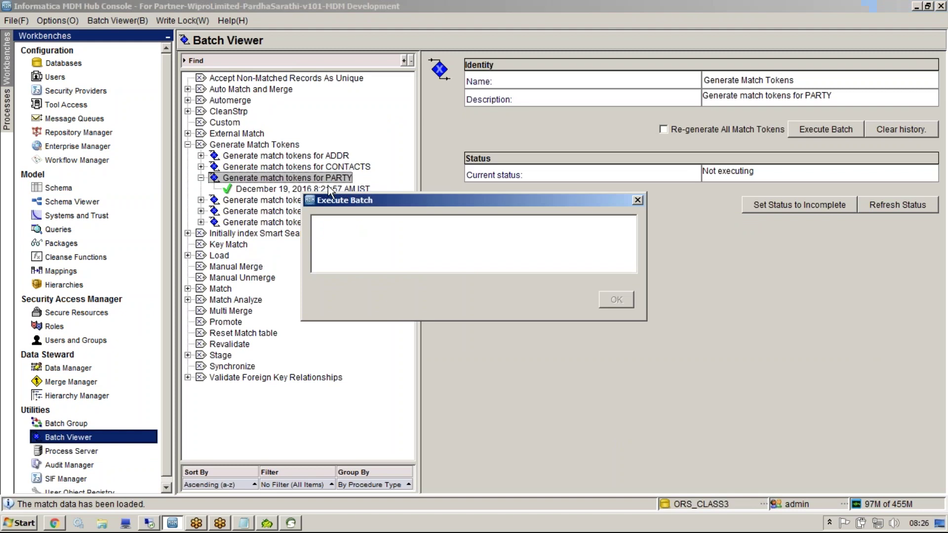
right_click(339, 279)
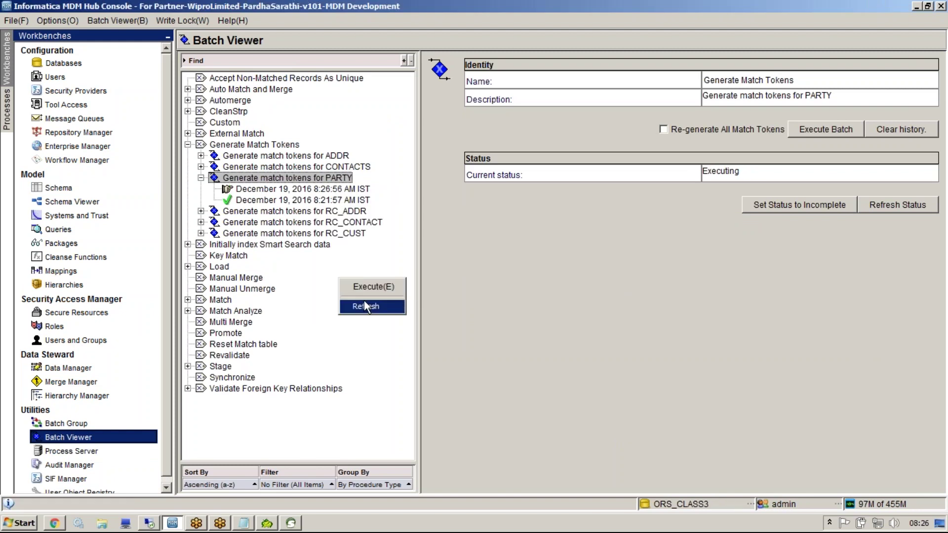
left_click(364, 302)
left_click(334, 190)
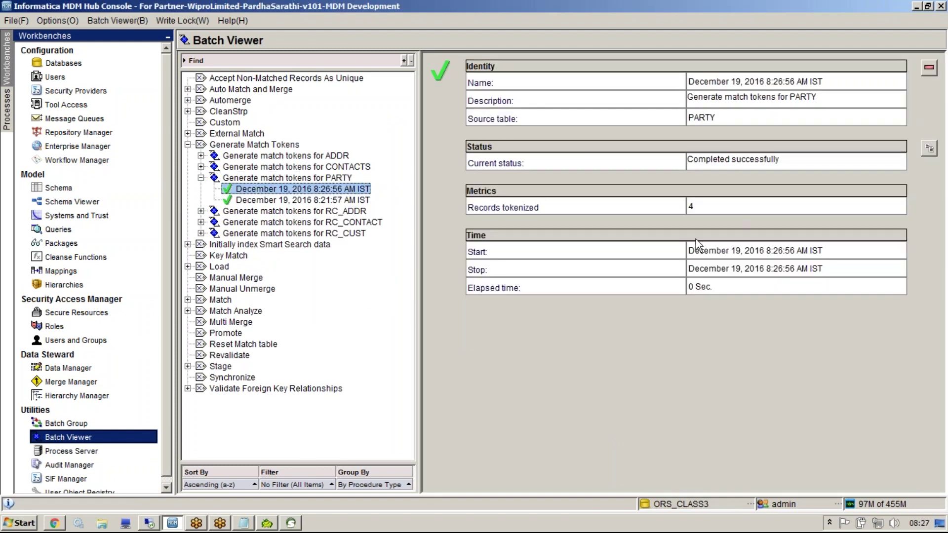
- Switch to Toad, rerun the C_PARTY_STRP query, and sort the results by ROWID_OBJECT
key("alt+Tab")
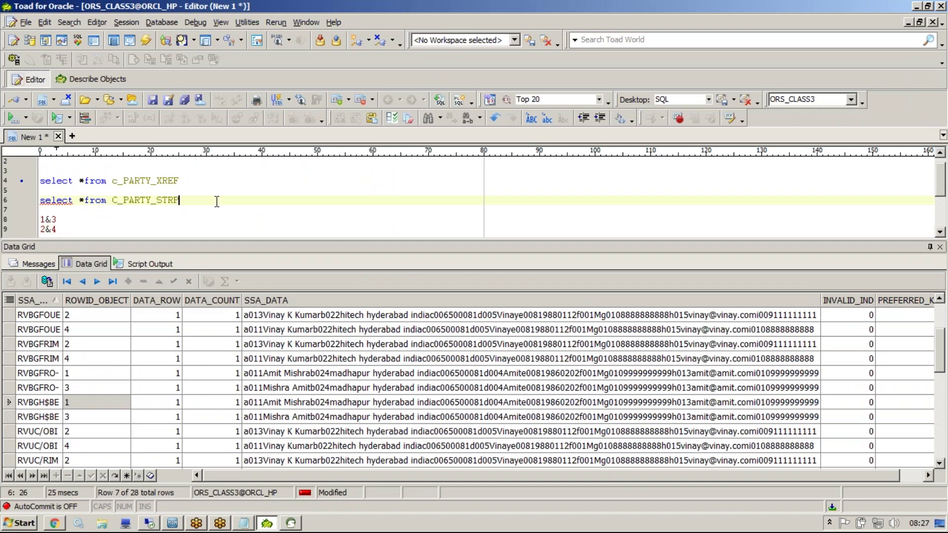
key("F9")
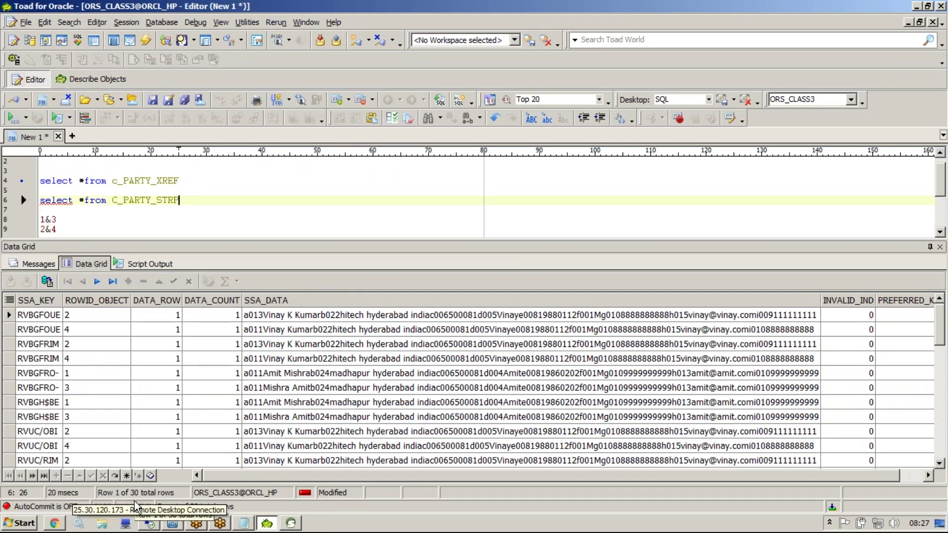
left_click(111, 294)
left_click(495, 294)
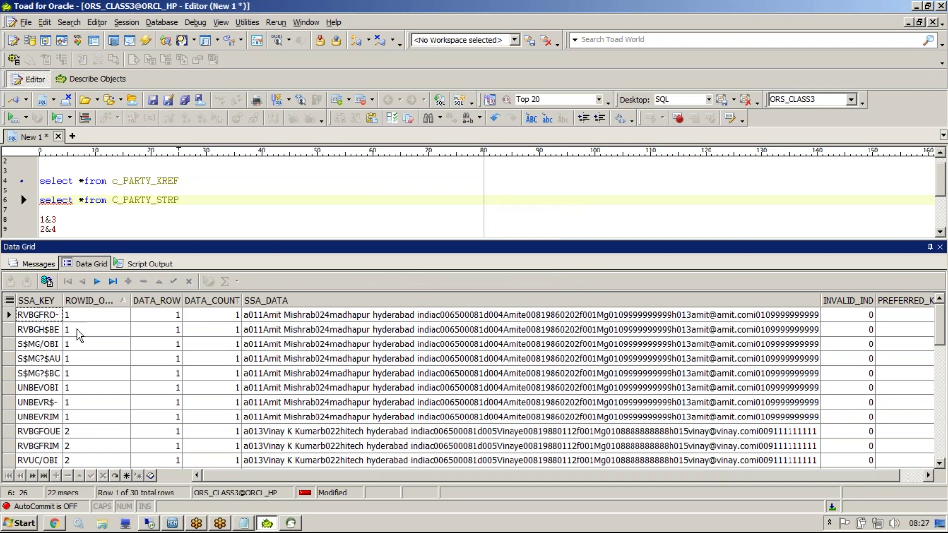
- Count the rows for ROWID_OBJECT 1, then append 8 to the 1&3 note and 7 to the 2&4 note
key("Down")
key("Down")
key("Down")
key("Down")
key("Down")
key("Down")
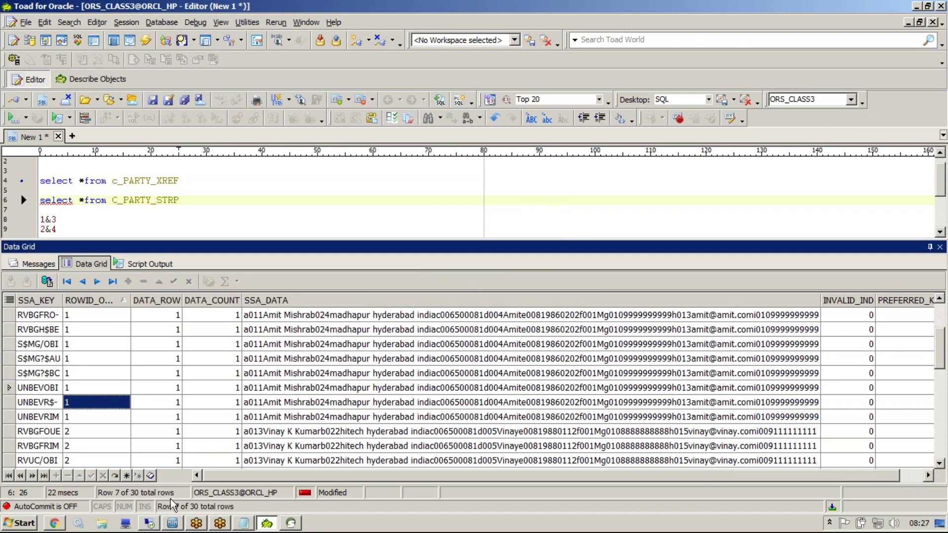
key("Down")
left_click(93, 220)
type("8")
left_click(94, 234)
type("7")
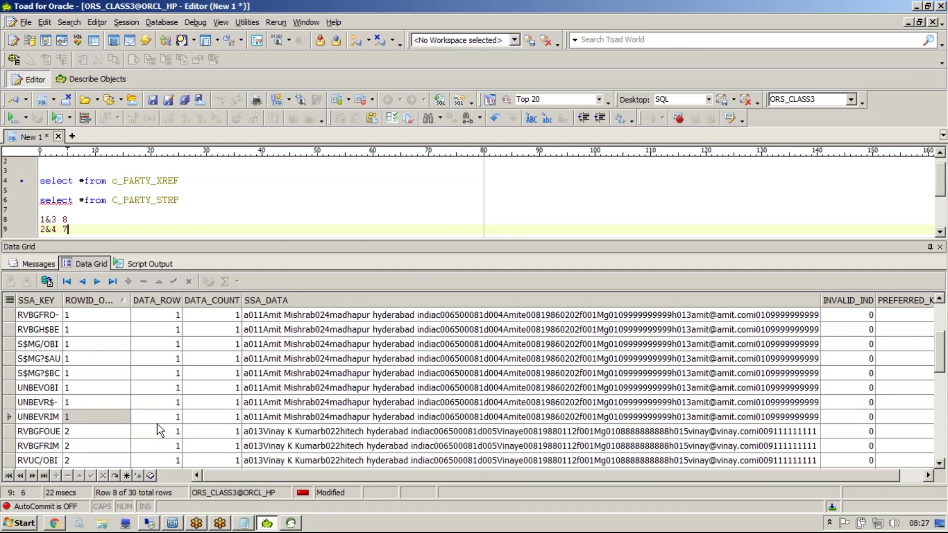
- Copy the address text from the SSA_DATA of the last ROWID_OBJECT 1 row and append it to the 1&3 note
left_click(127, 418)
left_click(339, 417)
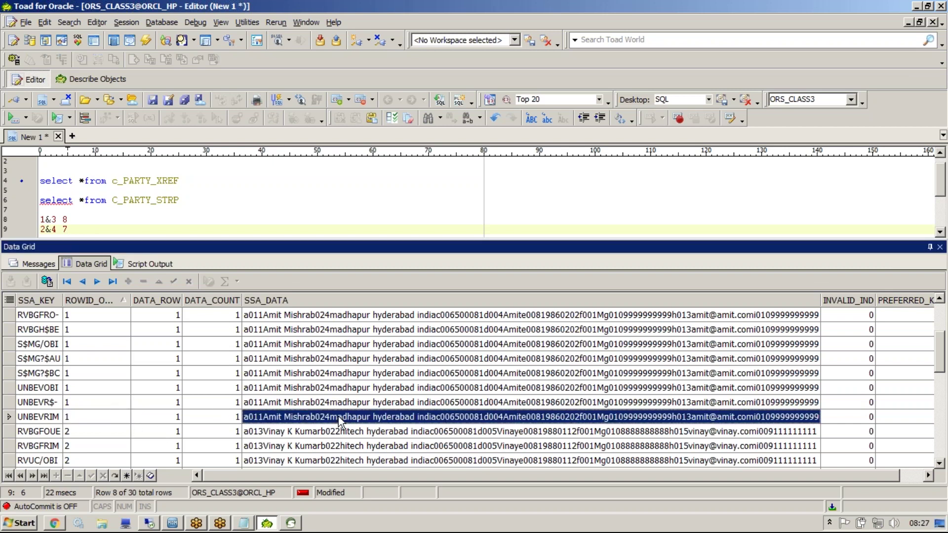
left_click(327, 415)
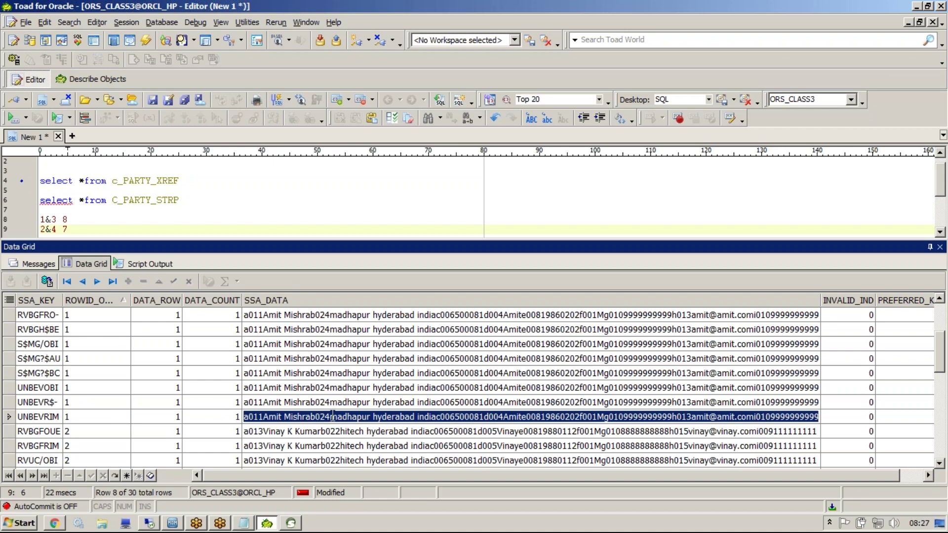
left_click_drag(328, 416, 436, 414)
key("ctrl+c")
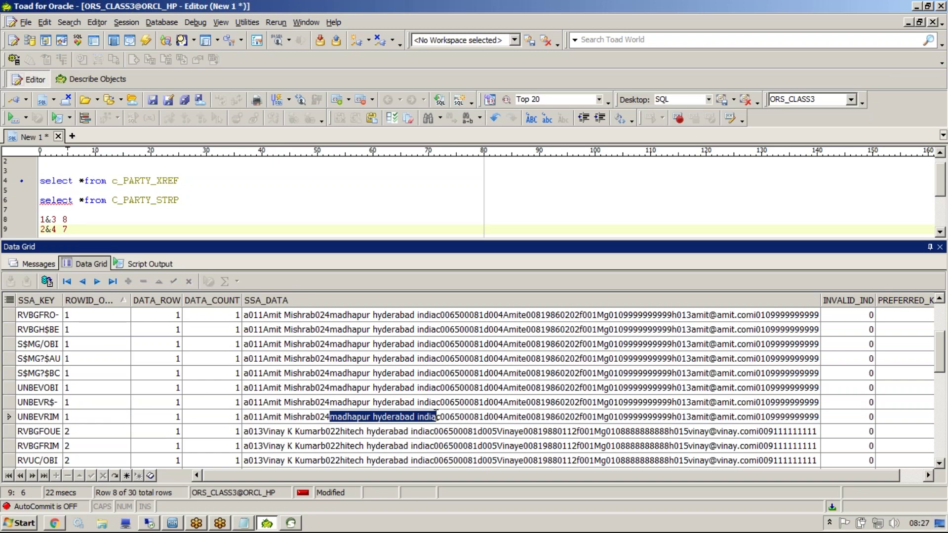
left_click(158, 229)
left_click(149, 219)
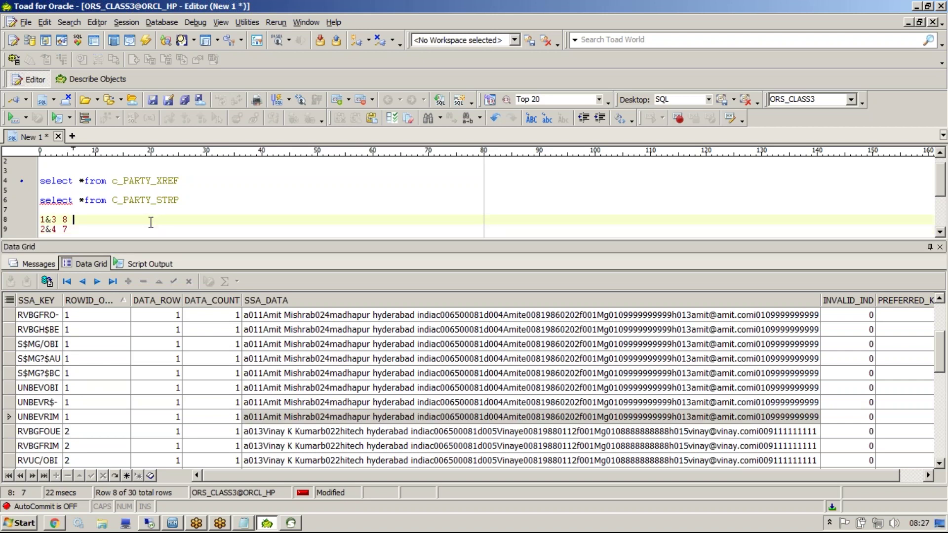
key("ctrl+v")
- Copy the address text from the SSA_DATA of the first ROWID_OBJECT 2 row and append it to the 2&4 note
left_click(347, 434)
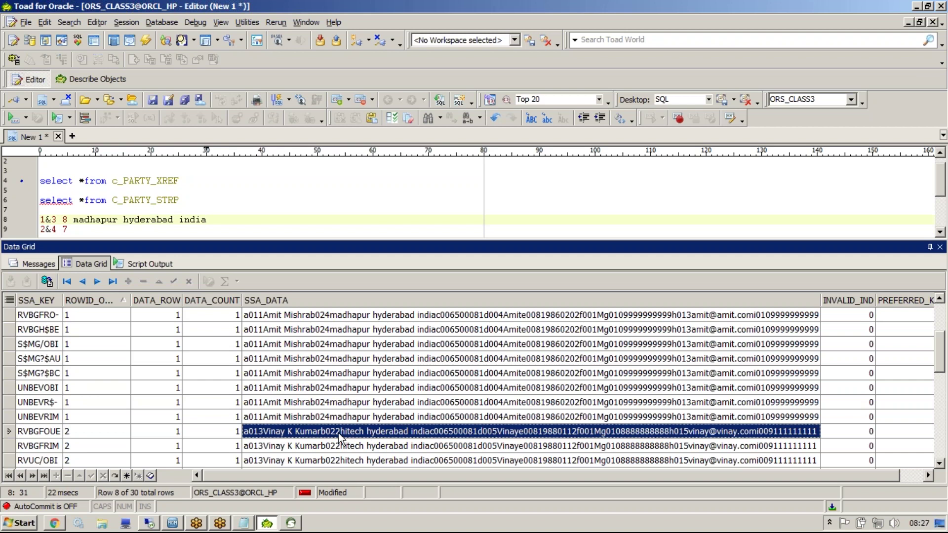
left_click_drag(340, 431, 434, 431)
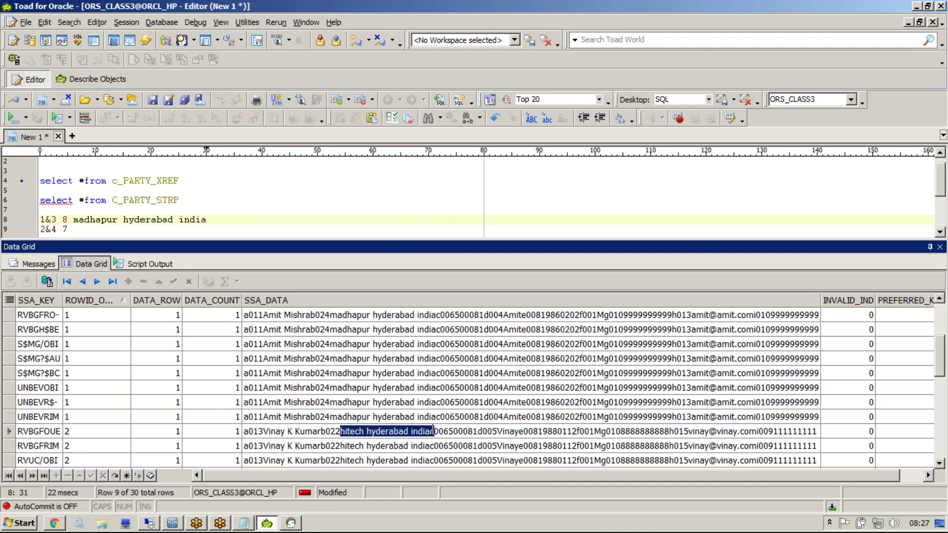
left_click(117, 230)
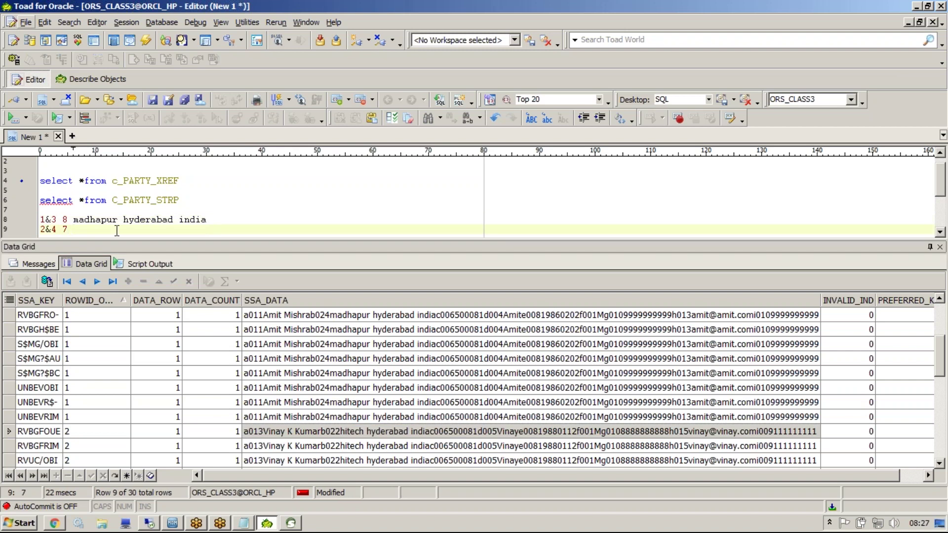
left_click(347, 433)
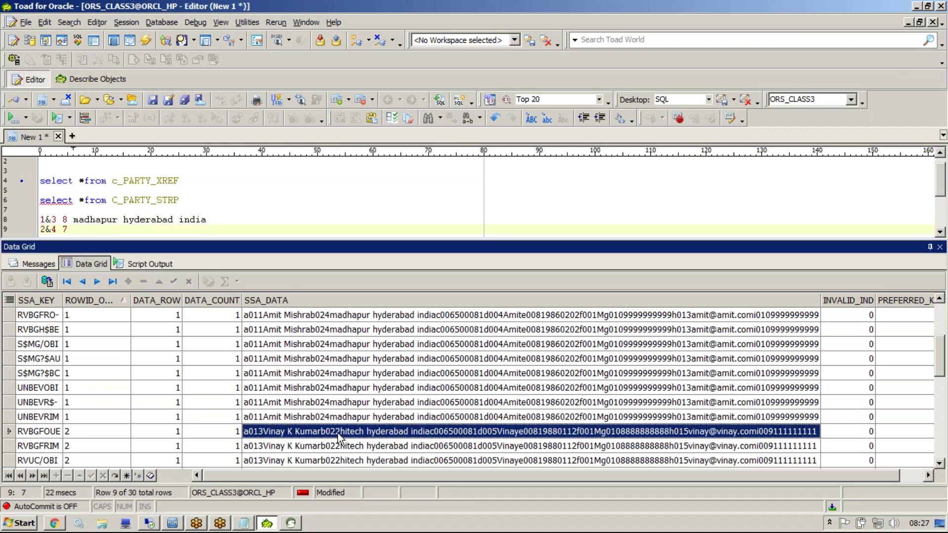
left_click_drag(340, 431, 432, 431)
key("ctrl+c")
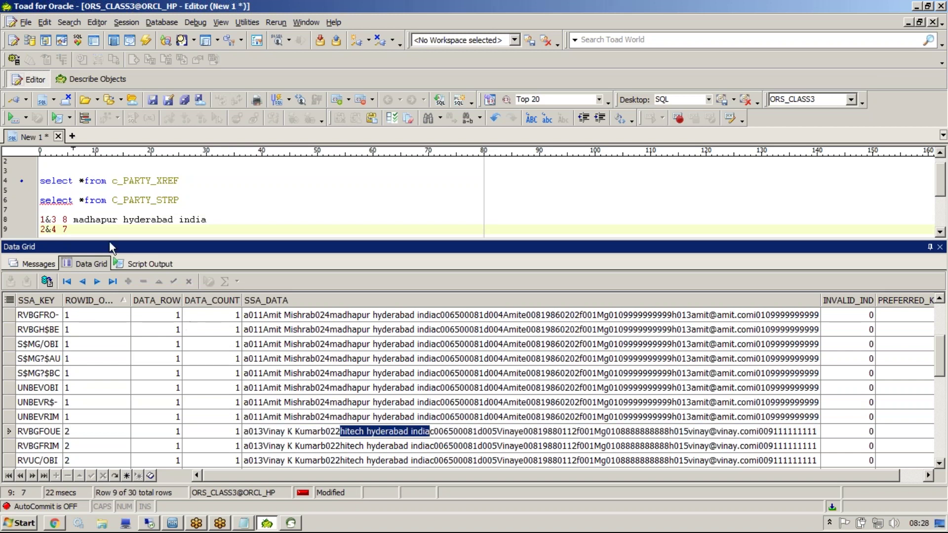
left_click(101, 226)
key("ctrl+v")
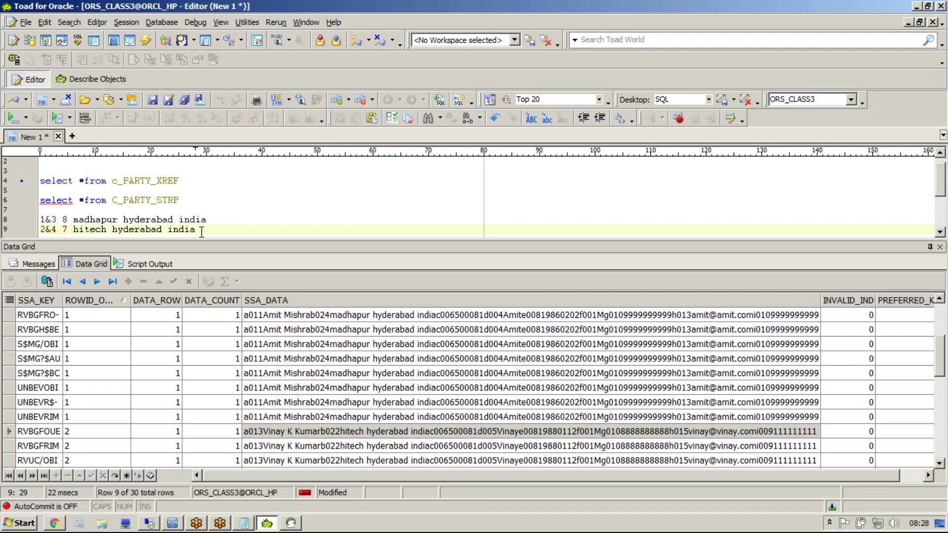
left_click_drag(208, 220, 198, 222)
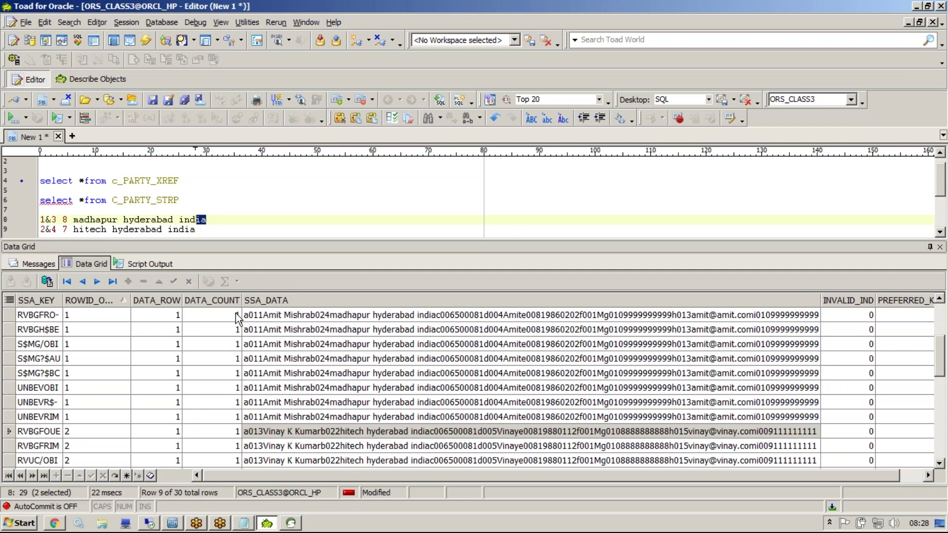
- Switch to the MDM Hub Console, set PARTY's fuzzy match key width to Limited in the schema, and save despite the empty rule set
left_click(173, 522)
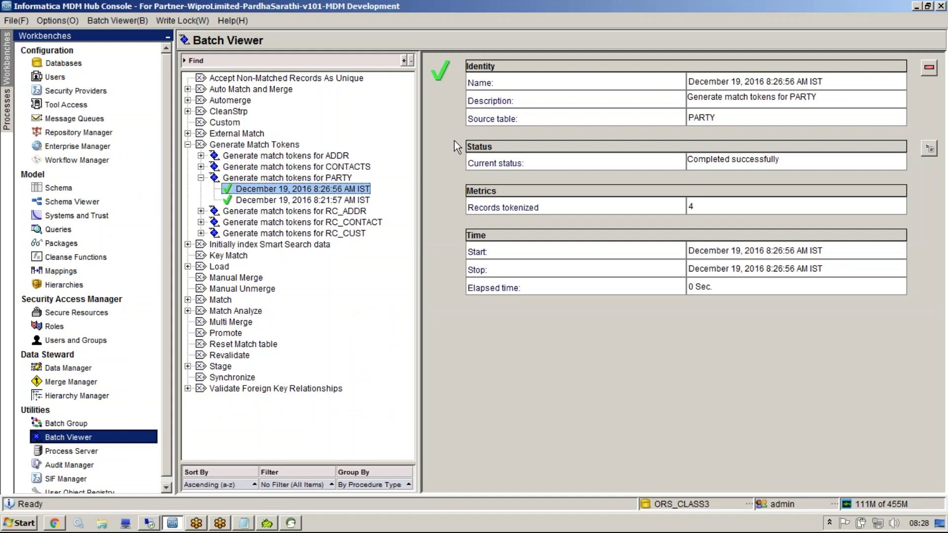
left_click(74, 188)
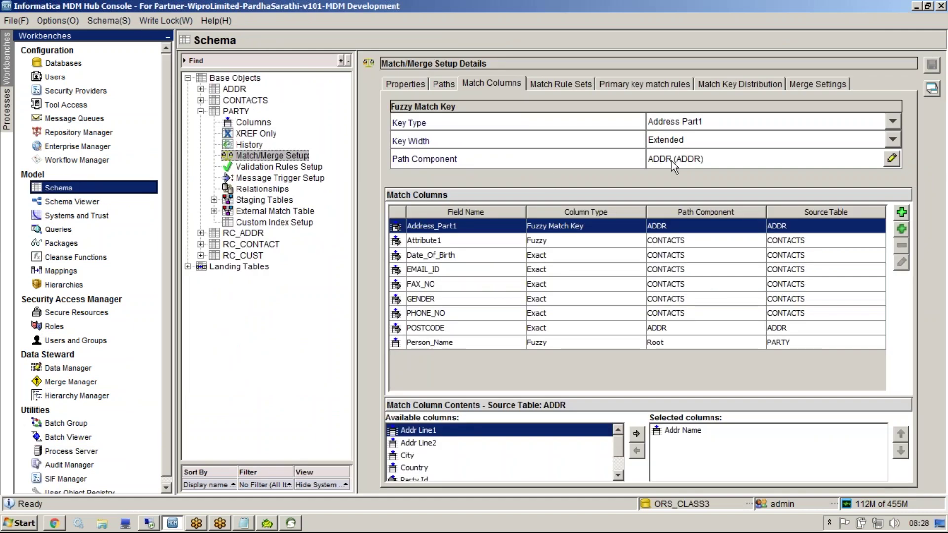
left_click(662, 146)
left_click(659, 178)
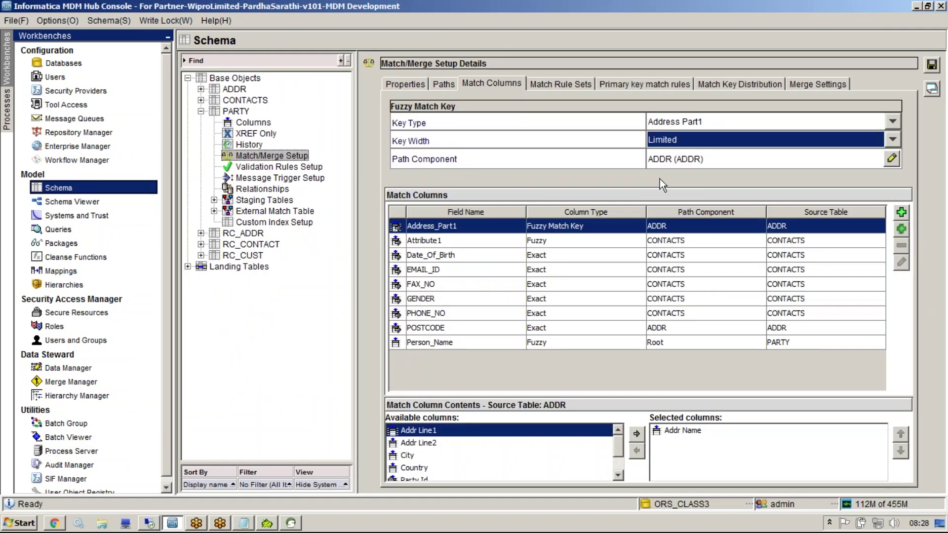
left_click(932, 64)
left_click(638, 306)
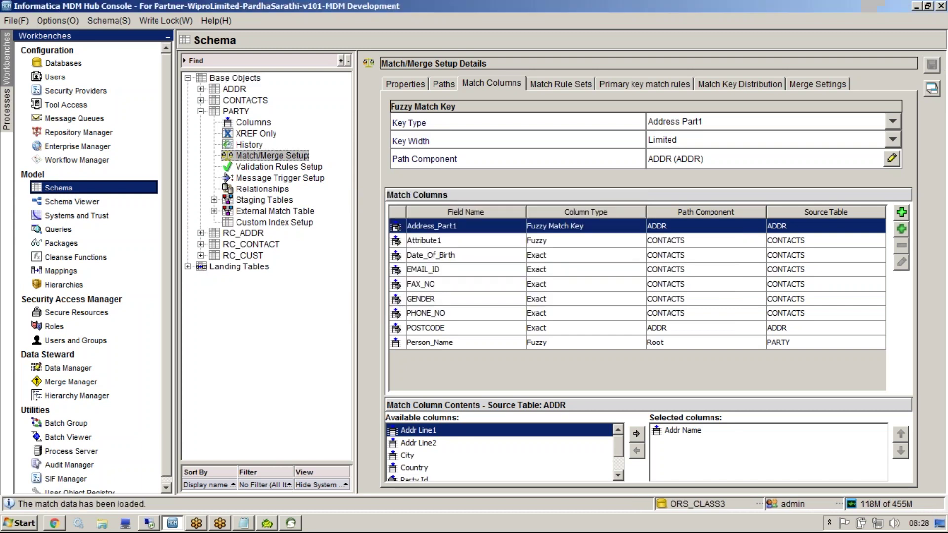
- Execute the Generate match tokens for PARTY batch job with the Limited width and rerun the C_PARTY_STRP query in Toad
left_click(68, 438)
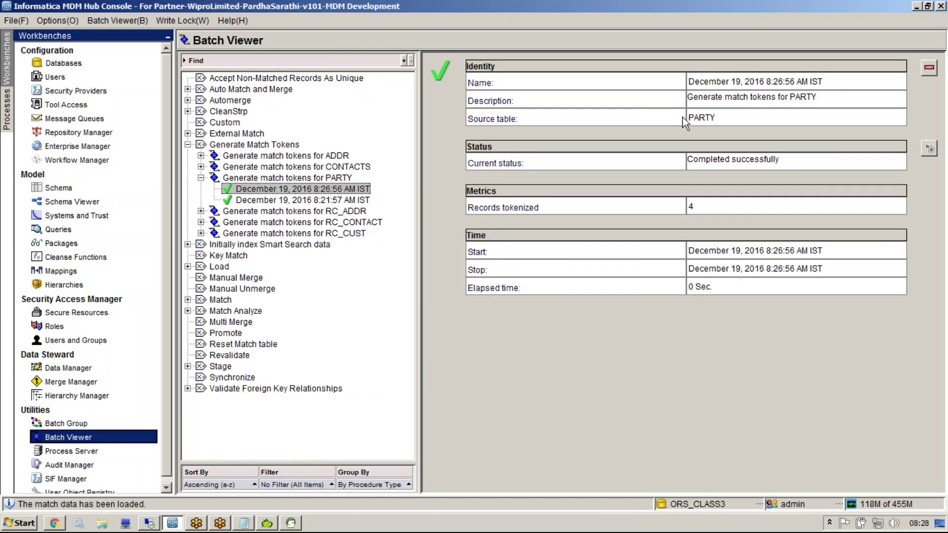
right_click(296, 181)
left_click(312, 192)
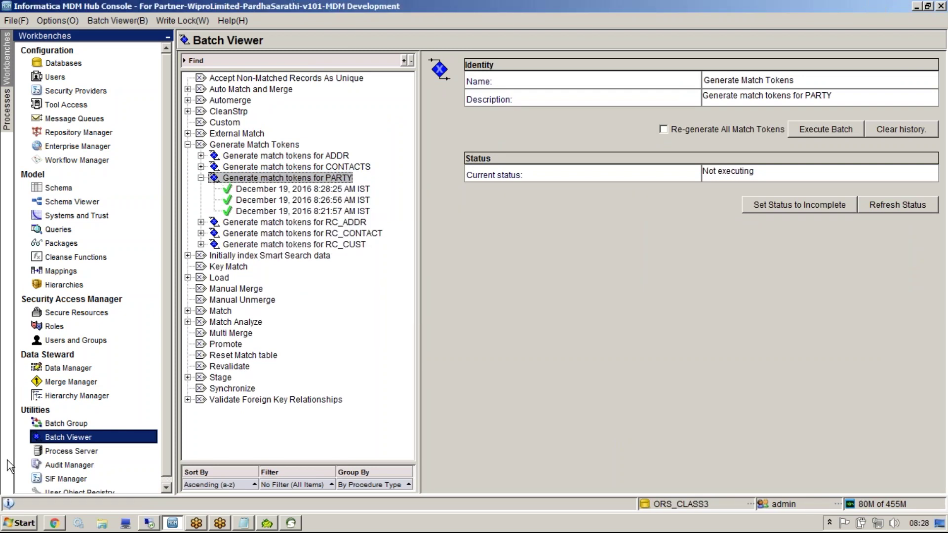
left_click(267, 523)
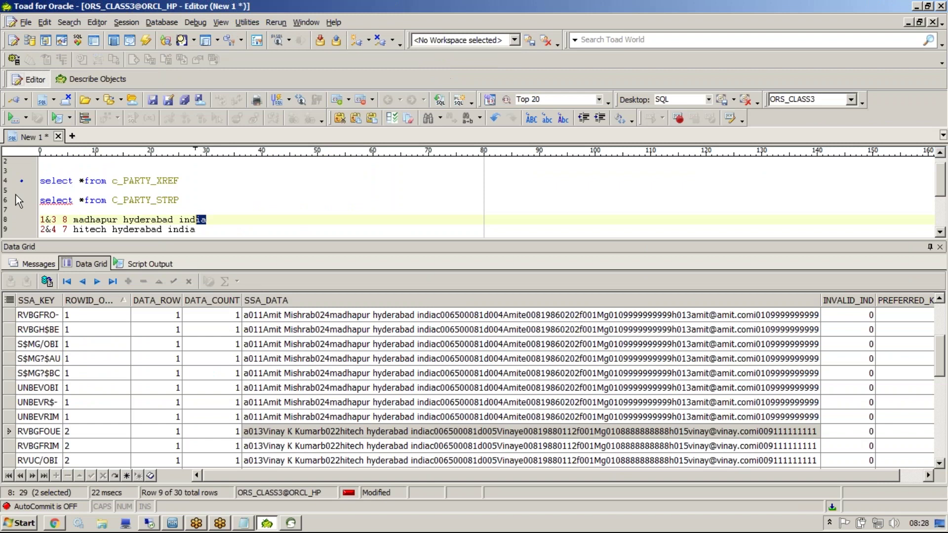
left_click(214, 202)
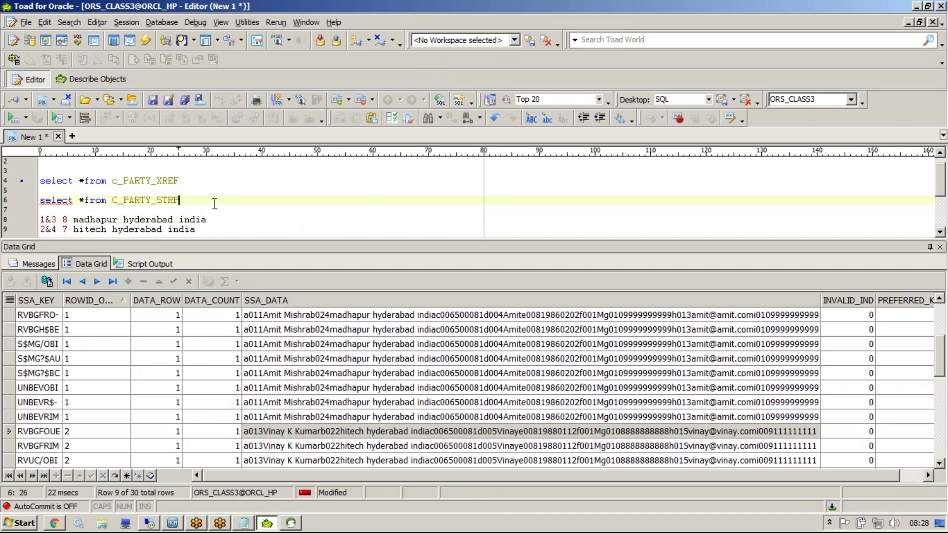
key("F9")
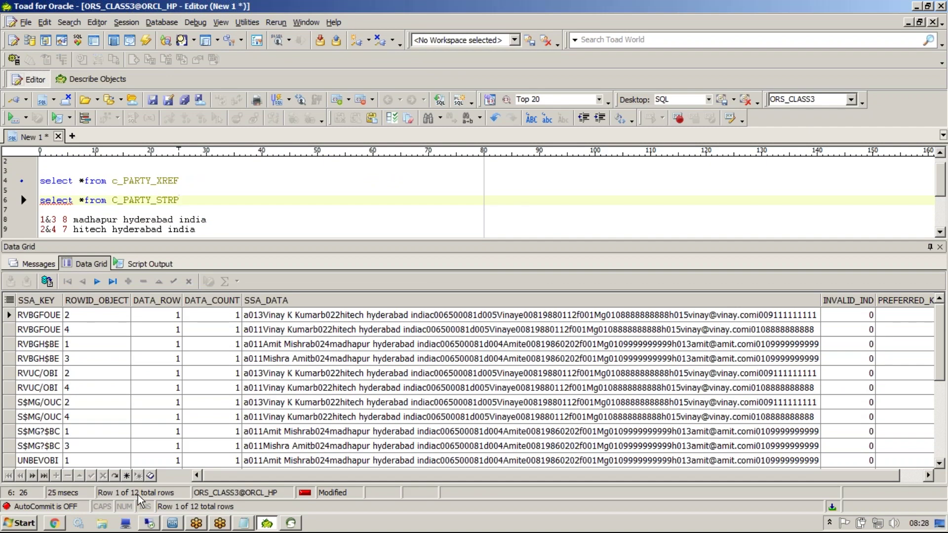
mouse_move(156, 522)
- Return to the MDM Hub Console, set PARTY's fuzzy match key width to Preferred, and save the match setup
left_click(173, 523)
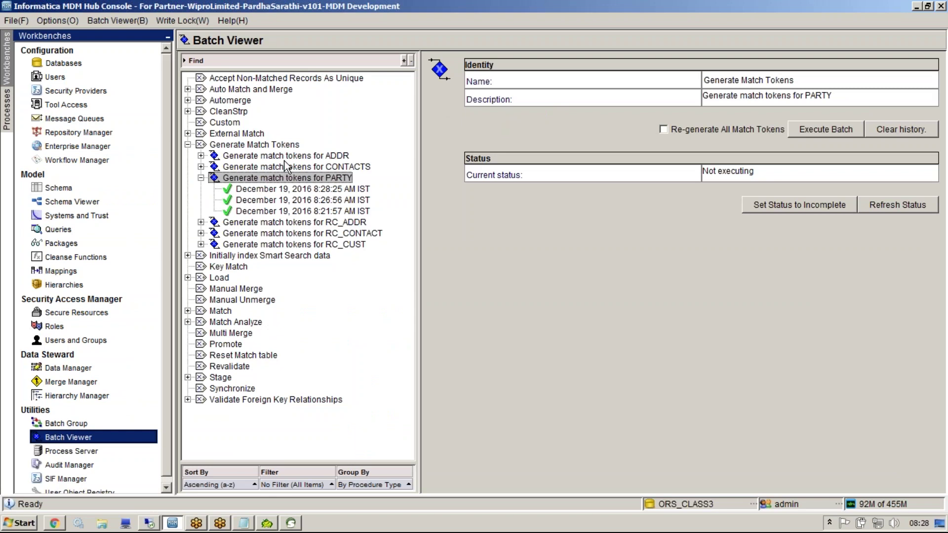
left_click(107, 185)
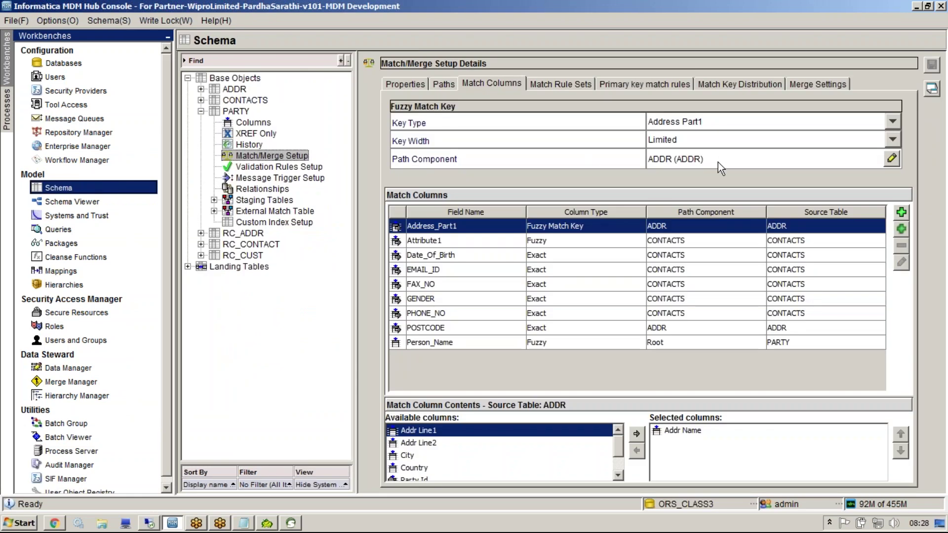
left_click(719, 139)
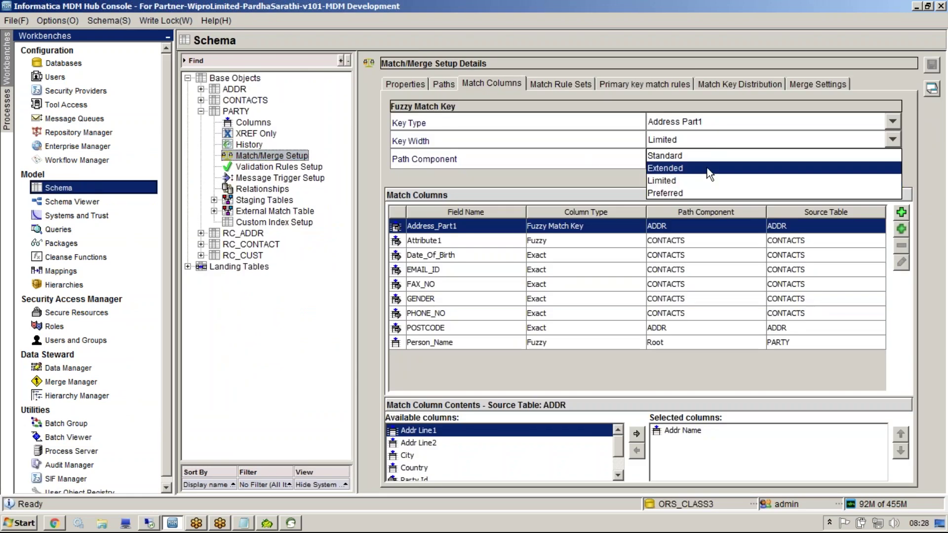
left_click(710, 183)
left_click(932, 65)
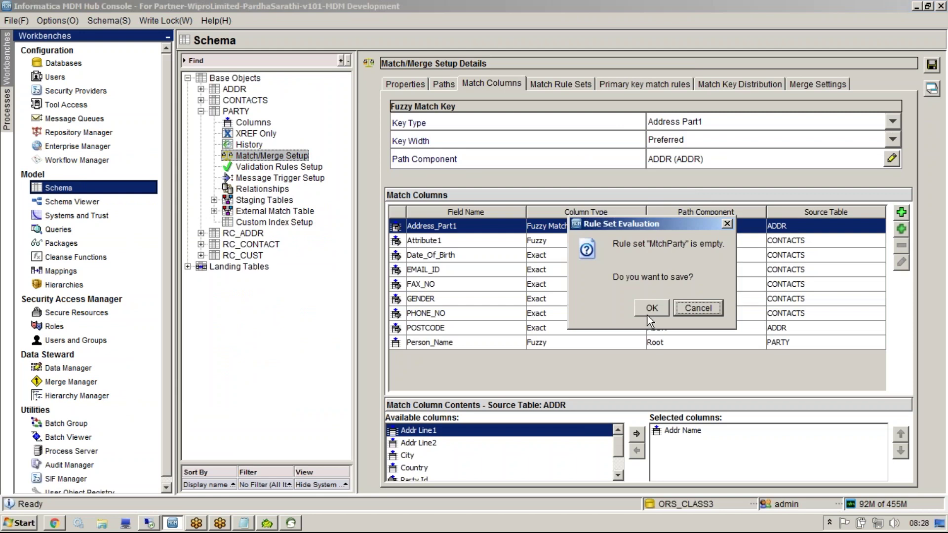
left_click(651, 309)
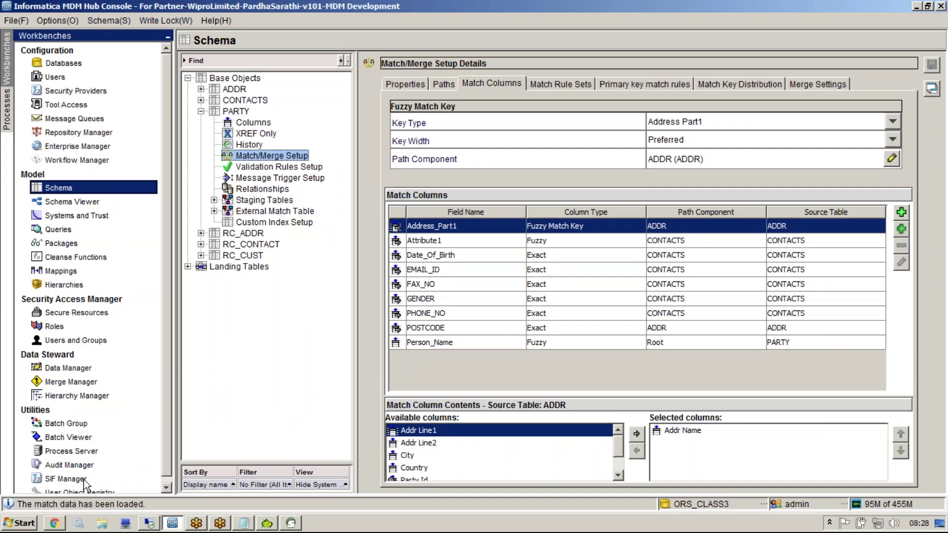
- Execute the Generate match tokens for PARTY batch job with the Preferred width and rerun the C_PARTY_STRP query in Toad
left_click(69, 437)
right_click(285, 176)
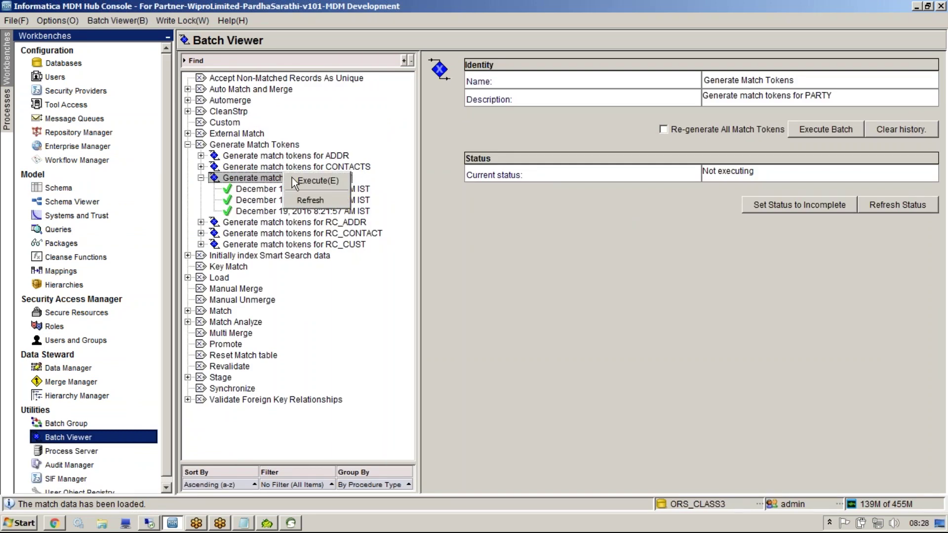
left_click(332, 180)
left_click(265, 529)
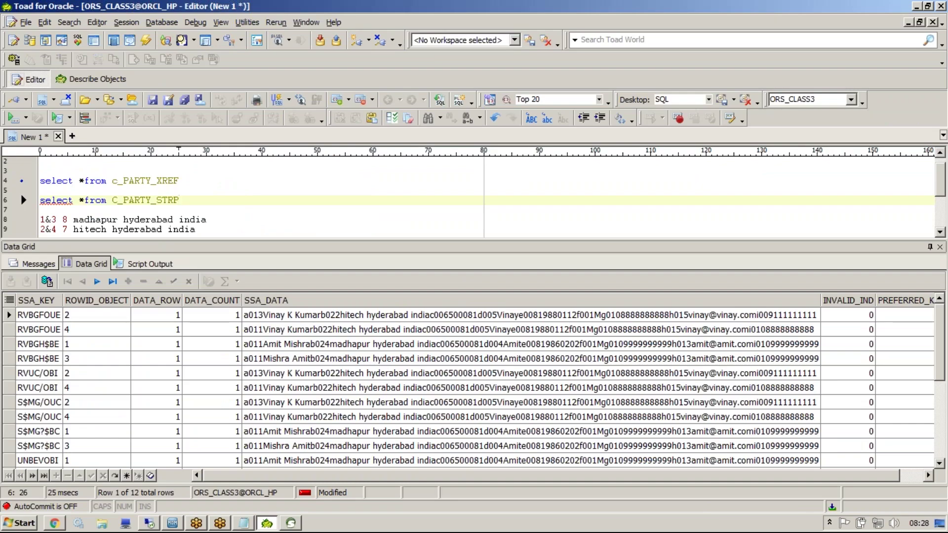
key("F9")
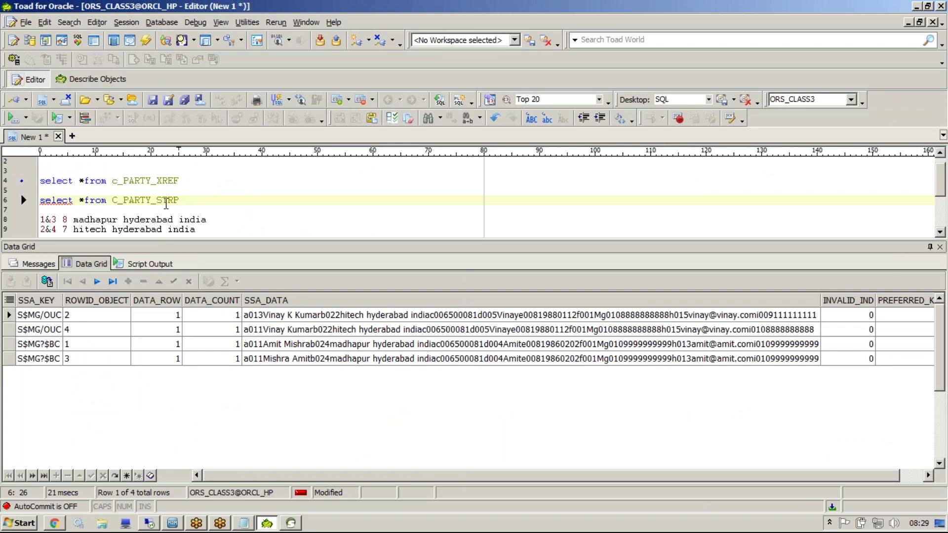
- Switch to Notepad and add C_PARTY_DRTY on a new line at the end of the Total Tables list
key("alt+Tab")
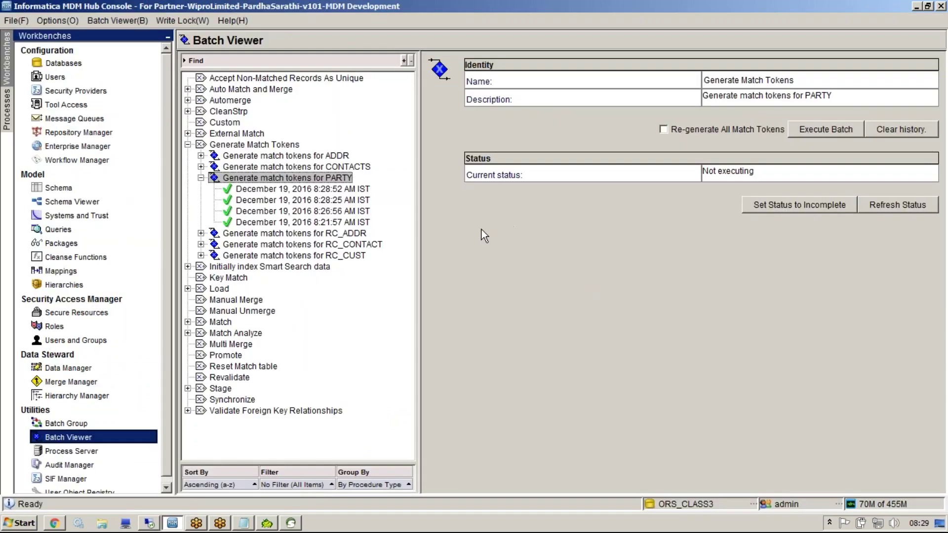
left_click(243, 523)
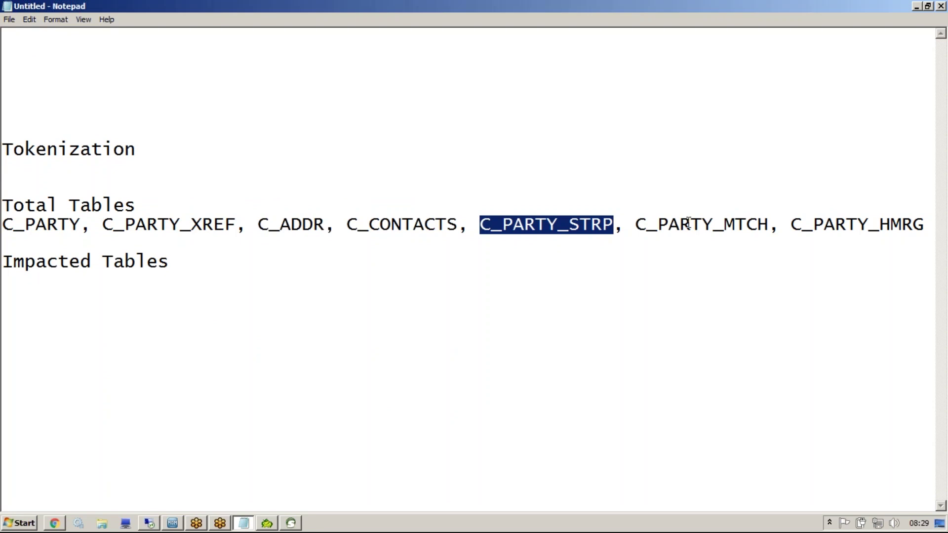
left_click(927, 224)
type(",")
key("Return")
type("C_PARTY")
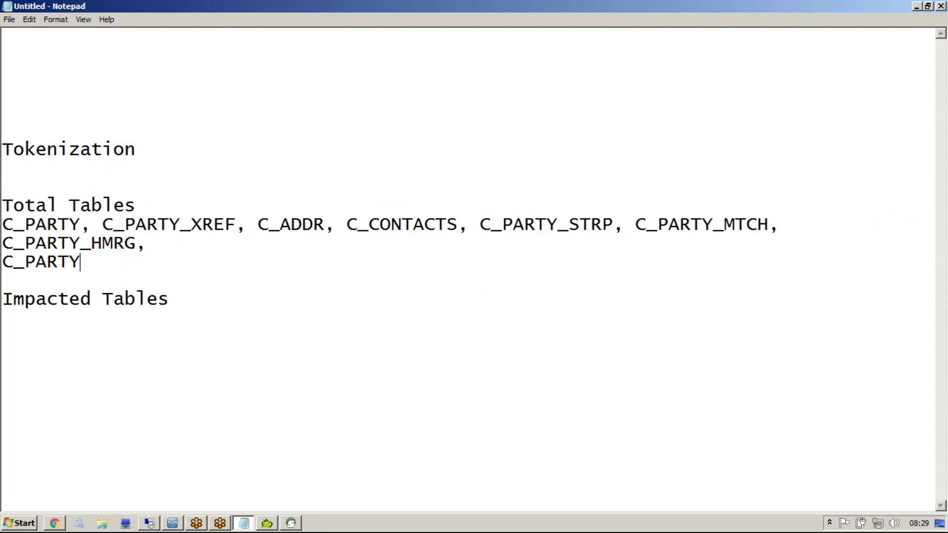
type("_DTRTY")
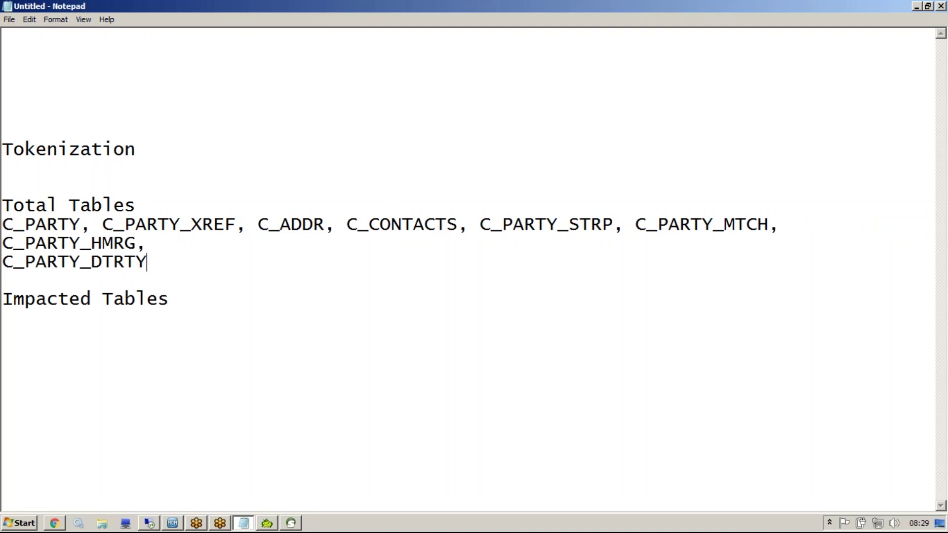
key("BackSpace")
key("BackSpace")
key("BackSpace")
key("BackSpace")
type("RTY")
- Copy the C_PARTY_DRTY table name and replace the 1&3 and 2&4 note lines in Toad's editor with it
key("shift+Home")
key("ctrl+c")
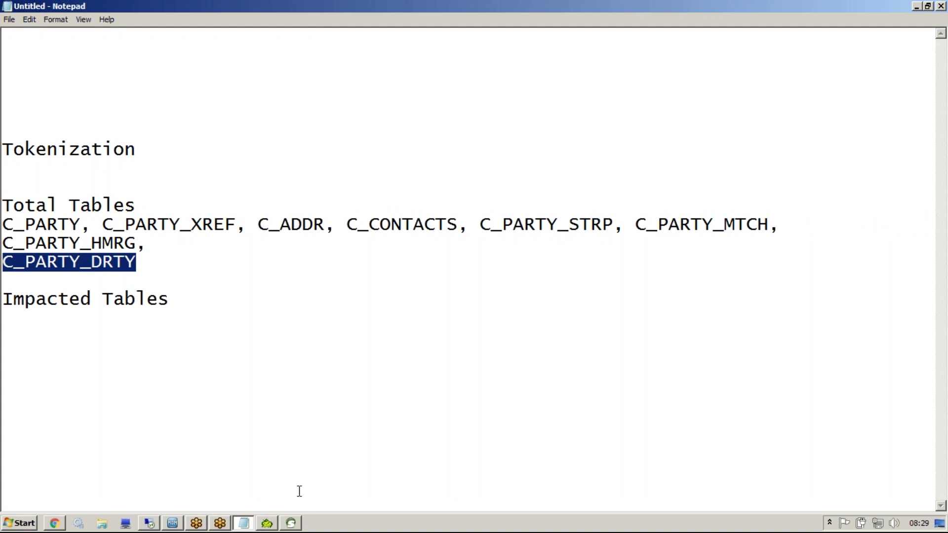
left_click(268, 523)
left_click(269, 220)
left_click(271, 230)
key("shift+Home")
key("shift+Up")
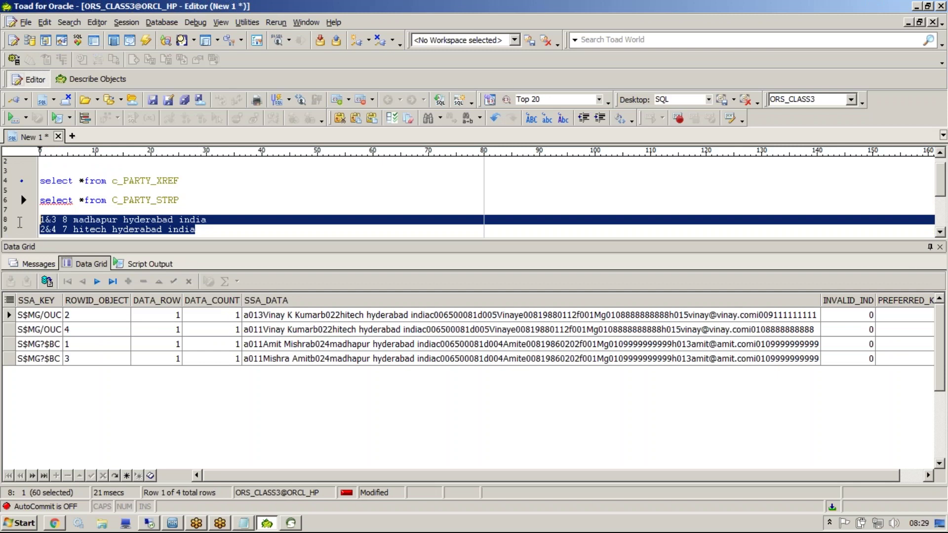
key("ctrl+v")
- Describe the C_PARTY_DRTY table, view its data, and close the description window
key("F4")
left_click(330, 182)
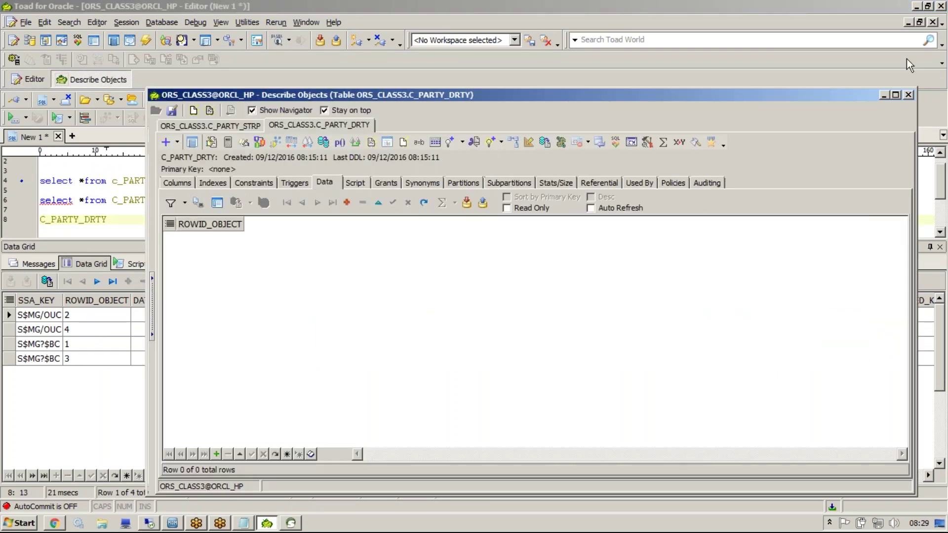
left_click(908, 95)
left_click(909, 94)
left_click(265, 230)
- Switch to Notepad and copy C_PARTY_STRP from the Total Tables list to a new line under Impacted Tables
left_click(245, 524)
left_click(192, 301)
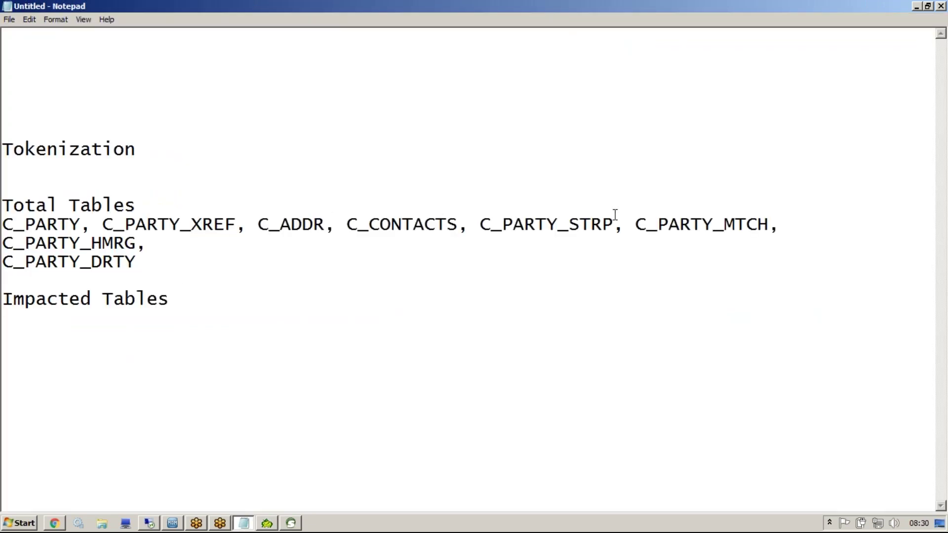
left_click_drag(482, 222, 613, 222)
key("ctrl+c")
left_click(280, 322)
key("Return")
key("ctrl+v")
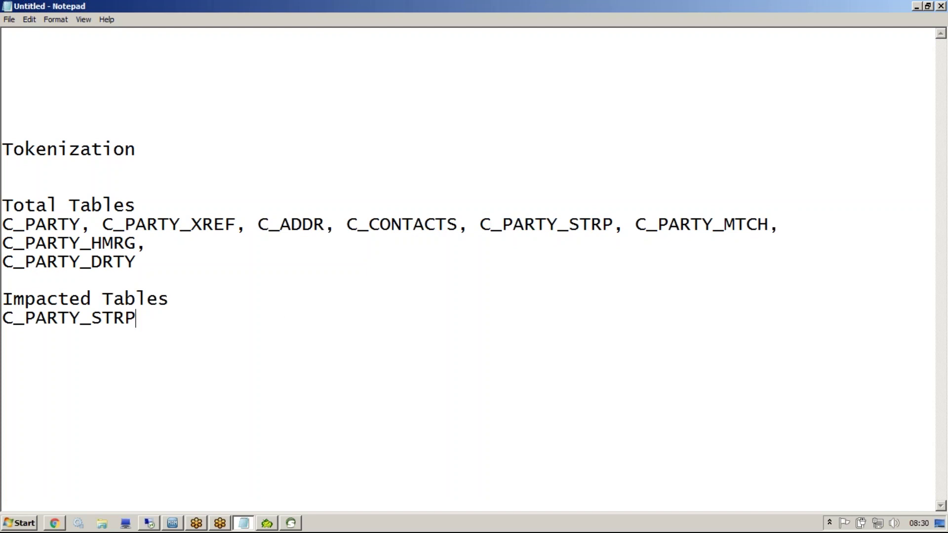
- Copy C_PARTY_DRTY from the Total Tables list to the line below C_PARTY_STRP under Impacted Tables
left_click_drag(137, 262, 7, 266)
key("ctrl+c")
left_click(191, 336)
key("Return")
key("ctrl+v")
left_click_drag(147, 320, 4, 318)
left_click(151, 337)
left_click_drag(81, 338, 8, 338)
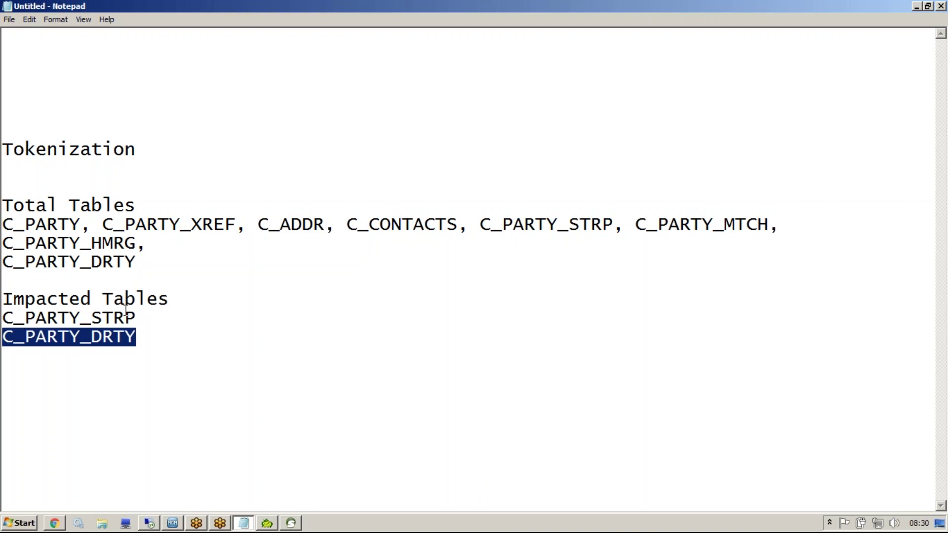
left_click(138, 334)
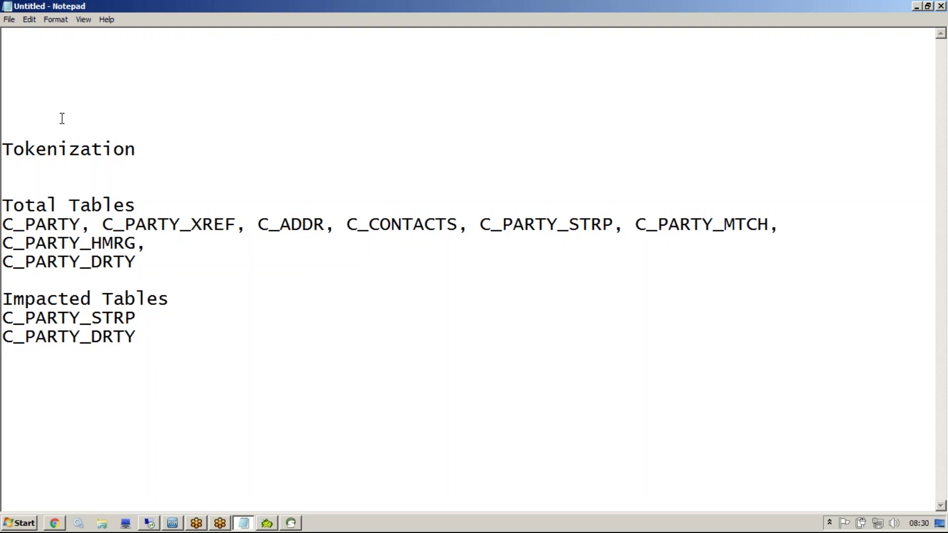
- Add a Matching heading a few lines below the tokenization notes
left_click(6, 148)
scroll(7, 148, "down", 2)
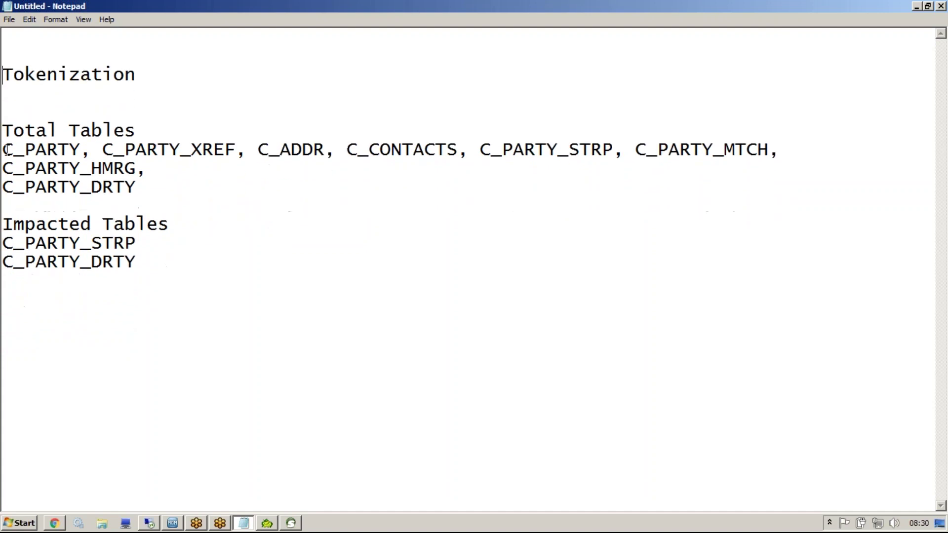
left_click(212, 273)
key("Return")
key("Return")
key("Return")
key("Return")
type("Matching")
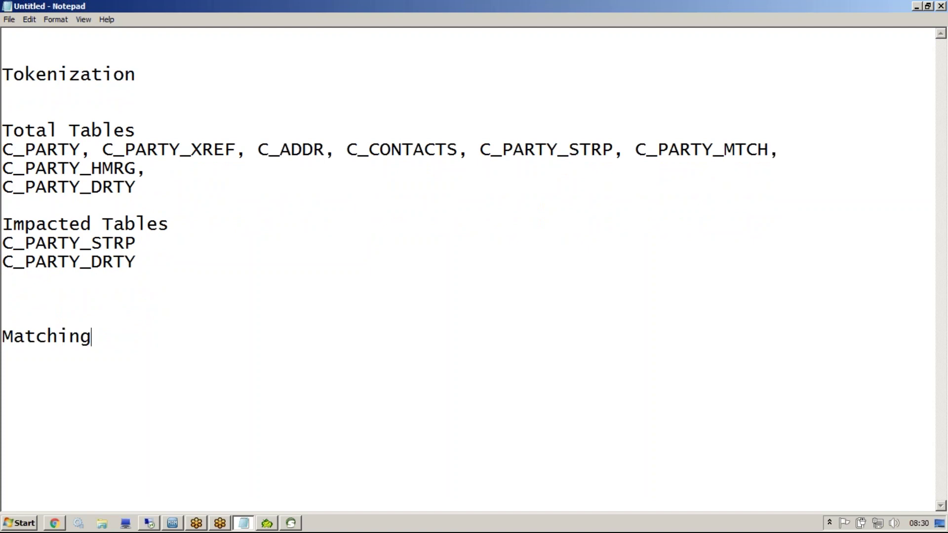
- Copy the Total Tables list and the Impacted Tables heading from the tokenization notes to below the Matching heading
left_click_drag(177, 225, 4, 132)
key("ctrl+c")
left_click(94, 345)
key("Return")
key("Return")
key("ctrl+v")
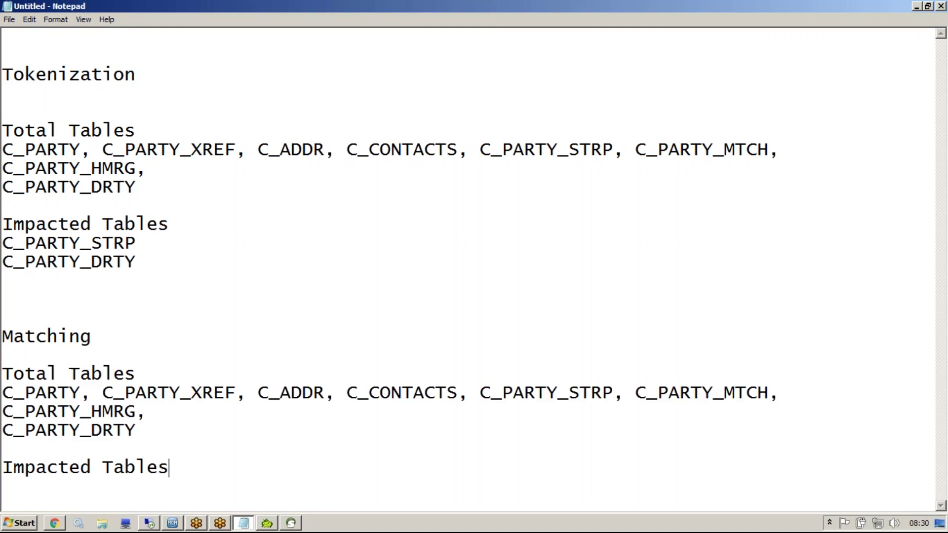
- Add blank lines below the Matching section's Impacted Tables heading and two more above the Matching heading
key("Return")
key("Return")
key("Return")
key("Return")
key("Return")
key("Return")
key("Return")
key("Return")
key("Return")
key("Return")
key("Return")
key("Return")
key("Return")
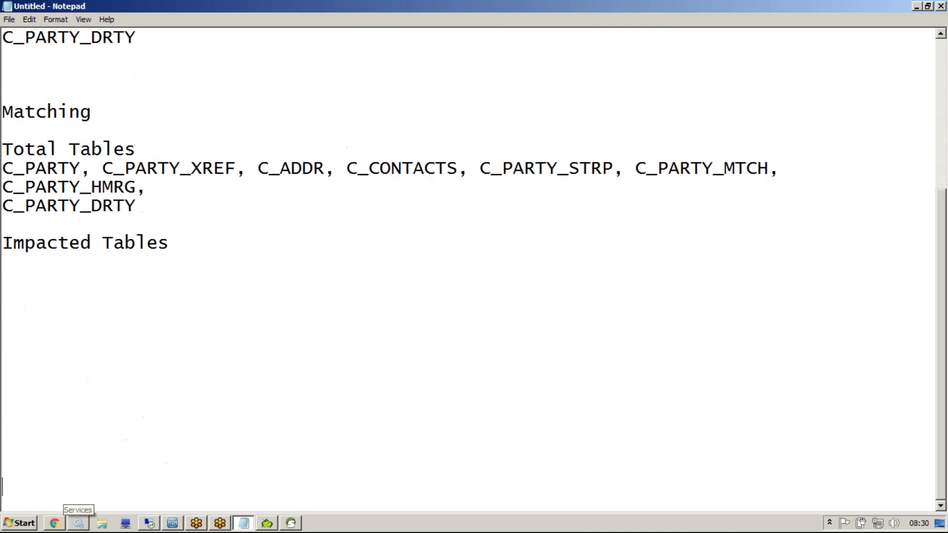
key("Return")
key("Return")
key("Return")
left_click(92, 37)
key("Return")
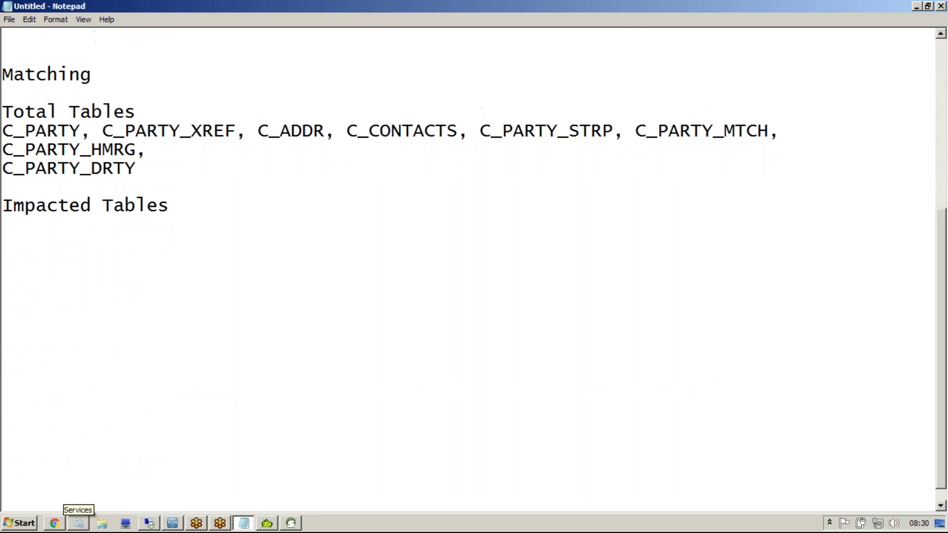
key("Return")
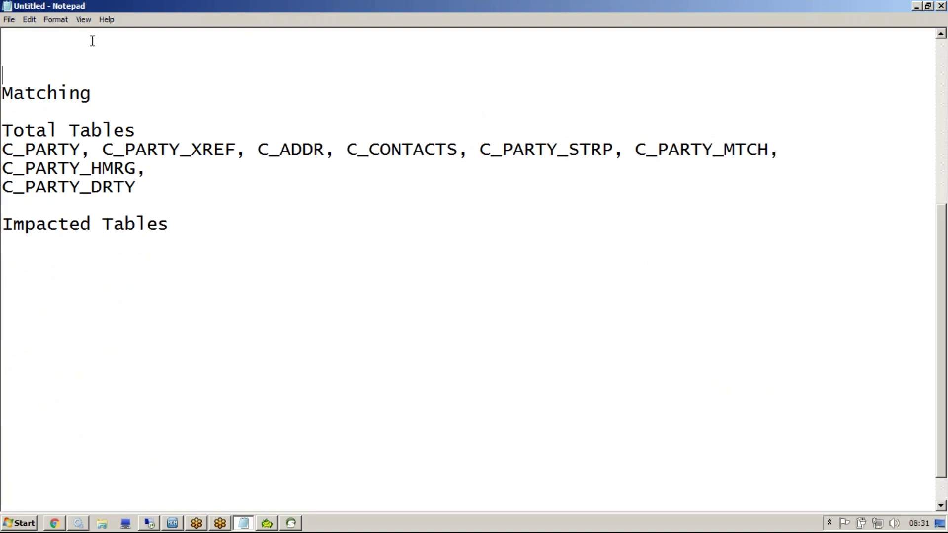
- Switch to the MDM Hub Console and review the Match, Generate match tokens for PARTY, Automerge, and Auto Match and Merge job descriptions
left_click(172, 522)
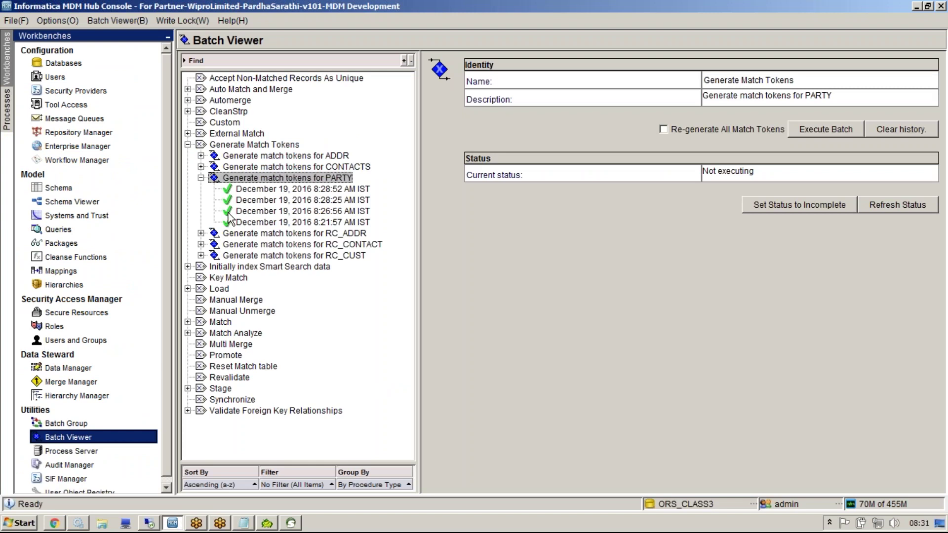
left_click(226, 325)
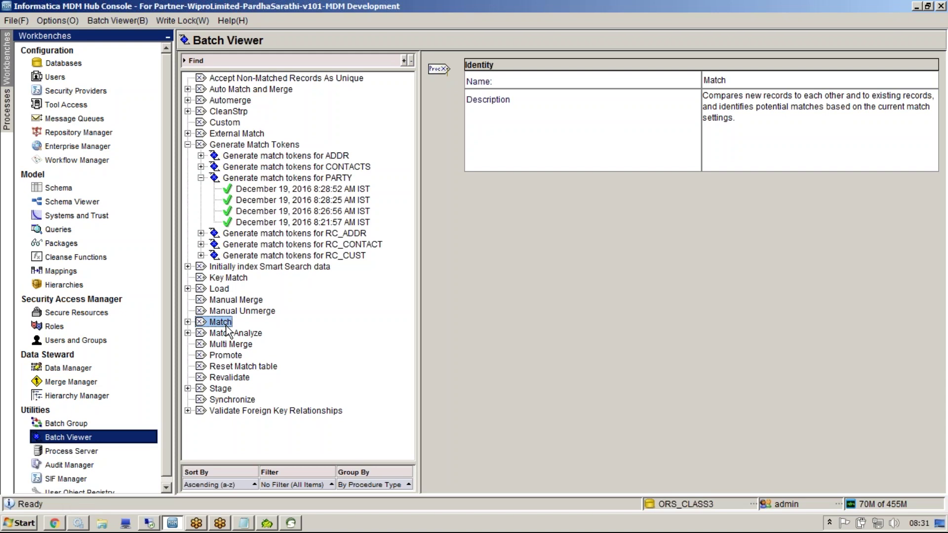
left_click(258, 181)
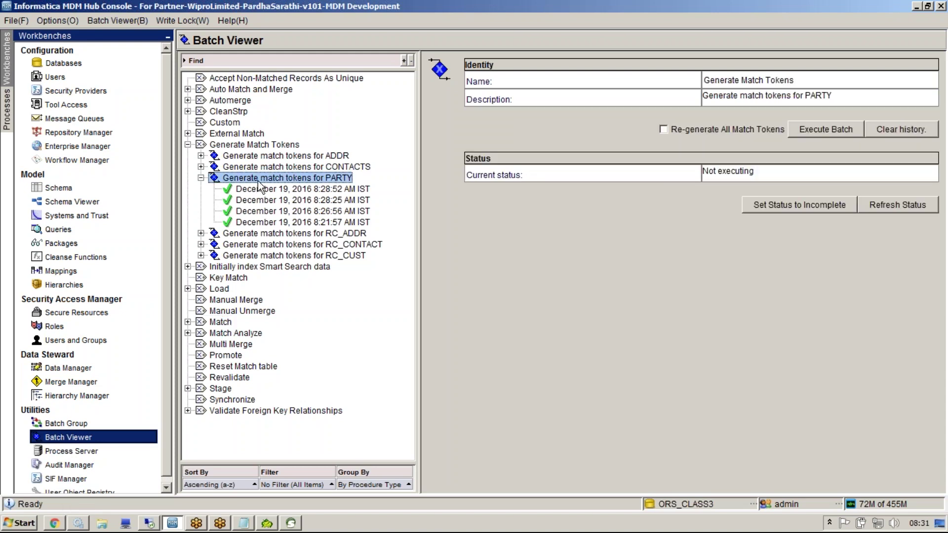
left_click(221, 324)
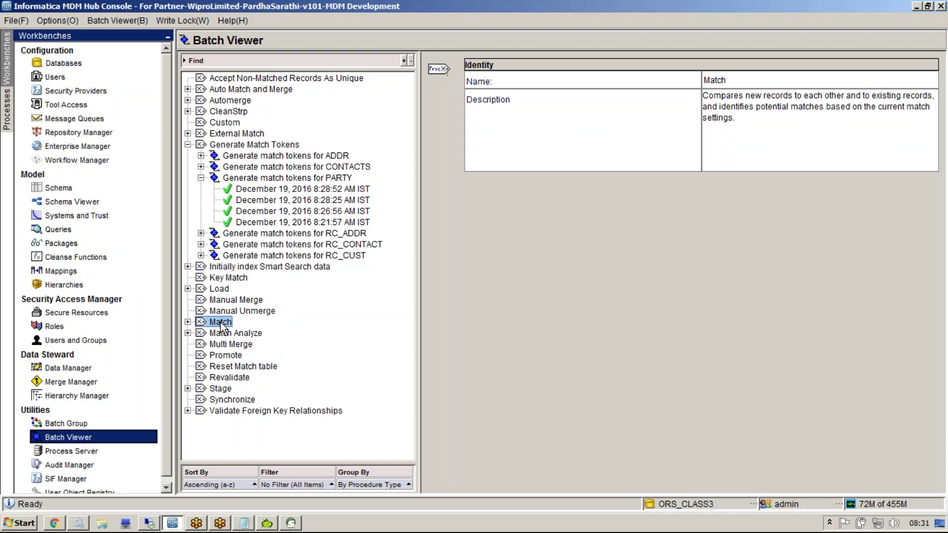
left_click(243, 100)
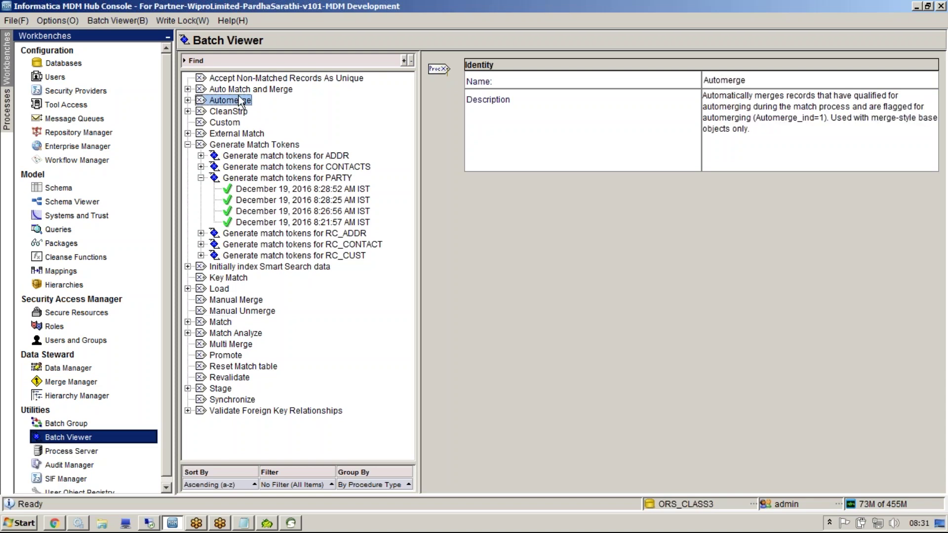
left_click(271, 92)
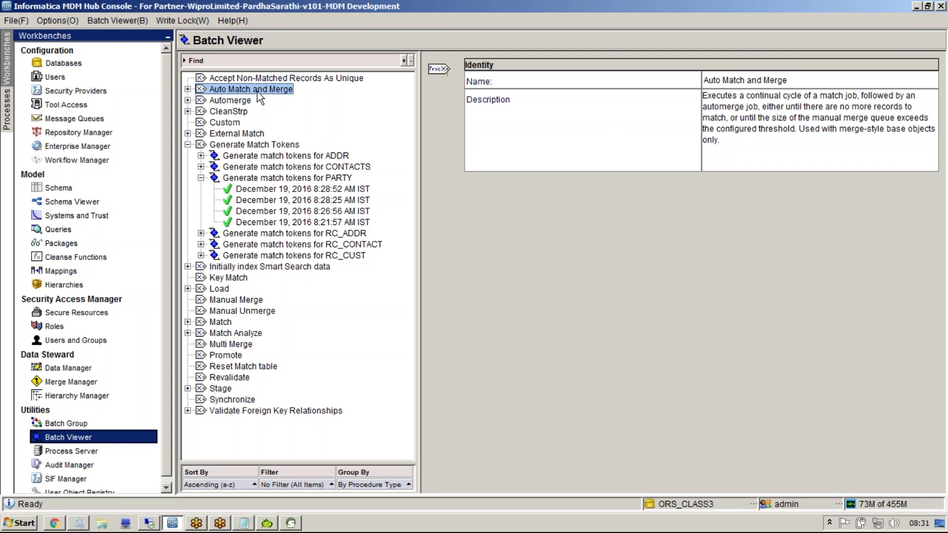
- Open the BG_Load batch group and examine the order of its load jobs
left_click(65, 424)
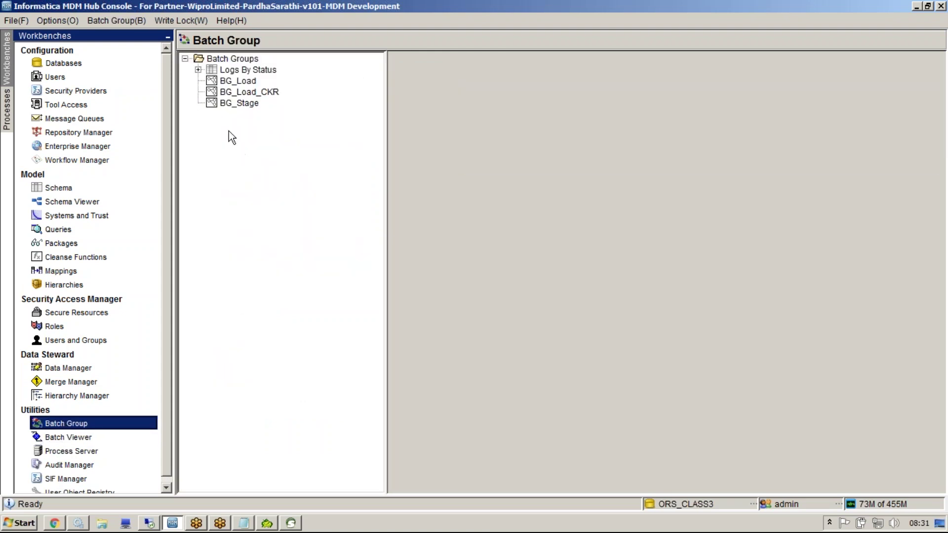
left_click(238, 81)
double_click(241, 83)
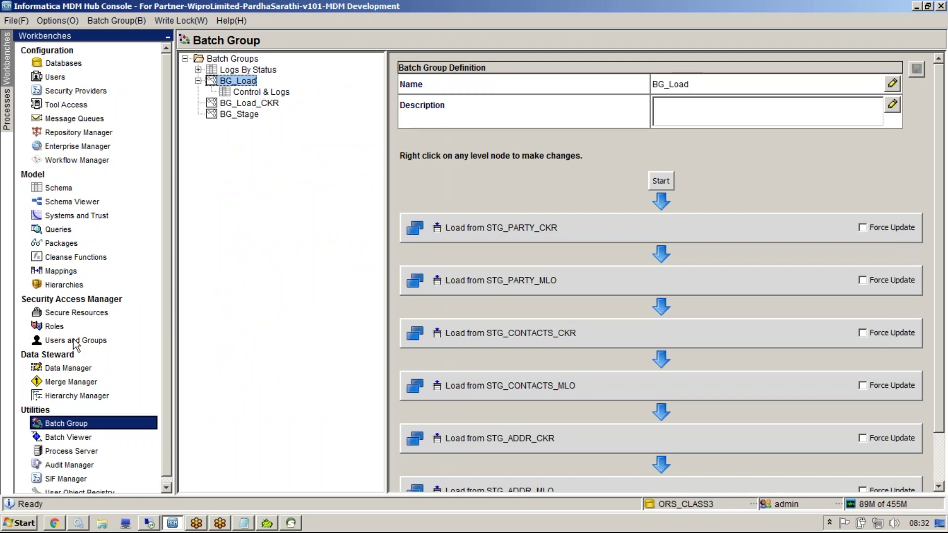
- Return to the Batch Viewer, expand the Match jobs, and display the Match for PARTY job
left_click(69, 437)
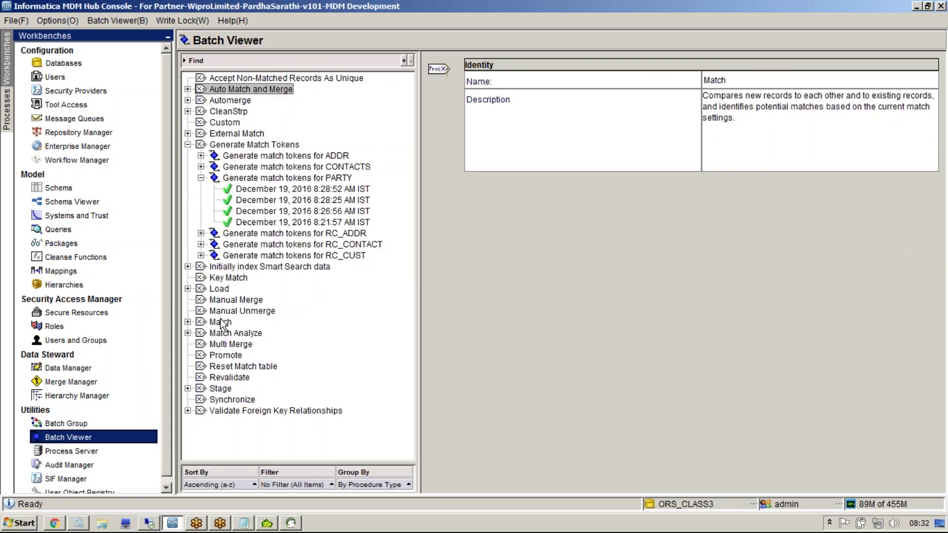
double_click(220, 321)
left_click(260, 353)
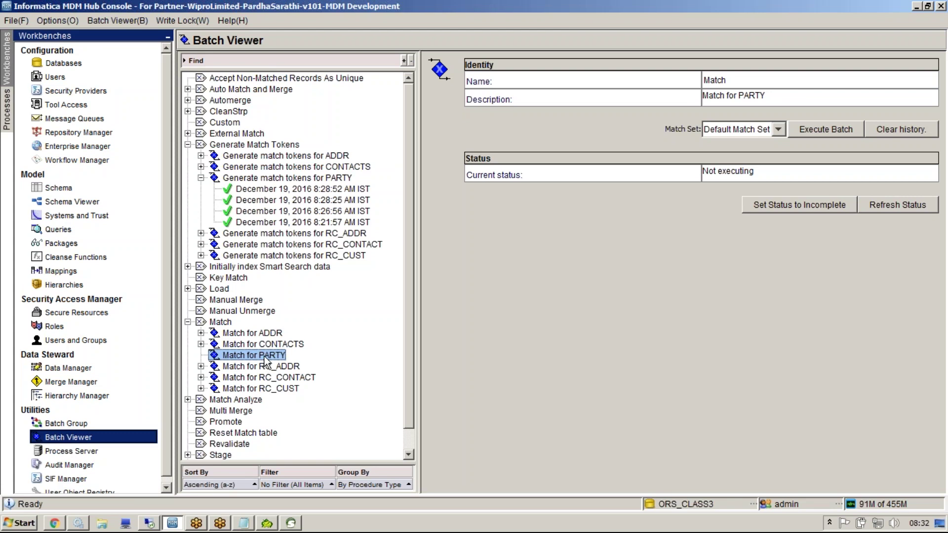
right_click(264, 355)
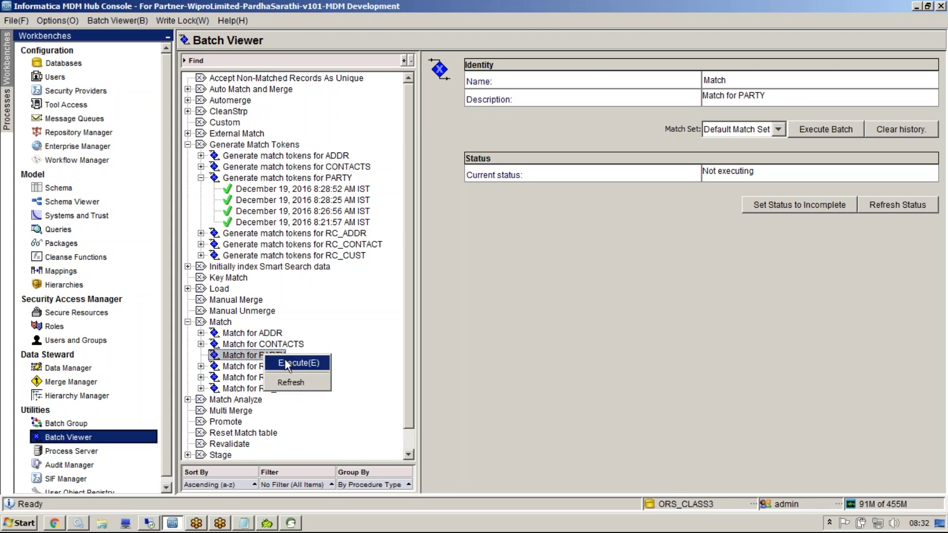
left_click(349, 405)
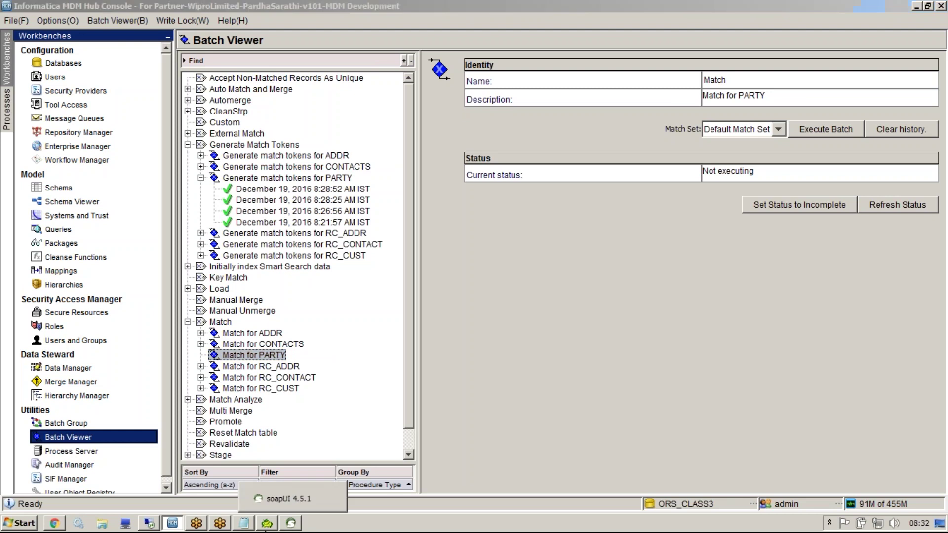
- Switch to Notepad and copy the C_PARTY_MTCH table name from the Matching section's Total Tables list
left_click(269, 526)
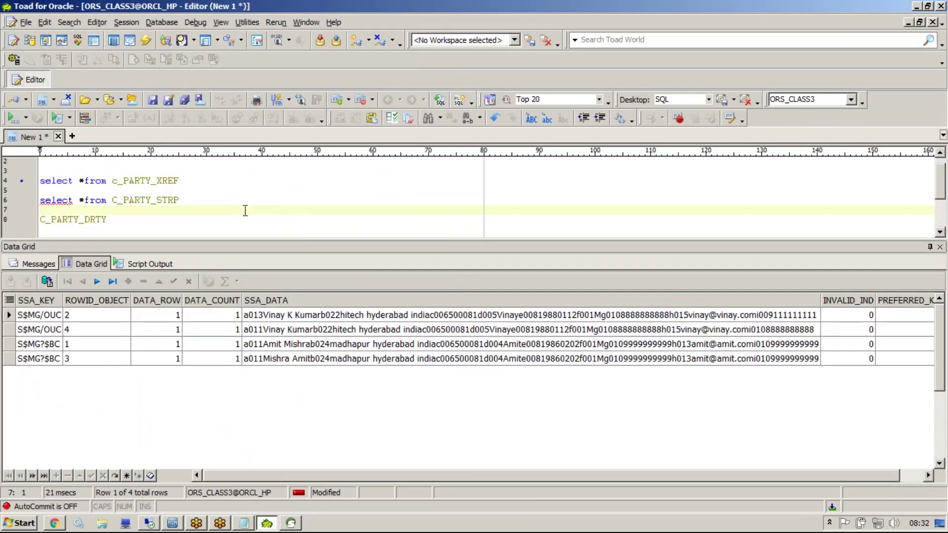
left_click(244, 522)
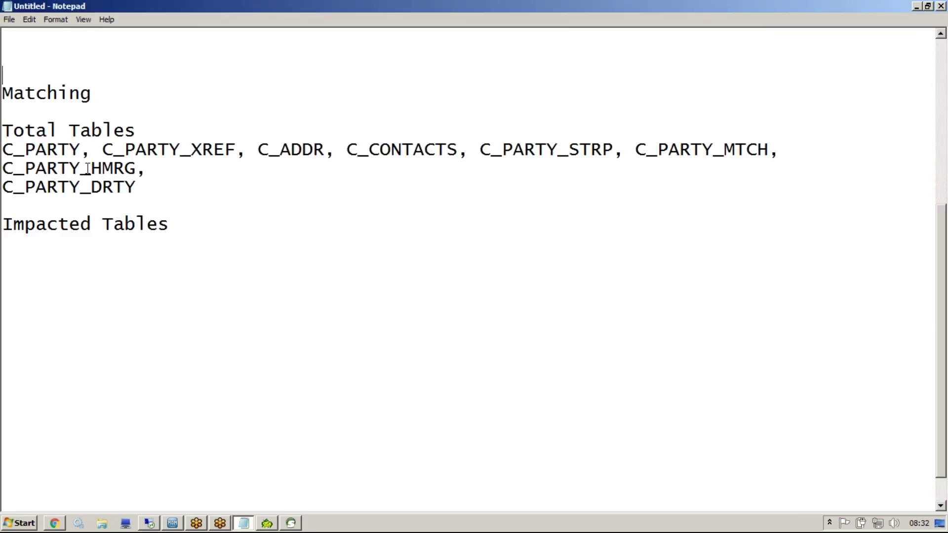
left_click_drag(81, 149, 3, 149)
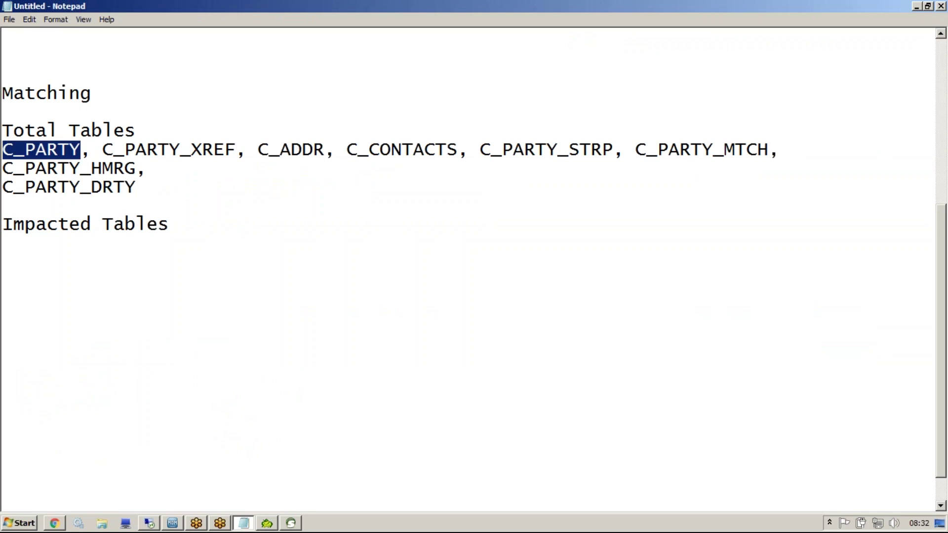
left_click(147, 264)
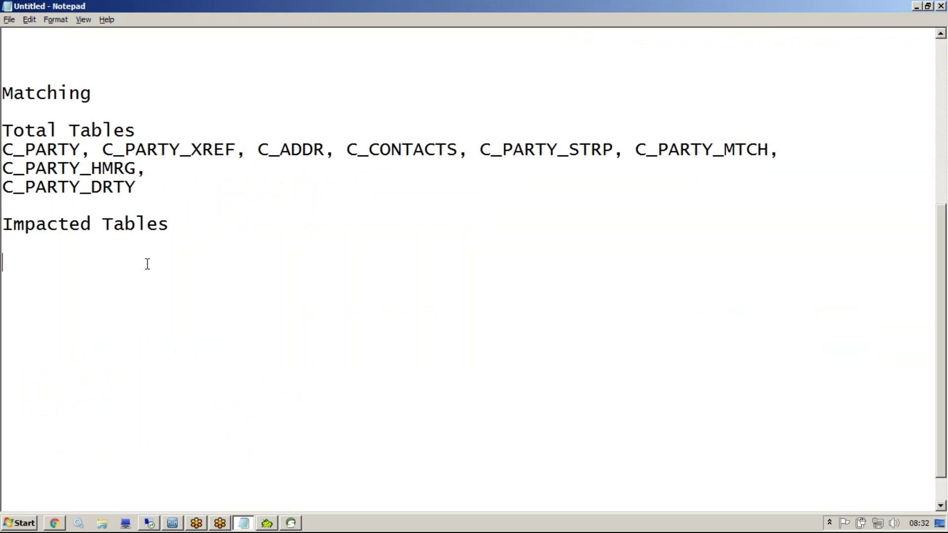
key("alt")
left_click_drag(636, 152, 769, 148)
key("ctrl+c")
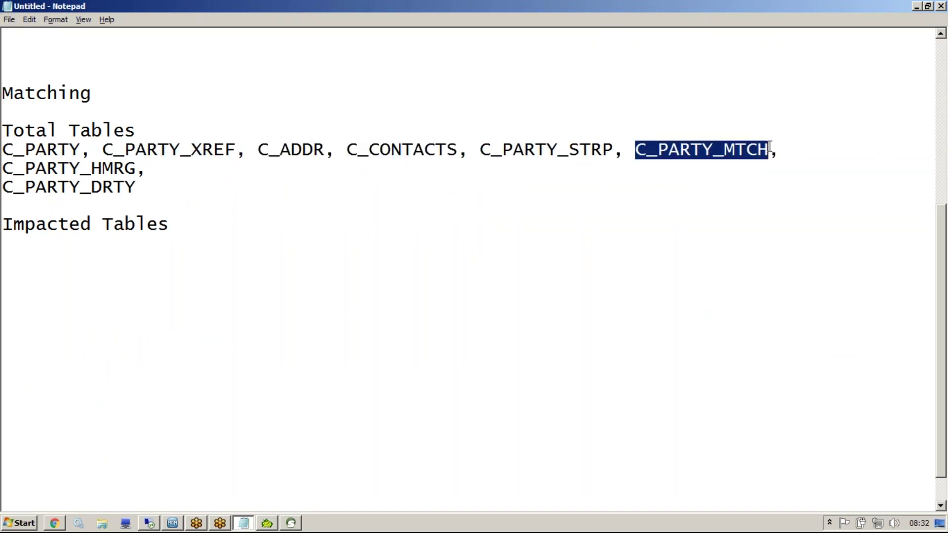
- Switch to Toad, replace C_PARTY_STRP with C_PARTY_MTCH in the select statement, and run the query
key("alt+Tab")
mouse_move(202, 192)
left_mouse_down()
mouse_move(121, 199)
mouse_move(194, 198)
left_mouse_up()
left_click(121, 199)
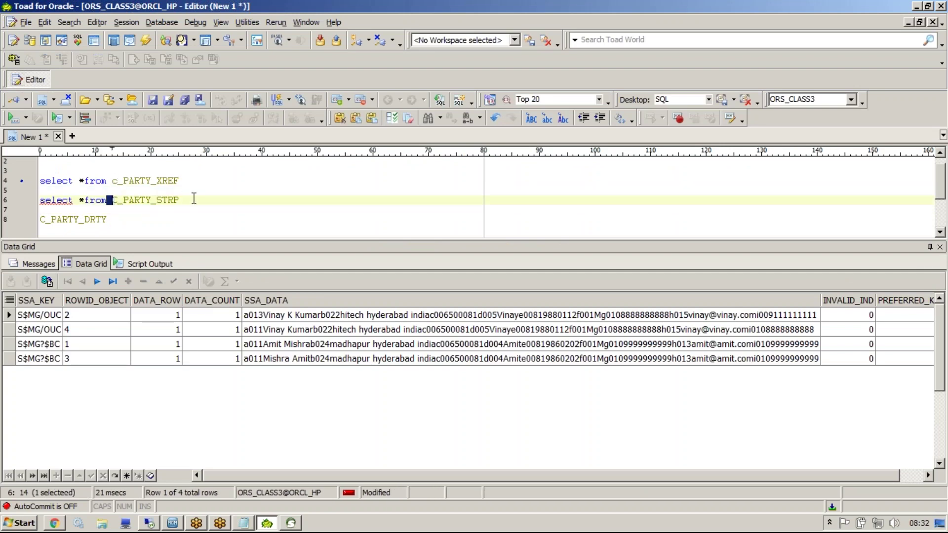
key("Delete")
key("ctrl+v")
key("F9")
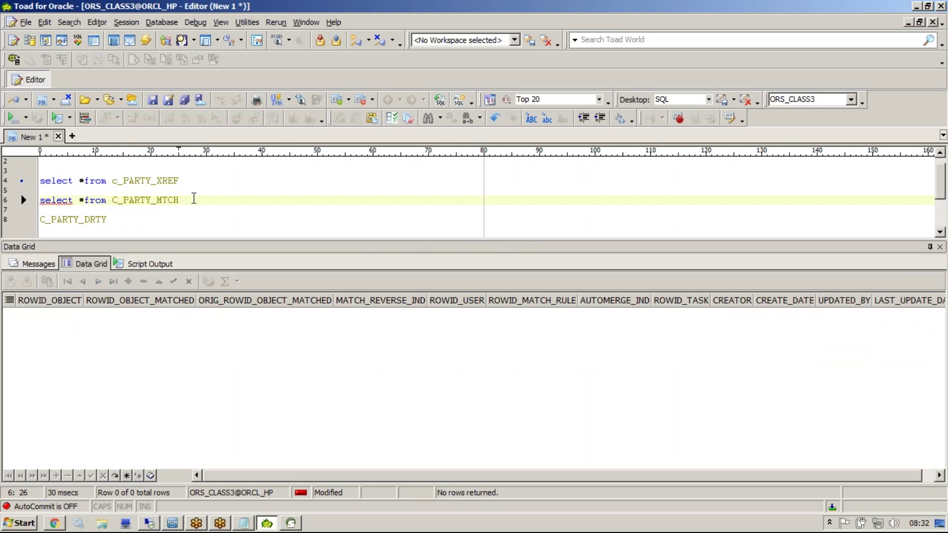
- Switch to Notepad and delete the C_PARTY_DRTY line from the Matching section's Total Tables list
key("alt+Tab")
left_click_drag(148, 168, 7, 171)
left_click_drag(152, 192, 4, 192)
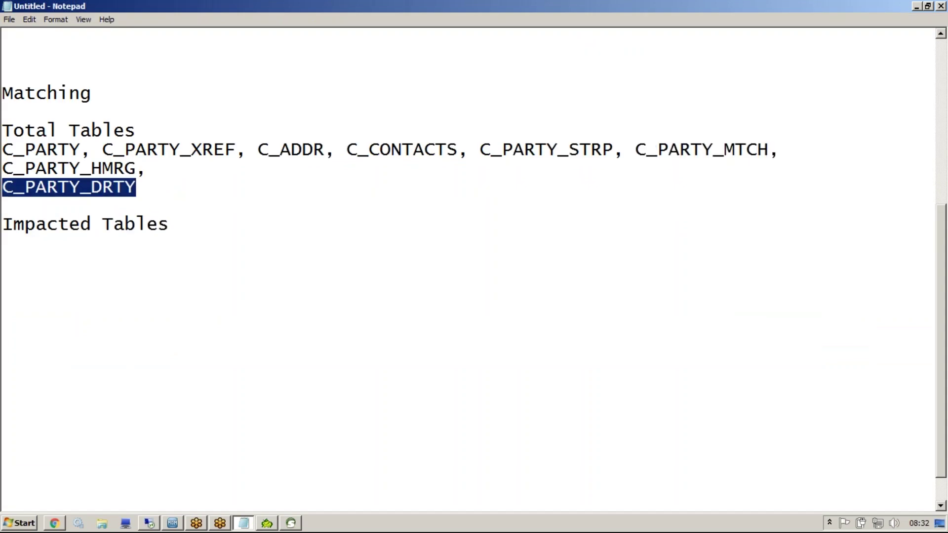
key("BackSpace")
key("BackSpace")
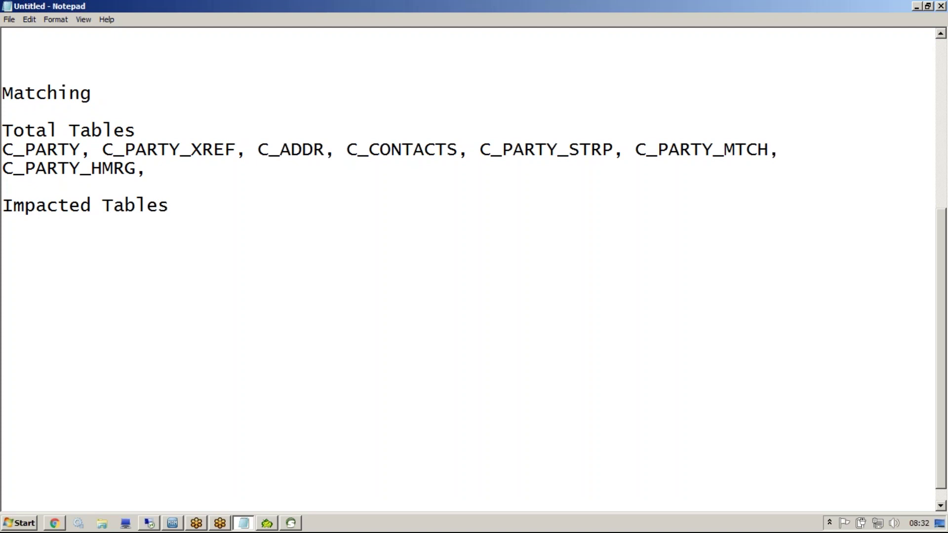
key("shift+Home")
key("BackSpace")
type("/")
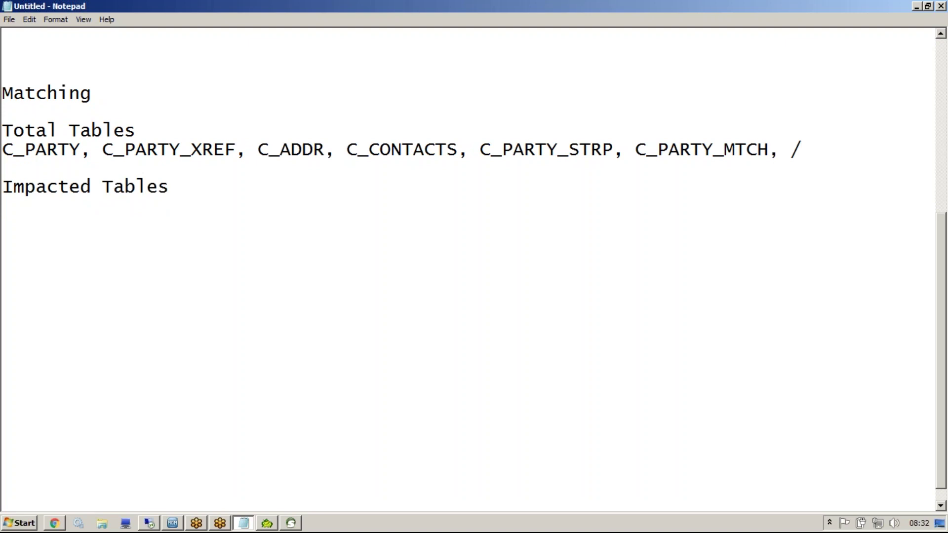
key("ctrl+z")
- Remove the trailing comma after C_PARTY_HMRG in the Total Tables list
left_click_drag(268, 194, 149, 169)
key("BackSpace")
key("BackSpace")
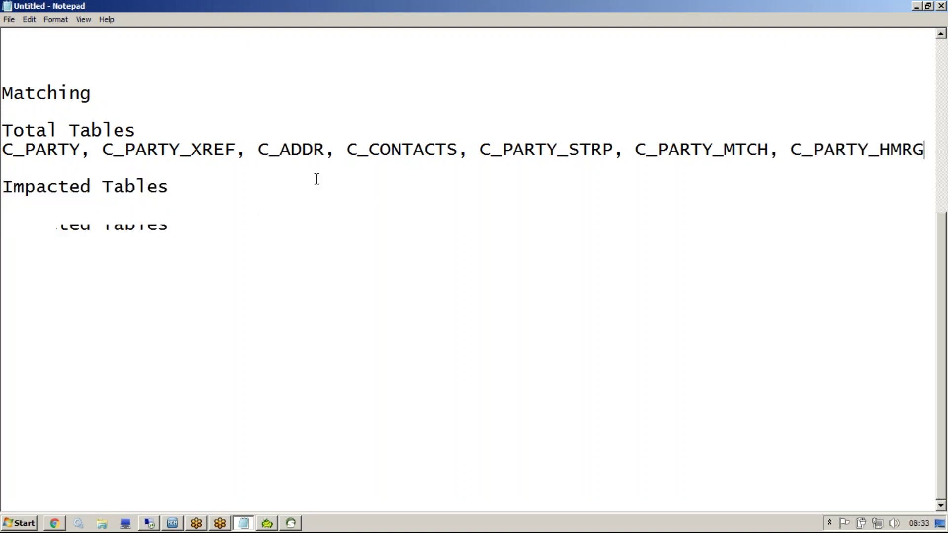
key("Up")
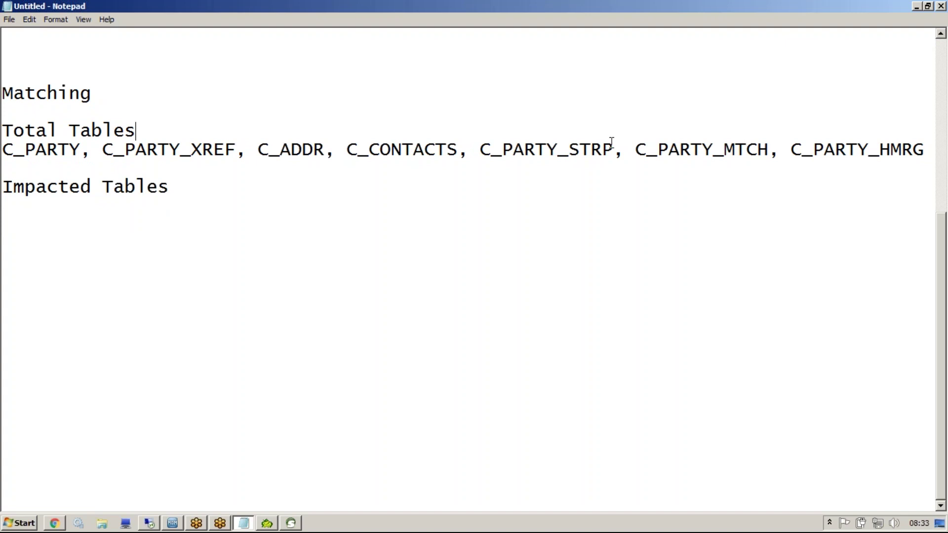
left_click_drag(613, 149, 205, 146)
left_click(134, 137)
- Switch to the Informatica MDM Hub Console, execute the Match for PARTY batch and open the new run's details
key("alt+Tab")
key("alt+Tab")
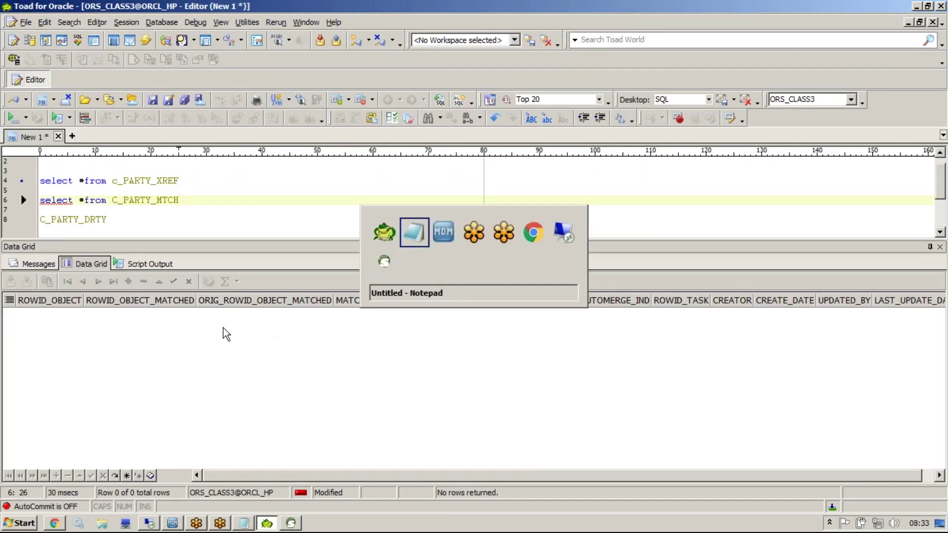
right_click(256, 359)
left_click(275, 366)
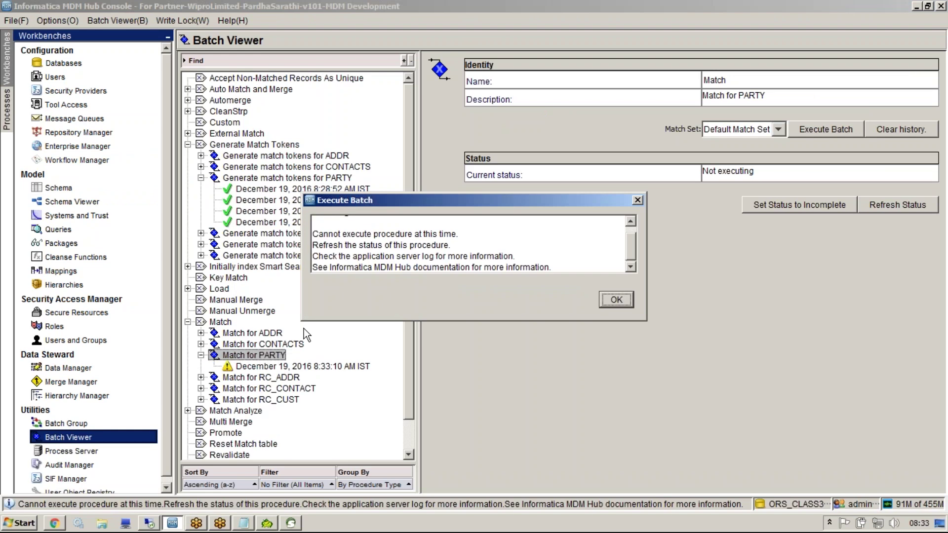
left_click(614, 301)
left_click(298, 366)
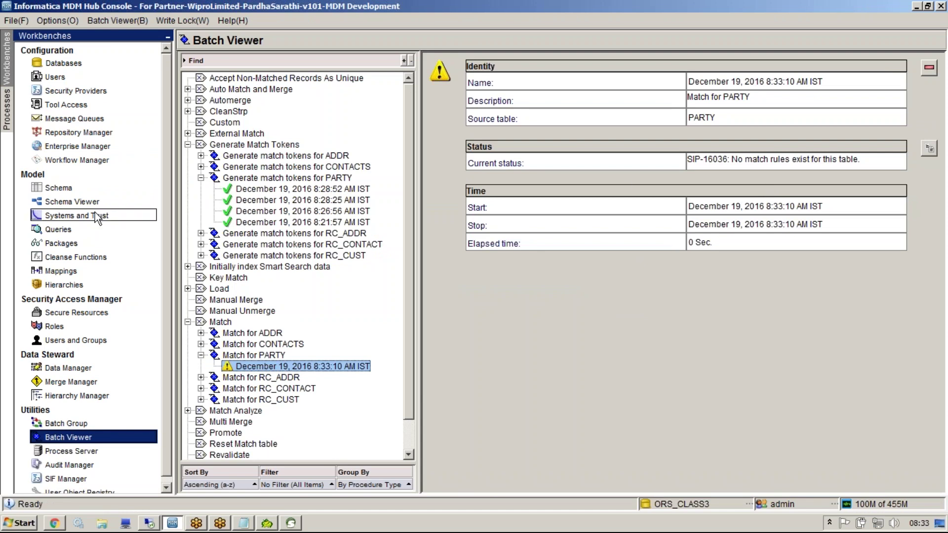
- Examine the match rules of the MtchParty rule set in the PARTY base object's match/merge setup
left_click(73, 188)
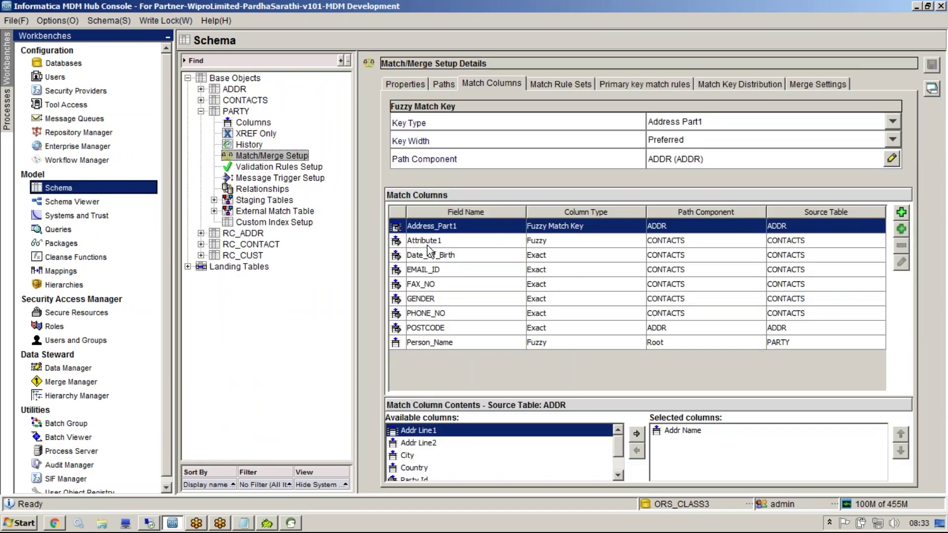
left_click(539, 83)
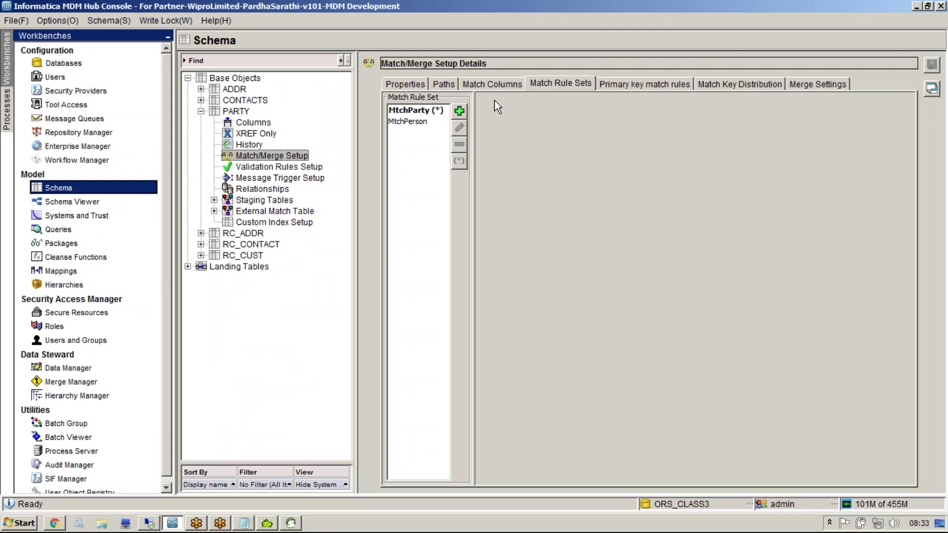
left_click(409, 110)
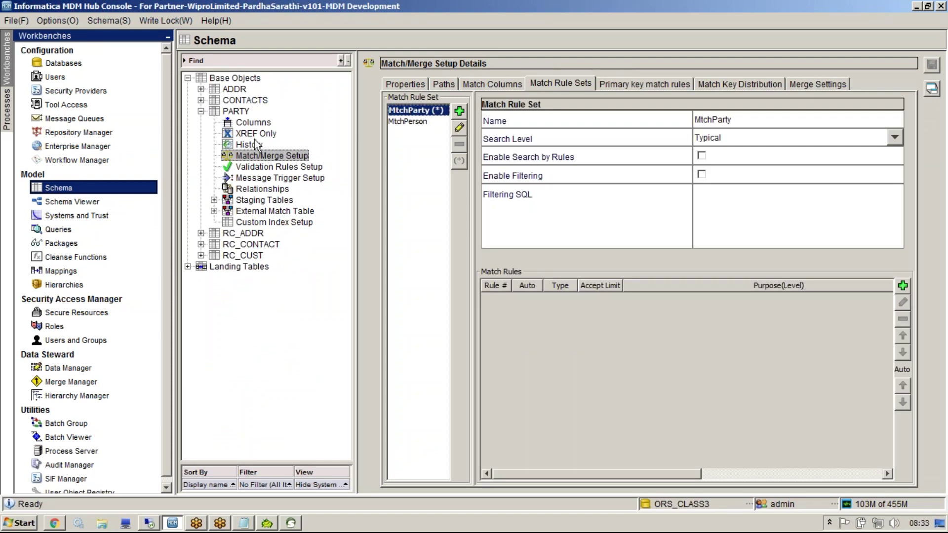
- Set the match set of the Match for PARTY batch to MtchParty
left_click(73, 437)
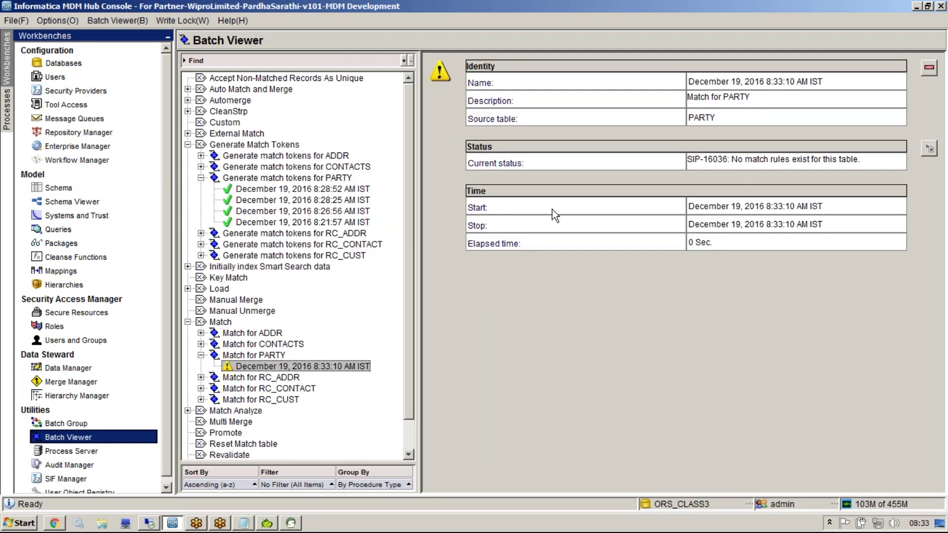
left_click(267, 356)
left_click(740, 129)
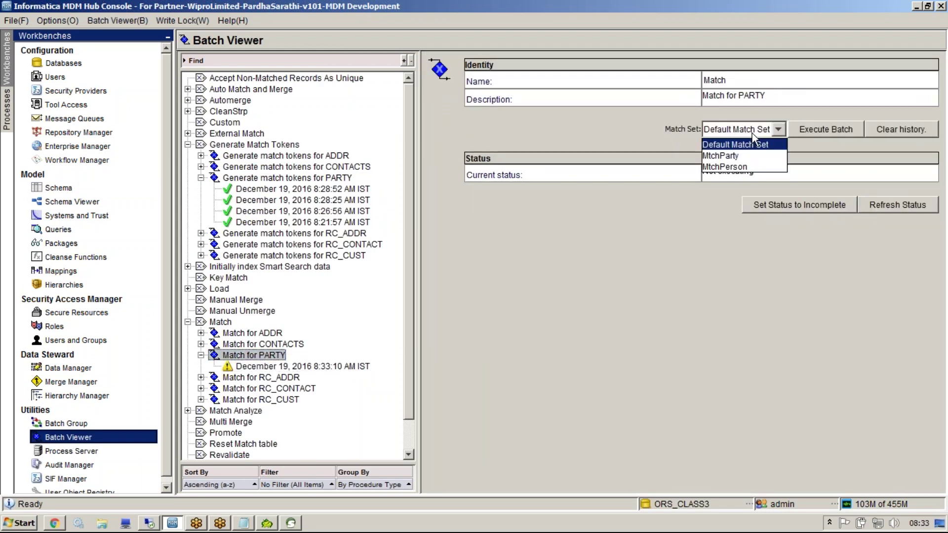
left_click(728, 156)
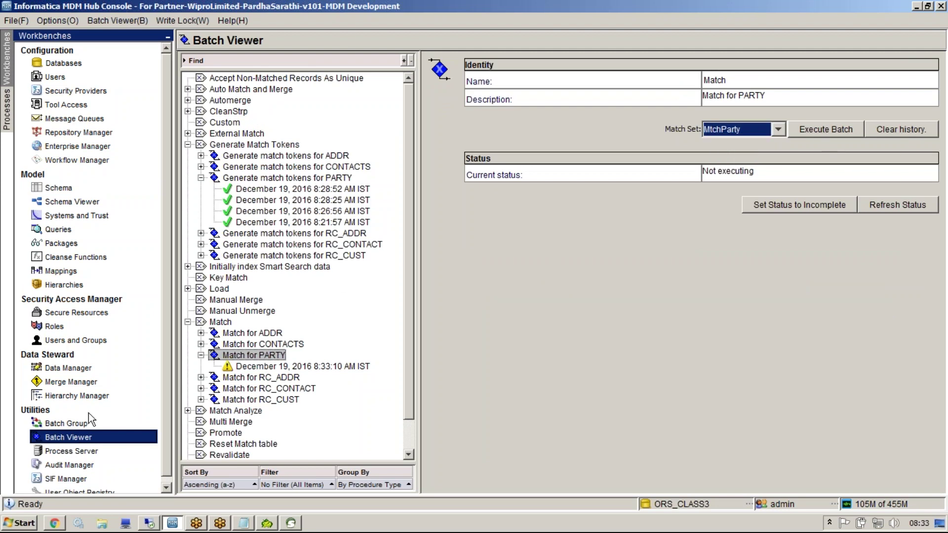
- Delete the MtchPerson match rule set from the PARTY base object
left_click(87, 189)
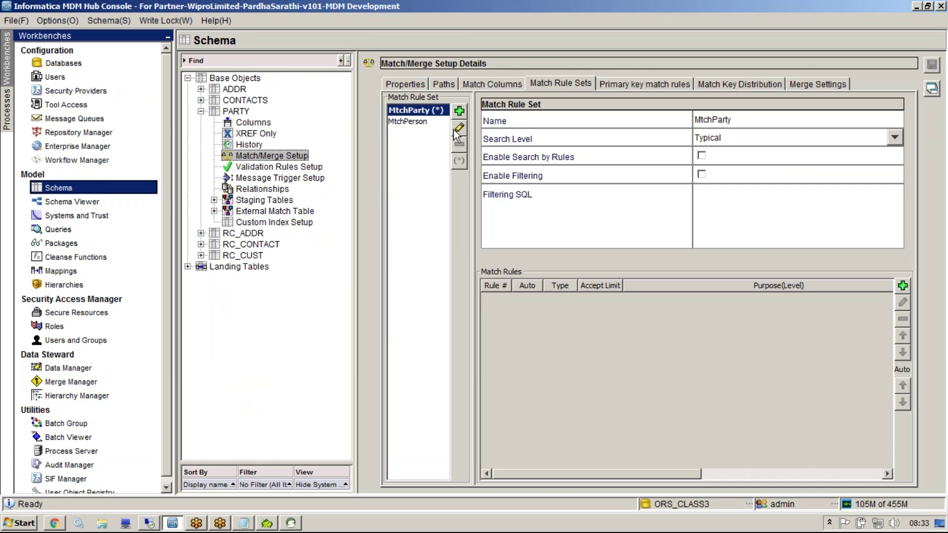
left_click(422, 126)
left_click(459, 144)
left_click(637, 315)
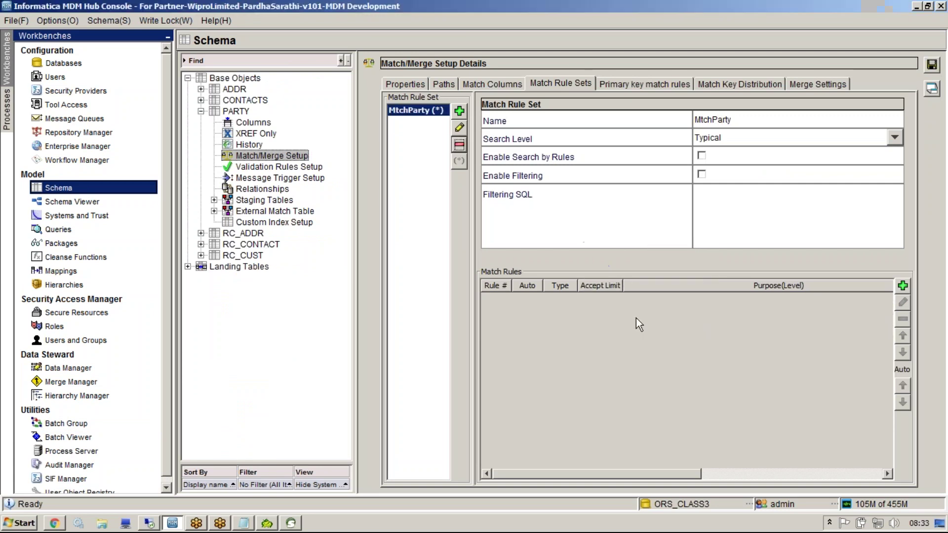
left_click(90, 438)
left_click(704, 295)
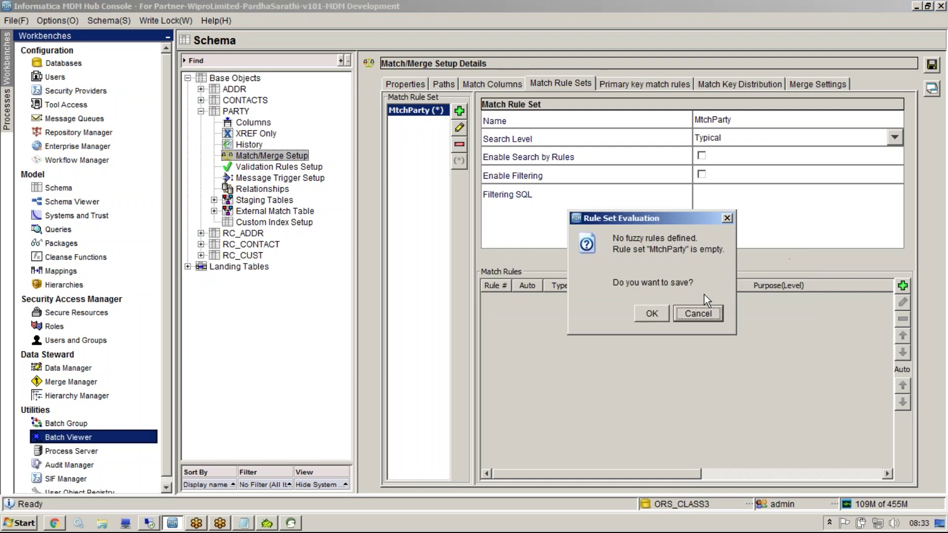
left_click(649, 315)
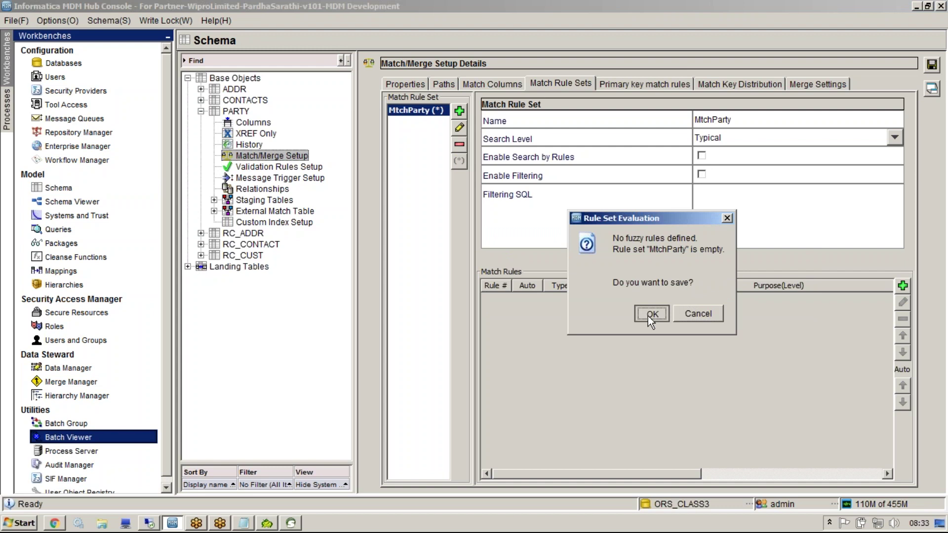
left_click(699, 312)
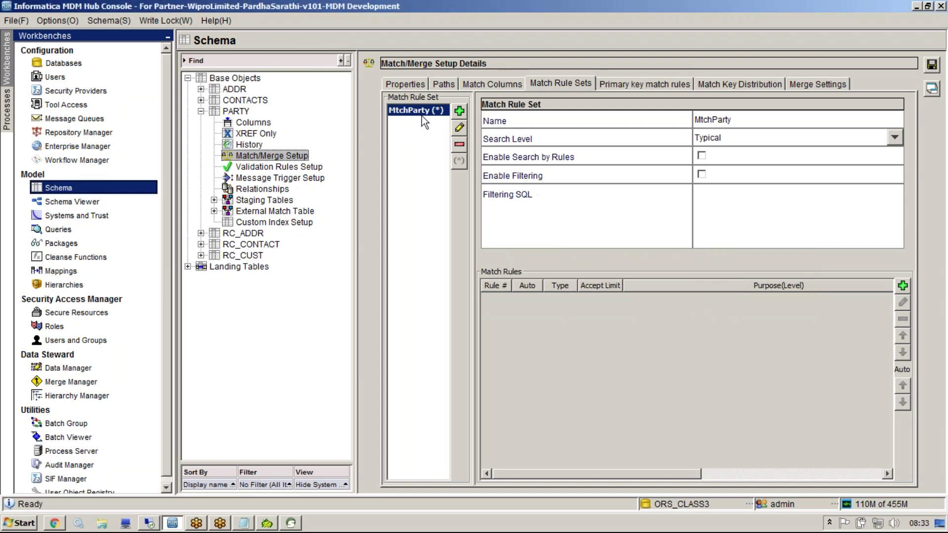
- Start a fuzzy match rule in MtchParty with the match columns Person_Name, Date_Of_Birth and GENDER
left_click(902, 286)
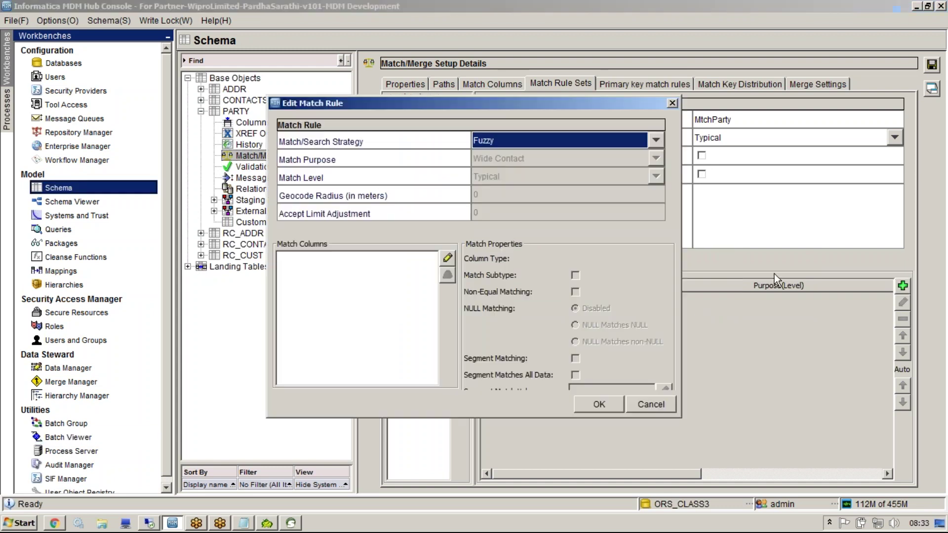
left_click(447, 256)
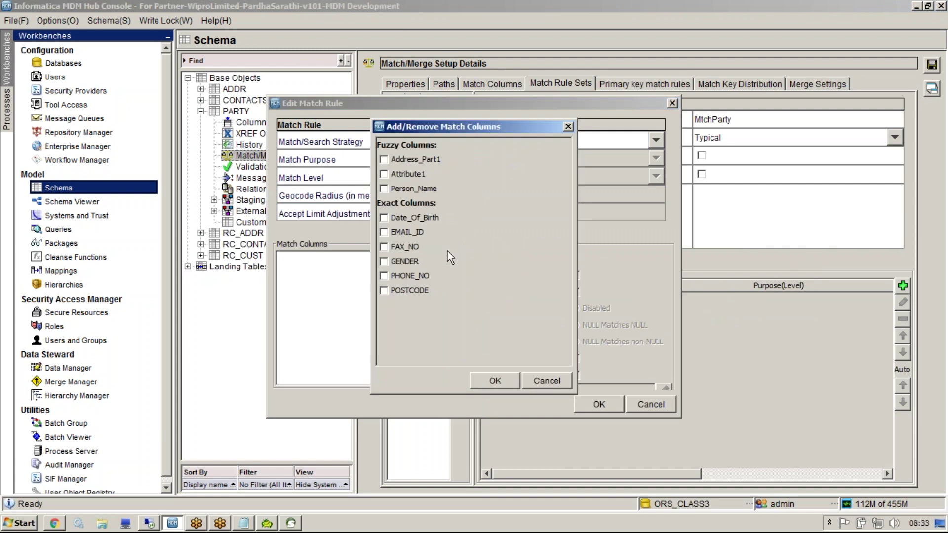
left_click(383, 159)
left_click(384, 189)
left_click(384, 218)
left_click(383, 261)
left_click(495, 381)
- Set the fuzzy rule's match purpose to Person Name, add the rule and mark it for automatic merging
left_click(654, 158)
scroll(654, 183, "down", 2)
left_click(598, 223)
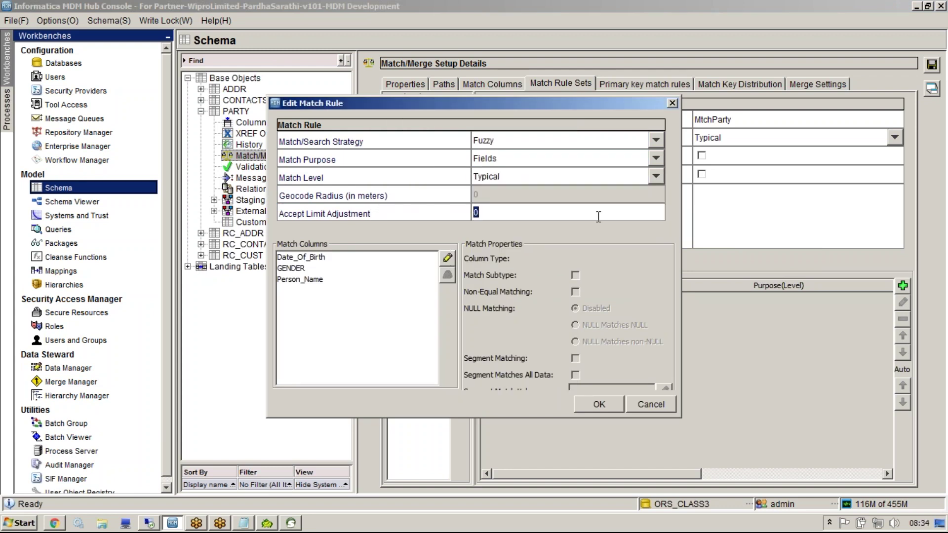
left_click(655, 158)
left_click(586, 211)
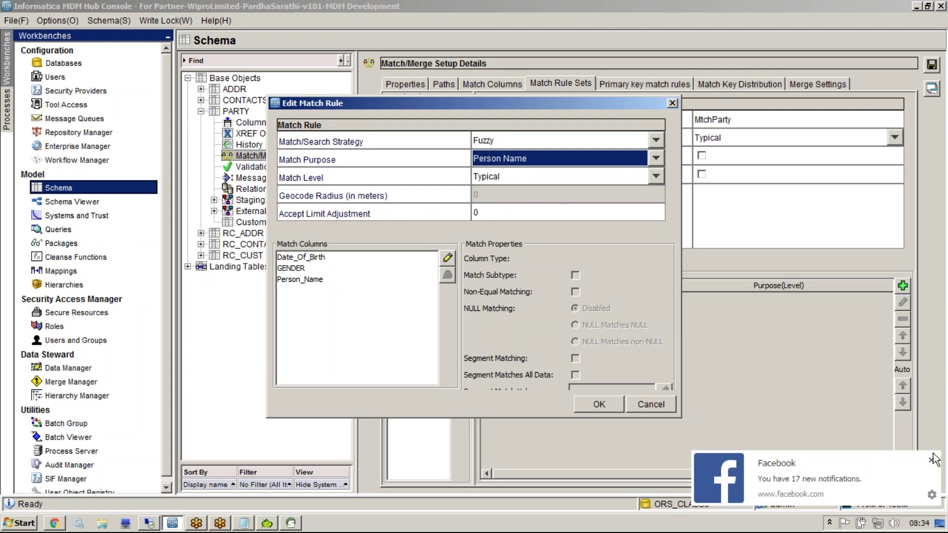
left_click(599, 403)
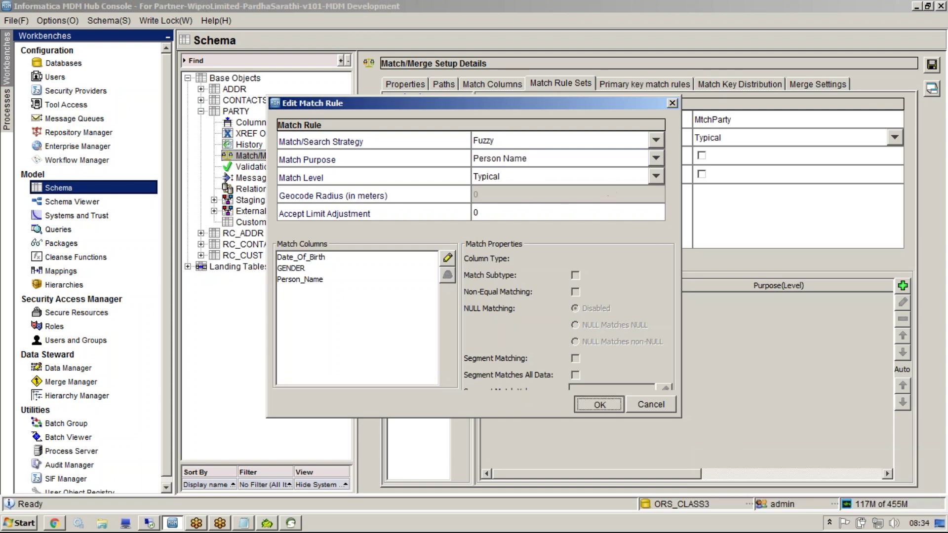
left_click(846, 300)
left_click(902, 385)
- Start a second match rule and look up Rule 2's logic on the Customer Match Sheet of the MDM data model workbook
left_click(902, 301)
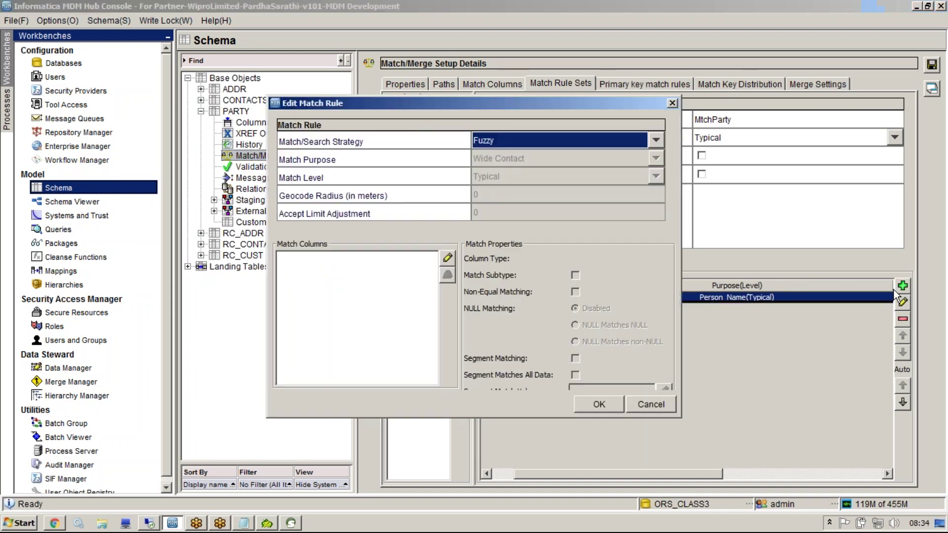
left_click(102, 523)
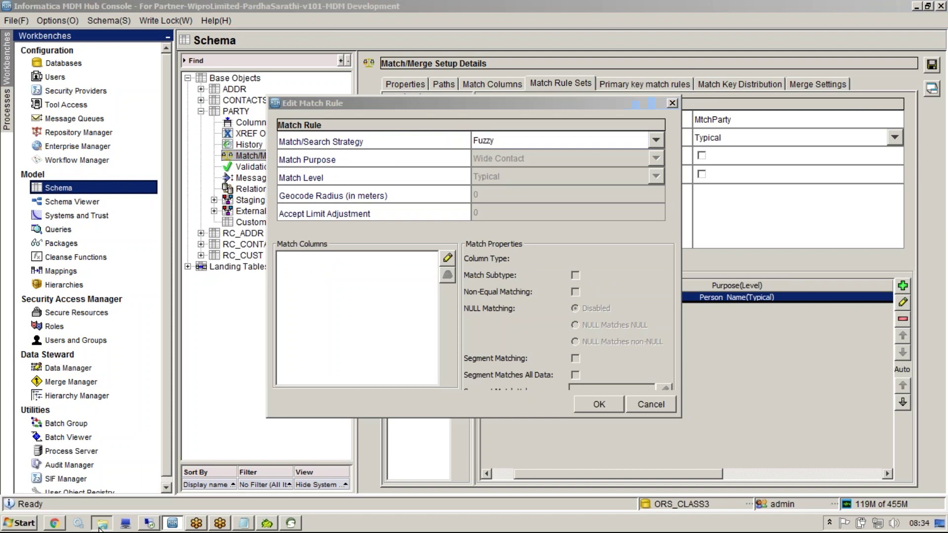
left_click(91, 124)
left_click(92, 112)
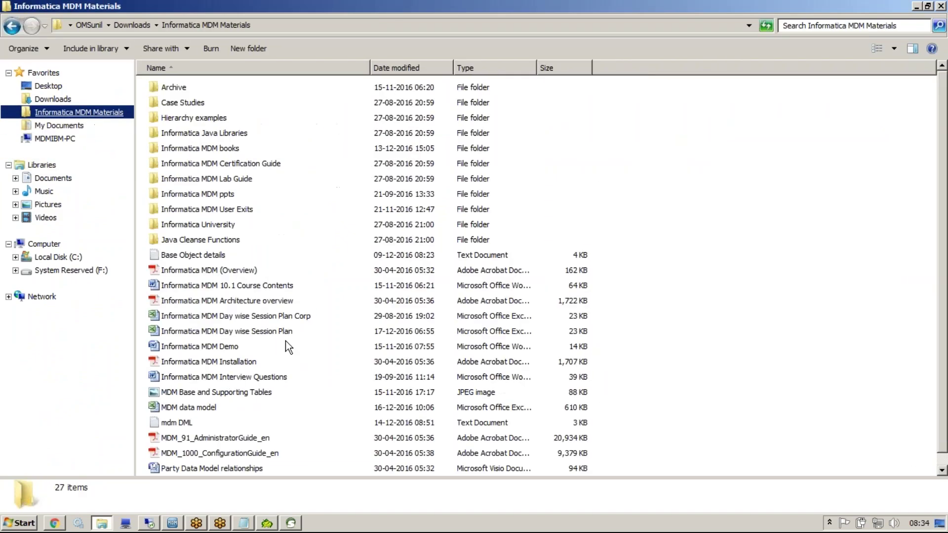
left_click(209, 406)
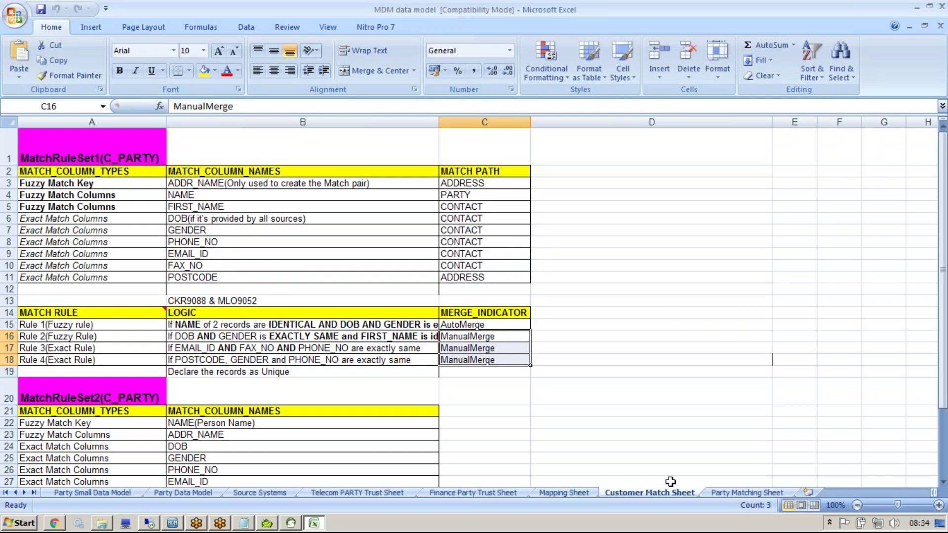
left_click(216, 338)
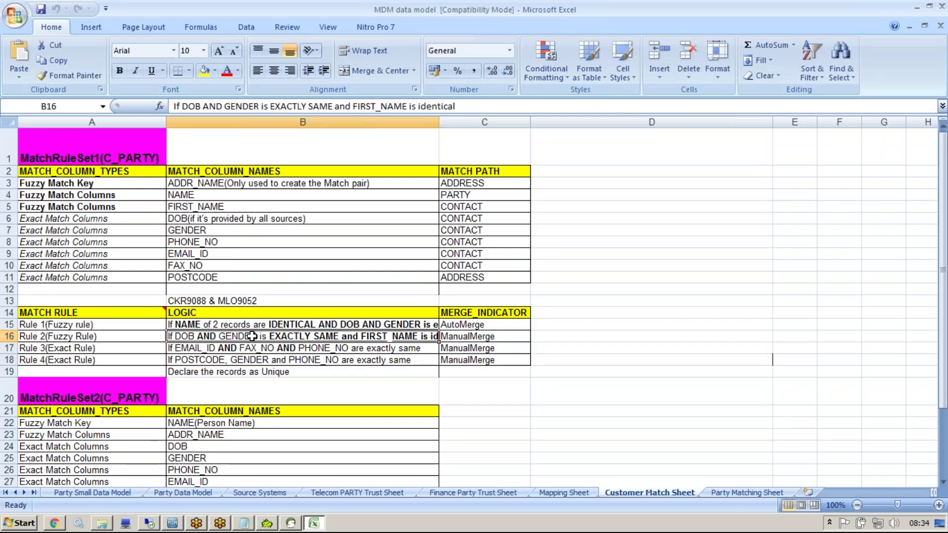
- Return to the MDM Hub Console and give the second rule the match columns Attribute1, Date_Of_Birth and GENDER
key("alt+Tab")
key("alt+Tab")
key("Tab")
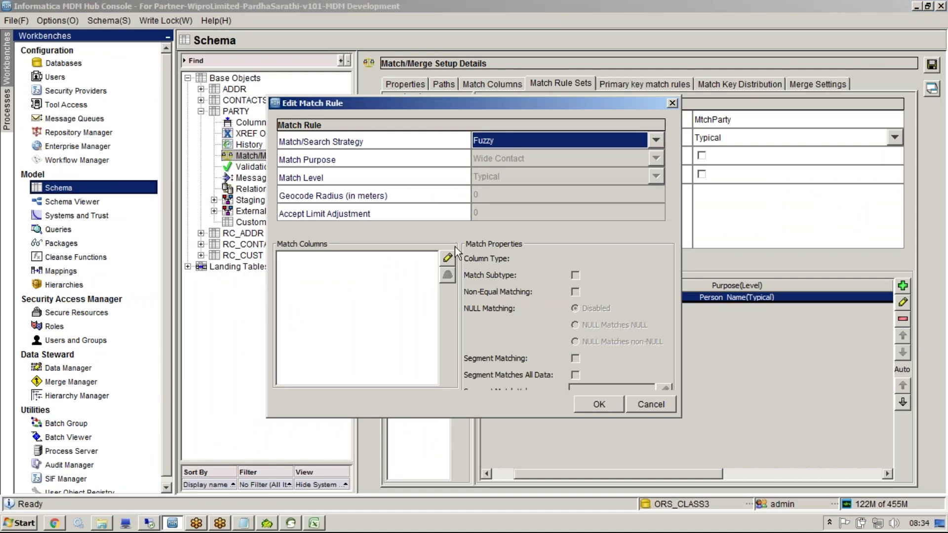
left_click(447, 257)
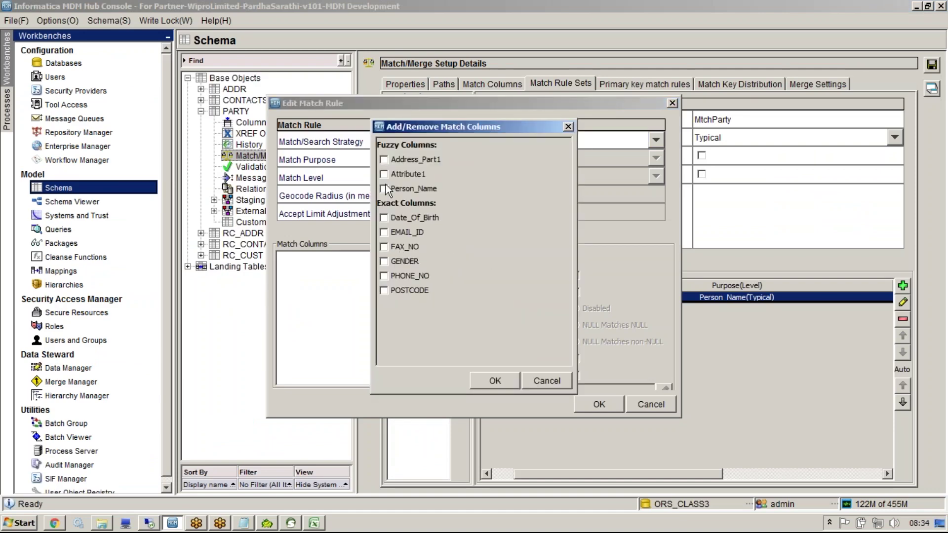
left_click(384, 261)
left_click(509, 381)
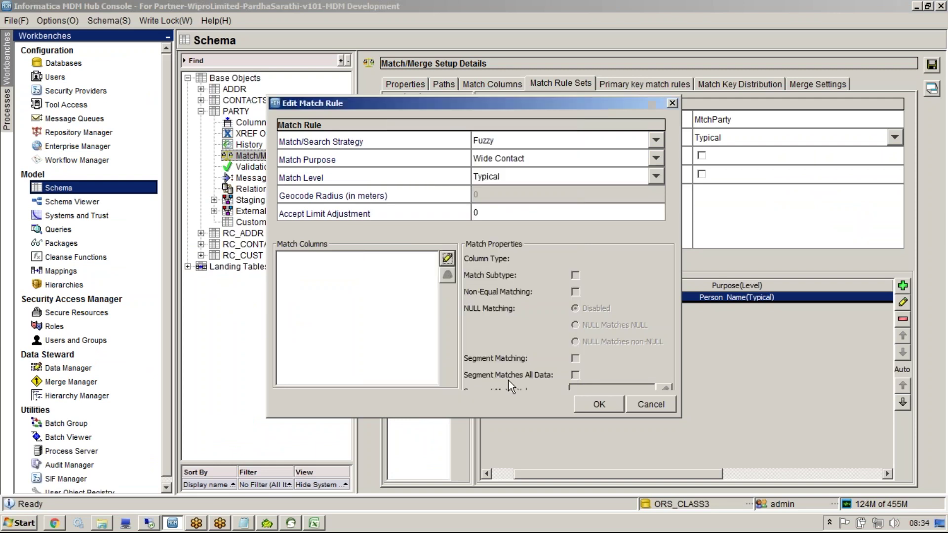
- Set the second fuzzy rule's match purpose to Fields and add the rule
left_click(655, 159)
left_click_drag(659, 200, 643, 229)
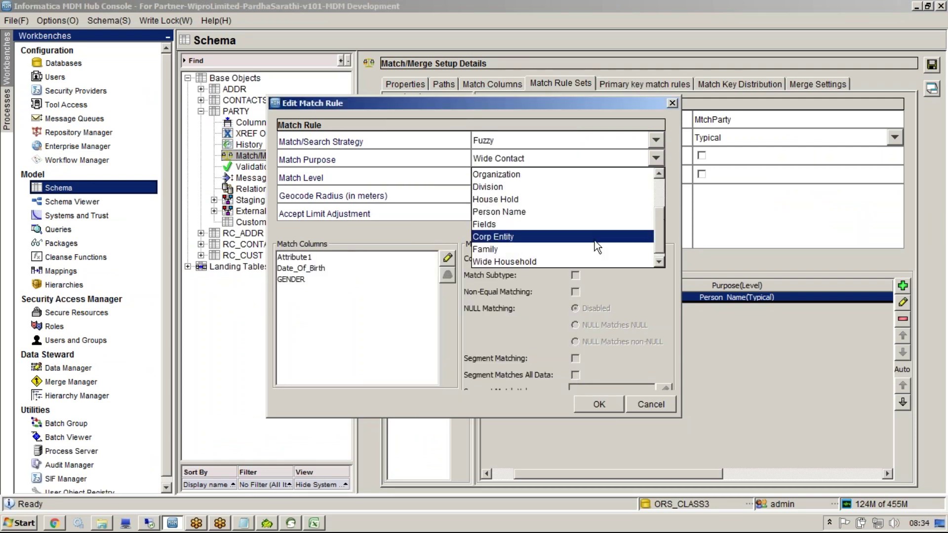
left_click(586, 228)
left_click(604, 398)
- Start a third match rule and check Rule 3's logic in the MDM data model workbook
left_click(903, 287)
key("alt+Tab")
key("alt+Tab")
key("alt+Tab")
key("alt+Tab")
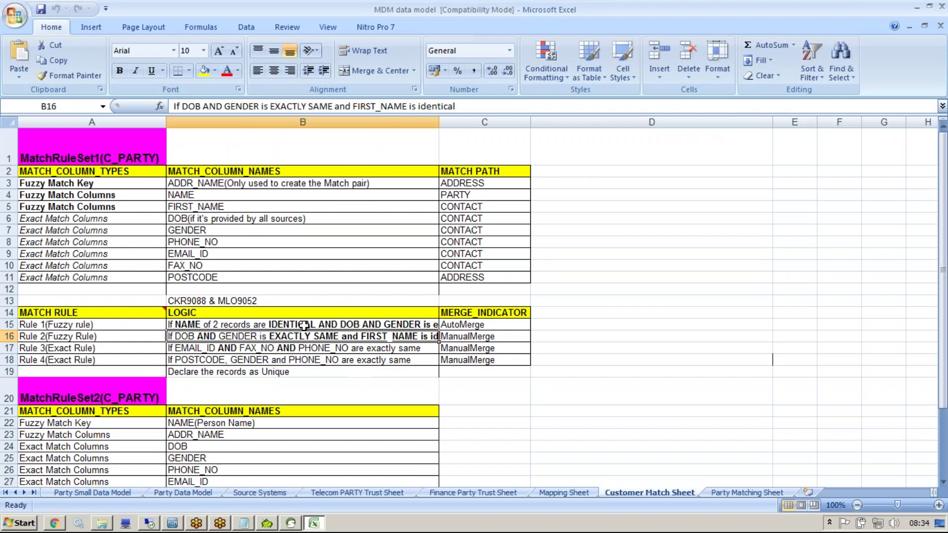
- Back in the MDM Hub Console, add the third rule as an Exact rule on EMAIL_ID, FAX_NO and PHONE_NO
key("alt+Tab")
left_click(512, 141)
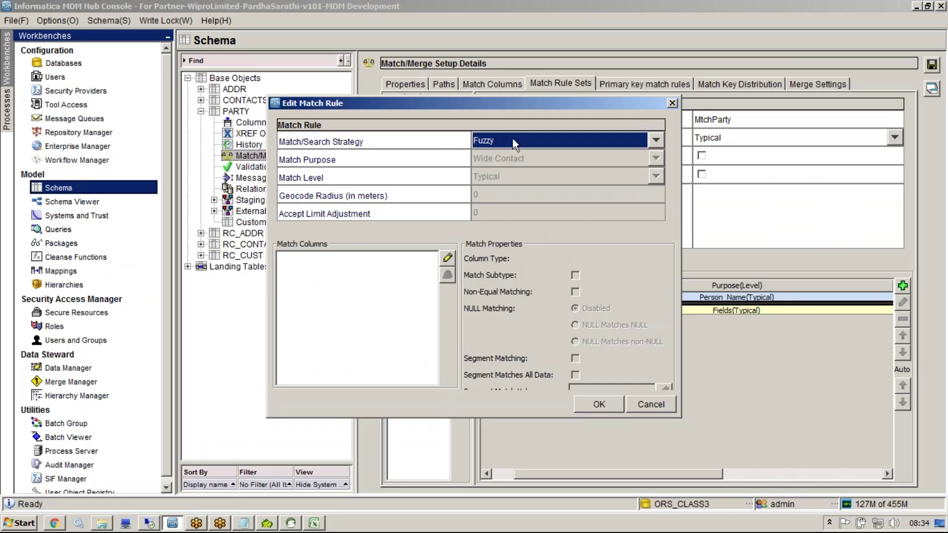
left_click(496, 146)
left_click(489, 169)
left_click(452, 260)
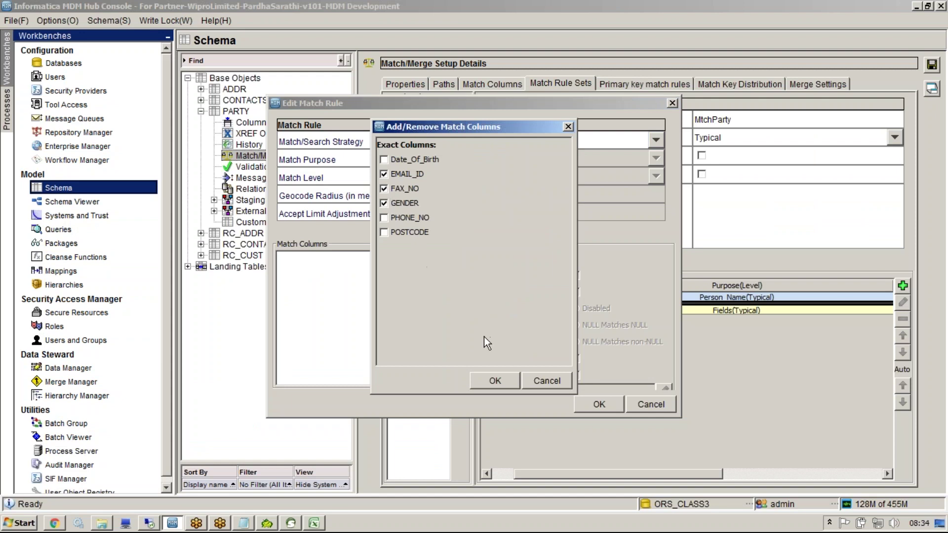
left_click(384, 203)
left_click(384, 218)
left_click(495, 381)
left_click(604, 405)
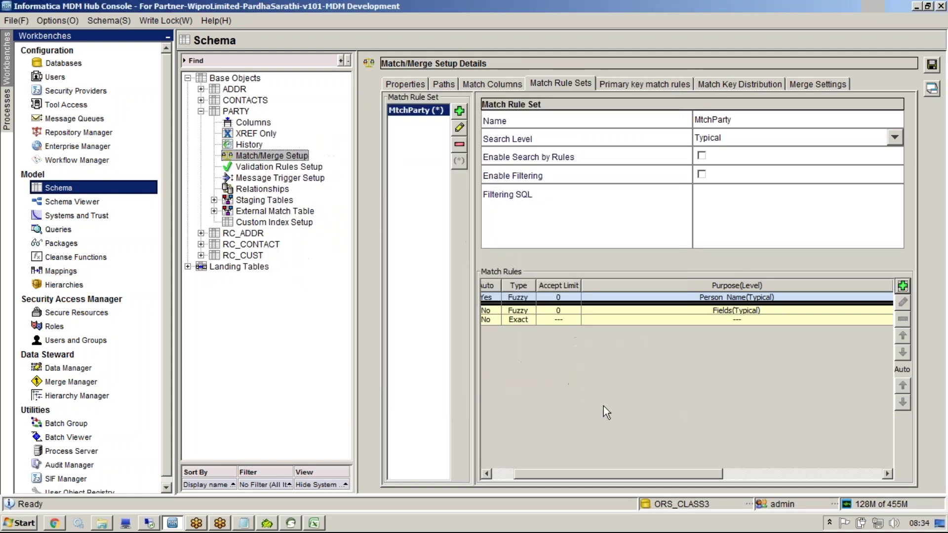
- Start a fourth match rule, check Rule 4's logic in the workbook, and give the rule the columns GENDER, PHONE_NO and POSTCODE
left_click(902, 287)
key("alt+Tab")
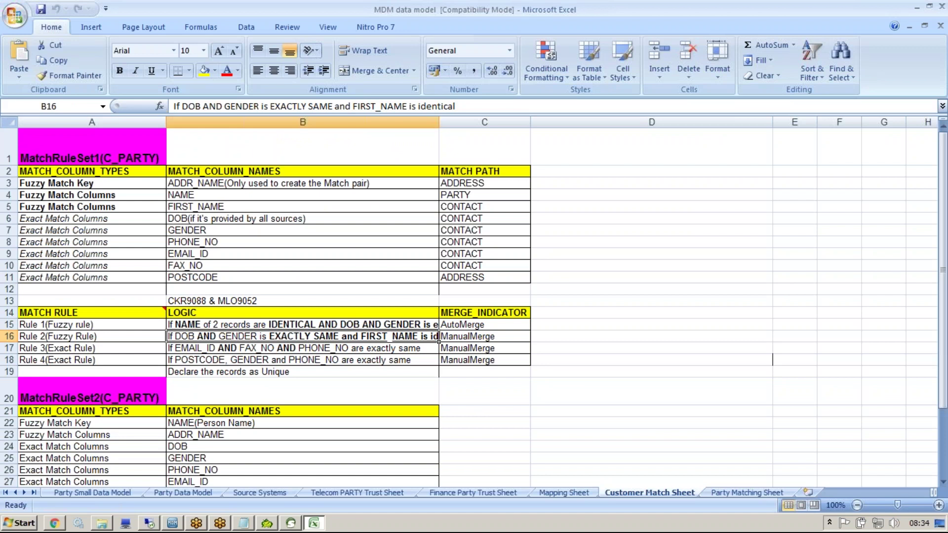
key("alt+Tab")
left_click(444, 227)
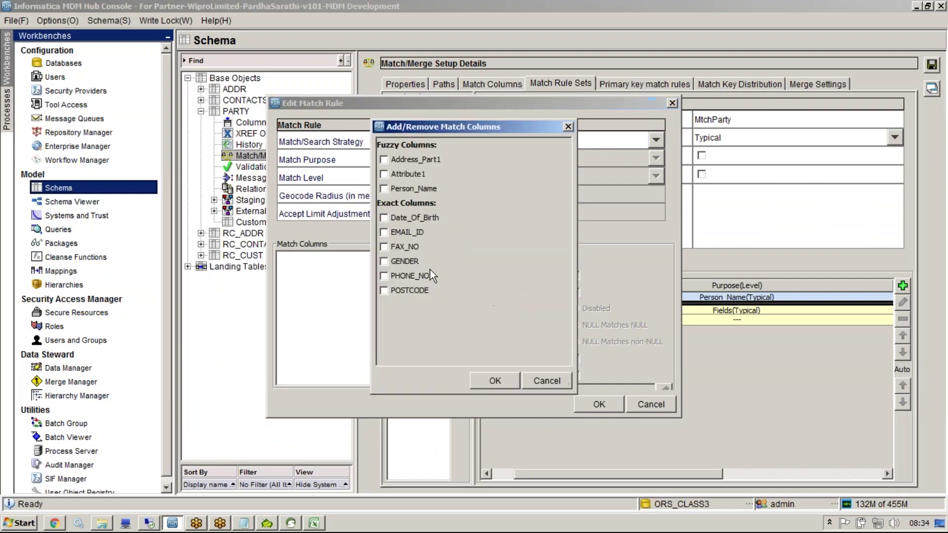
left_click(384, 290)
left_click(384, 262)
left_click(512, 380)
- Set the fourth rule's match/search strategy to Filtered and add the rule
left_click(563, 140)
left_click(508, 163)
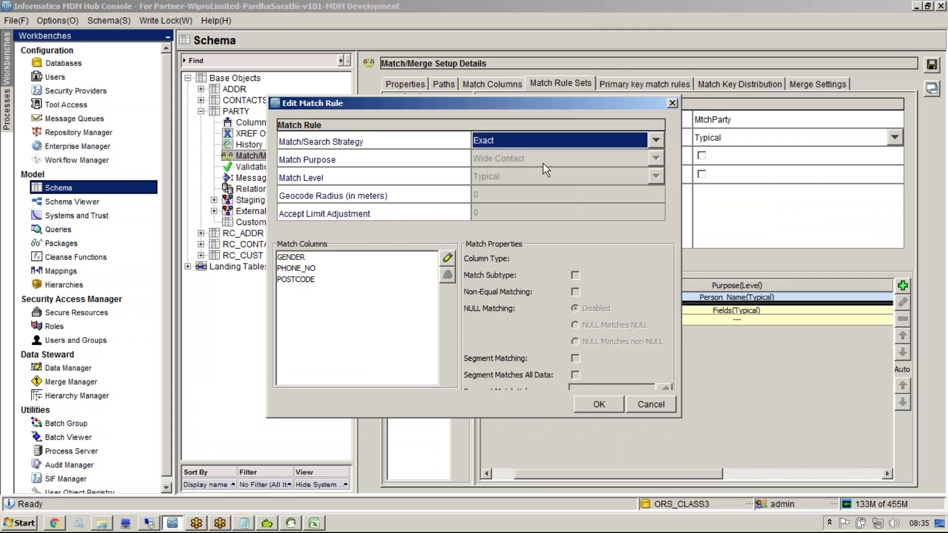
left_click(532, 143)
left_click(511, 159)
left_click(599, 405)
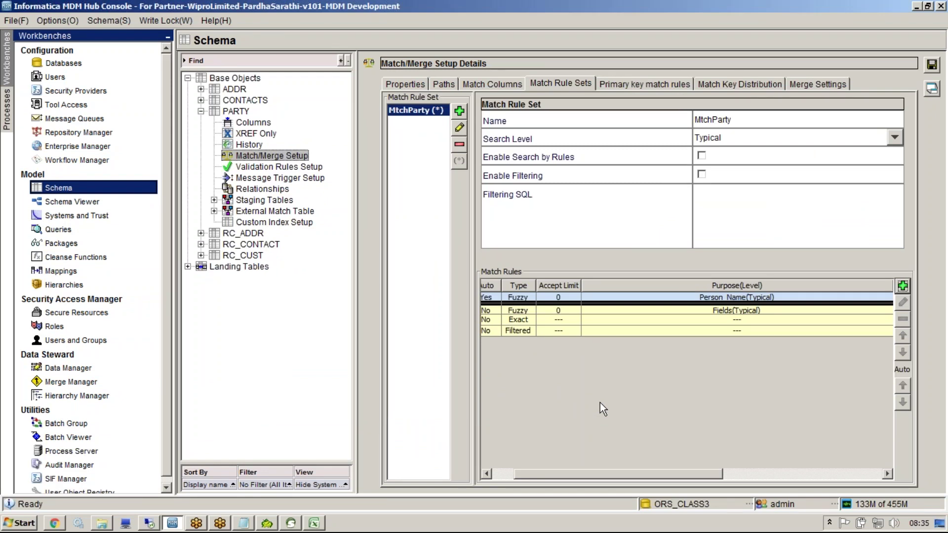
- Edit the Filtered rule to use the Exact match/search strategy and save the match setup
left_click(581, 330)
left_click(903, 302)
left_click(484, 140)
left_click(484, 158)
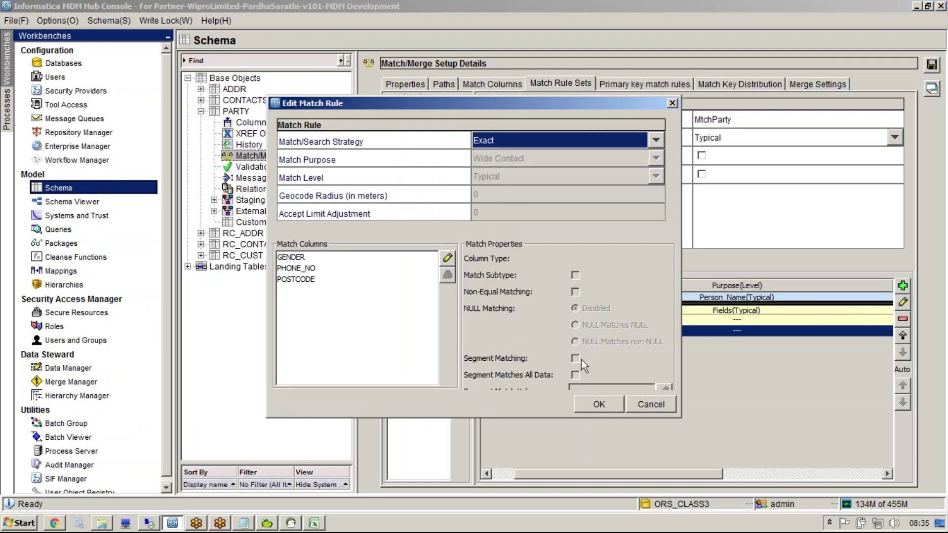
left_click(599, 404)
left_click(932, 65)
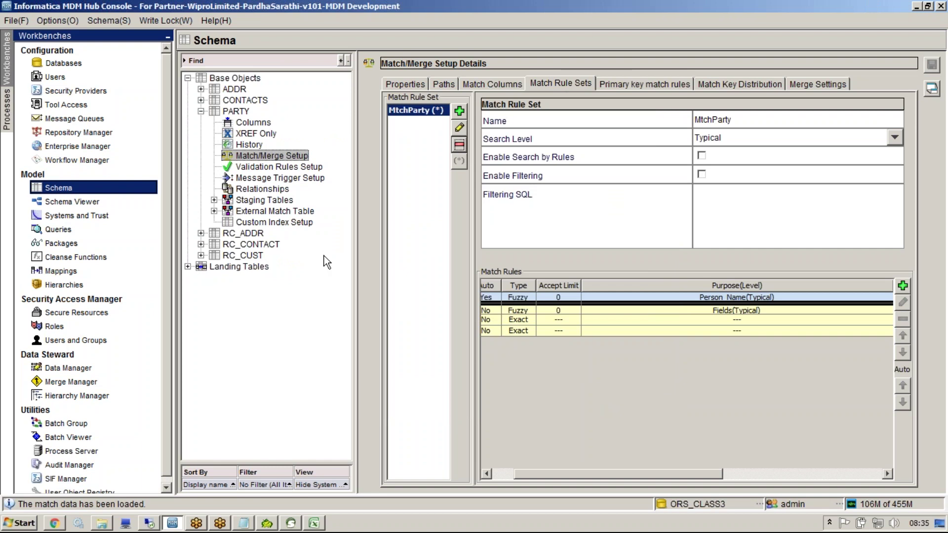
- Execute the Match for PARTY batch from the Batch Viewer
left_click(121, 439)
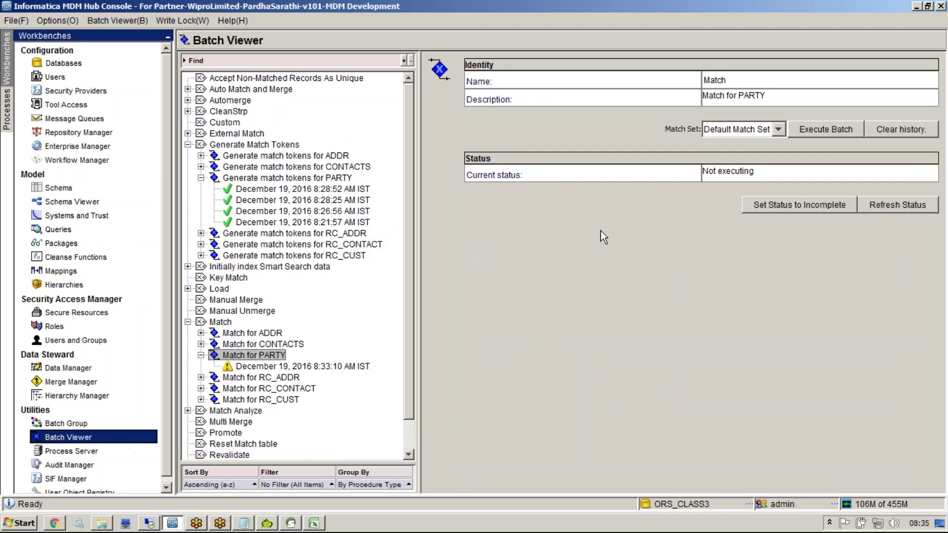
right_click(255, 356)
left_click(281, 362)
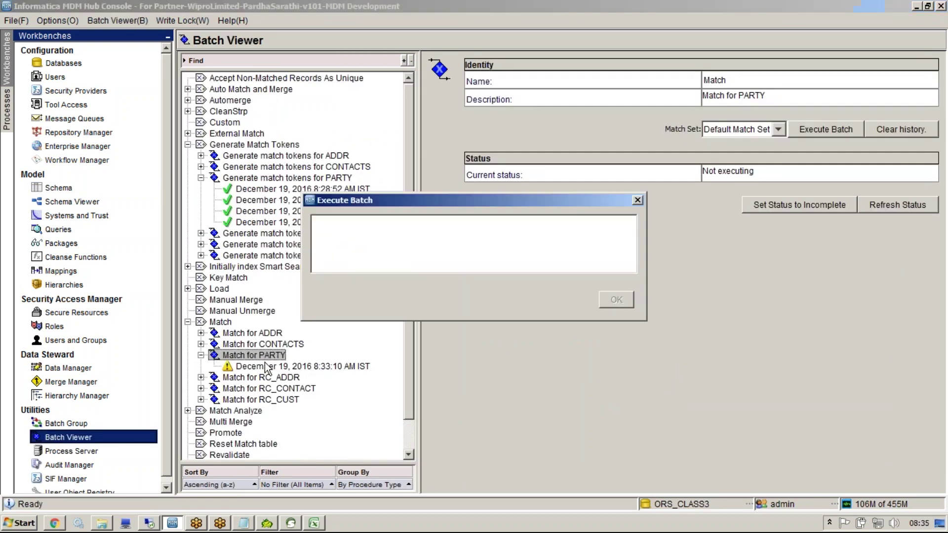
right_click(351, 303)
left_click(378, 330)
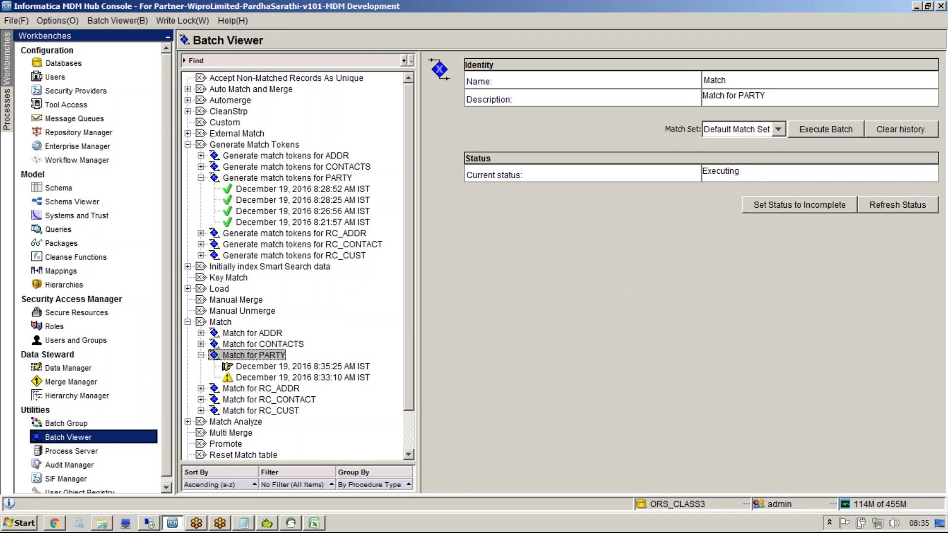
- Examine the matched records and queued for automerge metrics of the latest Match for PARTY run
left_click(306, 366)
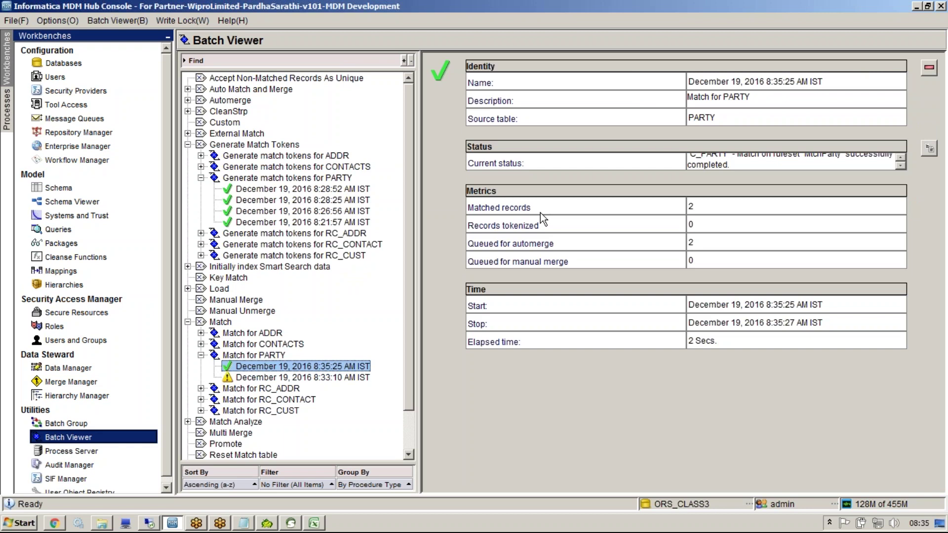
left_click(731, 207)
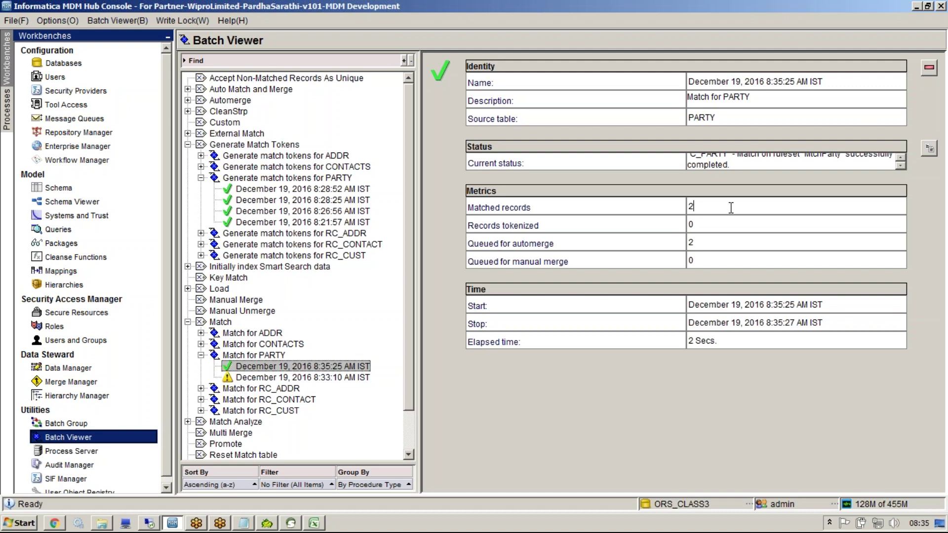
left_click(713, 245)
left_click(262, 526)
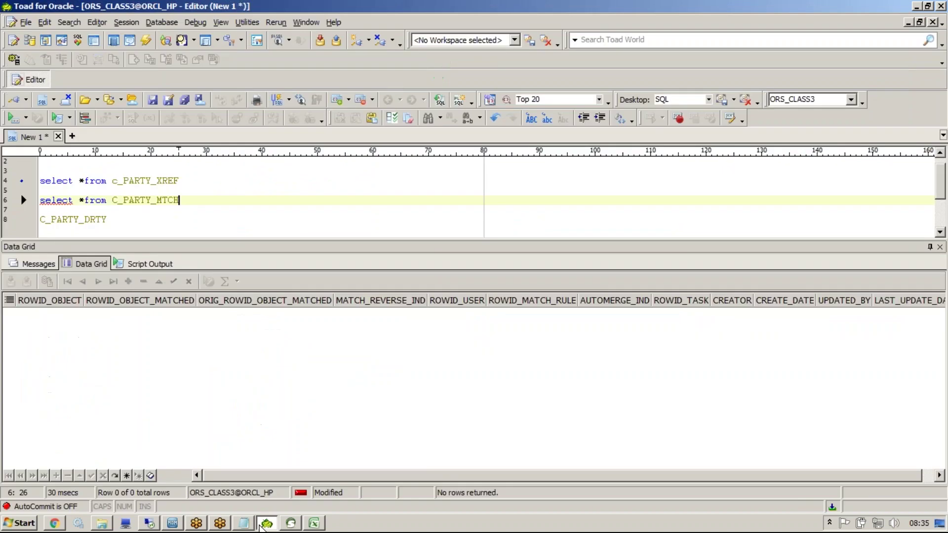
key("Up")
key("Up")
key("Up")
key("Up")
key("Up")
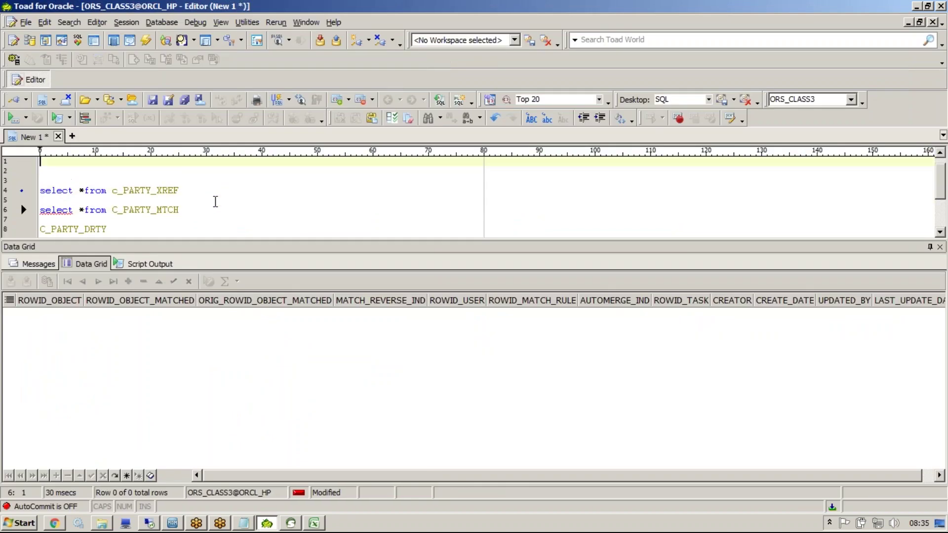
key("Down")
key("Down")
key("Down")
key("Down")
key("Down")
key("Down")
key("Down")
key("End")
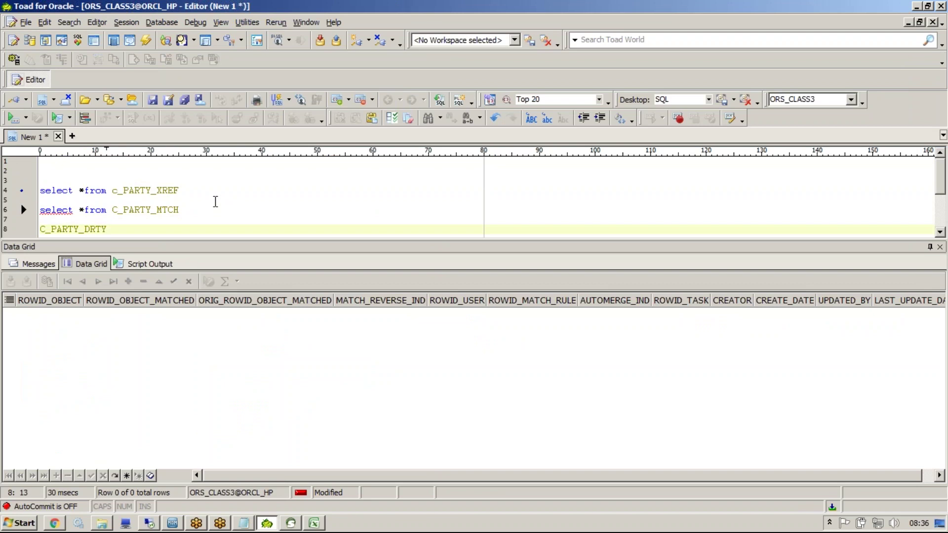
key("alt+Tab")
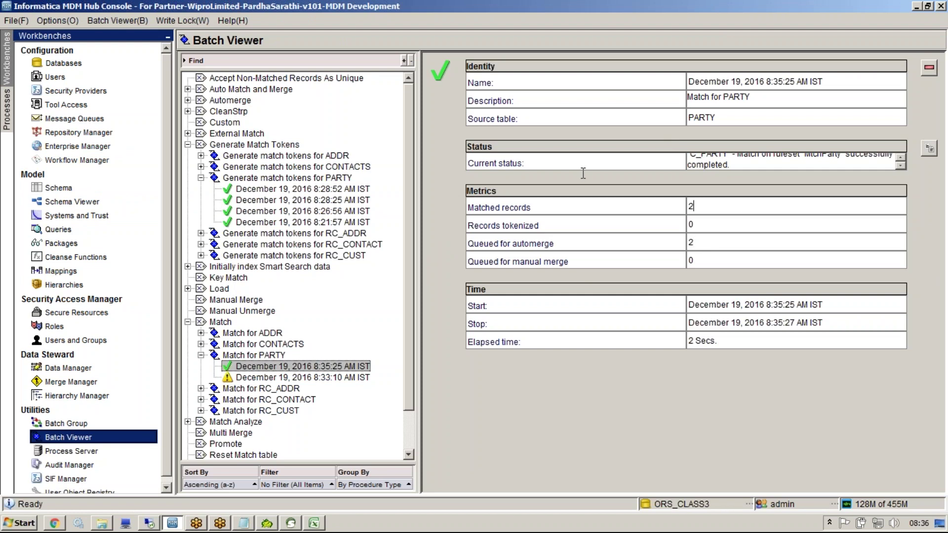
- Compare the run's matched records metric with the logic and merge indicators of Rules 1 and 2 in the MDM data model workbook
double_click(690, 206)
left_click(314, 523)
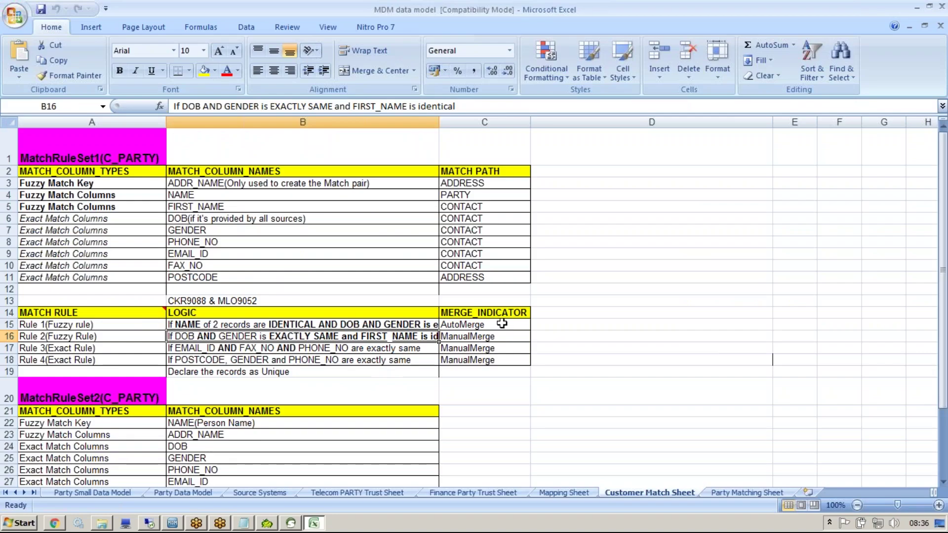
left_click_drag(481, 326, 382, 326)
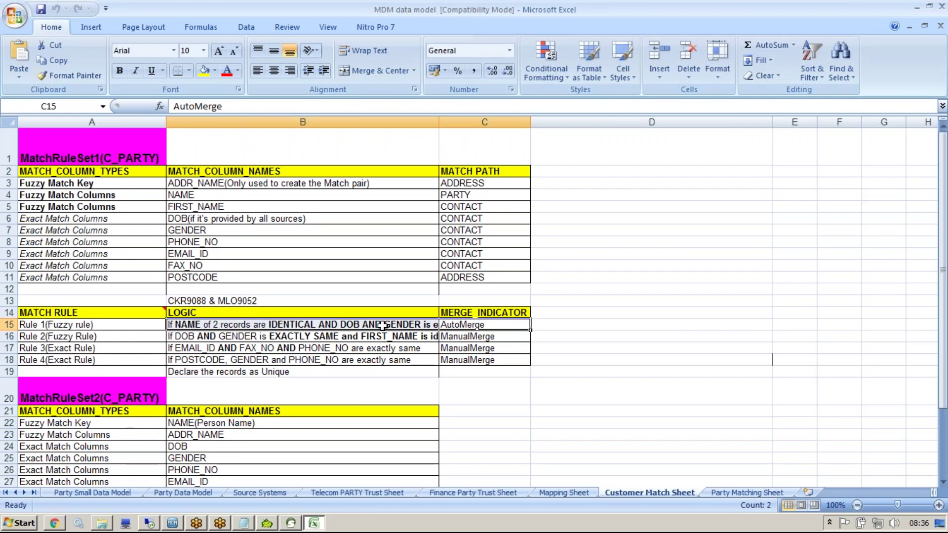
left_click(369, 337)
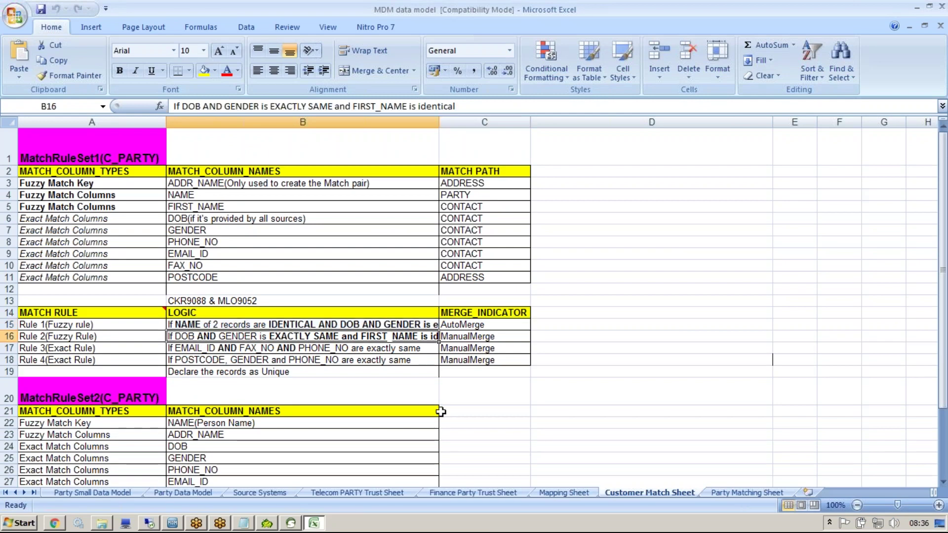
left_click(469, 334)
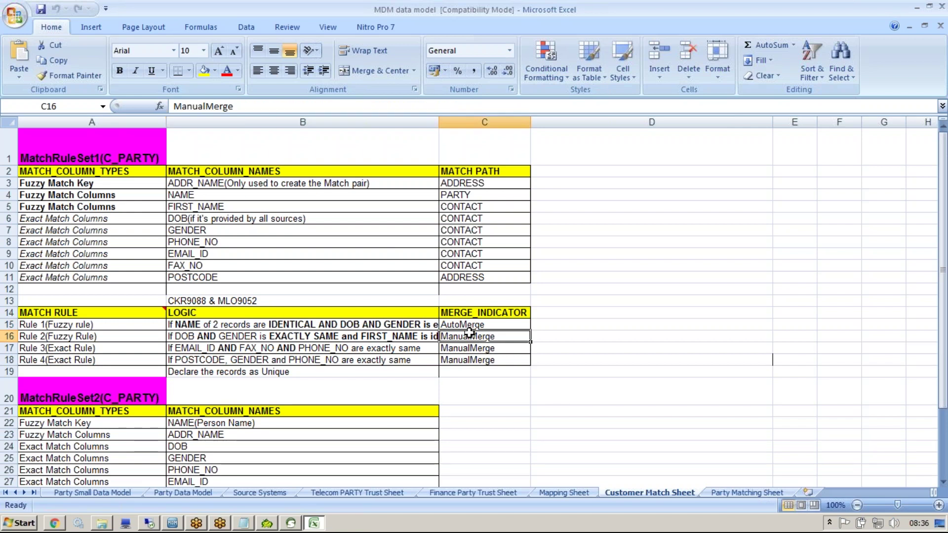
key("alt+Tab")
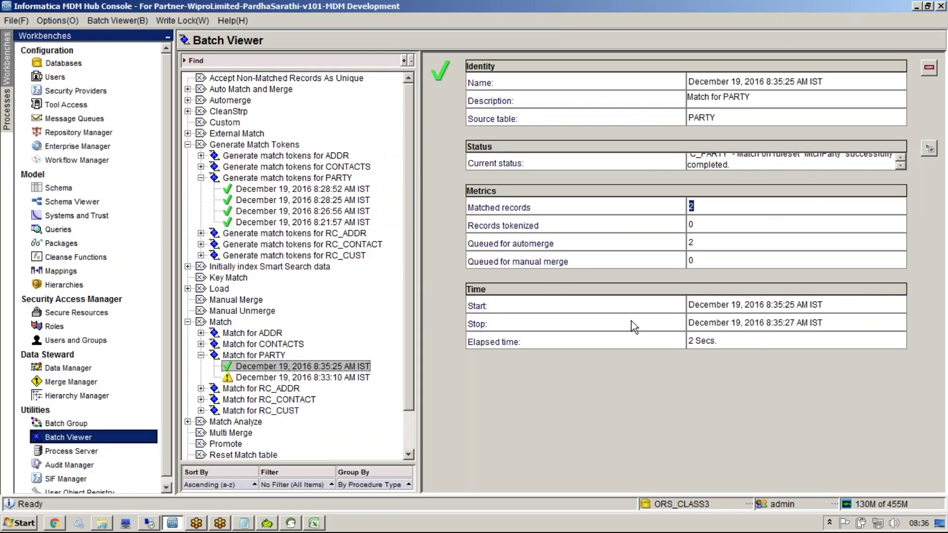
- Copy the table name C_PARTY from the Notepad list, switch to Toad, reduce the queries to "select *from C_PARTY" and run it
left_click(244, 523)
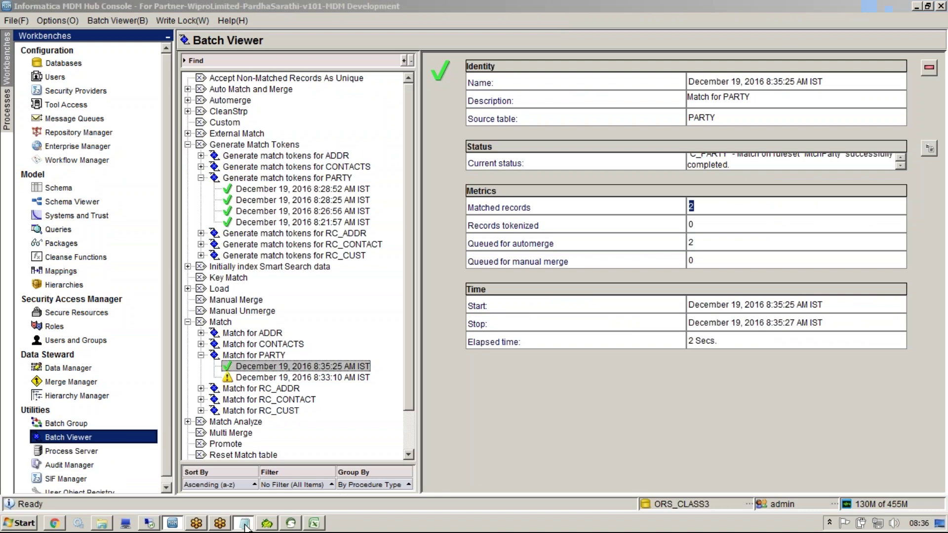
left_click_drag(80, 149, 6, 149)
key("ctrl+c")
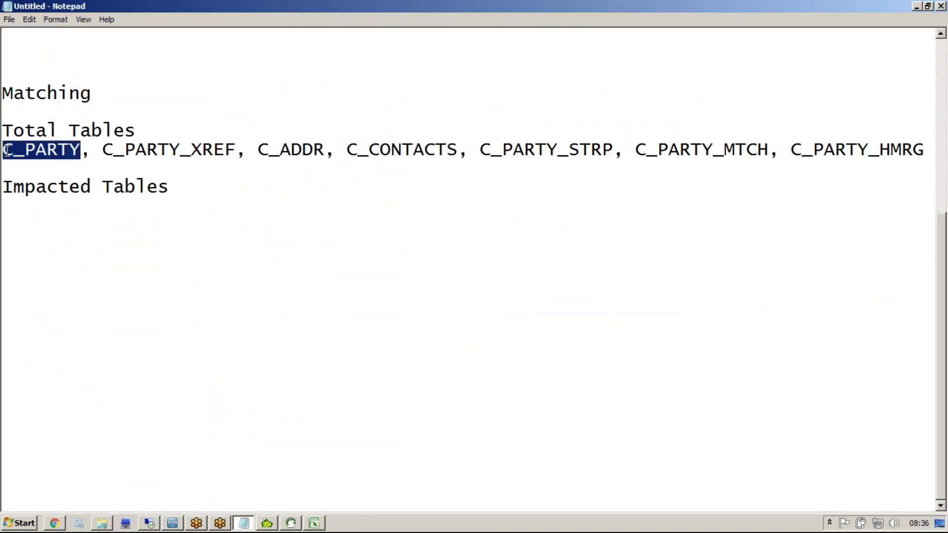
left_click(267, 524)
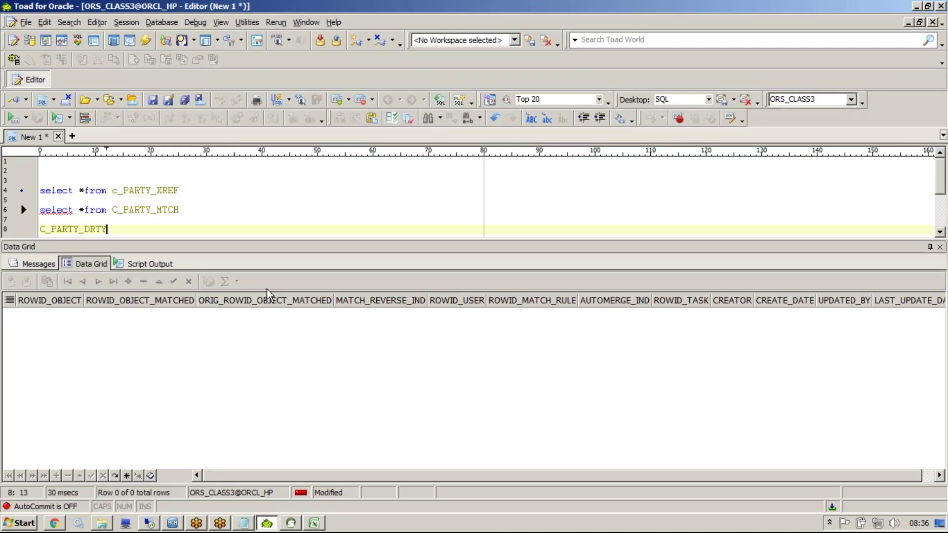
left_click_drag(248, 221, 149, 191)
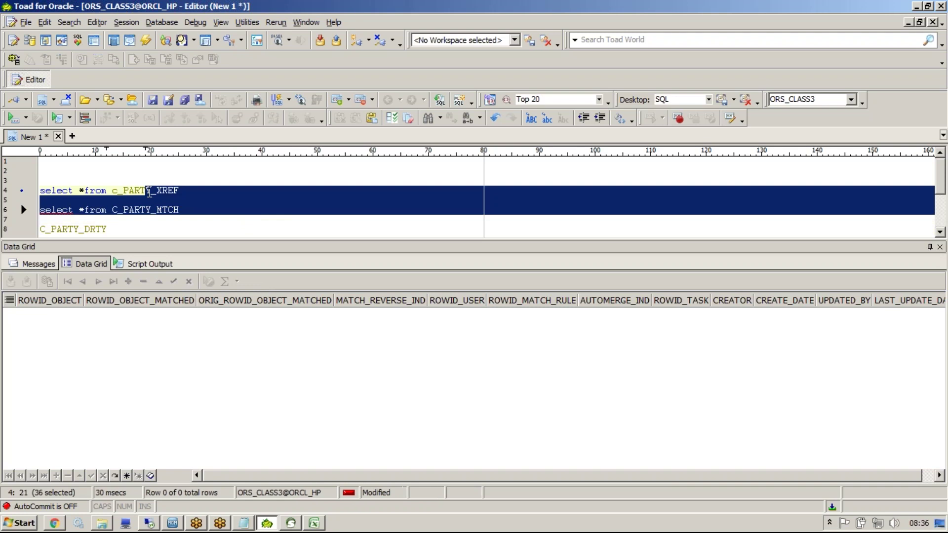
left_click(139, 221)
left_click_drag(131, 228, 152, 191)
key("Delete")
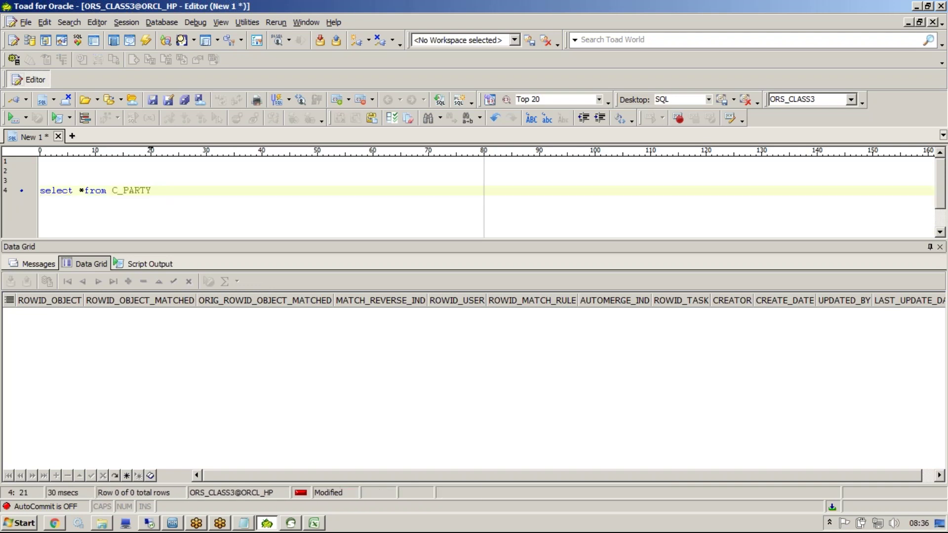
key("F9")
left_click(115, 194)
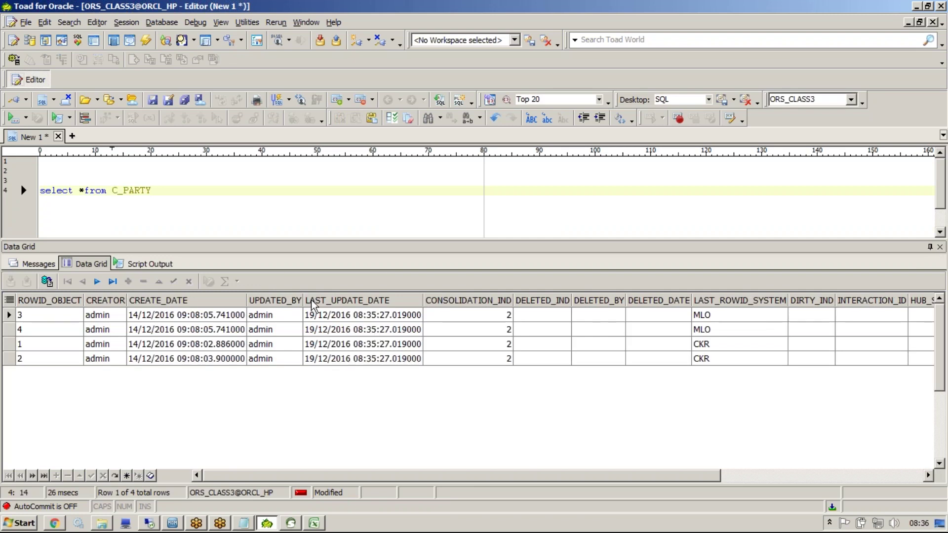
- Examine the LAST_UPDATE_DATE, party detail and CONSOLIDATION_IND columns of the C_PARTY records
left_click(331, 317)
left_click_drag(331, 318, 333, 374)
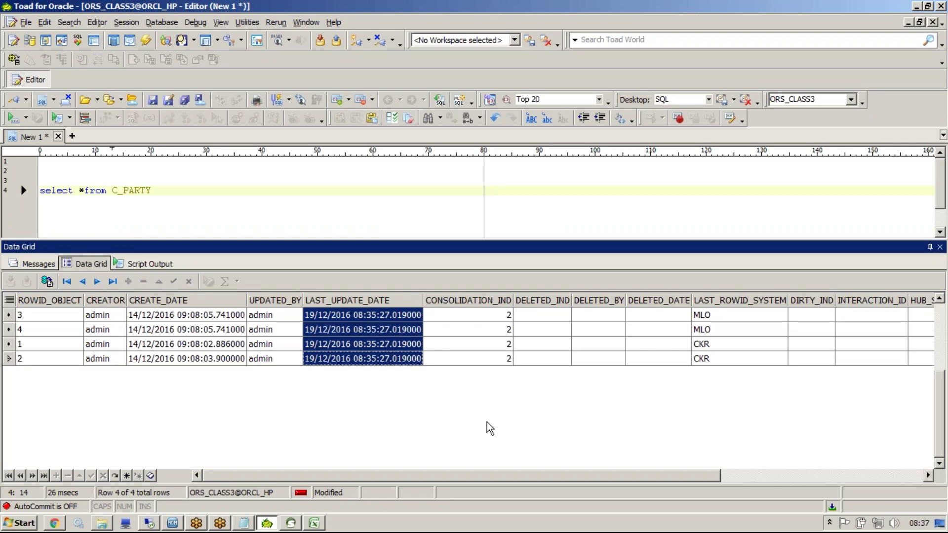
left_click_drag(554, 476, 817, 489)
left_click_drag(917, 360, 906, 316)
left_click_drag(704, 289, 253, 312)
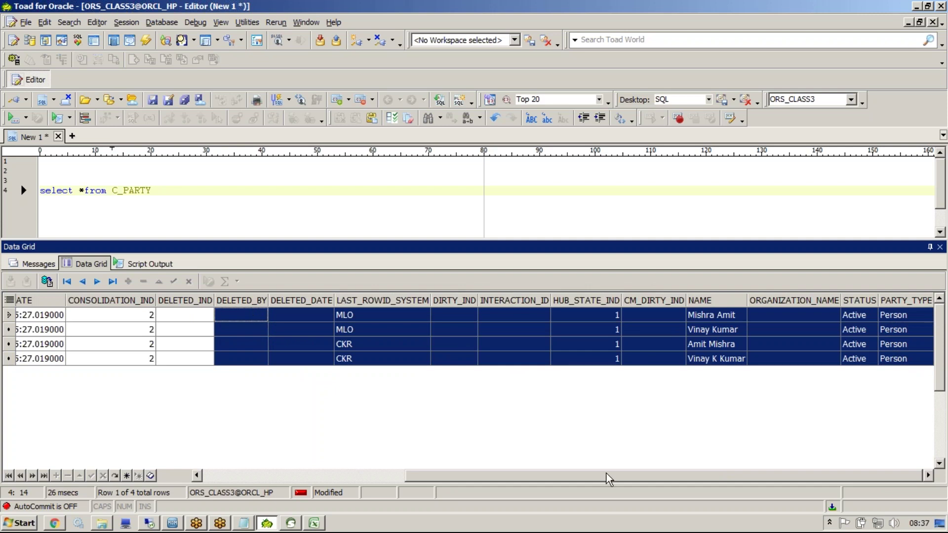
left_click_drag(609, 479, 407, 478)
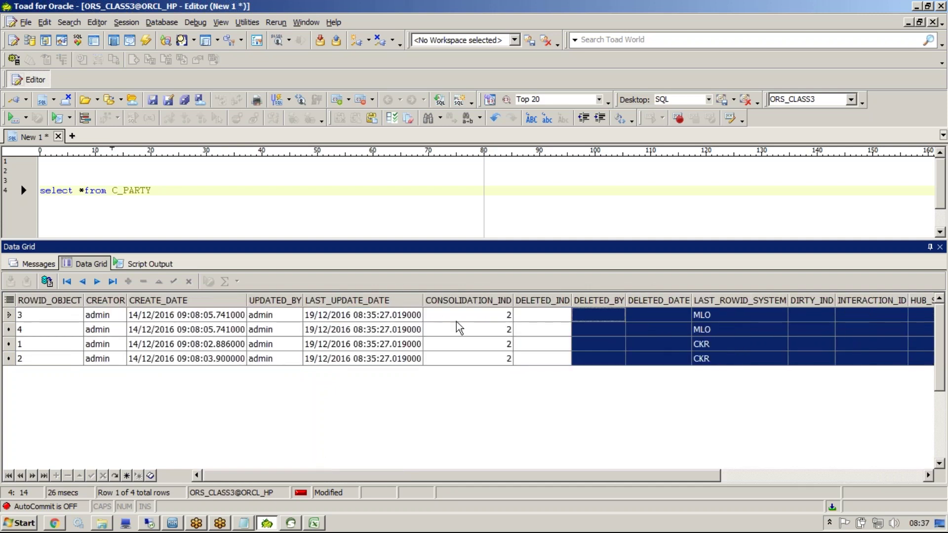
left_click_drag(457, 316, 458, 365)
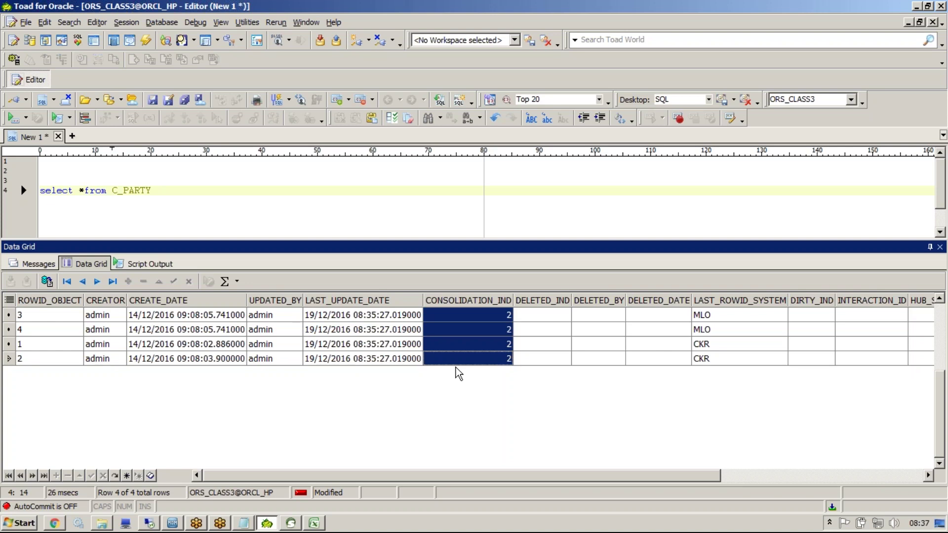
- Switch to Notepad and enter C_PARTY under the Impacted Tables heading
left_click(244, 523)
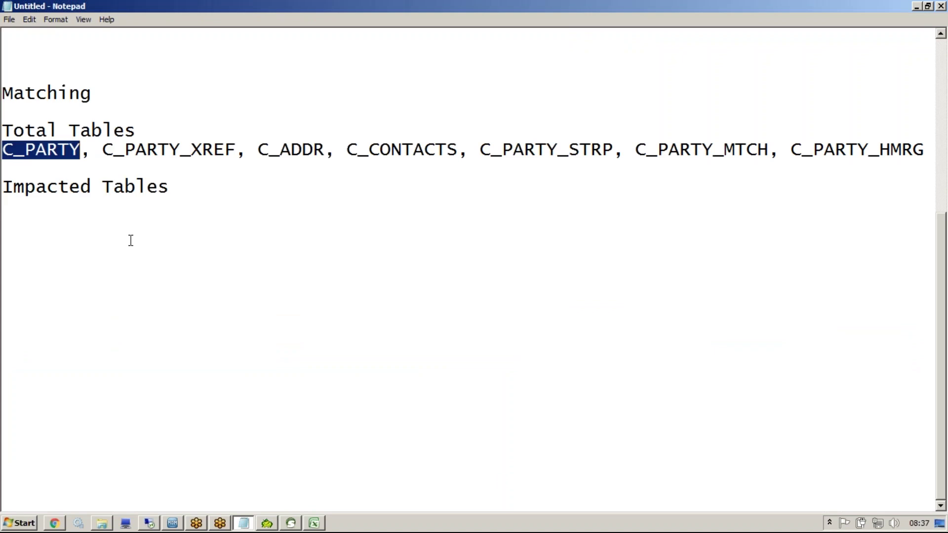
left_click(234, 210)
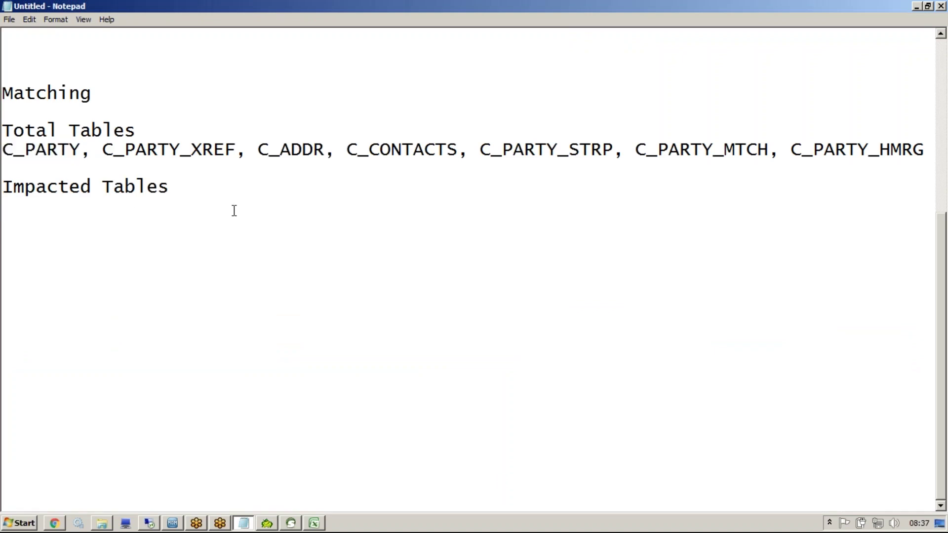
key("ctrl+v")
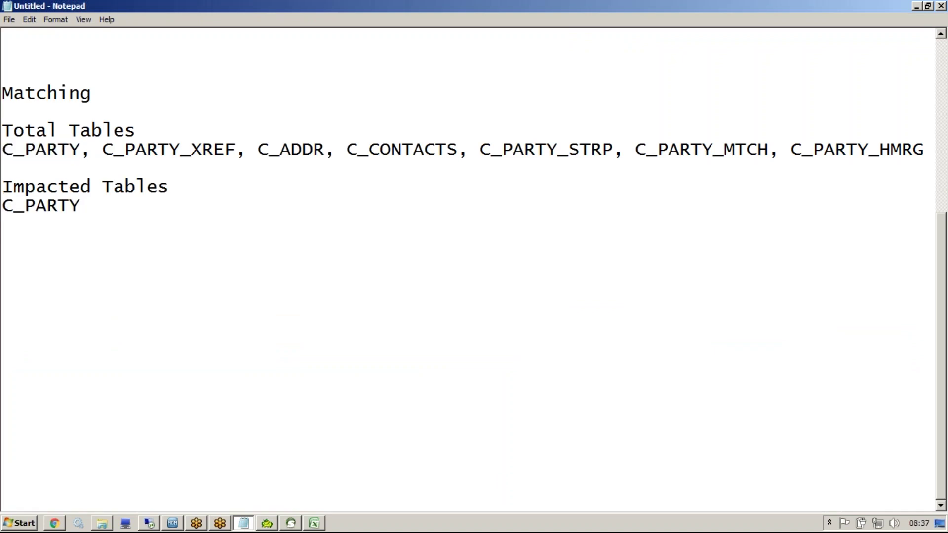
- Copy C_PARTY_XREF from the Total Tables list, put it in the Toad query in place of C_PARTY and run the query
left_click_drag(235, 149, 102, 151)
key("ctrl+c")
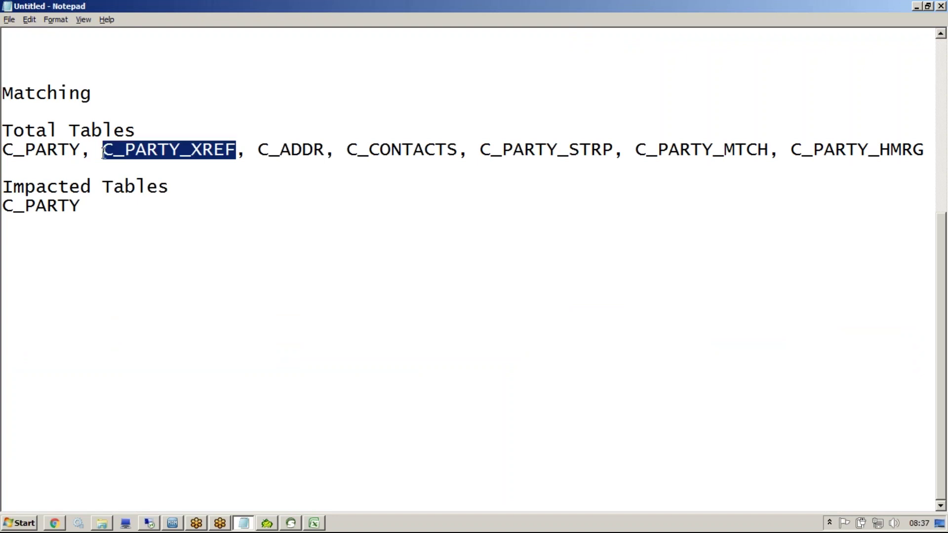
key("alt+Tab")
left_click_drag(151, 190, 111, 191)
key("ctrl+v")
key("F9")
left_click(283, 360)
key("Right")
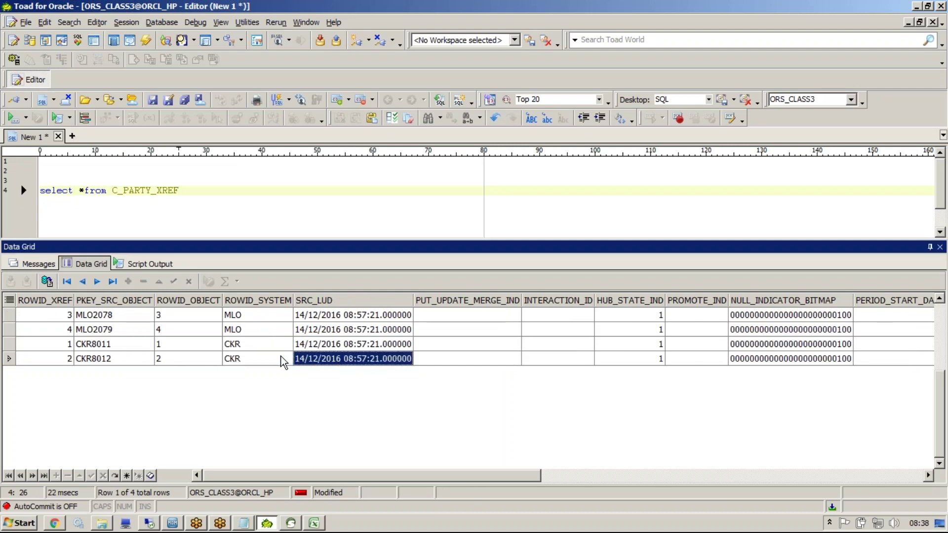
- Examine the LAST_UPDATE_DATE values of the C_PARTY_XREF records
key("Right")
key("Right")
key("Right")
key("Right")
key("Right")
key("Right")
key("Right")
key("Right")
key("Right")
key("Right")
key("Right")
key("Right")
key("Right")
key("Right")
key("Right")
key("Right")
key("Right")
key("Right")
key("Right")
key("Right")
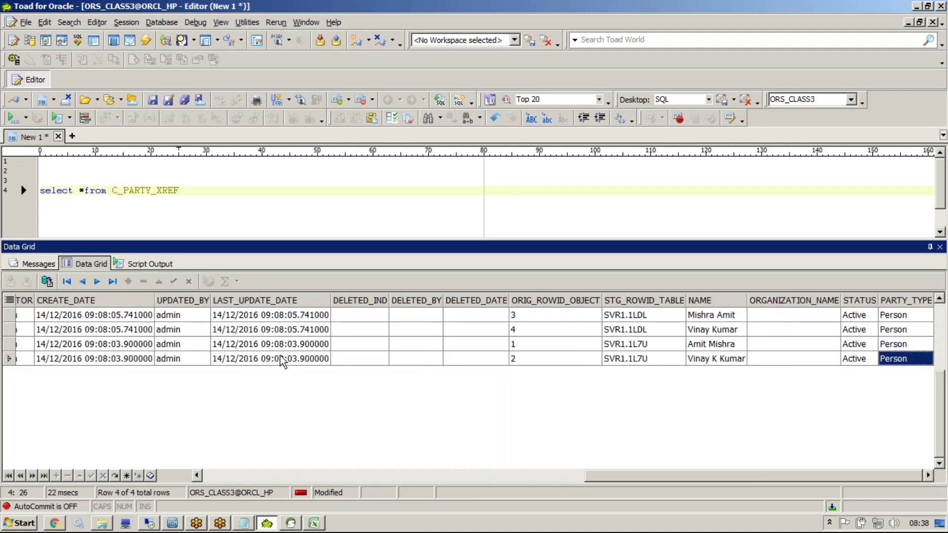
left_click_drag(267, 313, 277, 371)
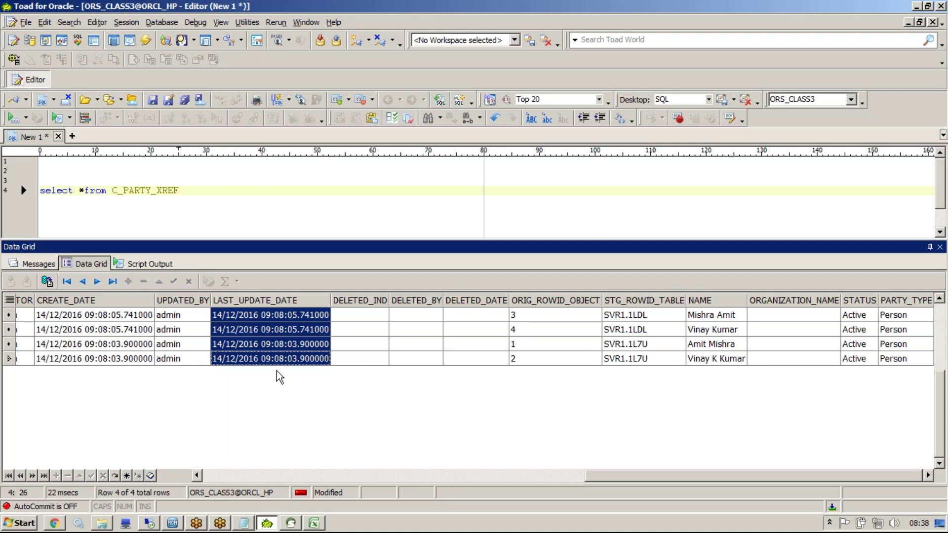
- Look up C_ADDR in the Notepad table list, query it in Toad instead of C_PARTY_XREF and check its LAST_UPDATE_DATE values
key("alt+Tab")
left_click_drag(258, 148, 324, 149)
key("alt+Tab")
left_click_drag(180, 190, 113, 191)
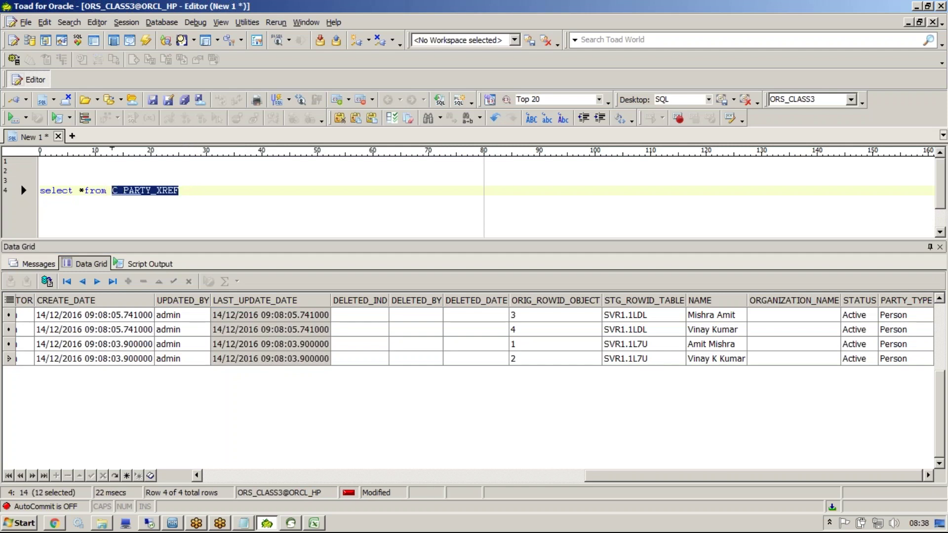
type("C_ADDR")
key("F9")
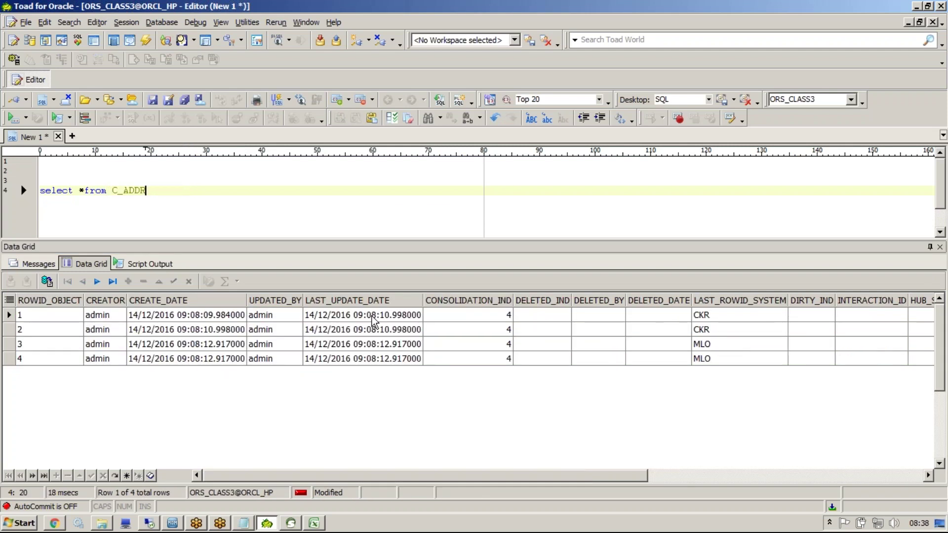
left_click_drag(371, 314, 365, 373)
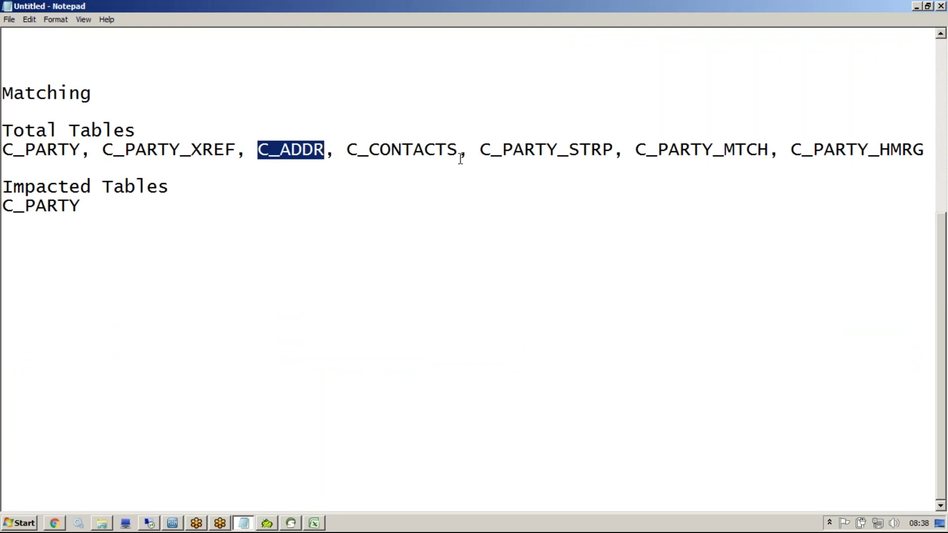
- Copy C_PARTY_STRP from the Notepad table list, put it in the Toad query in place of C_ADDR and run the query
left_click_drag(459, 151, 6, 153)
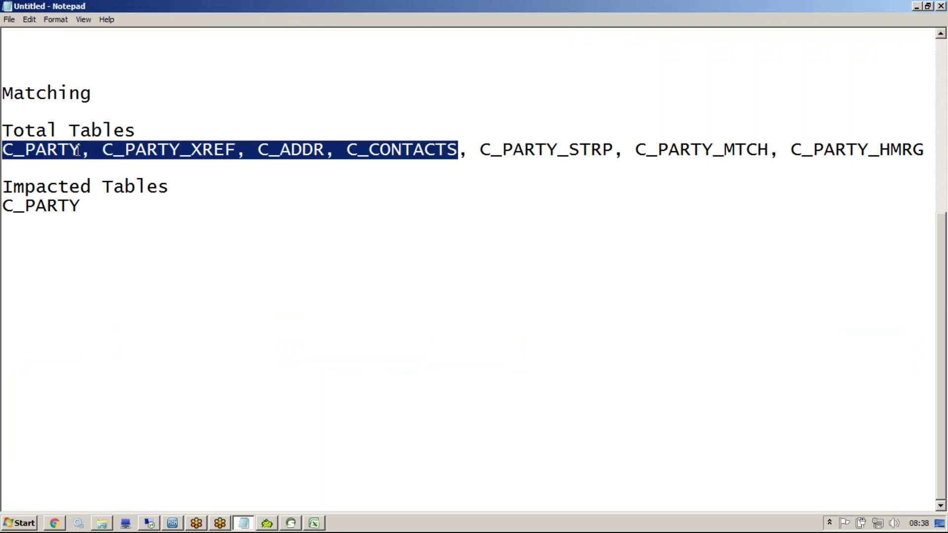
left_click_drag(481, 151, 612, 149)
key("ctrl+c")
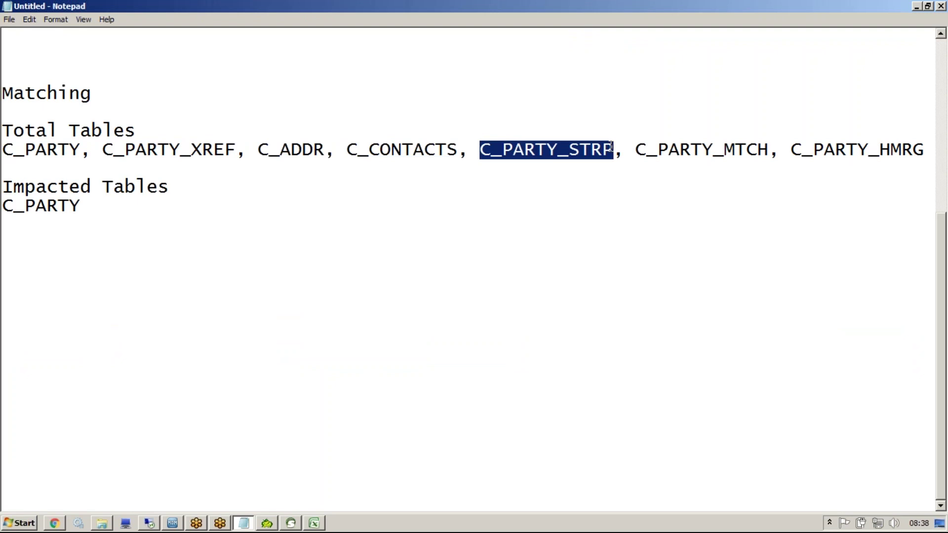
key("alt+Tab")
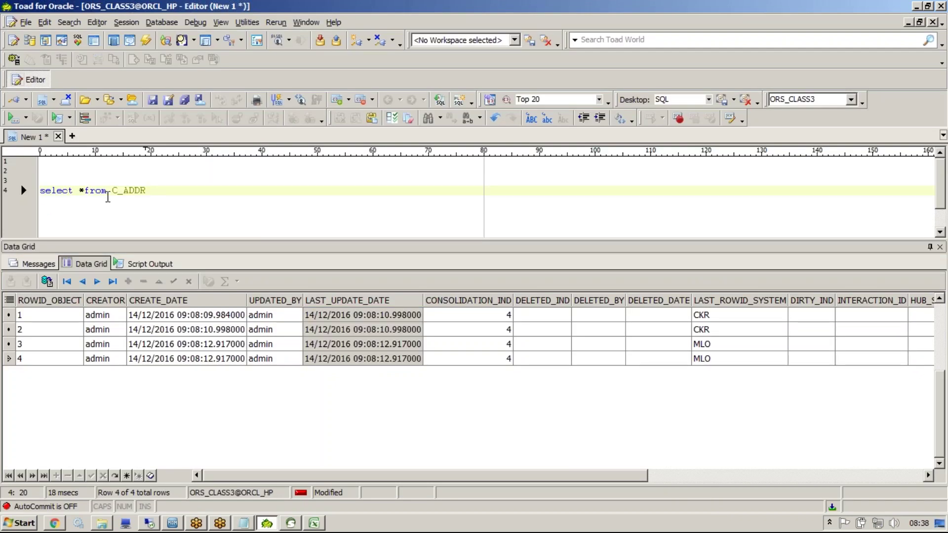
double_click(128, 190)
key("ctrl+v")
key("F9")
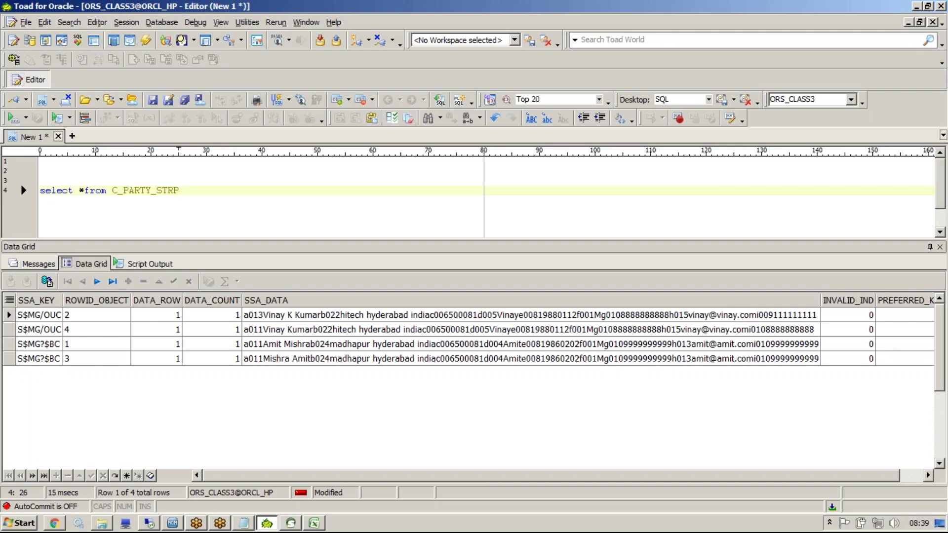
- Copy C_PARTY_MTCH from the Notepad list, substitute it for C_PARTY_STRP in the Toad query and run the query
key("alt+Tab")
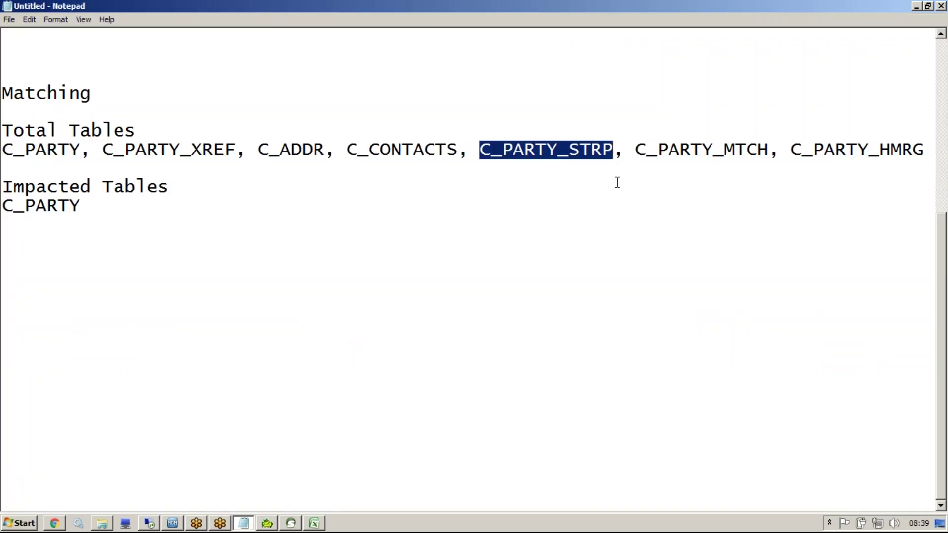
left_click_drag(634, 149, 773, 157)
key("ctrl+c")
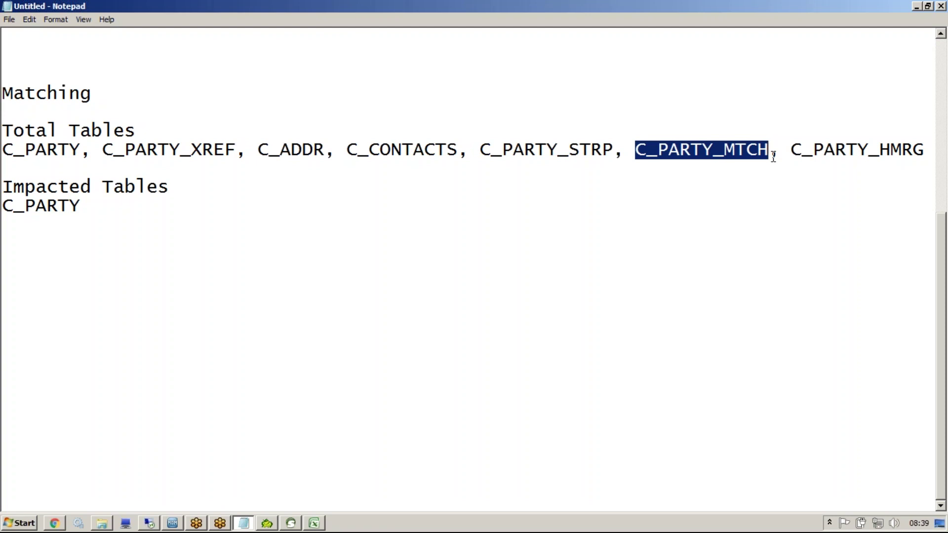
key("alt+Tab")
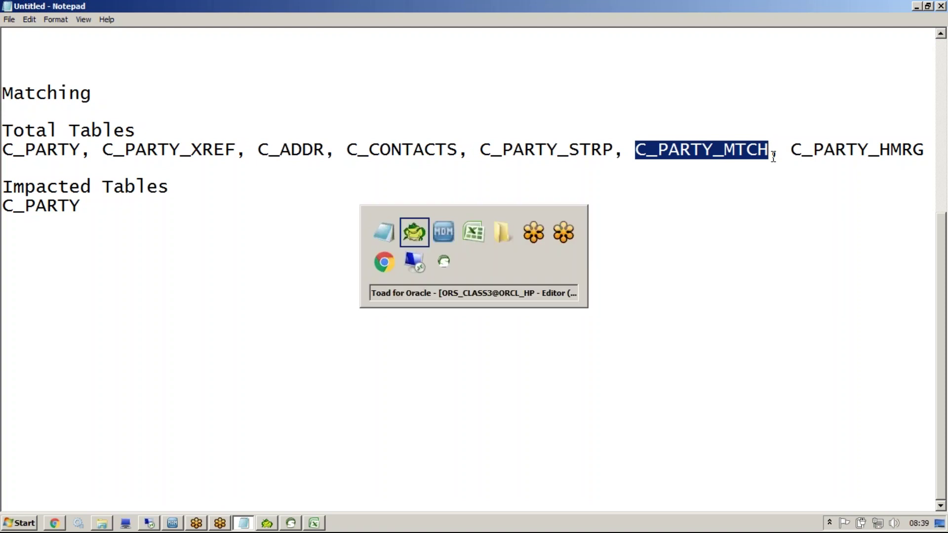
key("BackSpace")
key("BackSpace")
key("BackSpace")
key("BackSpace")
key("BackSpace")
key("BackSpace")
key("BackSpace")
key("BackSpace")
key("BackSpace")
key("BackSpace")
key("BackSpace")
key("BackSpace")
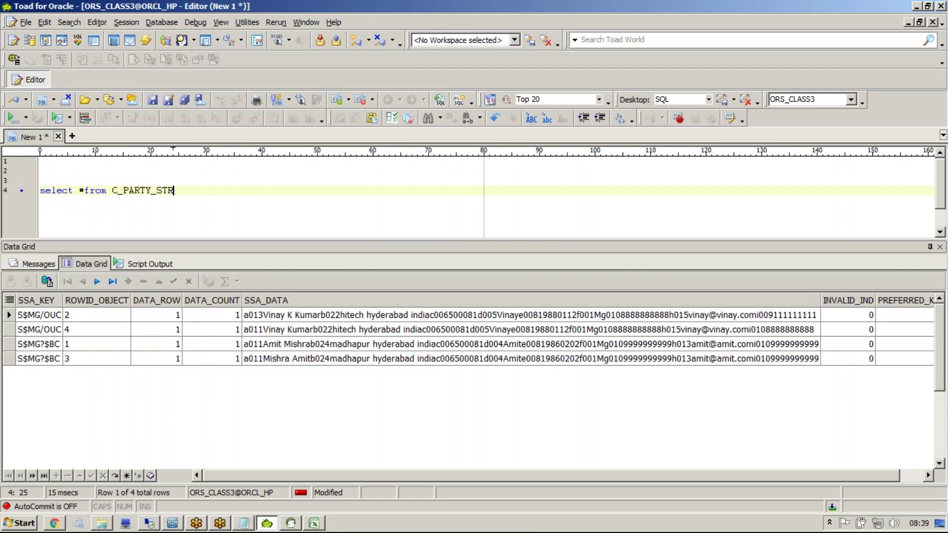
key("ctrl+v")
key("F9")
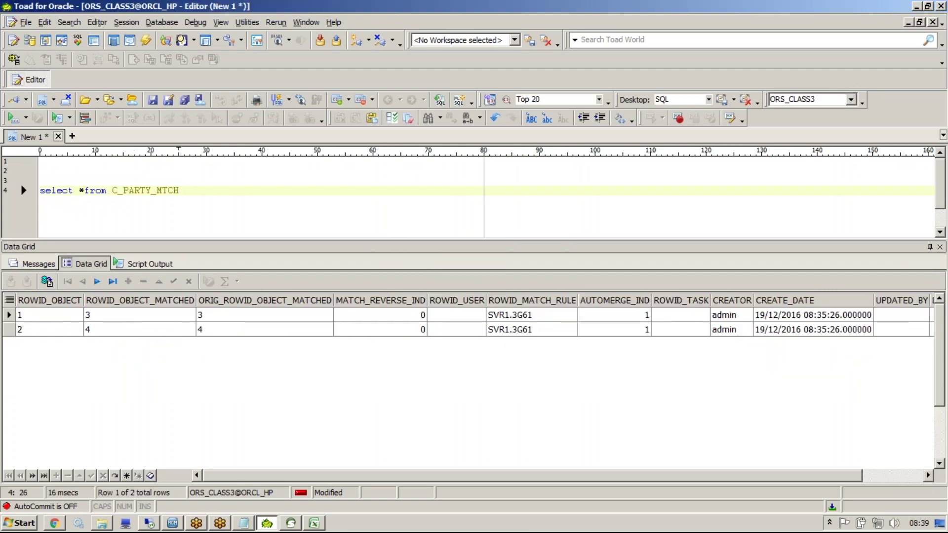
- Examine the ROWID_OBJECT and ROWID_OBJECT_MATCHED pairs, AUTOMERGE_IND and ROWID_MATCH_RULE in the C_PARTY_MTCH results
left_click(50, 316)
left_click(97, 320)
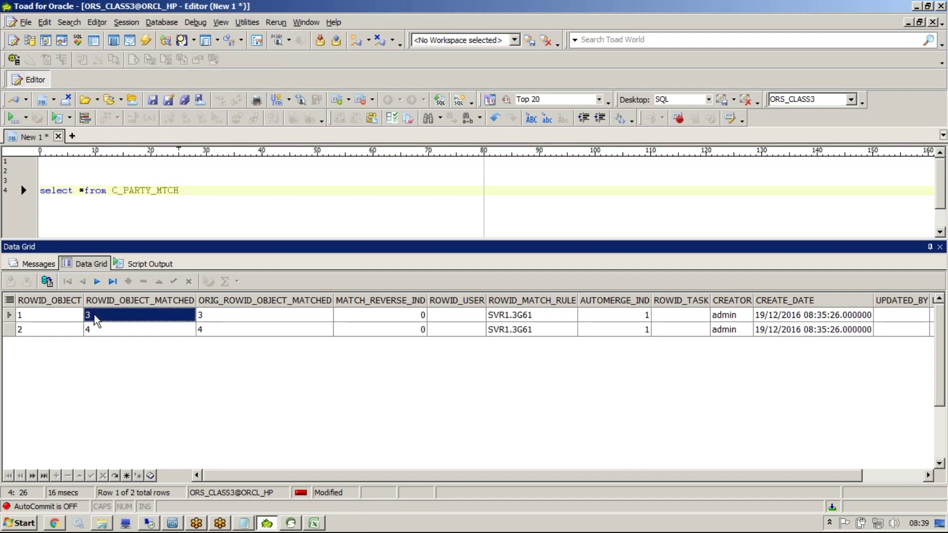
left_click(60, 331)
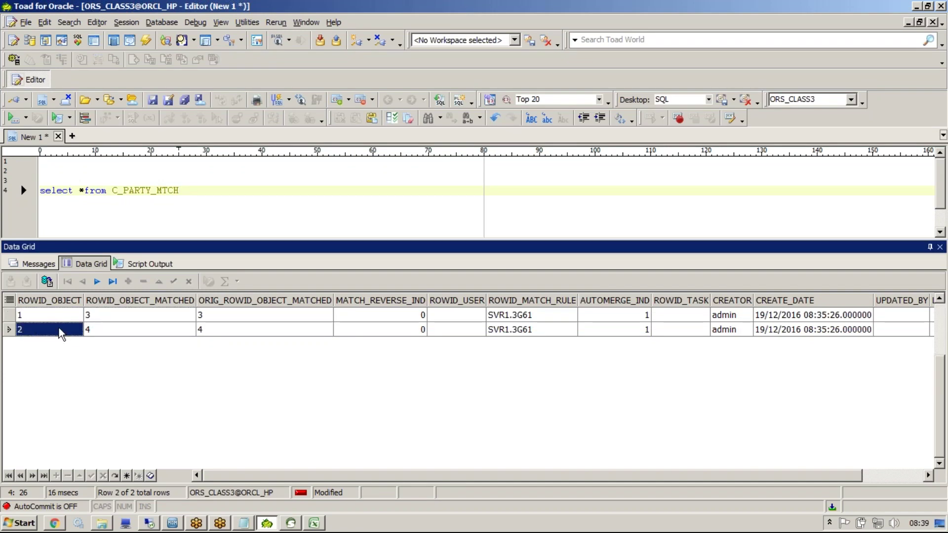
left_click(102, 331)
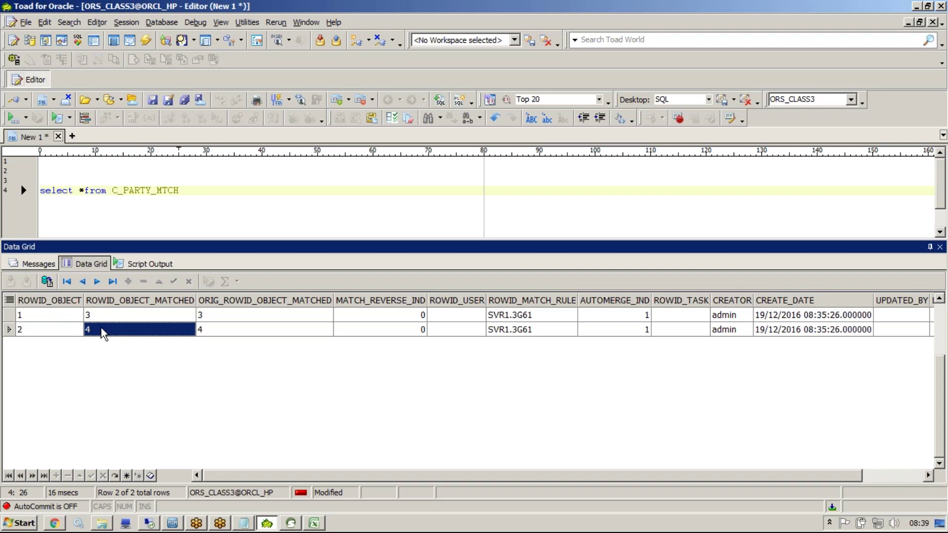
left_click(69, 319)
left_click(104, 319)
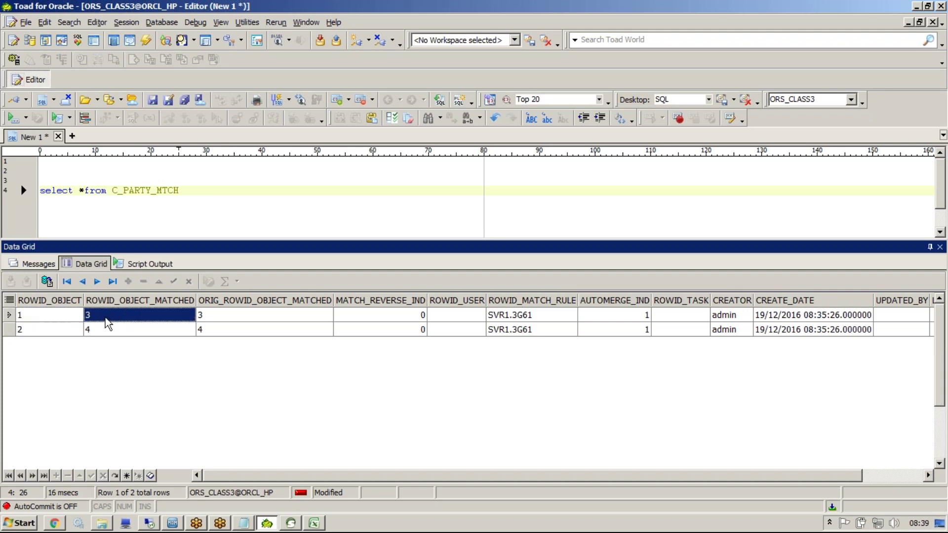
left_click(63, 333)
left_click(113, 331)
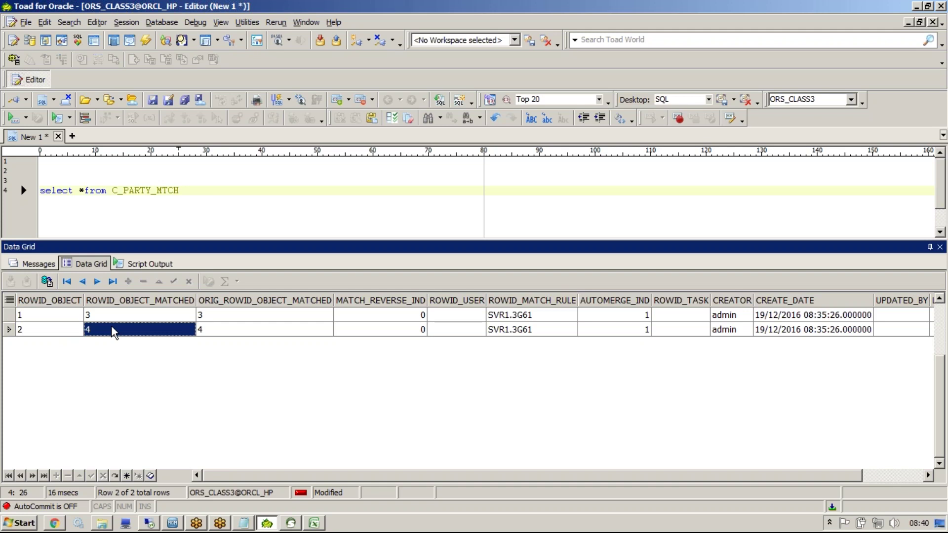
left_click_drag(631, 319, 632, 344)
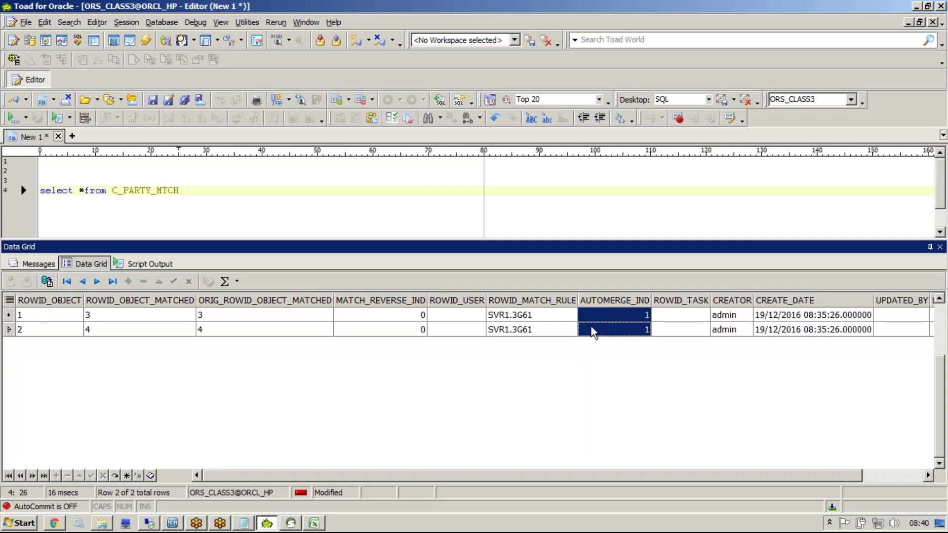
left_click(531, 318)
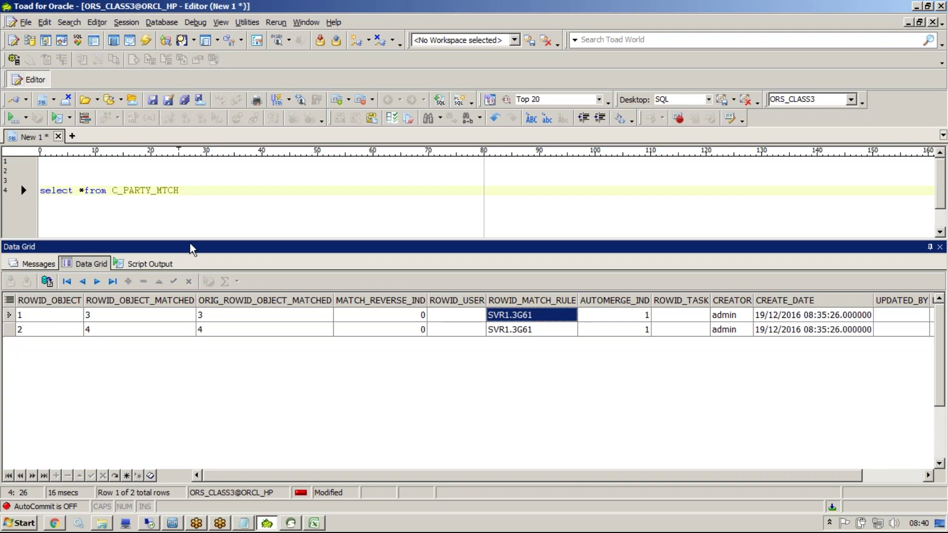
- Extend the query's table list after C_PARTY_MTCH with c_repos_match_rule and begin a third table name
left_click(218, 191)
type(", ")
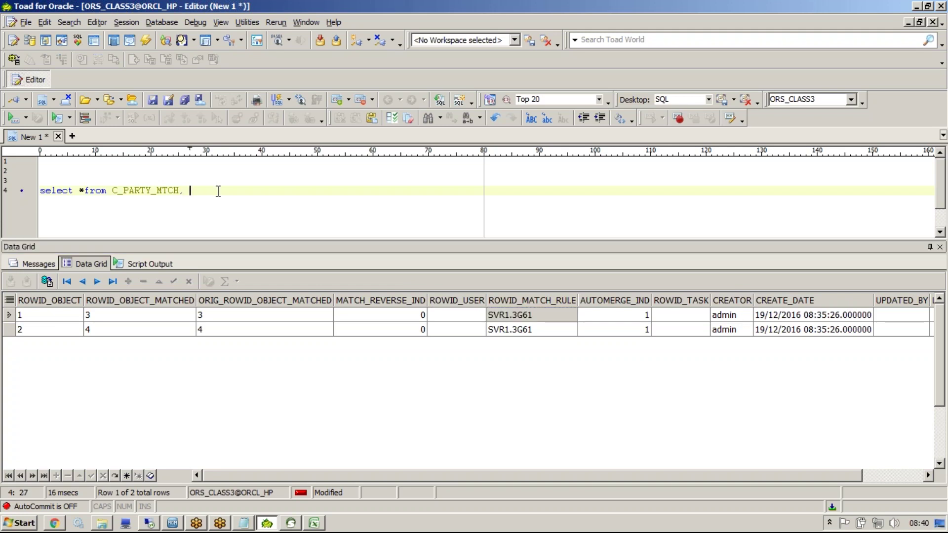
type("c_repos_match_rule, c")
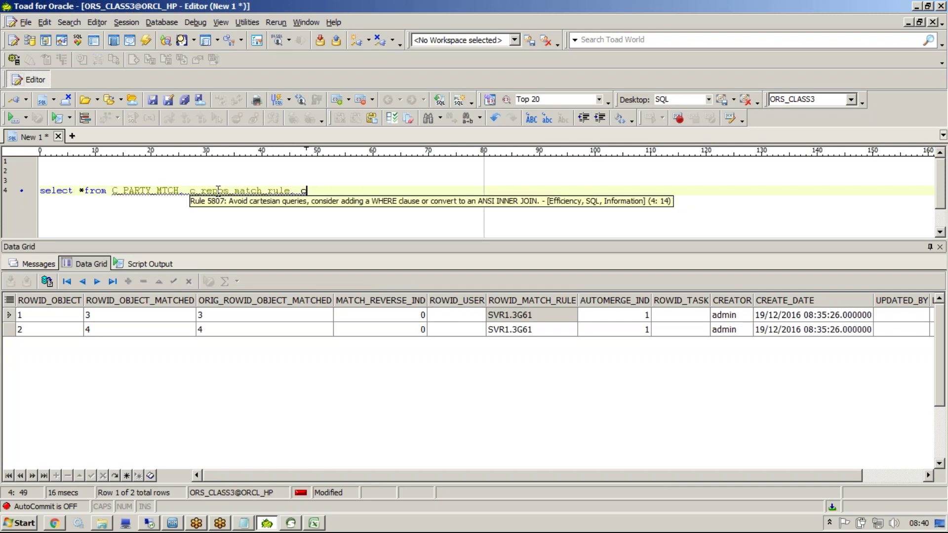
- Copy c_repos_match_rule from the Toad query and search the Gmail mailbox for it in Chrome
left_click(55, 523)
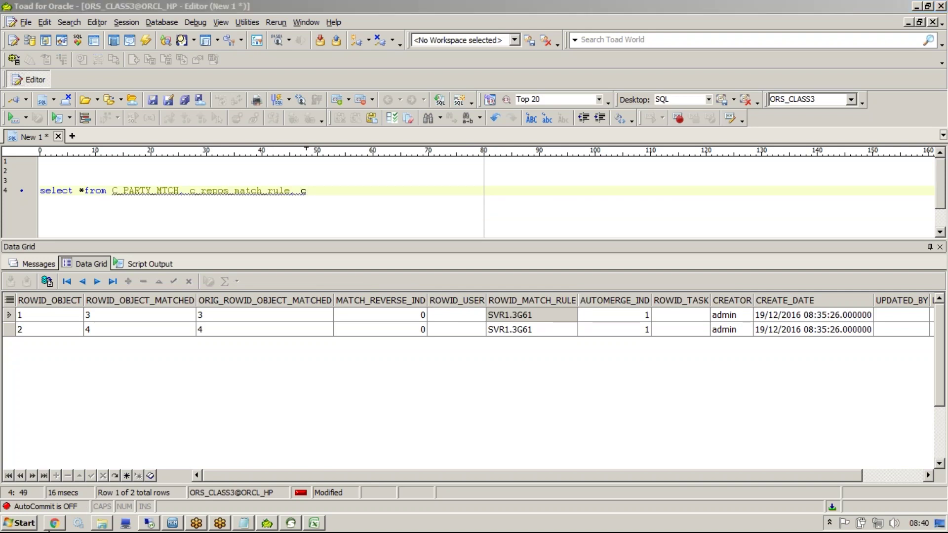
left_click(82, 9)
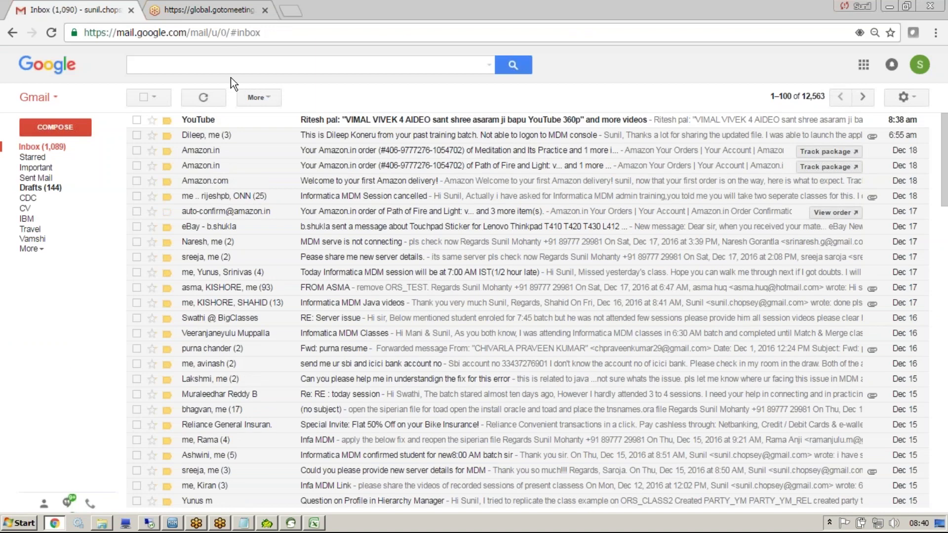
left_click(229, 60)
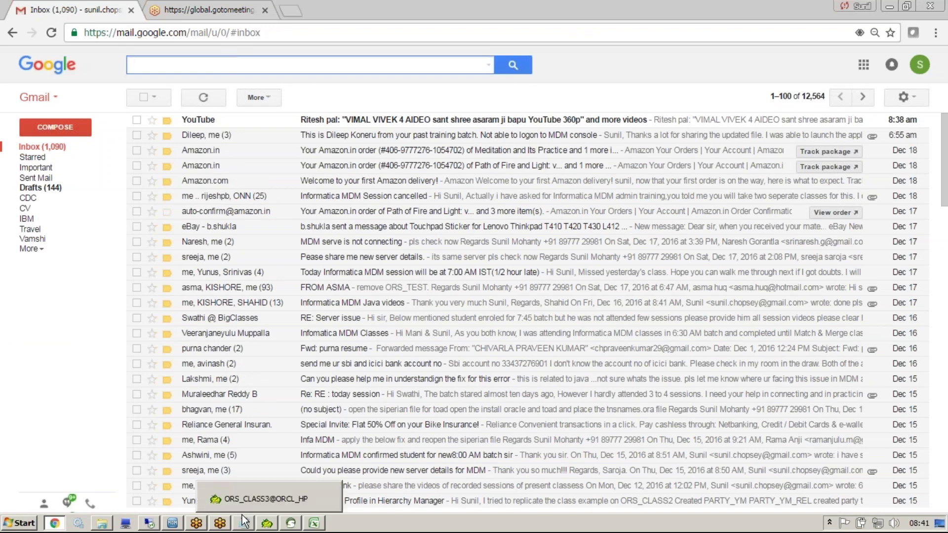
left_click(267, 523)
left_click_drag(189, 191, 289, 189)
key("ctrl+c")
key("alt+Tab")
key("ctrl+v")
key("Return")
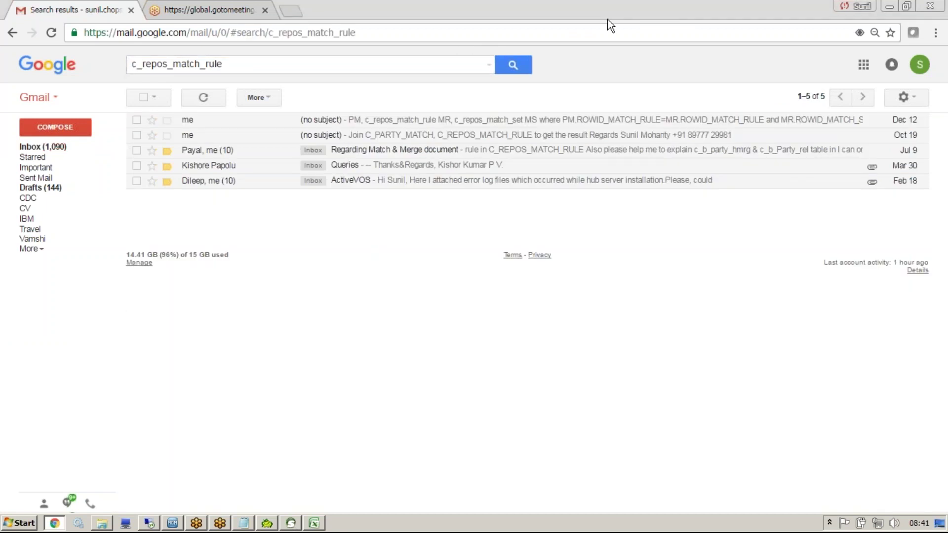
- Open the Dec 12 mail containing the match rule query and copy its complete select statement
left_click(496, 135)
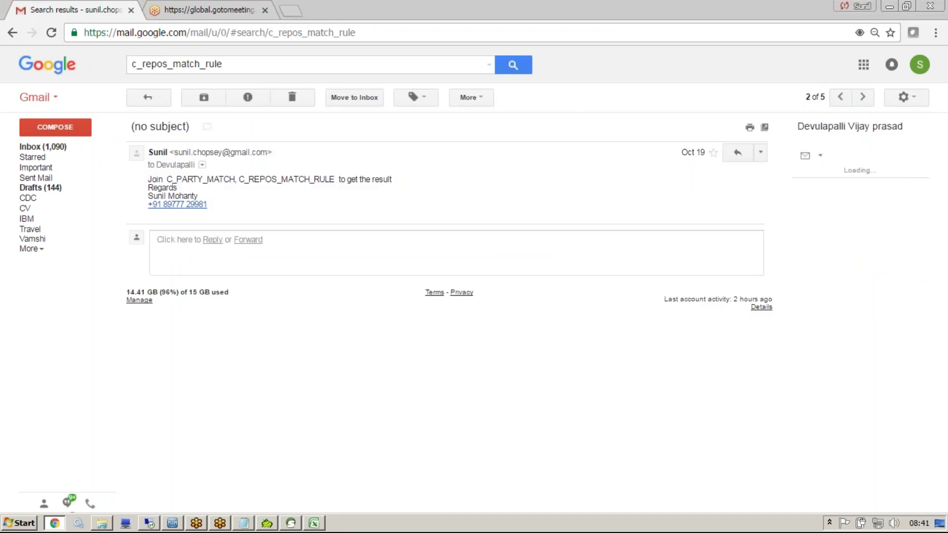
left_click(12, 33)
left_click(386, 121)
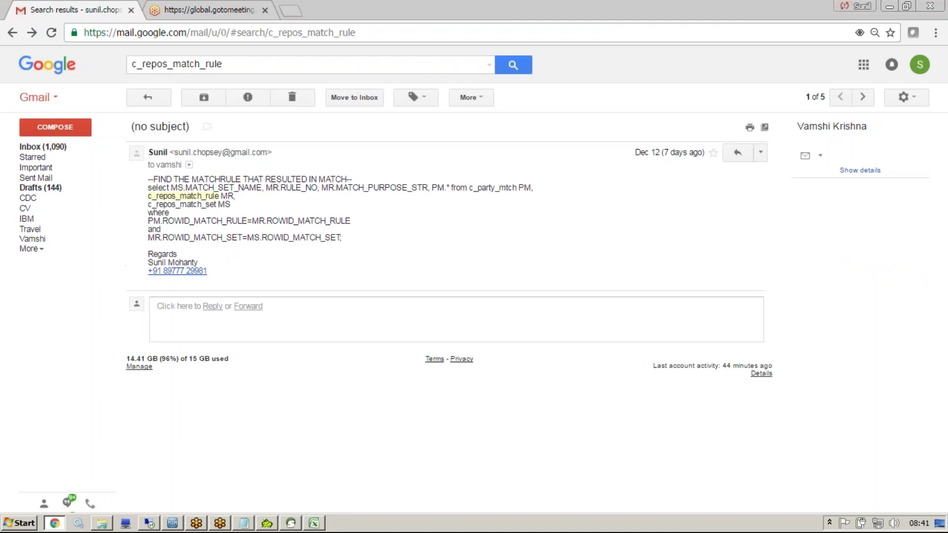
left_click_drag(358, 244, 148, 187)
right_click(163, 192)
left_click(180, 201)
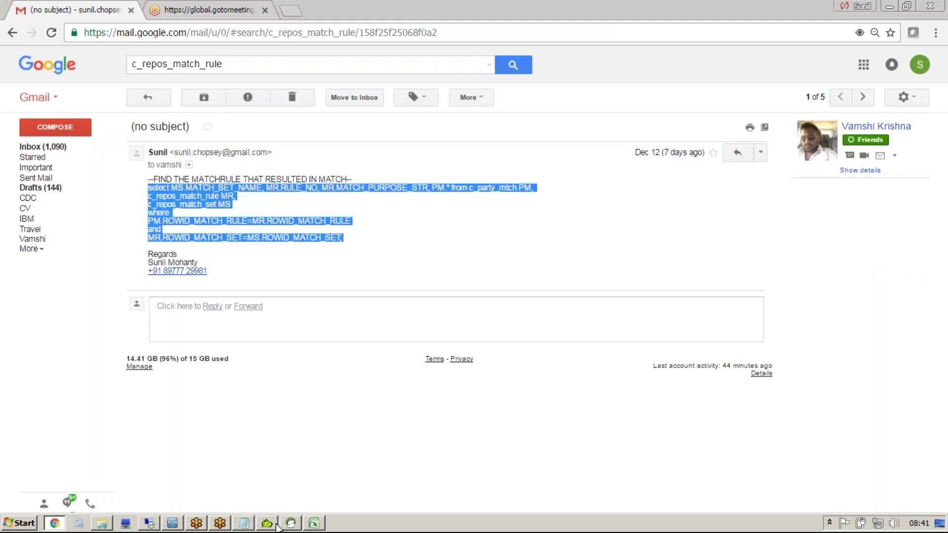
- Switch to Toad, replace the unfinished query with the copied match rule and match set join, and run it
left_click(266, 523)
left_click_drag(335, 199, 7, 193)
key("ctrl+v")
left_click(285, 210)
key("F9")
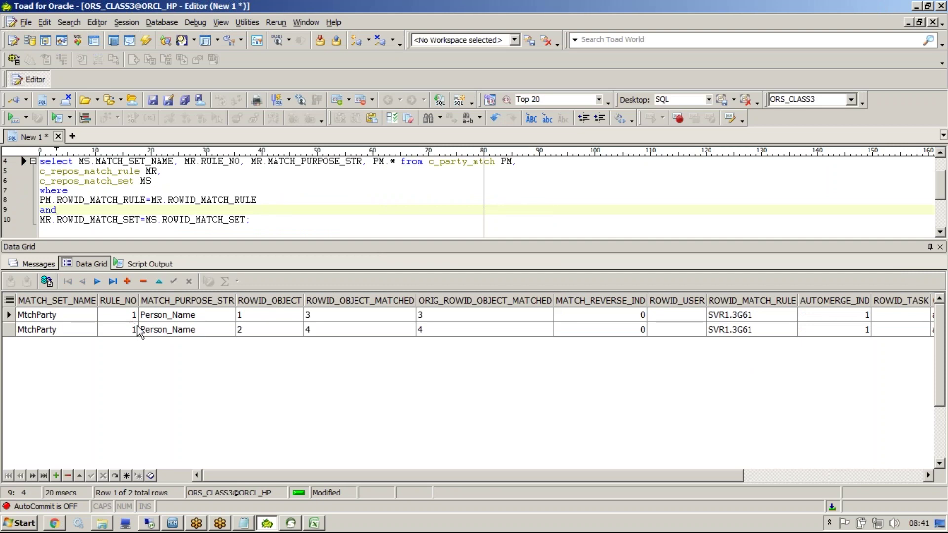
- Check the RULE_NO and MATCH_PURPOSE_STR results against the first match rule of MtchParty in the MDM Hub Console's Schema tool
left_click_drag(112, 316, 167, 328)
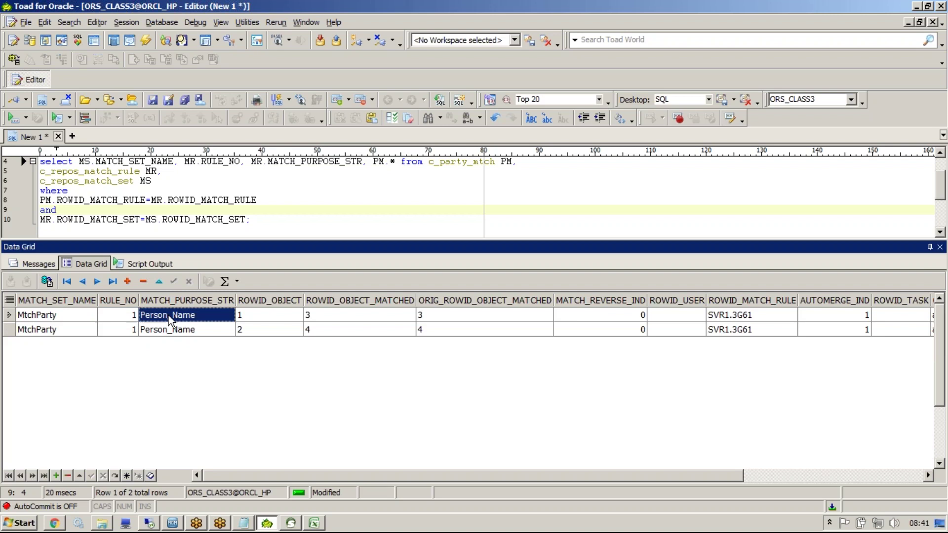
left_click(173, 523)
left_click(56, 189)
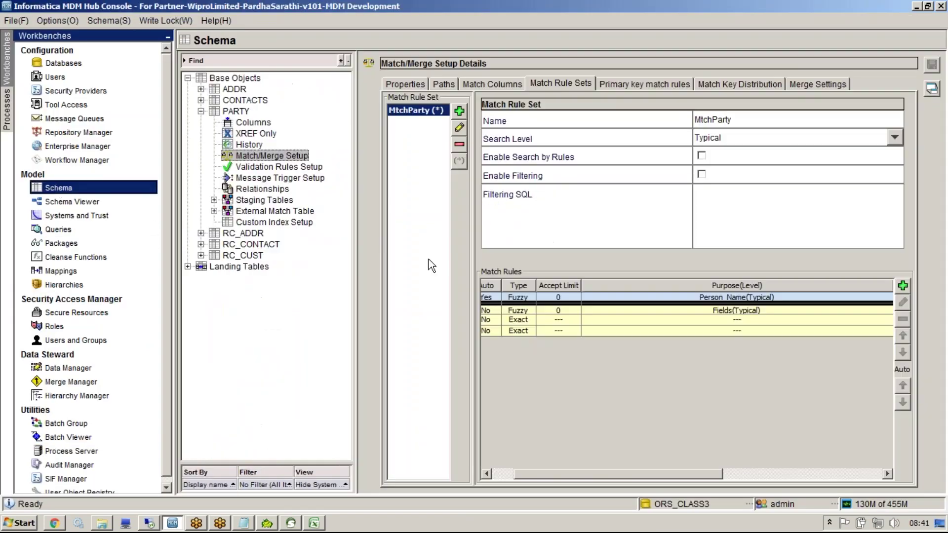
left_click(532, 298)
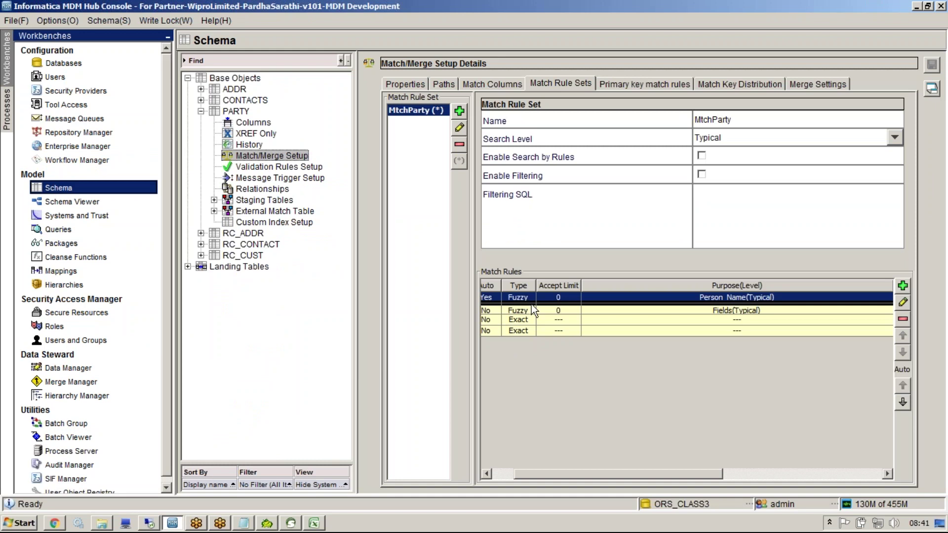
left_click_drag(548, 472, 471, 467)
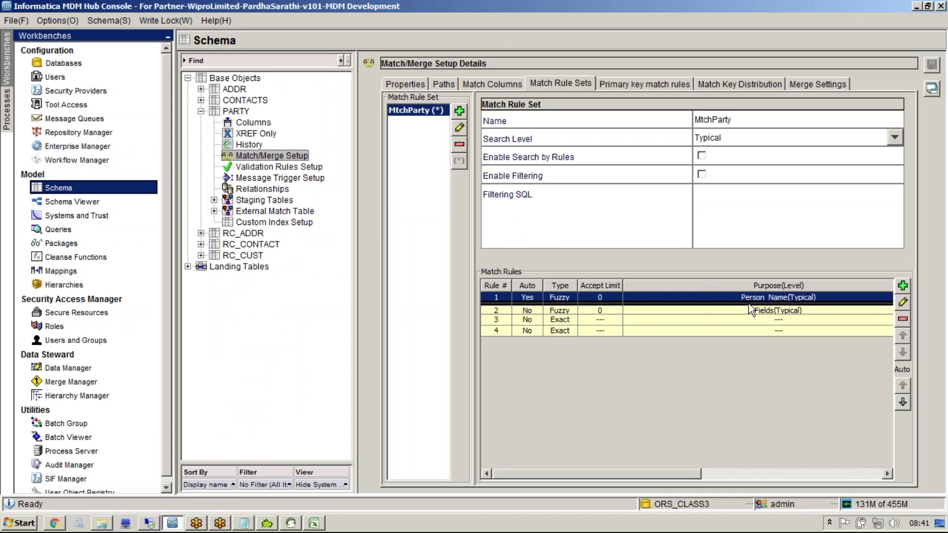
- Compare the purposes of the MtchParty match rules with the match query results in Toad and the Customer Match Sheet in Excel
scroll(748, 303, "right", 2)
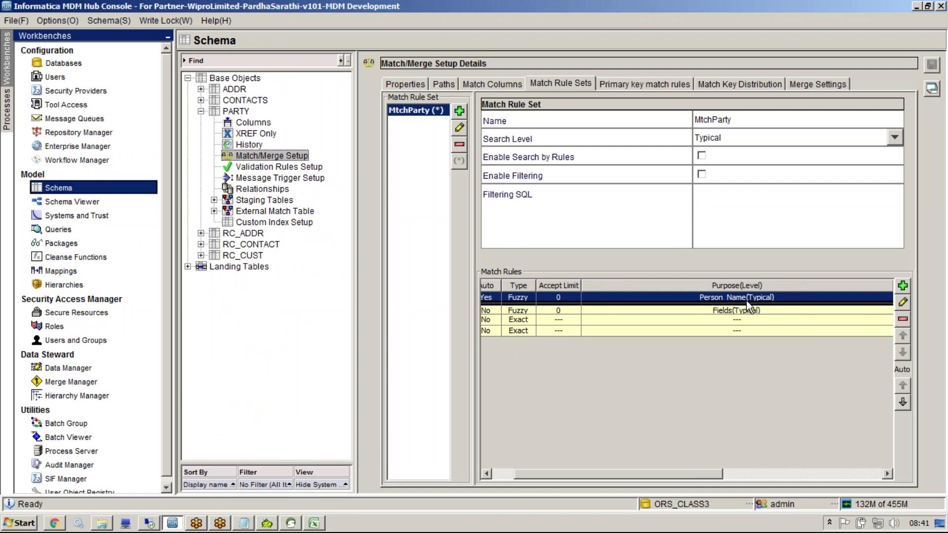
key("alt+Tab")
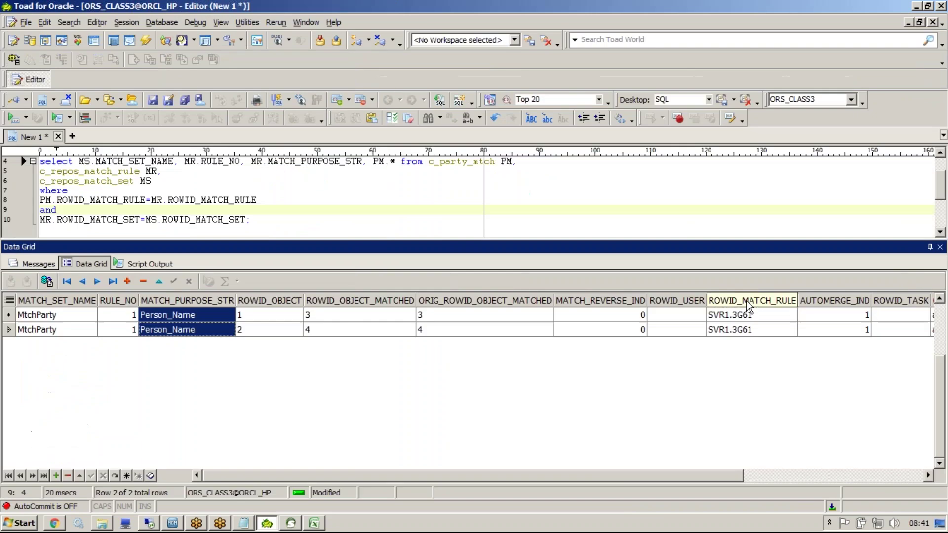
left_click(723, 13)
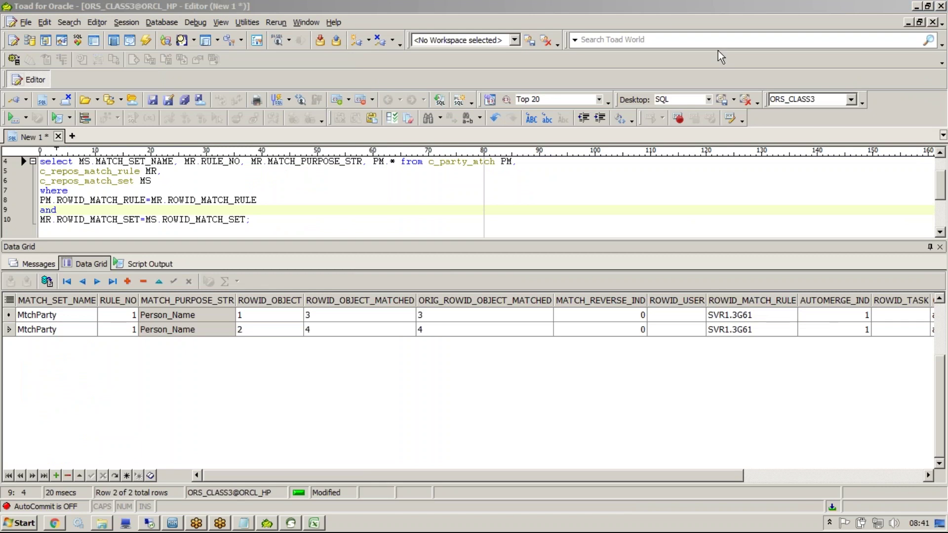
left_click(450, 201)
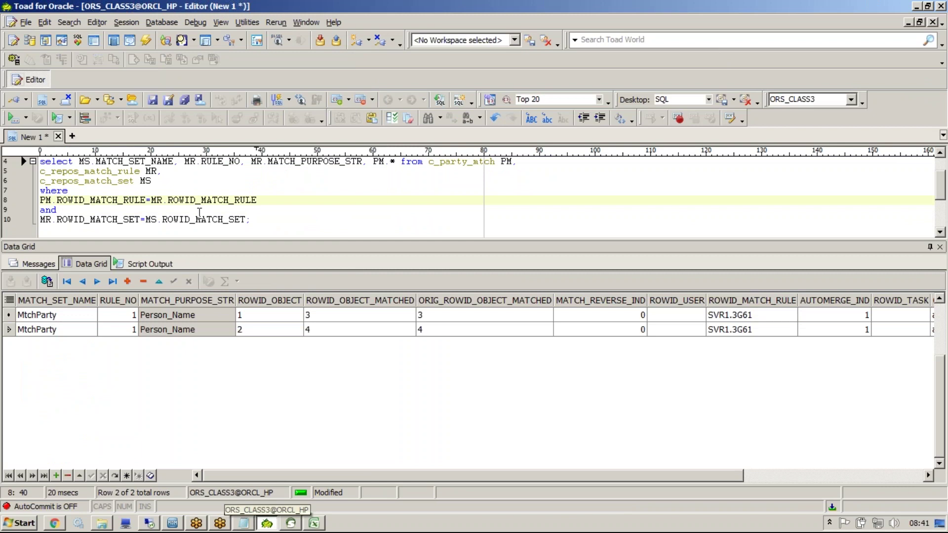
left_click(269, 525)
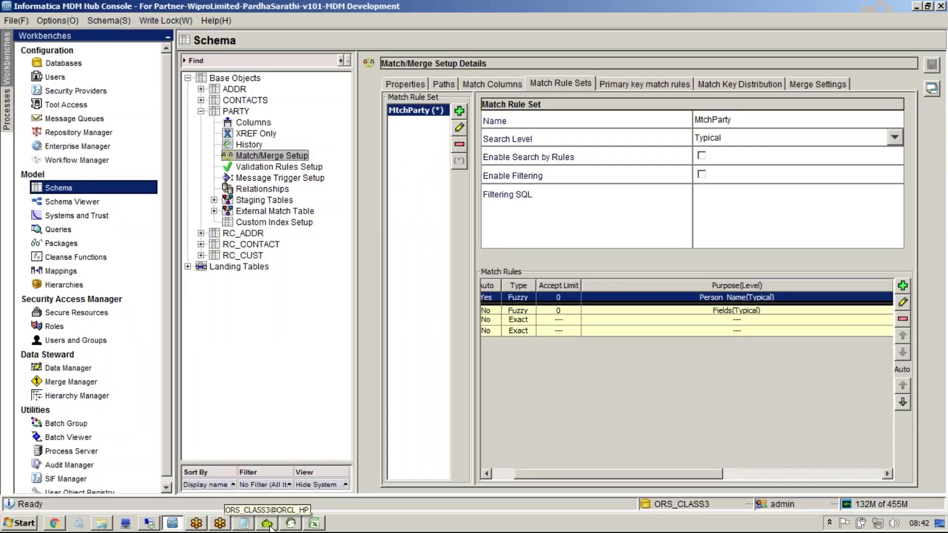
left_click(314, 523)
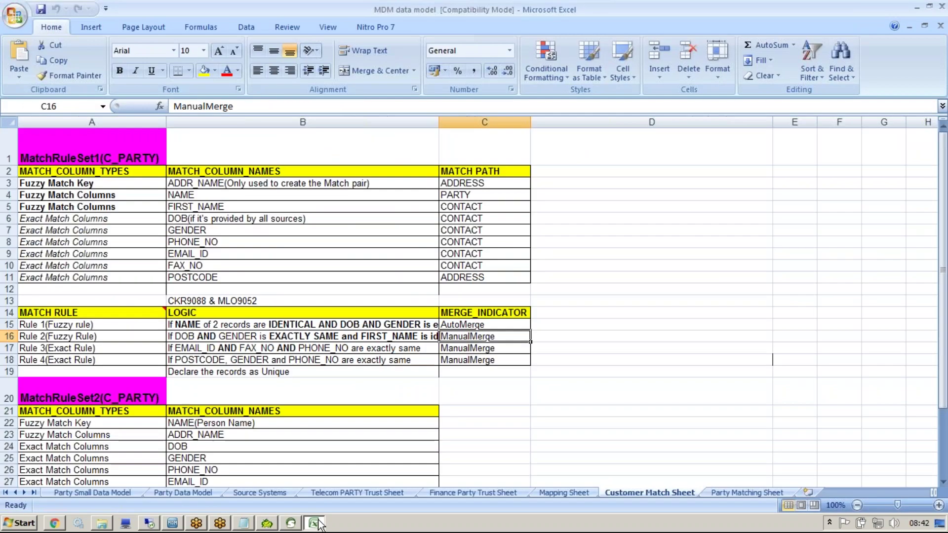
left_click(314, 523)
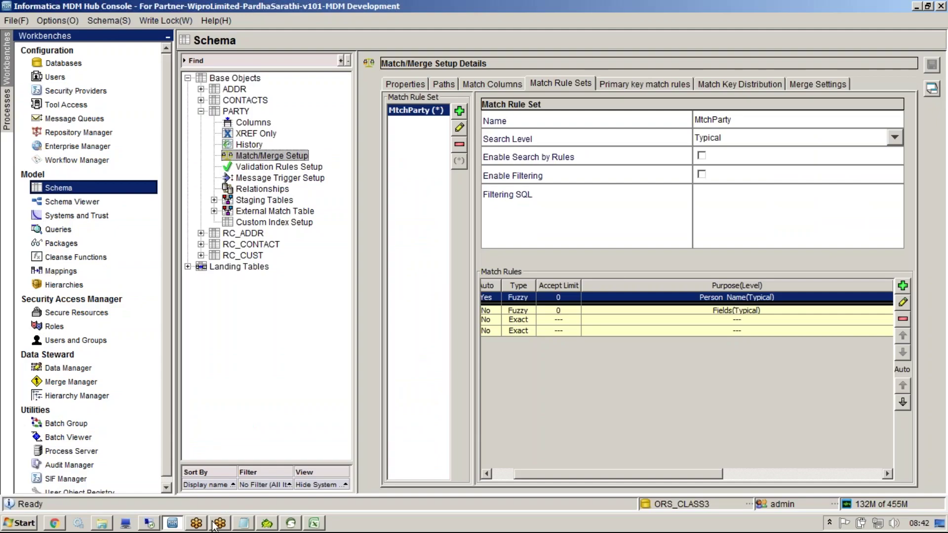
- Copy C_PARTY_HMRG from the Total Tables list in Notepad and replace the whole Toad query with it
left_click(244, 523)
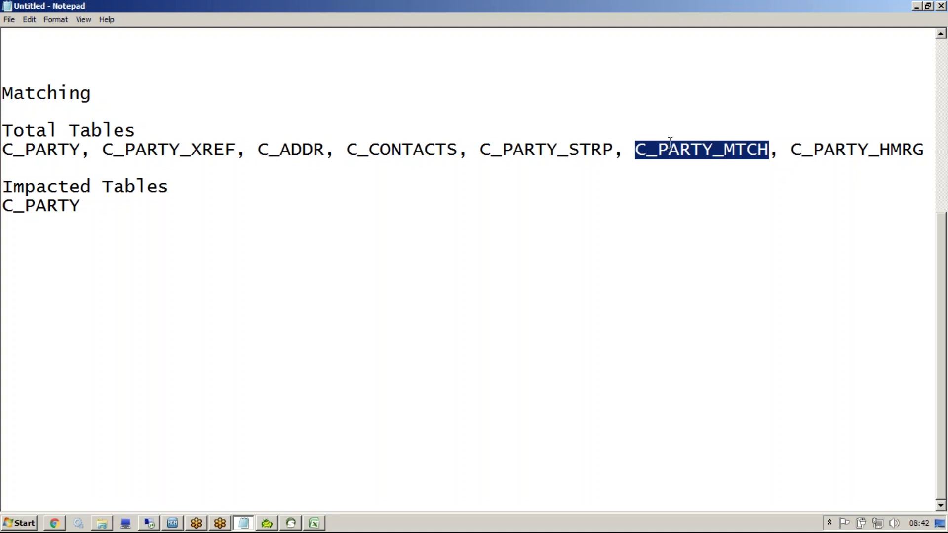
left_click_drag(790, 149, 926, 150)
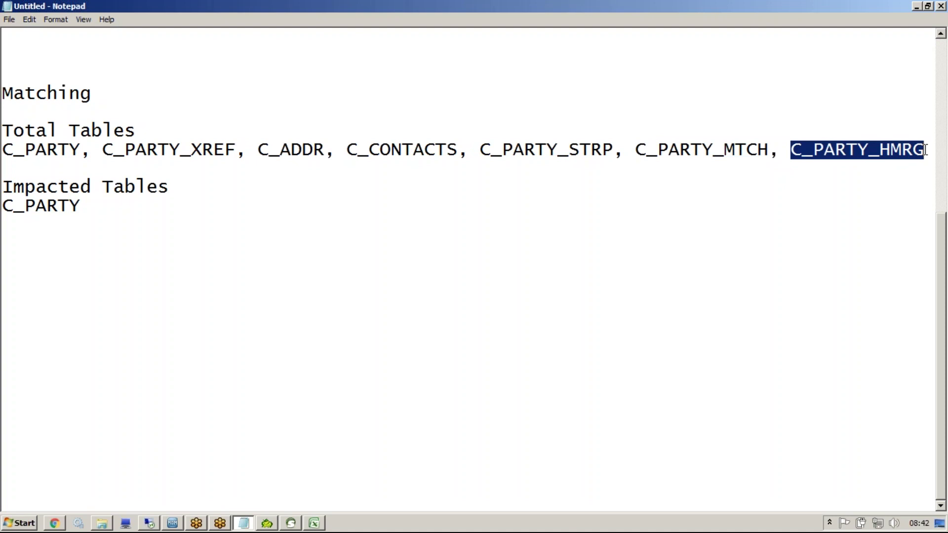
key("alt+Tab")
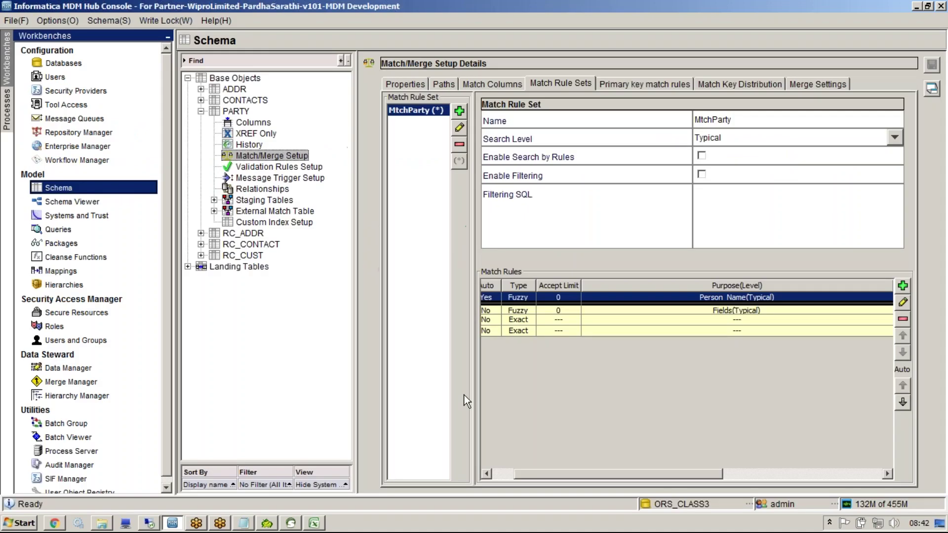
left_click(266, 523)
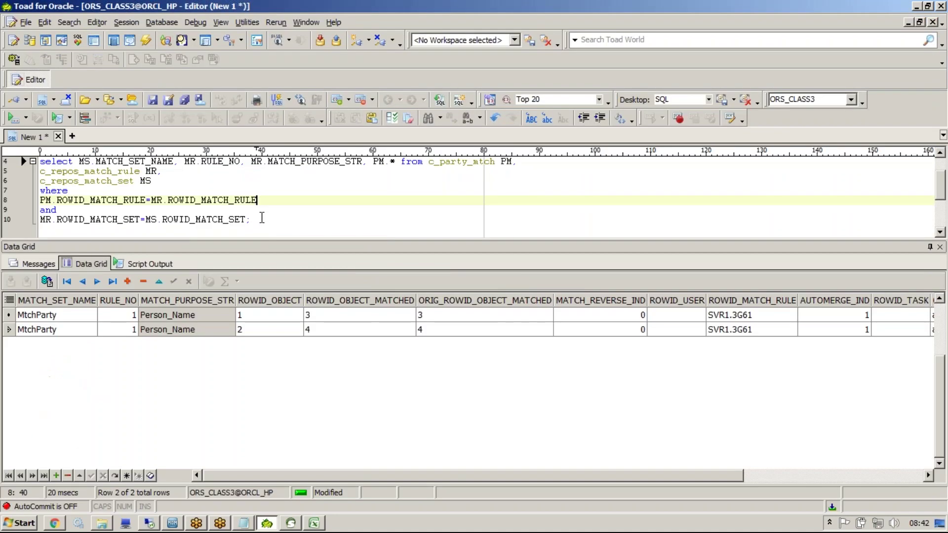
key("ctrl+a")
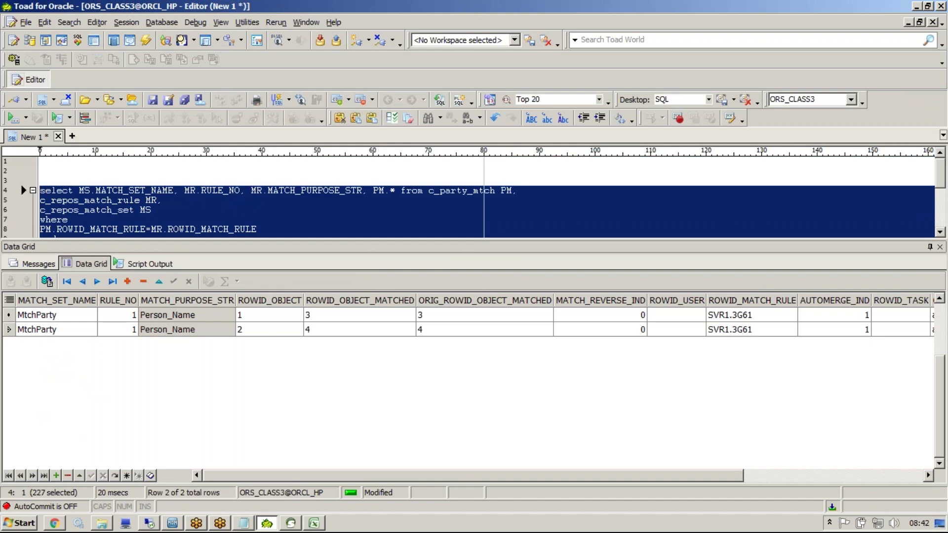
key("ctrl+v")
- Describe the C_PARTY_HMRG table, view its data, and close the description and Toad
key("ctrl+space")
key("Escape")
key("F4")
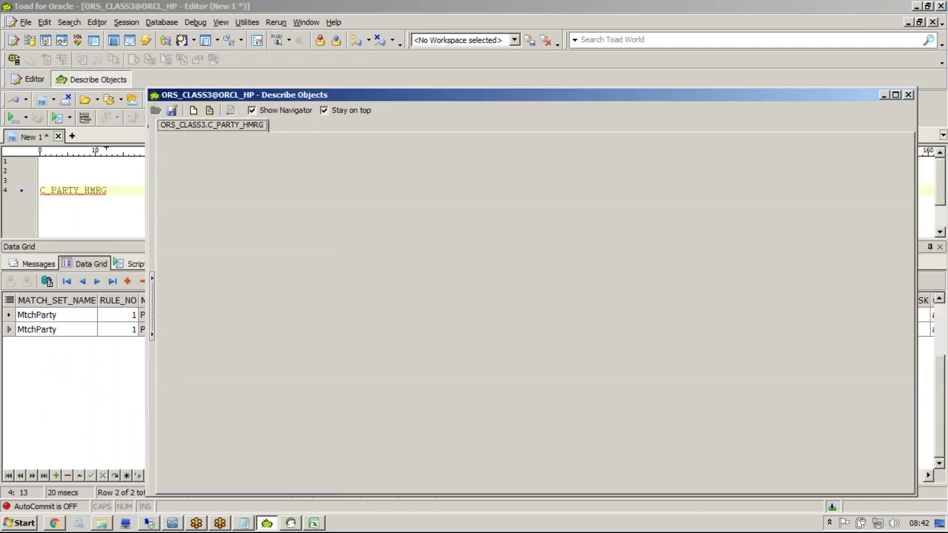
left_click(333, 182)
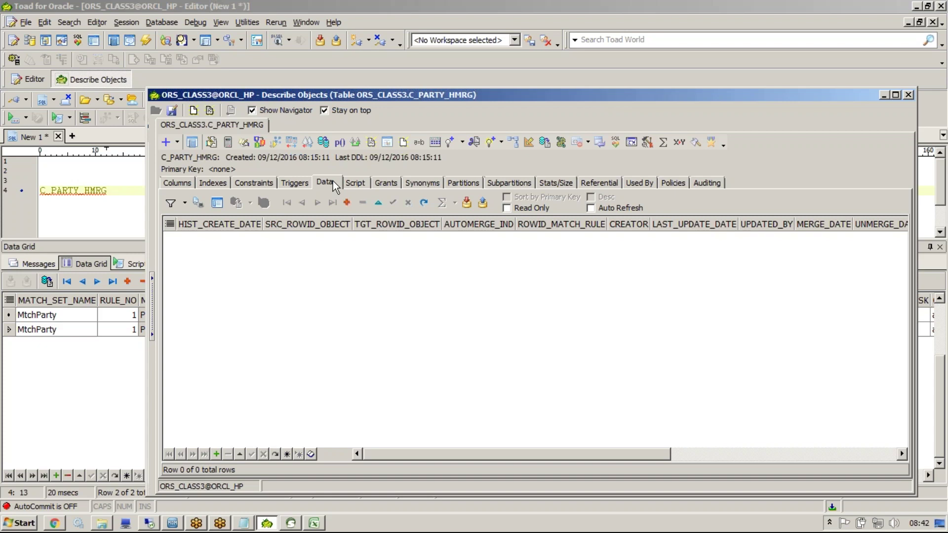
left_click(908, 95)
left_click(916, 6)
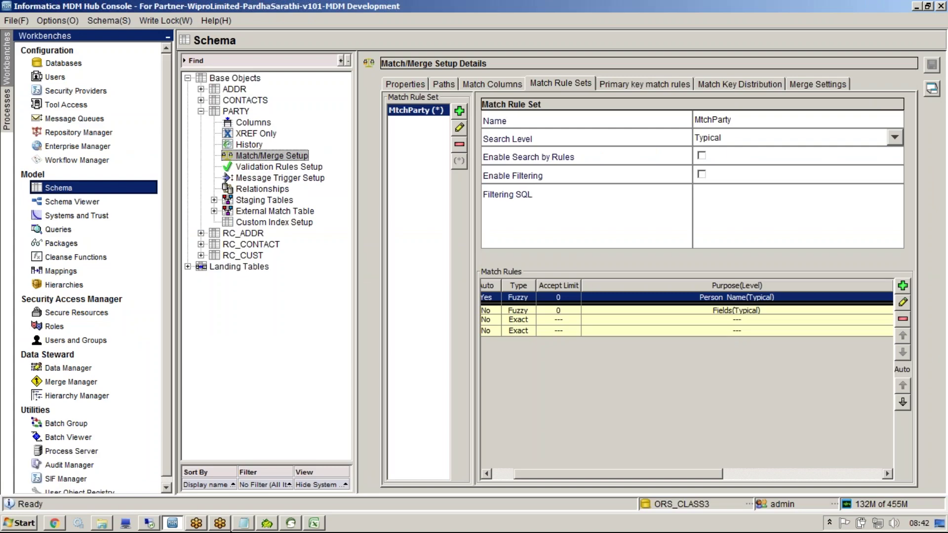
- In the Notepad notes, add C_PARTY_MTCH below C_PARTY in the Matching section's Impacted Tables list
left_click(244, 523)
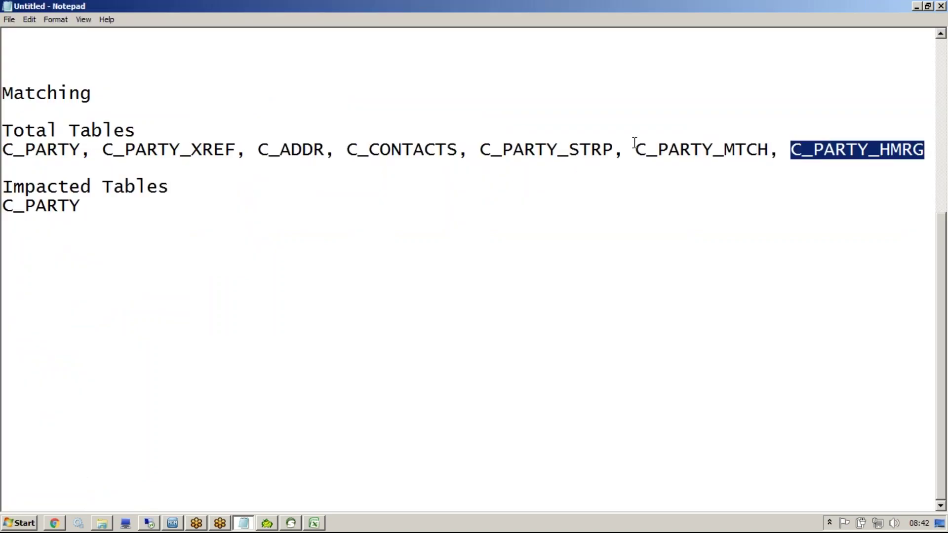
left_click_drag(635, 146, 769, 148)
key("ctrl+c")
left_click(554, 269)
key("BackSpace")
key("BackSpace")
key("BackSpace")
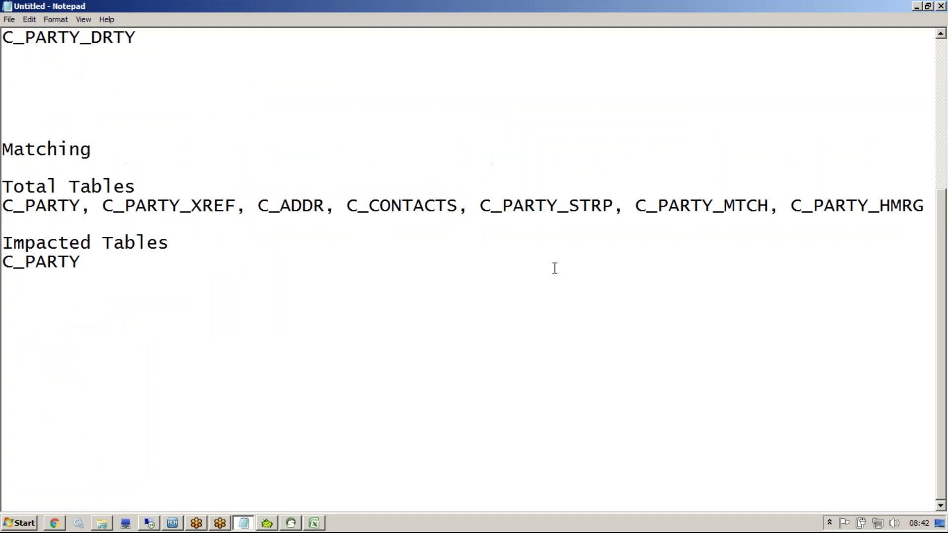
type(",")
key("Return")
key("ctrl+v")
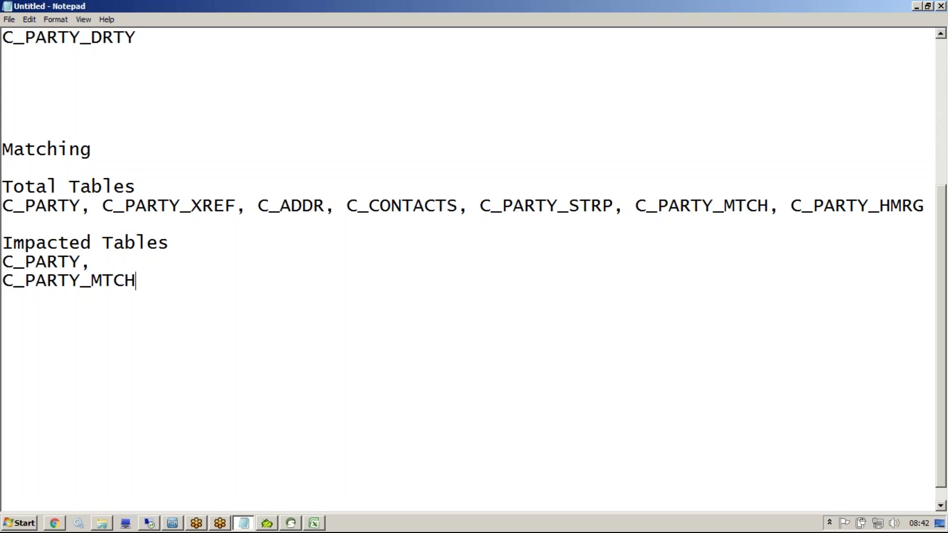
- Add a Merge heading a few lines below the Matching section, followed by a run of blank lines
key("Return")
key("Return")
key("Return")
key("Return")
key("Return")
type("Merge")
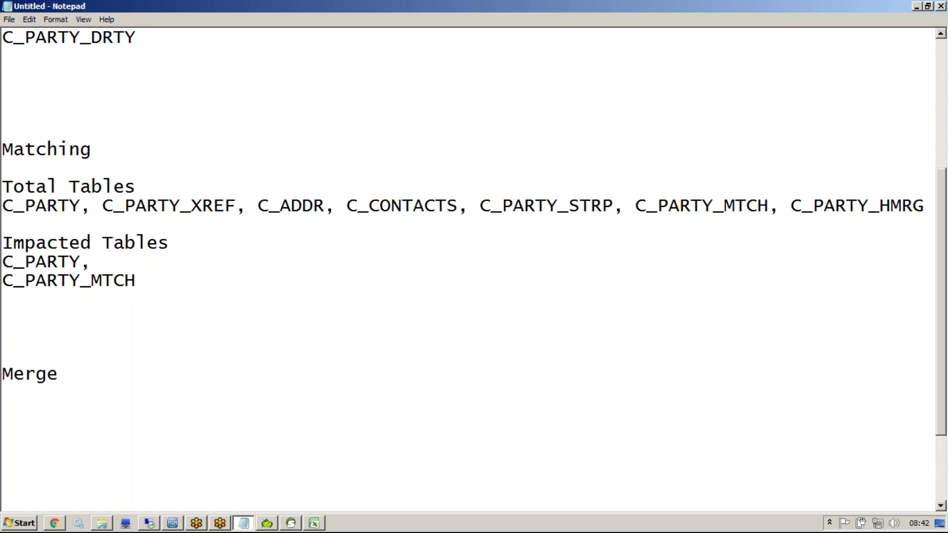
key("Return")
key("Return")
key("Return")
key("Return")
key("Return")
key("Return")
key("Return")
key("Return")
key("Return")
key("Return")
key("Return")
key("Return")
key("Return")
key("Return")
key("Return")
key("Return")
key("Return")
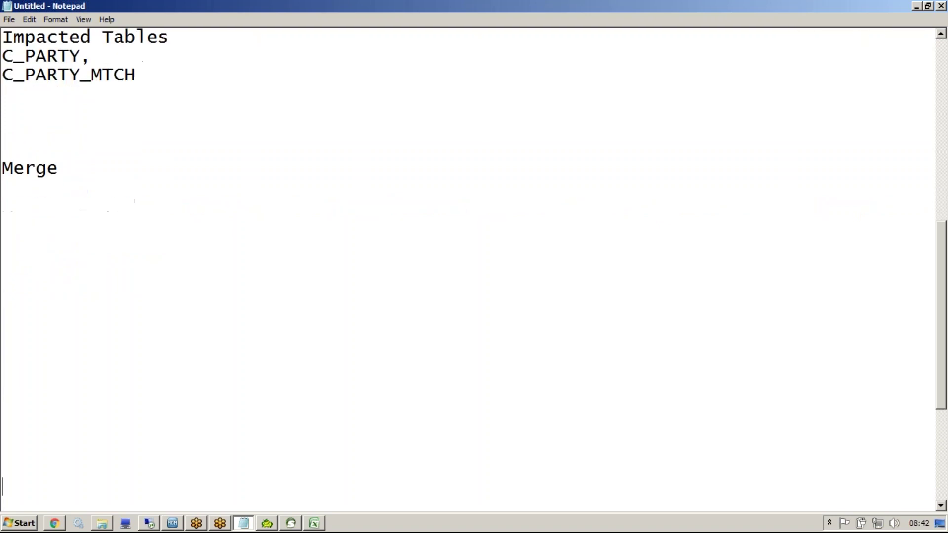
key("Return")
- Copy the Matching section's Total Tables list and Impacted Tables heading and paste them below the Merge heading
key("Up")
key("Up")
key("Up")
key("Up")
key("Up")
key("Up")
key("Up")
key("Up")
key("Up")
key("Up")
key("Up")
key("Up")
key("Up")
key("Up")
key("Up")
key("Up")
key("Up")
key("Up")
key("Up")
key("Up")
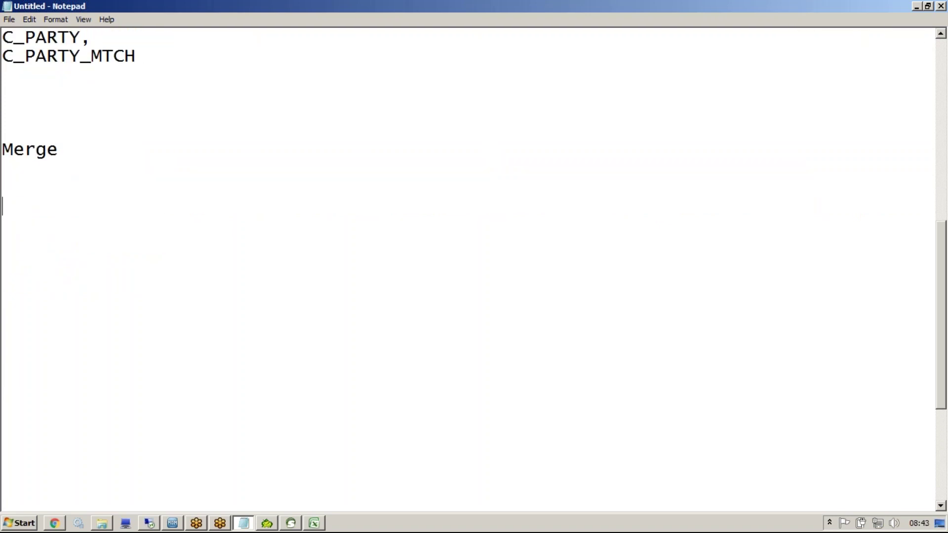
key("Up")
left_click_drag(170, 280, 7, 214)
key("ctrl+c")
left_click(40, 438)
key("ctrl+v")
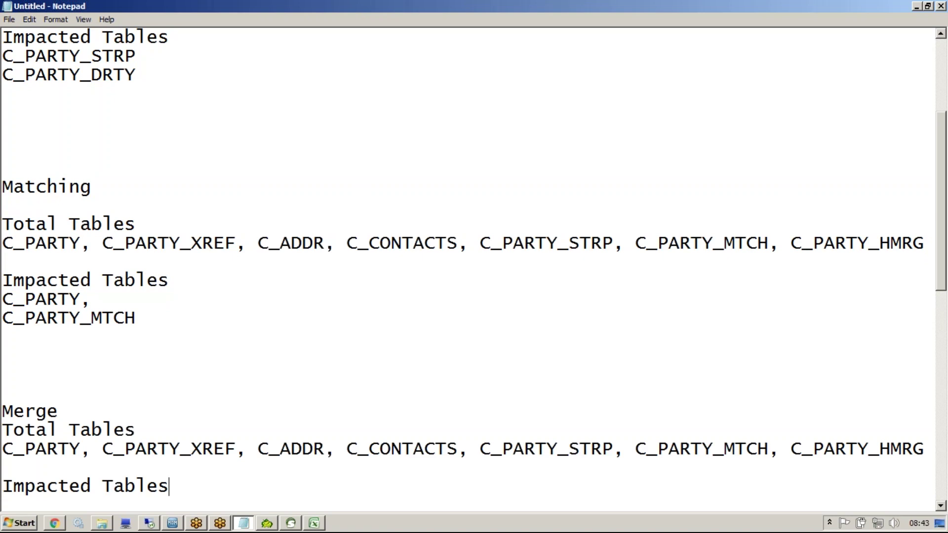
- Insert a blank line below the Merge heading and highlight C_PARTY_STRP in that section's table list
left_click(68, 405)
key("Return")
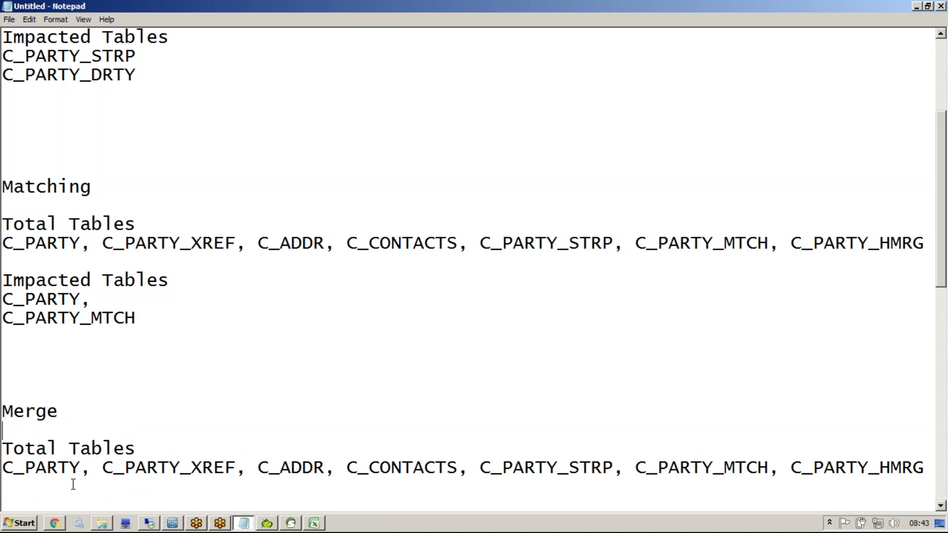
key("Down")
key("Down")
key("Down")
key("Down")
key("Down")
key("Down")
key("Down")
key("Down")
key("Down")
key("Down")
key("Down")
key("Down")
key("Down")
key("Down")
key("Down")
key("Down")
key("Down")
key("Down")
key("Down")
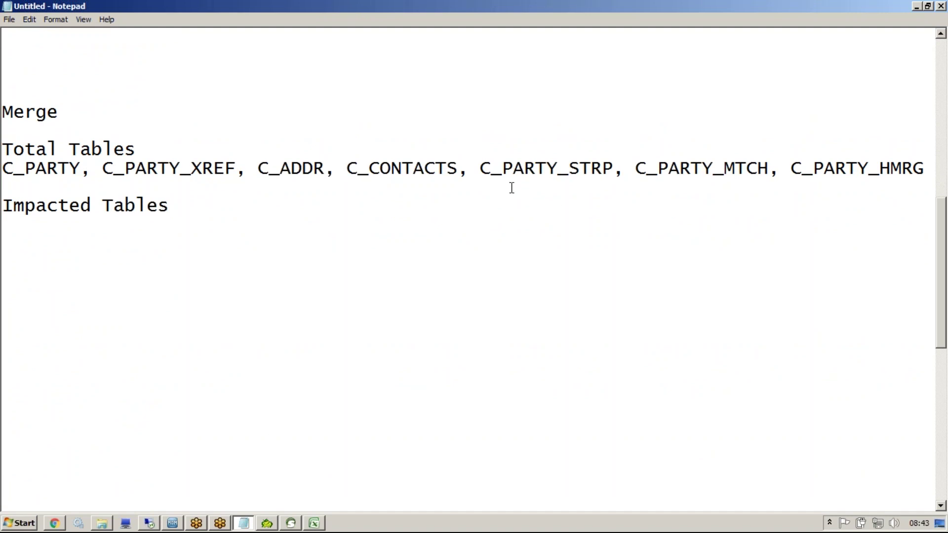
left_click_drag(481, 167, 619, 170)
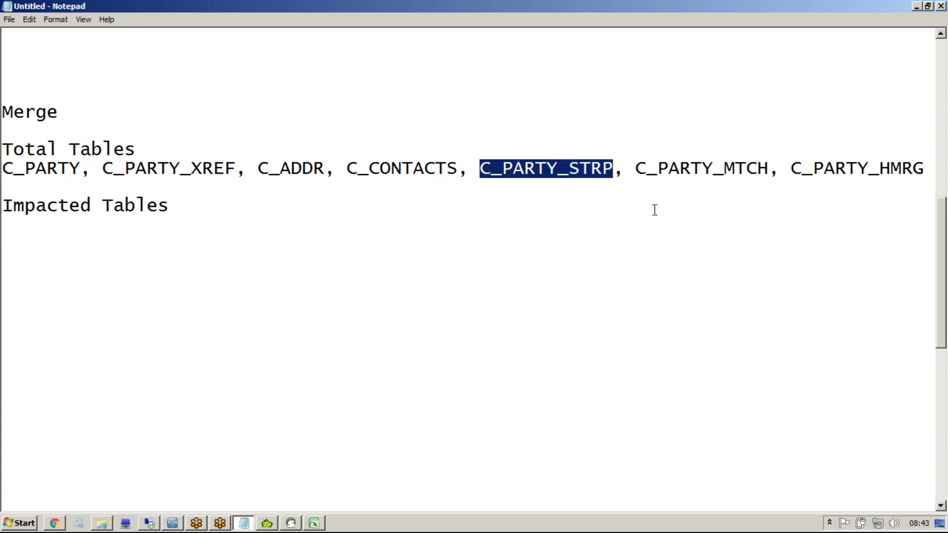
- Switch to the MDM Hub Console's Batch Viewer and execute the Automerge job Merge data in PARTY
left_click(173, 523)
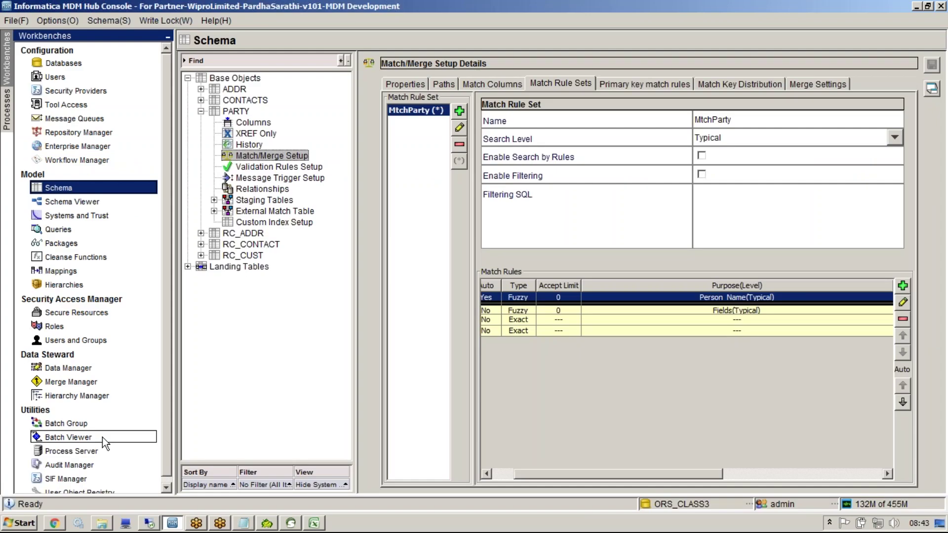
left_click(102, 436)
double_click(222, 322)
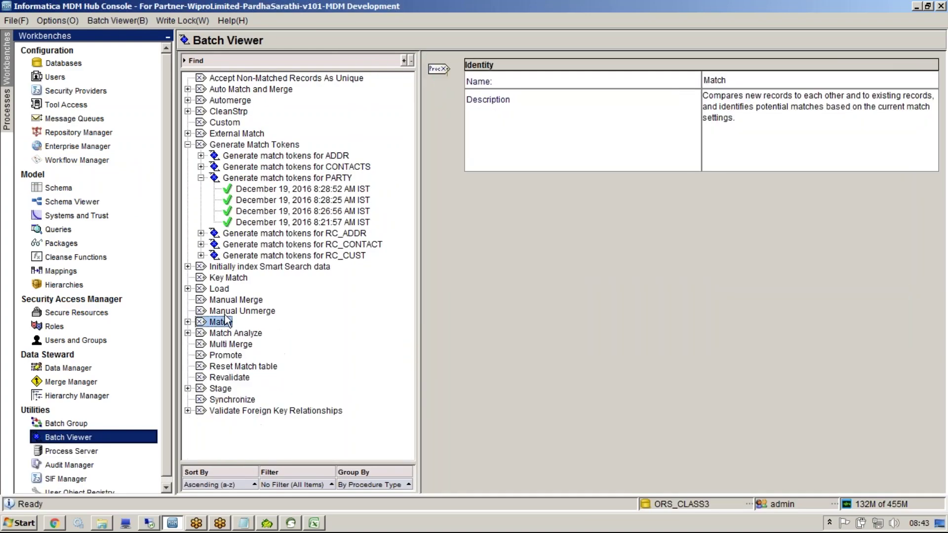
double_click(229, 143)
double_click(228, 101)
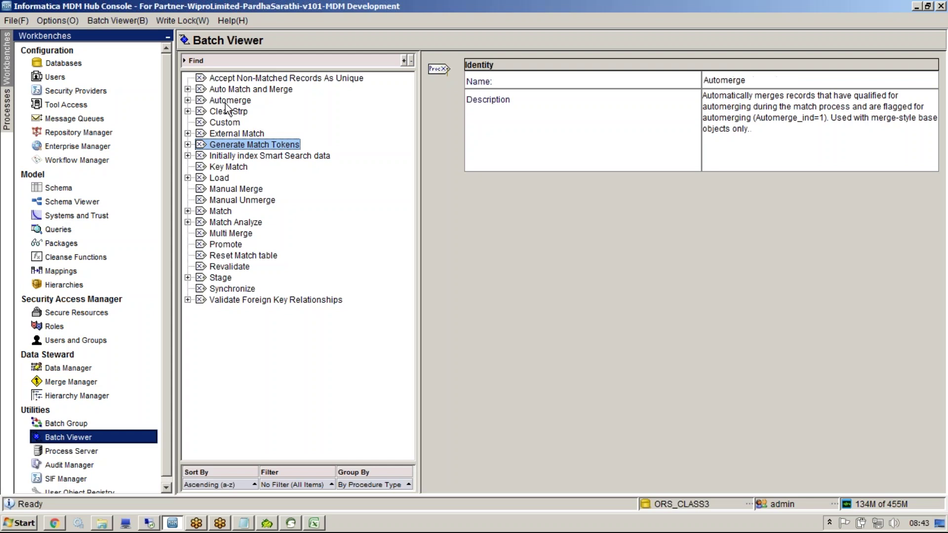
left_click(272, 138)
right_click(273, 138)
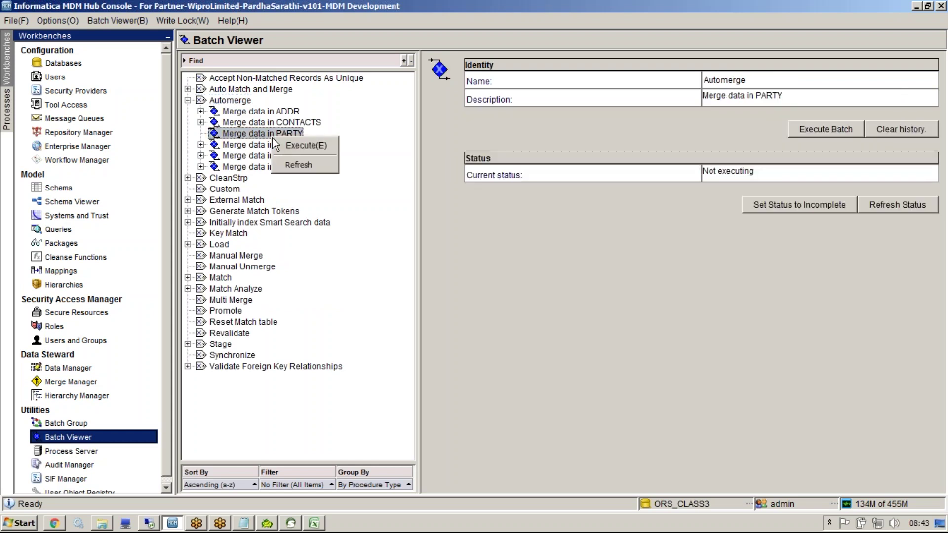
left_click(300, 146)
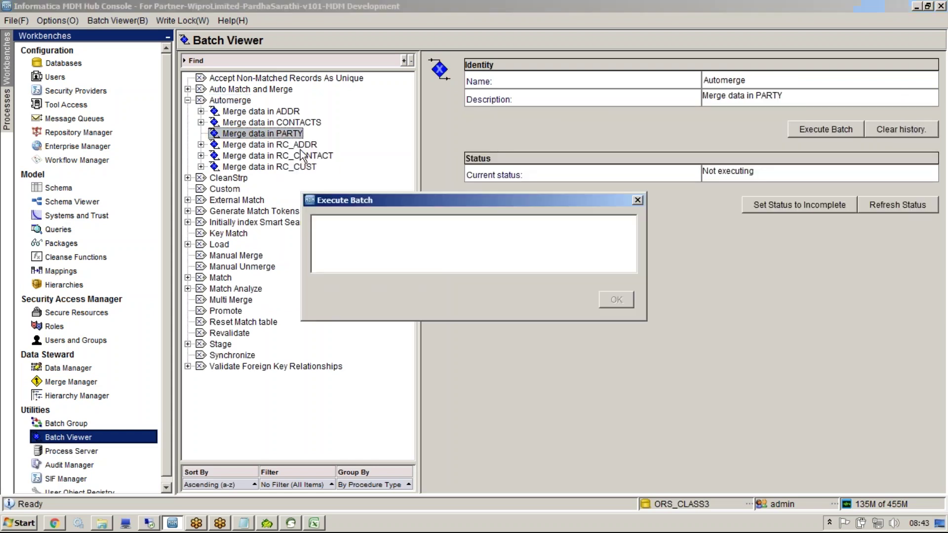
- Refresh the status of the Merge data in PARTY job and open the details of its latest run
right_click(342, 124)
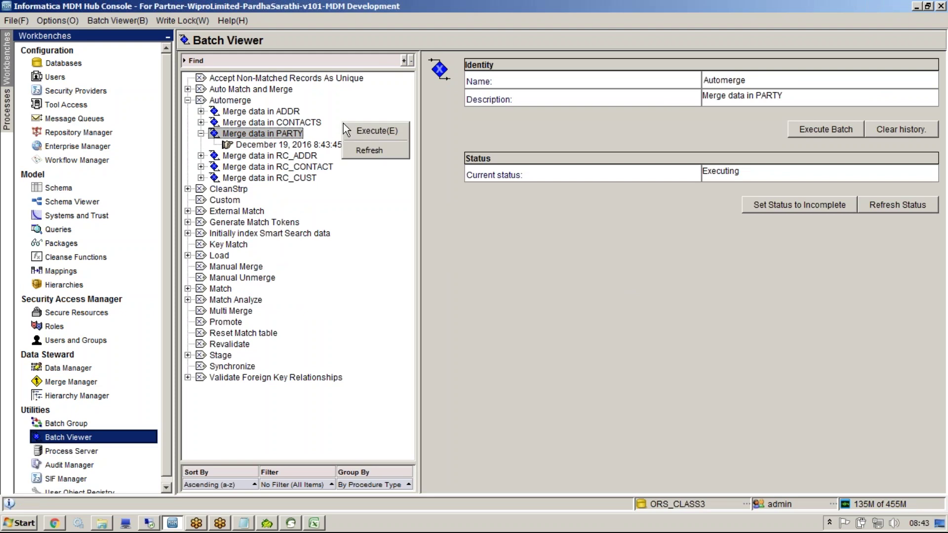
left_click(369, 144)
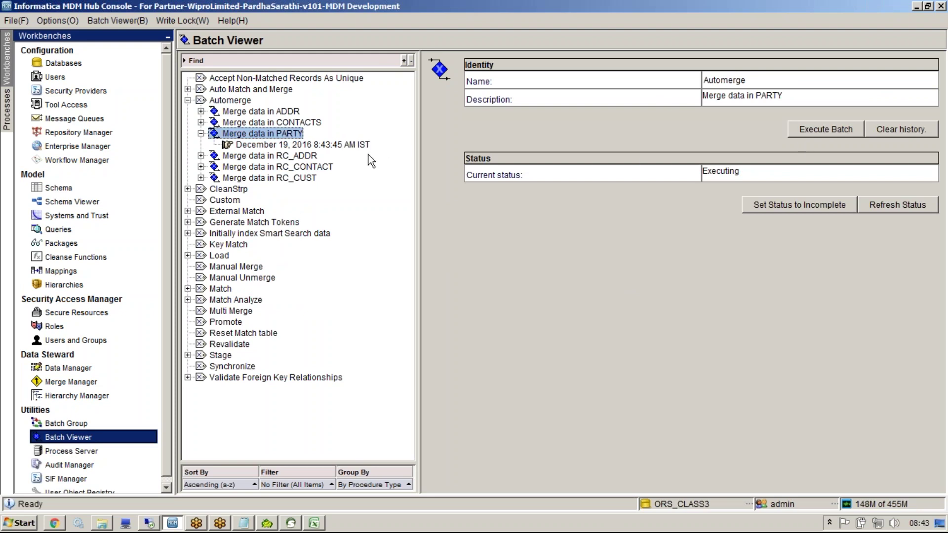
left_click(878, 206)
left_click(326, 146)
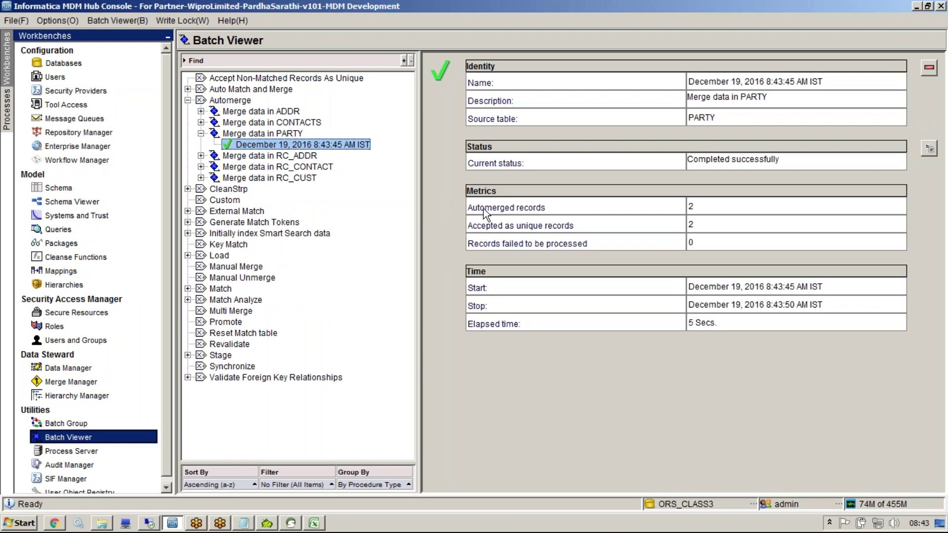
- Examine the Automerged records and Accepted as unique records metrics of the PARTY automerge run
left_click_drag(720, 204, 655, 201)
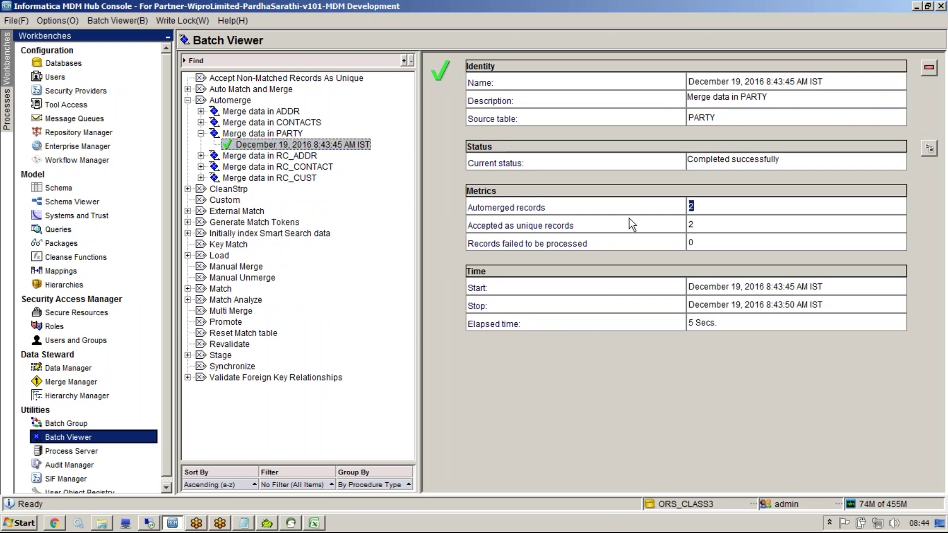
key("Tab")
left_click_drag(697, 207, 620, 214)
left_click_drag(708, 227, 668, 224)
left_click_drag(702, 204, 660, 201)
left_click(697, 226)
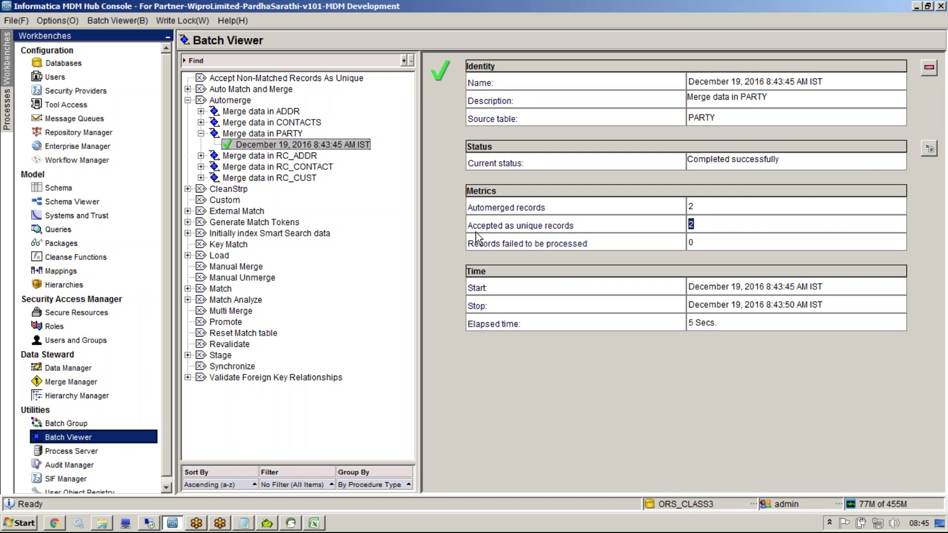
- Check the Accept All Unmatched Rows as Unique property in PARTY's match/merge setup against the automerge run's Accepted as unique records metric
left_click_drag(698, 224, 689, 224)
left_click(55, 188)
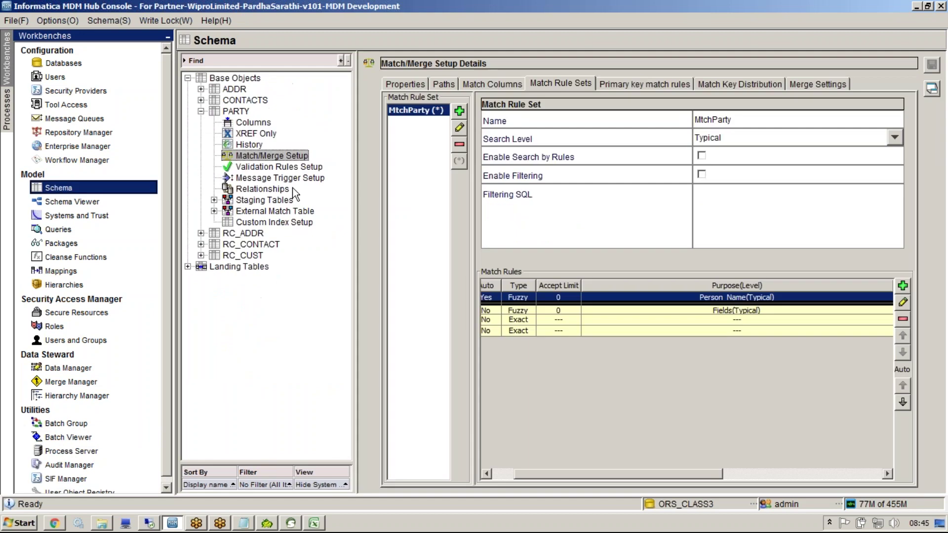
left_click(414, 81)
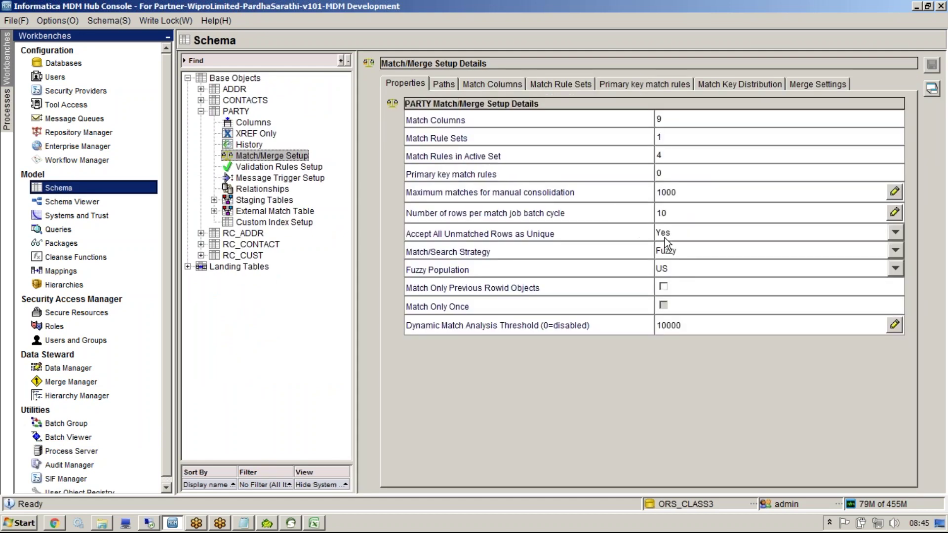
left_click(109, 437)
left_click_drag(721, 224, 601, 227)
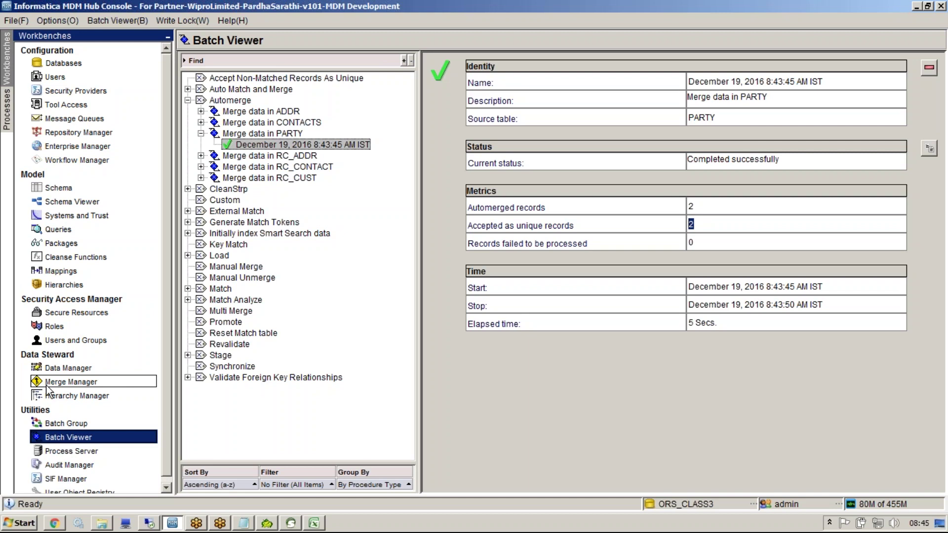
- Copy C_PARTY from the Merge section's table list in Notepad and replace the contents of Toad's SQL editor with it
left_click(244, 523)
left_click_drag(82, 168, 2, 168)
key("ctrl+c")
key("alt+Tab")
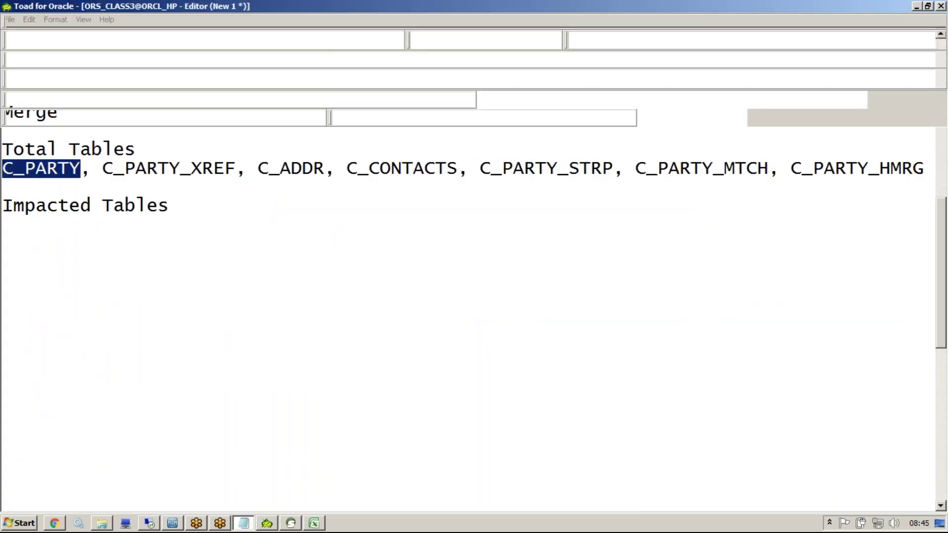
left_click_drag(107, 190, 47, 196)
type("a")
key("ctrl+v")
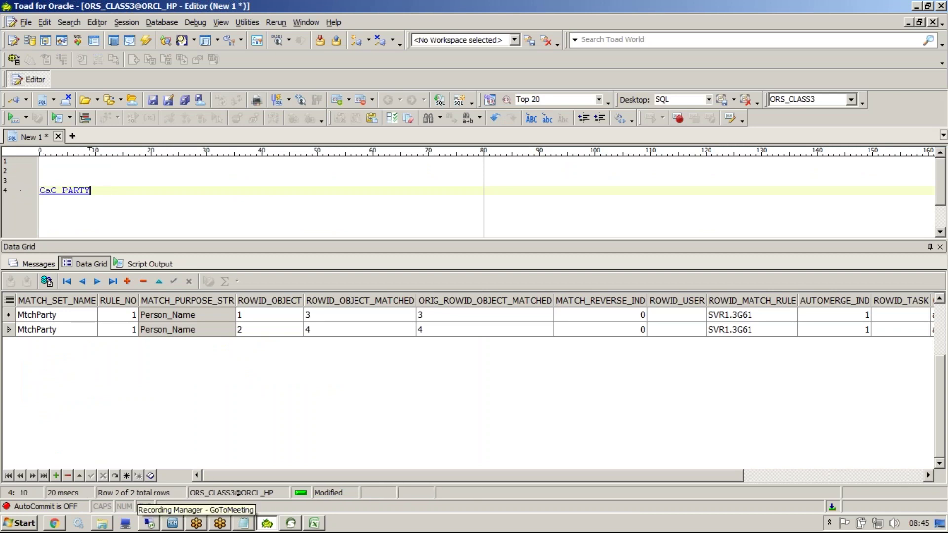
key("ctrl+a")
key("ctrl+v")
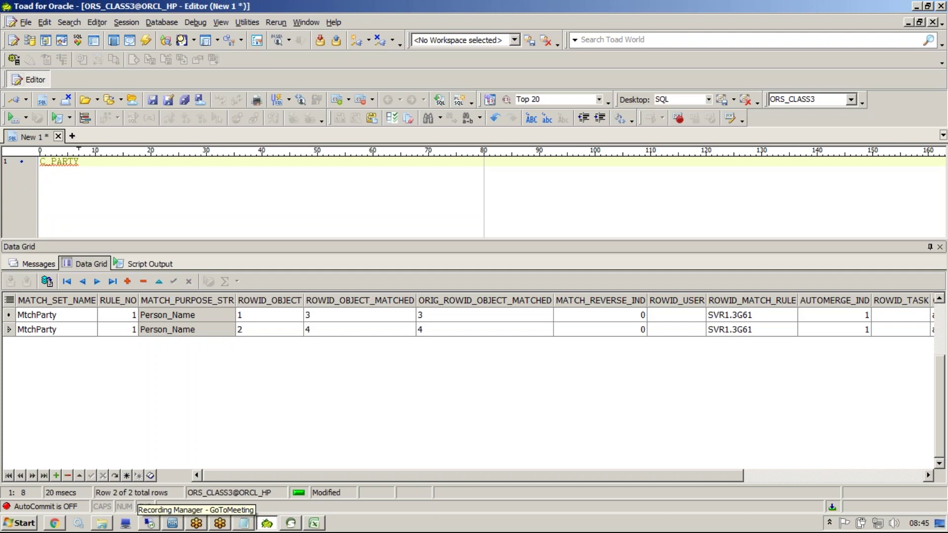
- Describe the C_PARTY table, show its data and inspect the CONSOLIDATION_IND values of the records
key("F4")
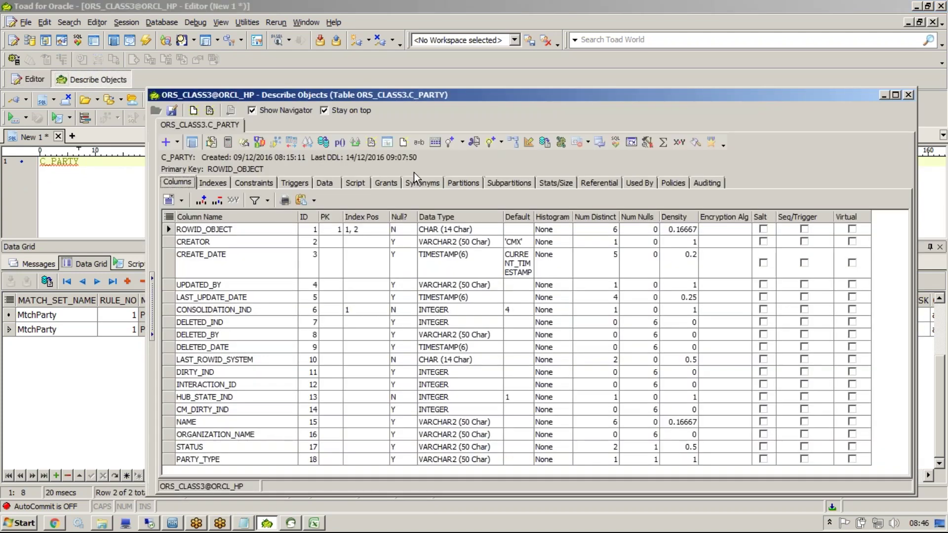
left_click(327, 184)
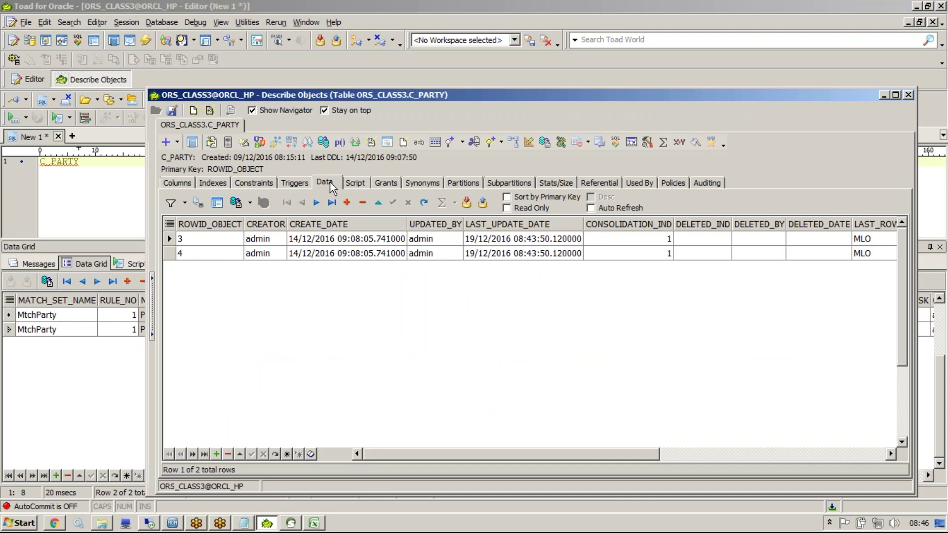
left_click_drag(650, 241, 653, 268)
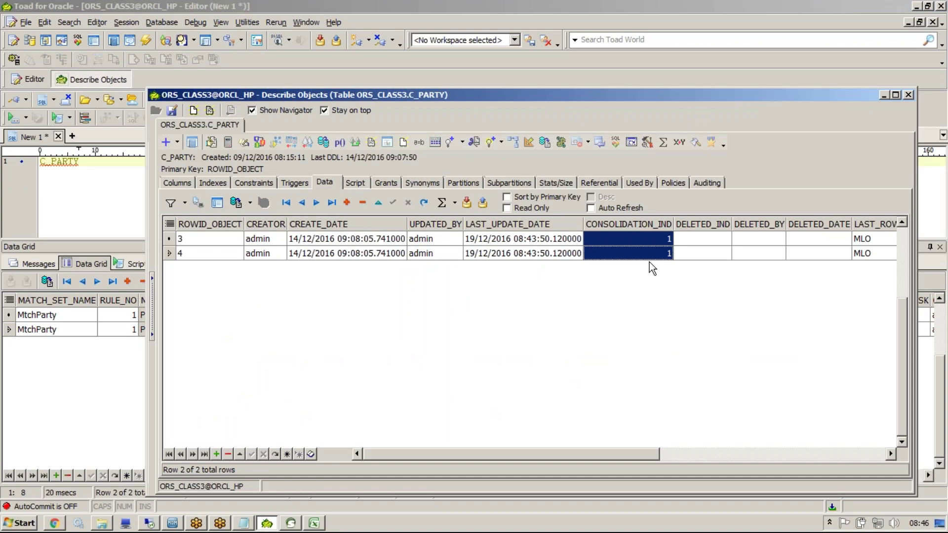
left_click_drag(581, 457, 586, 57)
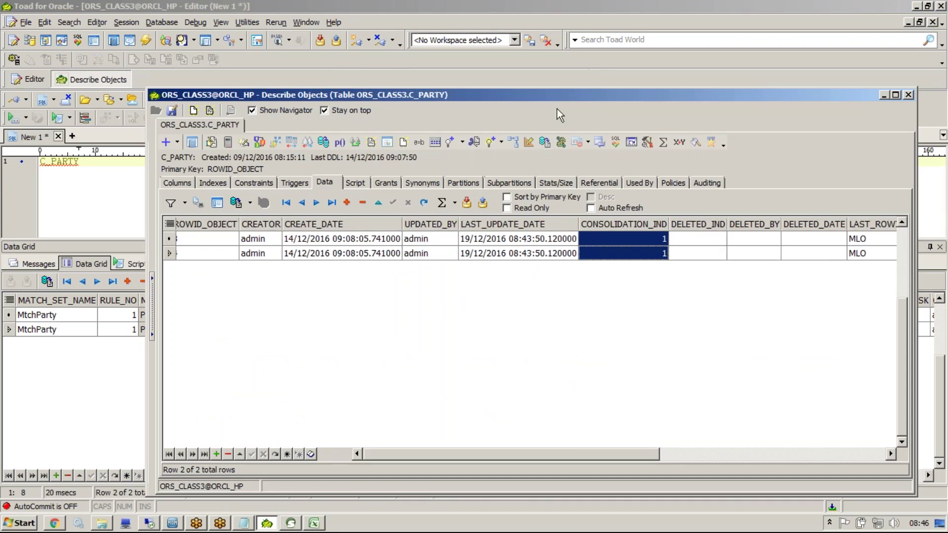
- Examine the remaining C_PARTY columns through PARTY_TYPE and highlight the NAME values of both records
left_click(502, 255)
key("Right")
key("Right")
key("Right")
key("Right")
key("Right")
key("Right")
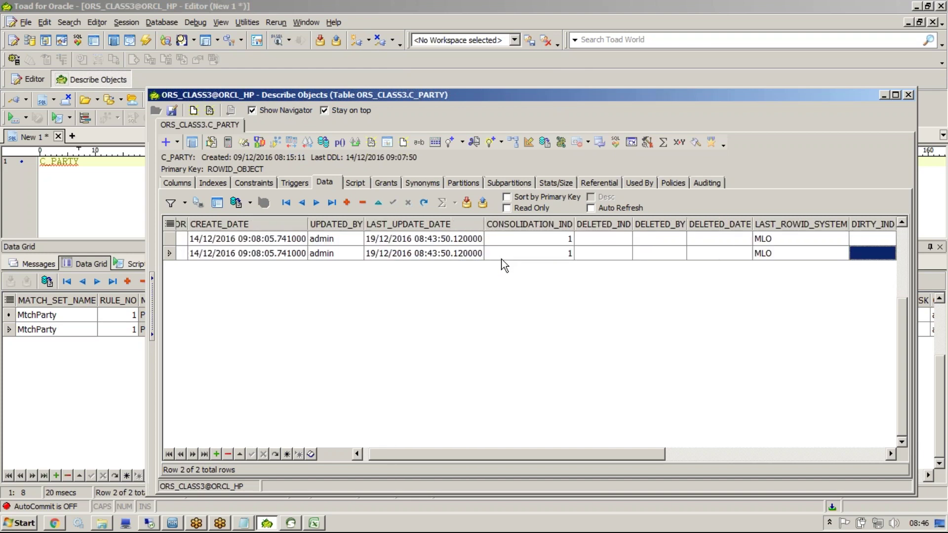
key("Right")
key("Right")
key("Right")
key("Right")
key("Right")
key("Right")
key("Right")
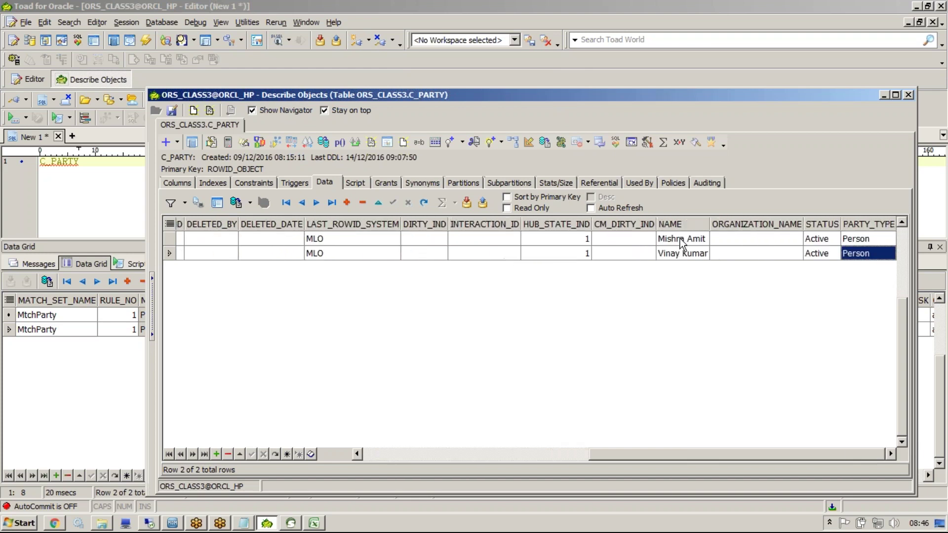
left_click_drag(676, 240, 682, 256)
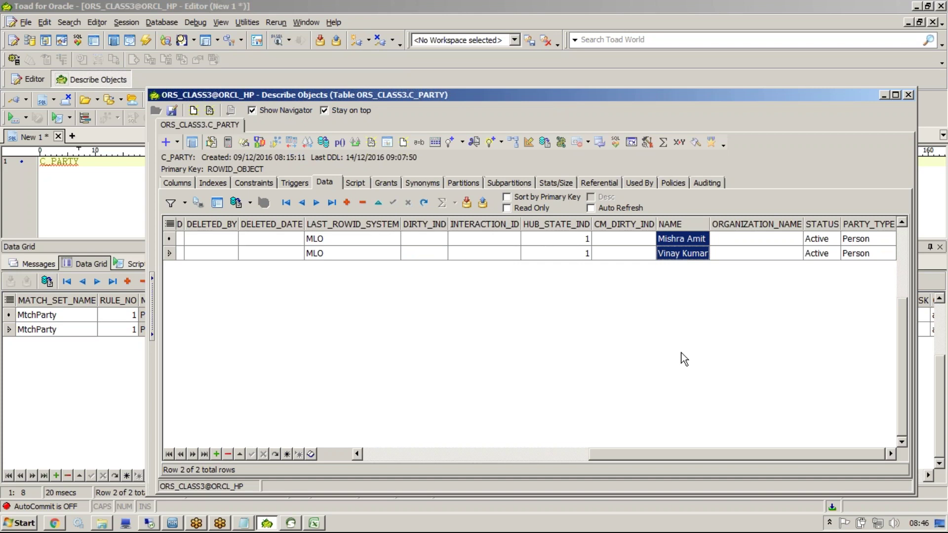
- Return to C_PARTY's ROWID_OBJECT column to review the surviving records and close the table description
key("Left")
key("Left")
key("Left")
key("Left")
key("Left")
key("Left")
key("Left")
key("Left")
key("Left")
key("Left")
key("Left")
key("Left")
key("Left")
key("Left")
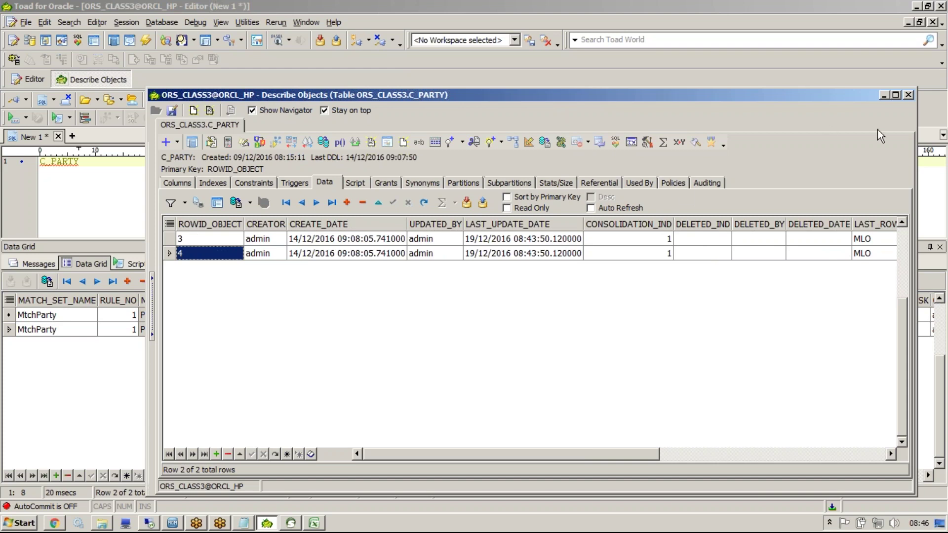
left_click(909, 95)
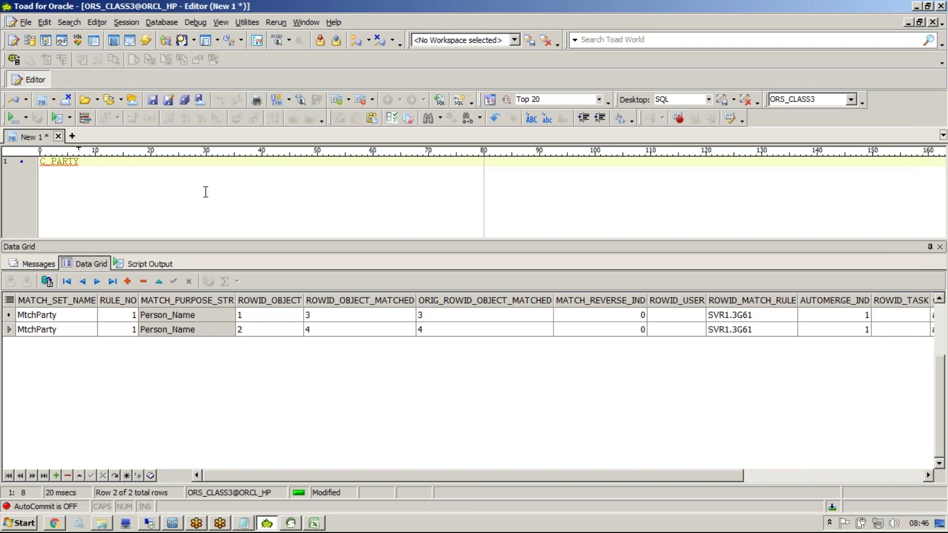
- Extend the editor's table name to C_PARTY_XREF, describe that table and inspect the ROWID_OBJECT column in its data
type("_XREF")
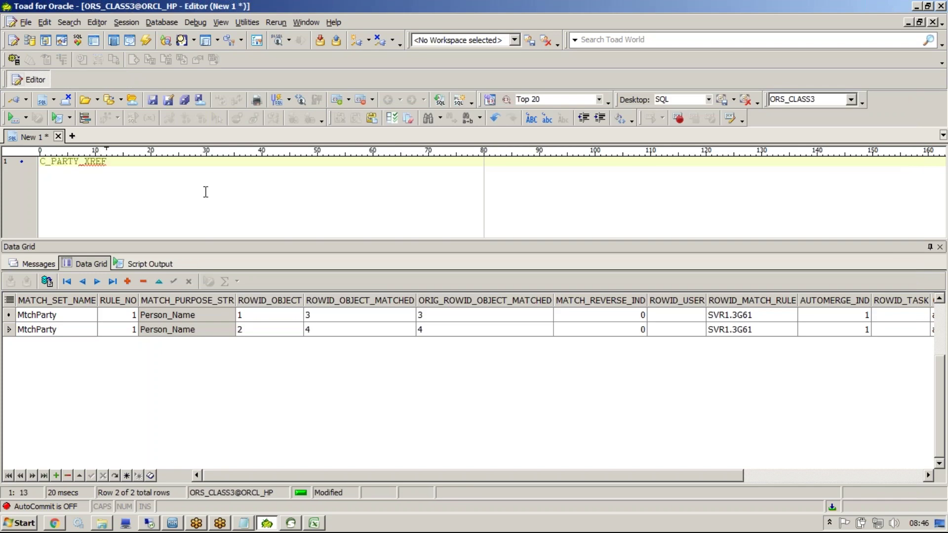
key("F4")
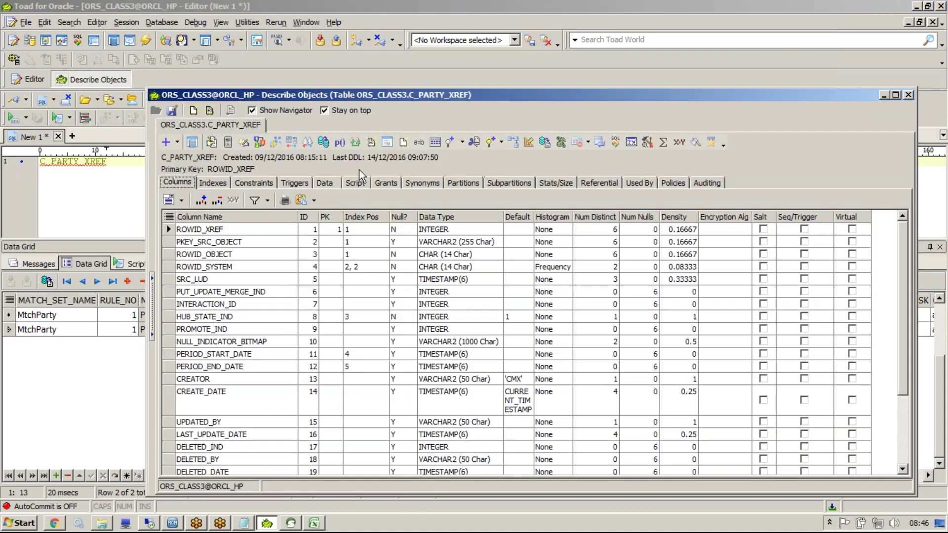
left_click(335, 183)
left_click_drag(316, 242, 336, 286)
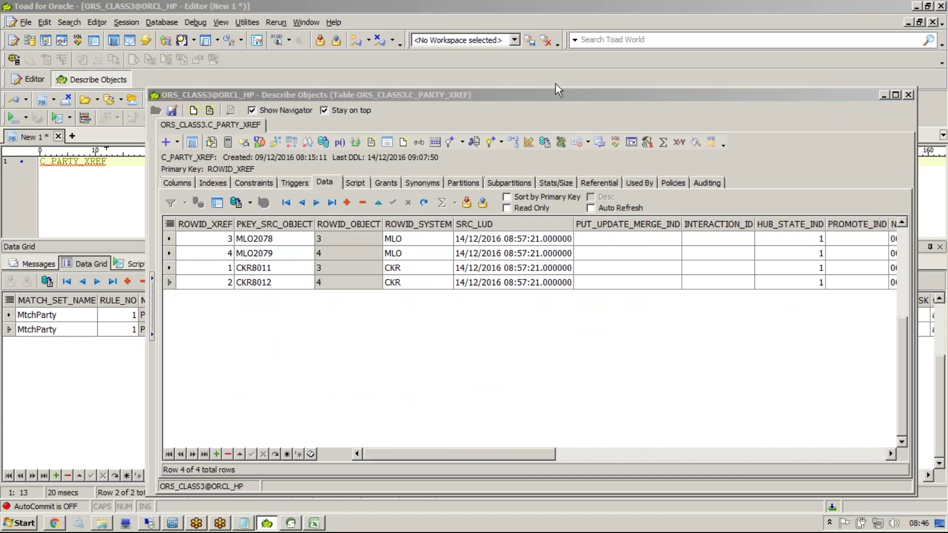
- Open Windows Task Manager, end the Toad.exe process and close Task Manager
right_click(517, 529)
left_click(548, 494)
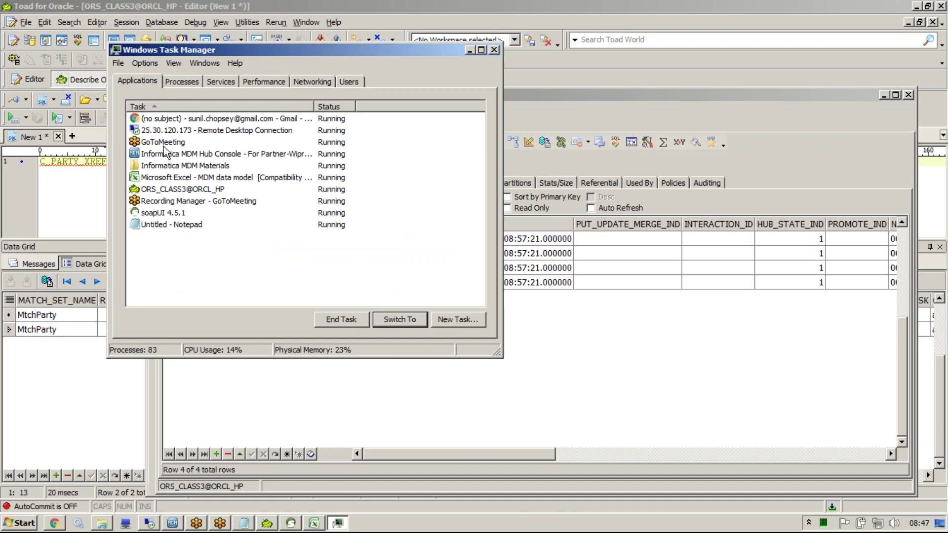
left_click(173, 177)
left_click(177, 188)
right_click(177, 192)
left_click(212, 324)
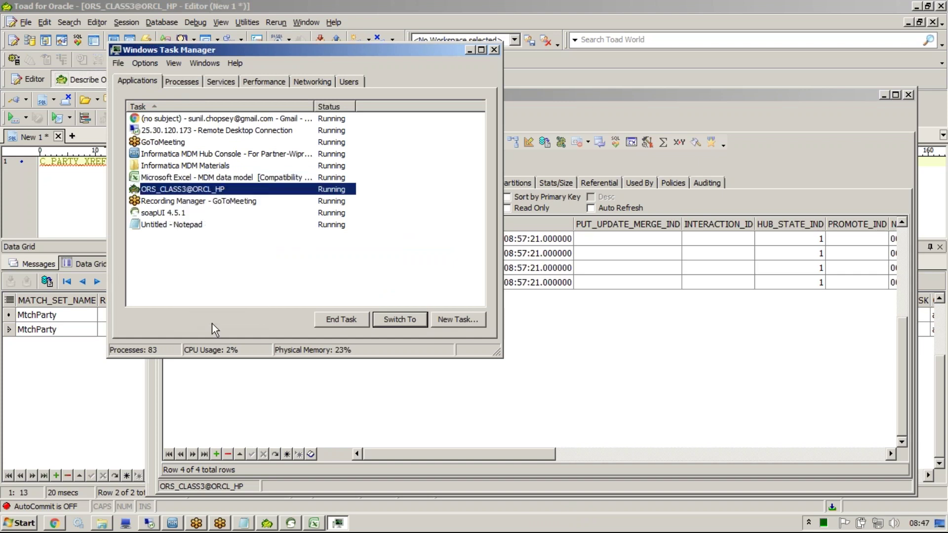
right_click(209, 198)
right_click(206, 180)
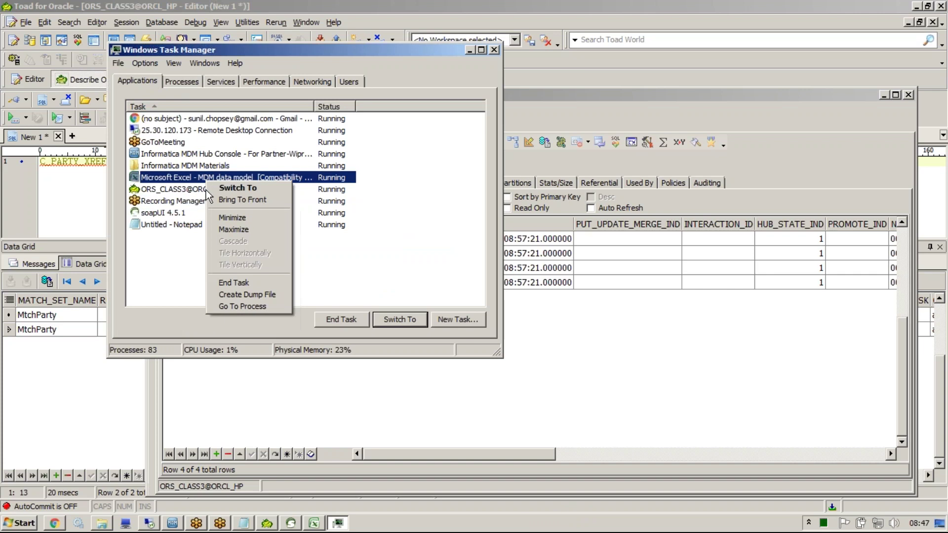
right_click(200, 191)
left_click(236, 315)
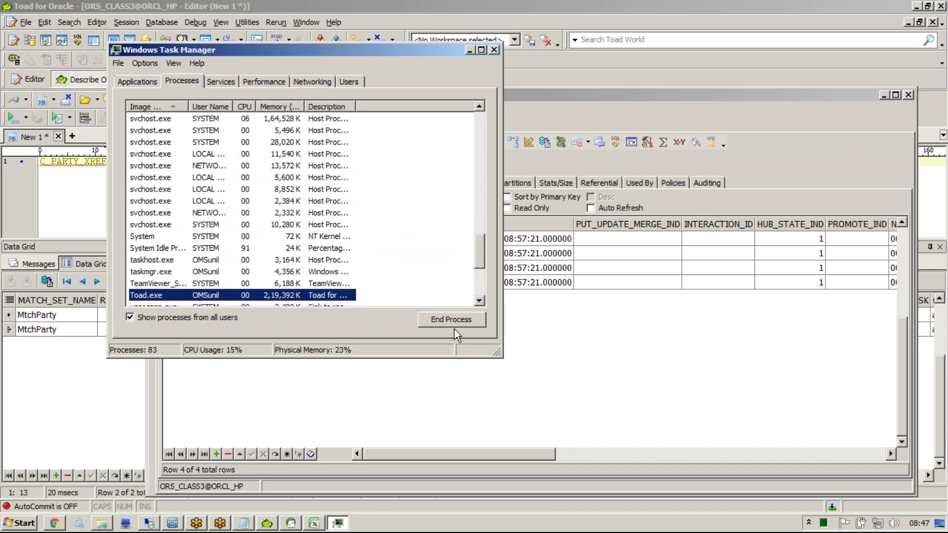
left_click(450, 321)
left_click(487, 286)
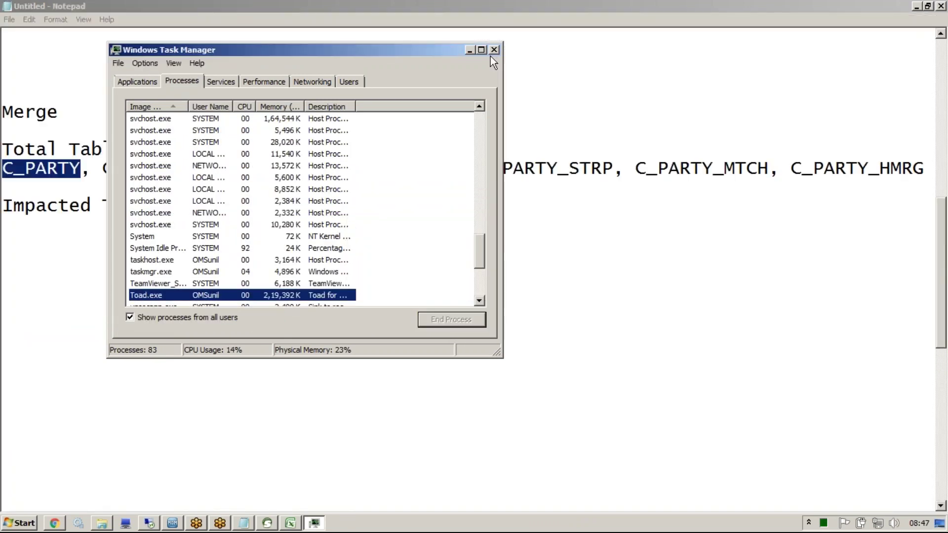
left_click(494, 50)
- Copy the full Total Tables line, from C_PARTY to C_PARTY_HMRG, in Notepad's Merge section
left_click(347, 390)
left_click(57, 192)
key("shift+Up")
key("ctrl+c")
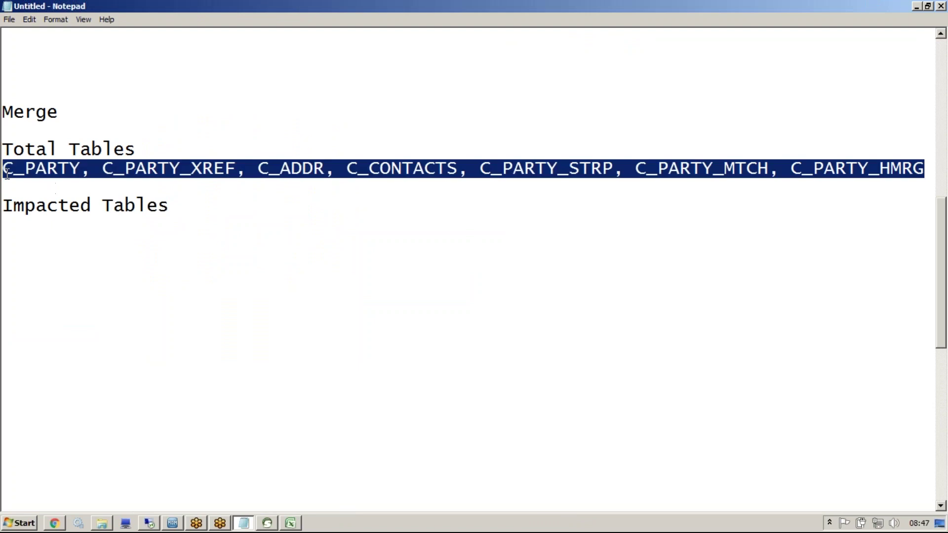
- Relaunch Toad for Oracle, skip the document recovery and connect as ORS_CLASS3 to ORCL_HP
key("super")
key("super")
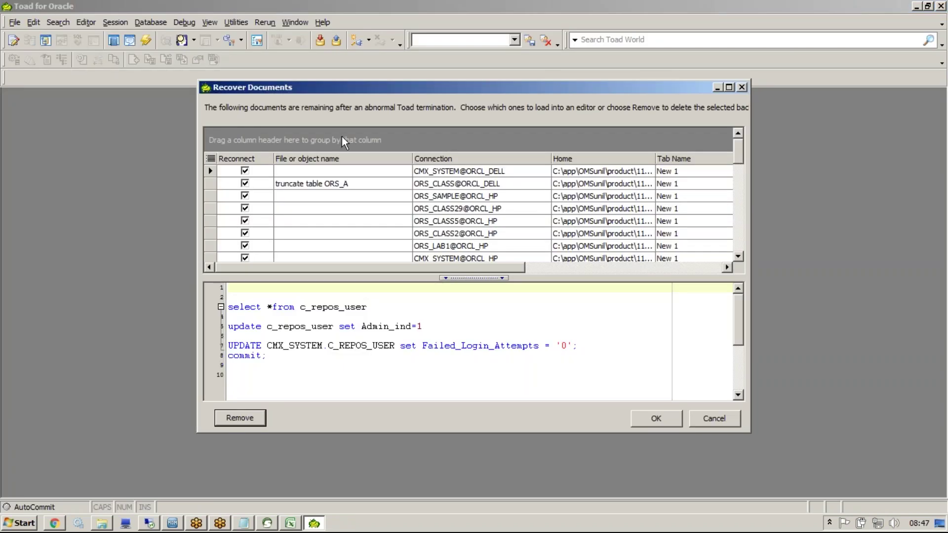
left_click(724, 417)
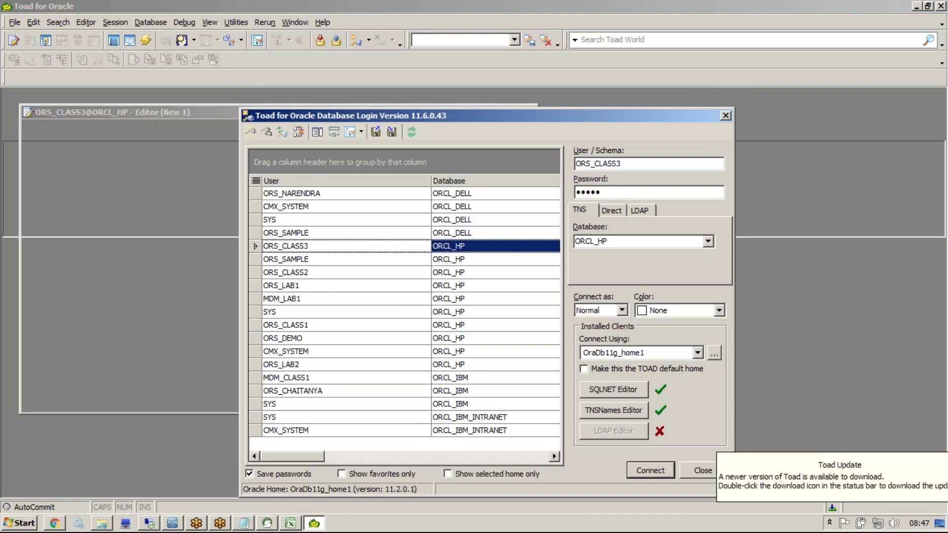
key("Return")
key("Return")
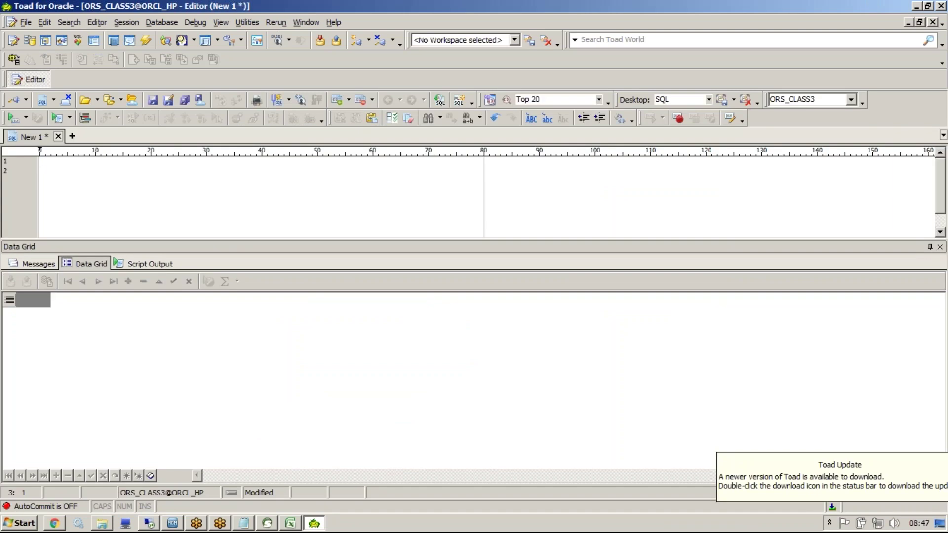
- Paste the copied table list into the SQL editor, describe C_PARTY_XREF from it and show the table's data
key("ctrl+v")
left_click(85, 181)
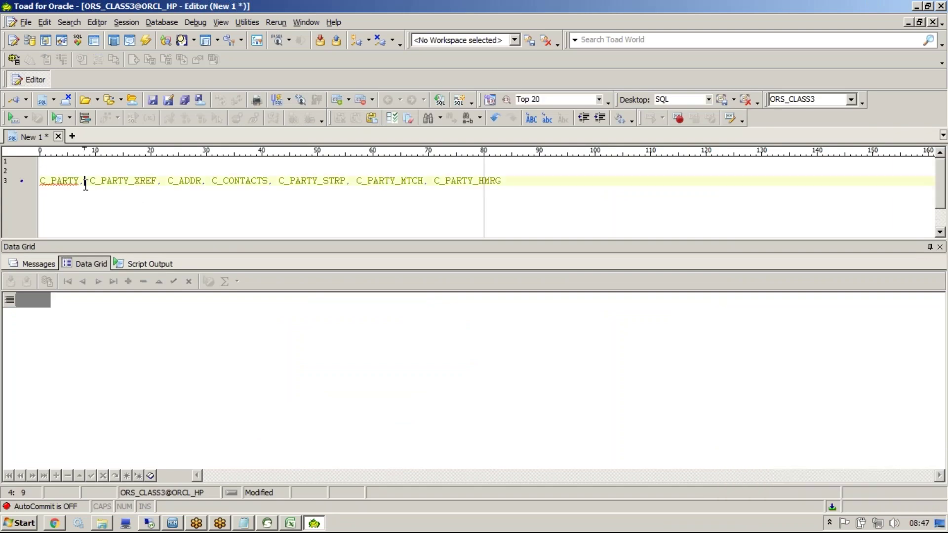
left_click(119, 181)
key("F4")
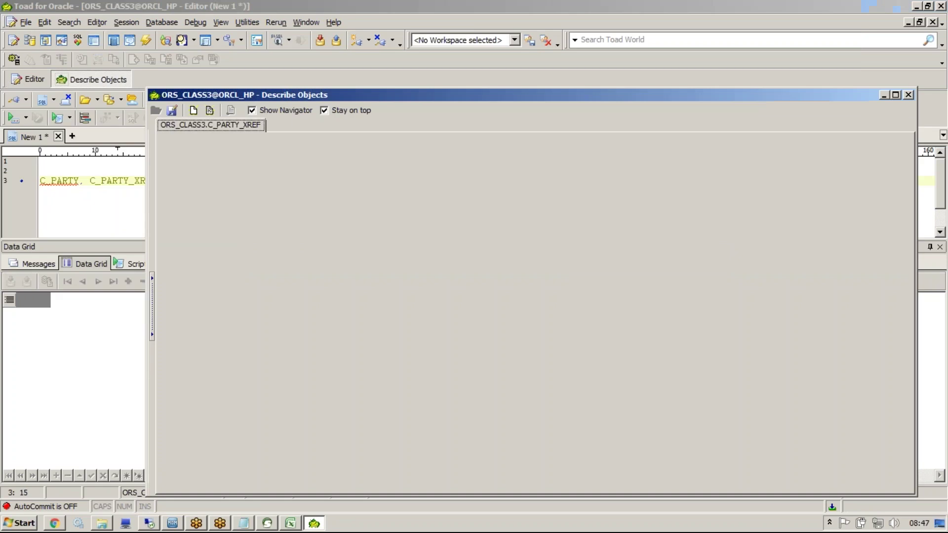
left_click(325, 182)
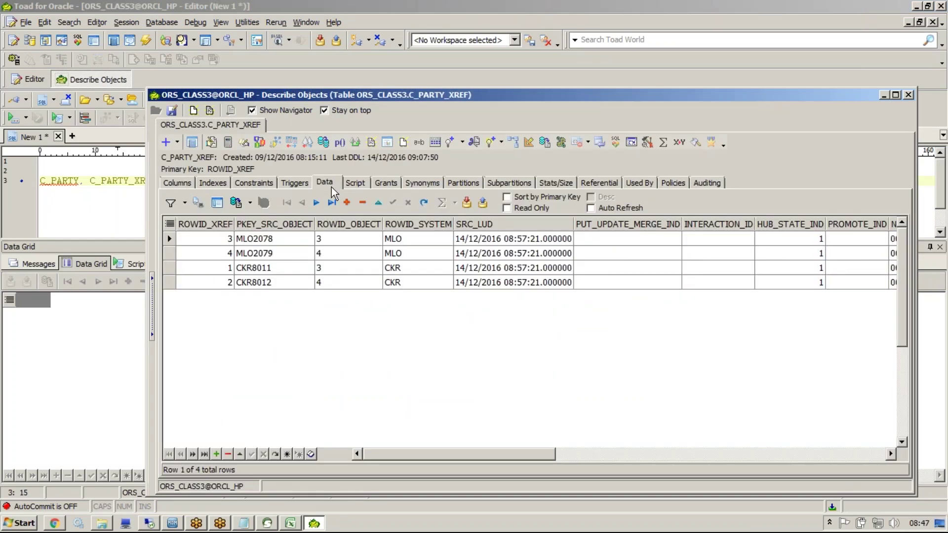
- Compare the ROWID_OBJECT values of the MLO and CKR records in C_PARTY_XREF
left_click(342, 269)
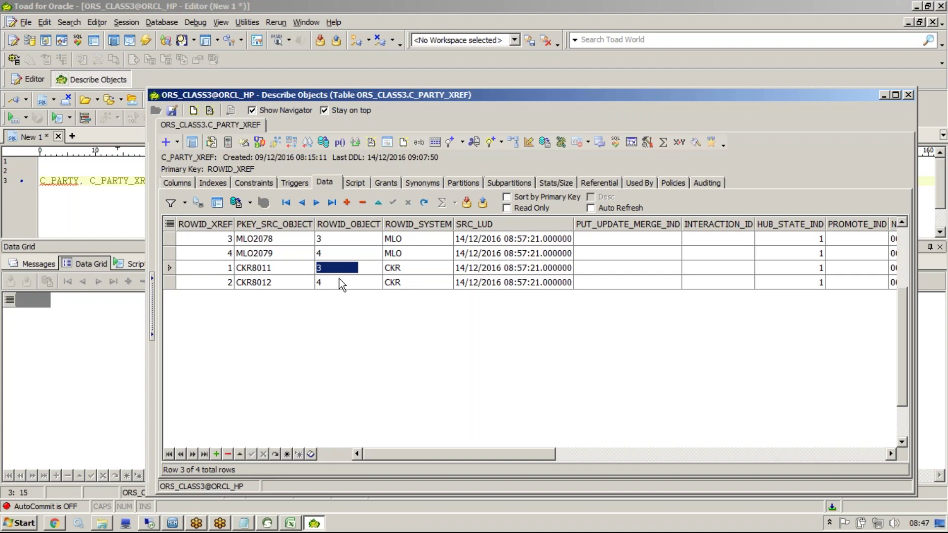
left_click(341, 283)
left_click(336, 238)
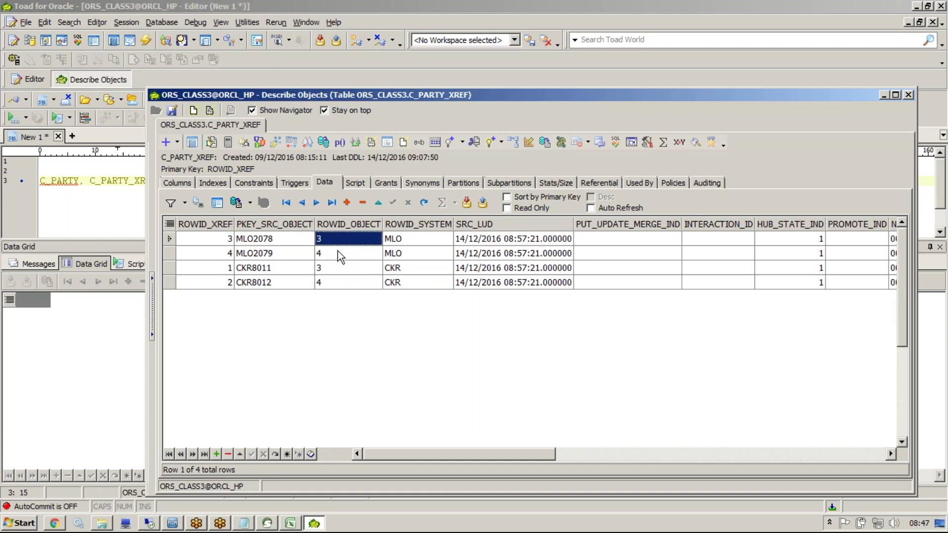
left_click(337, 252)
left_click(348, 288)
- Examine the ORIG_ROWID_OBJECT values of all C_PARTY_XREF records and highlight that column's cells
key("Right")
key("Right")
key("Right")
key("Right")
key("Right")
key("Right")
key("Right")
key("Right")
key("Right")
key("Right")
key("Right")
key("Right")
key("Right")
key("Right")
key("Right")
key("Right")
key("Right")
key("Right")
key("Right")
key("Right")
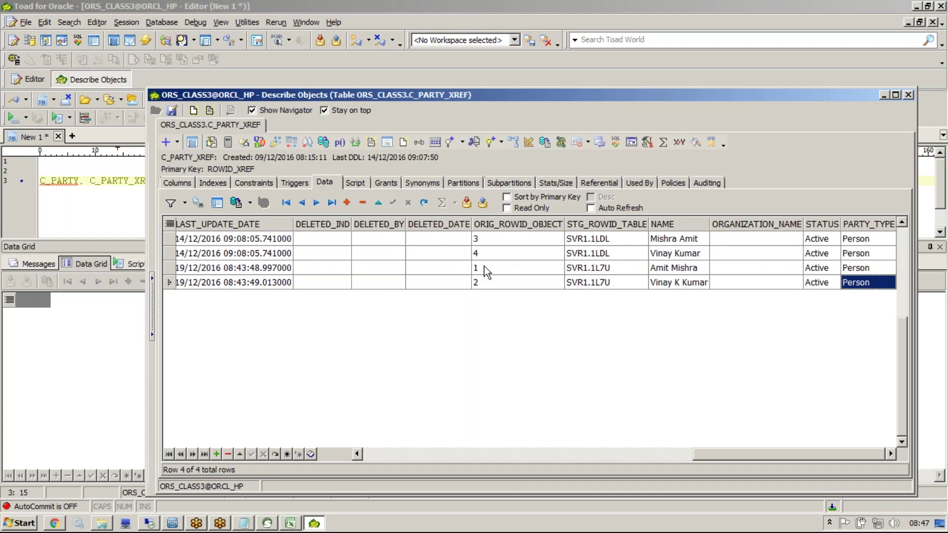
left_click(484, 267)
left_click(487, 279)
left_click(487, 240)
left_click(491, 254)
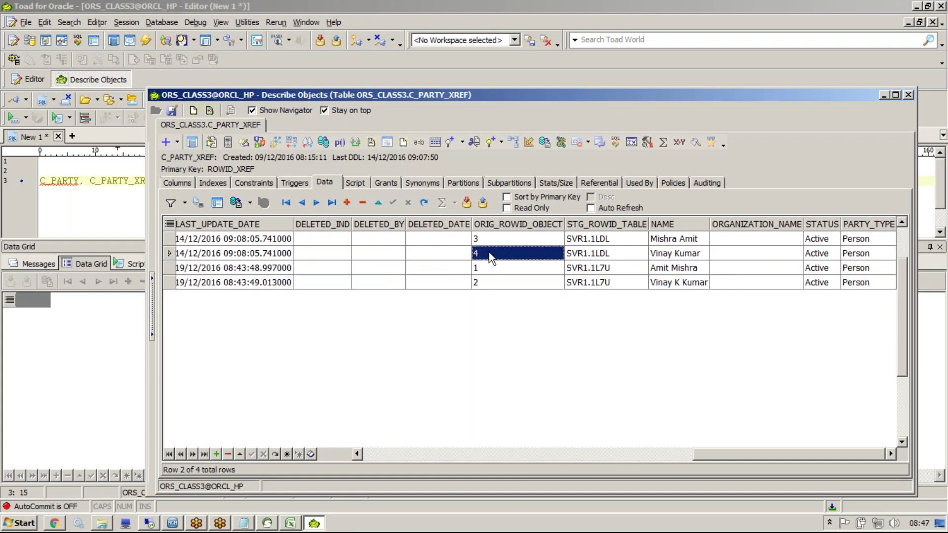
left_click_drag(491, 254, 501, 283)
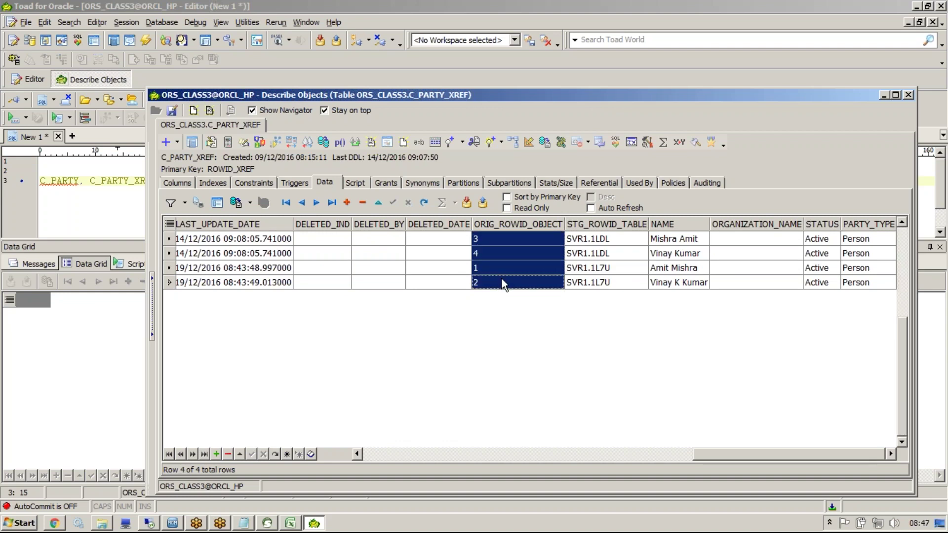
- Check the ROWID_OBJECT values of the two CKR records, CKR8011 and CKR8012, in C_PARTY_XREF
key("Left")
key("Left")
key("Left")
key("Left")
key("Left")
key("Left")
key("Left")
key("Left")
key("Left")
key("Left")
key("Left")
key("Left")
key("Left")
key("Left")
key("Left")
key("Left")
key("Left")
key("Left")
key("Left")
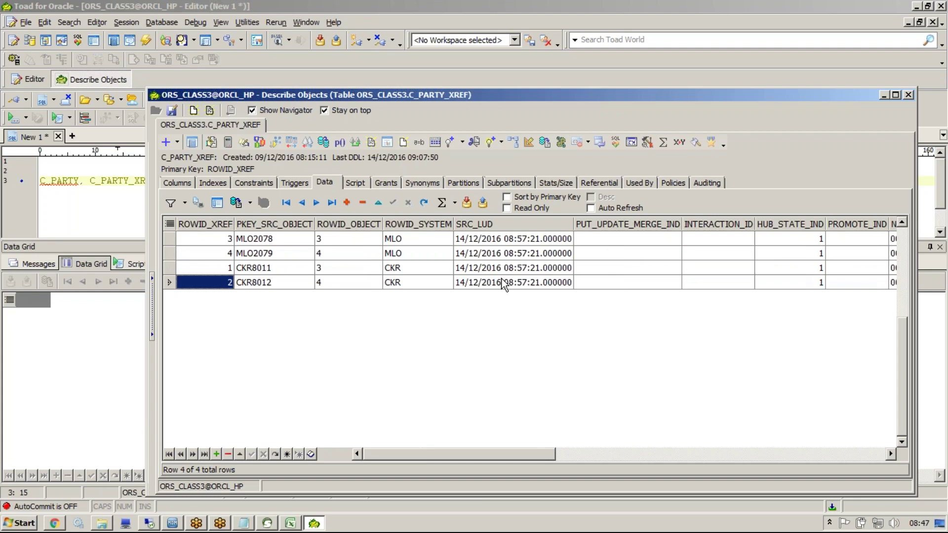
left_click(347, 267)
left_click(351, 282)
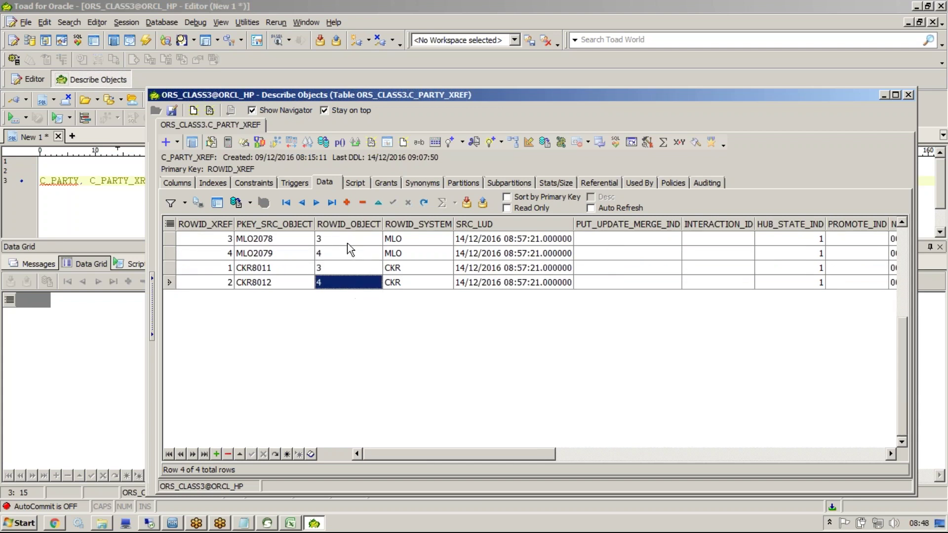
left_click(349, 266)
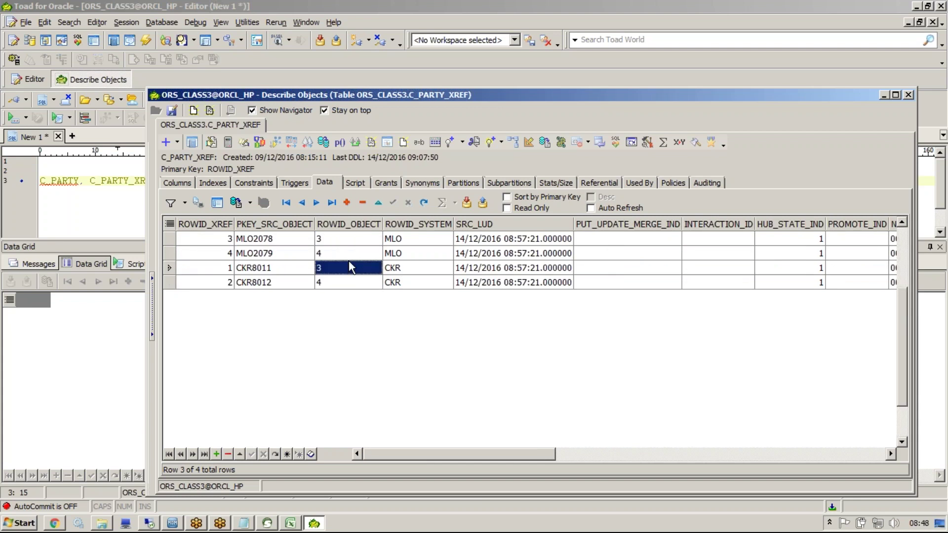
- Examine the ORIG_ROWID_OBJECT values of the same two CKR records in C_PARTY_XREF
key("Right")
key("Right")
key("Right")
key("Right")
key("Right")
key("Right")
key("Right")
key("Right")
key("Right")
key("Right")
key("Right")
key("Right")
key("Right")
key("Right")
key("Right")
key("Right")
key("Right")
key("Right")
key("Right")
key("Right")
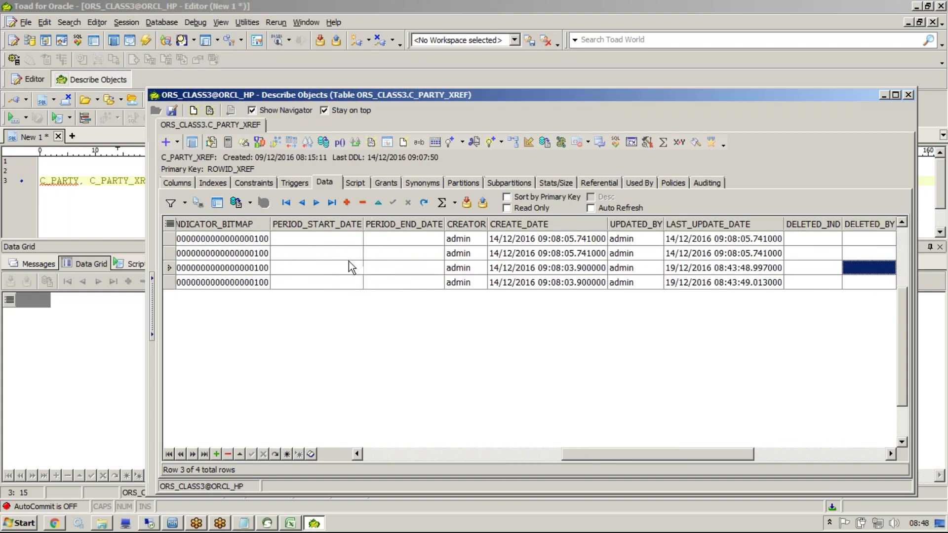
left_click(495, 269)
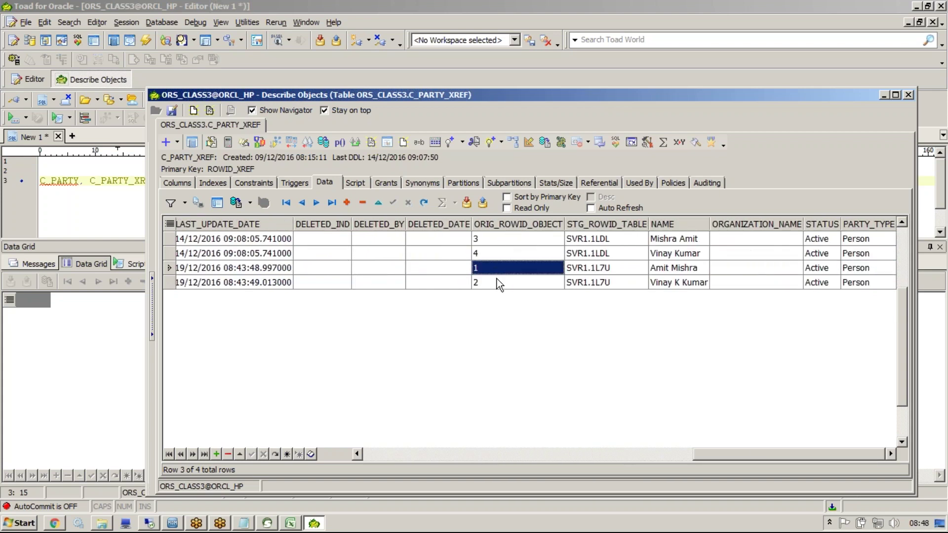
left_click(496, 281)
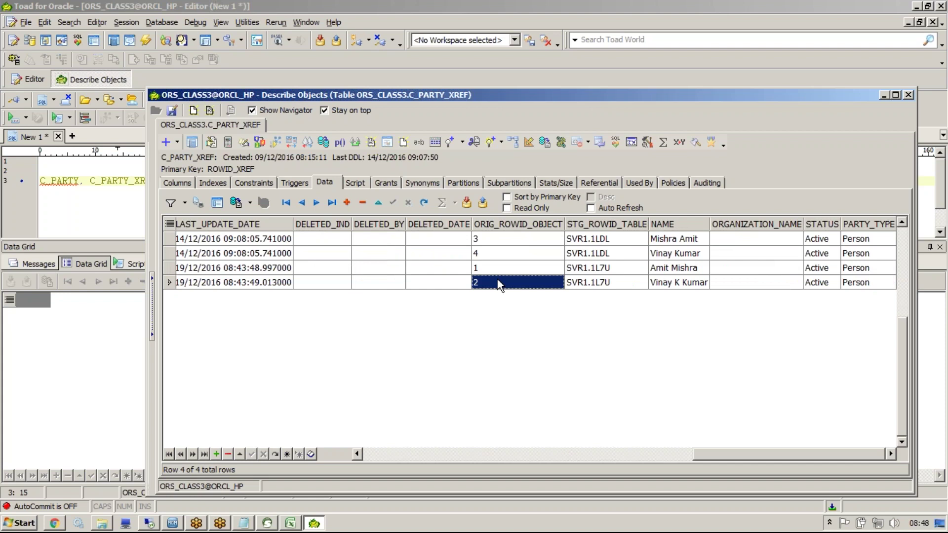
left_click(500, 269)
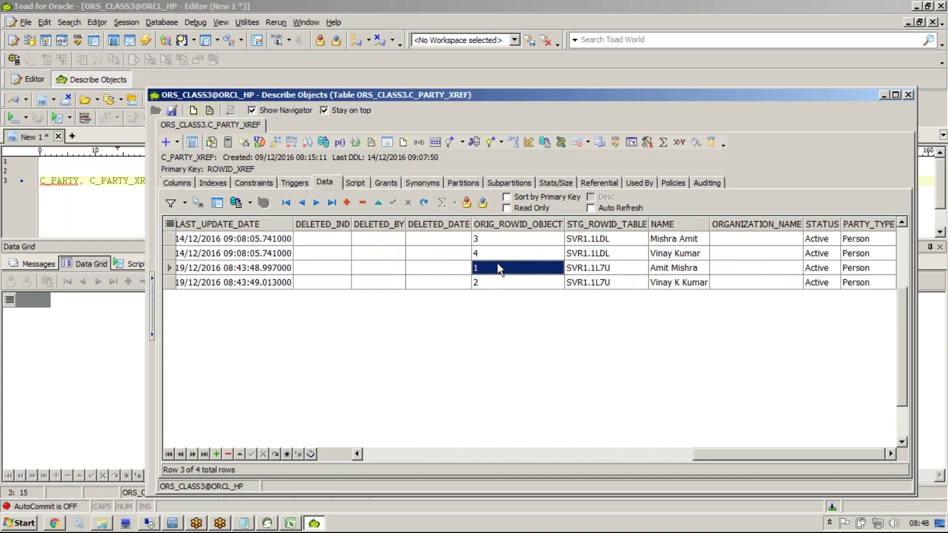
left_click(497, 279)
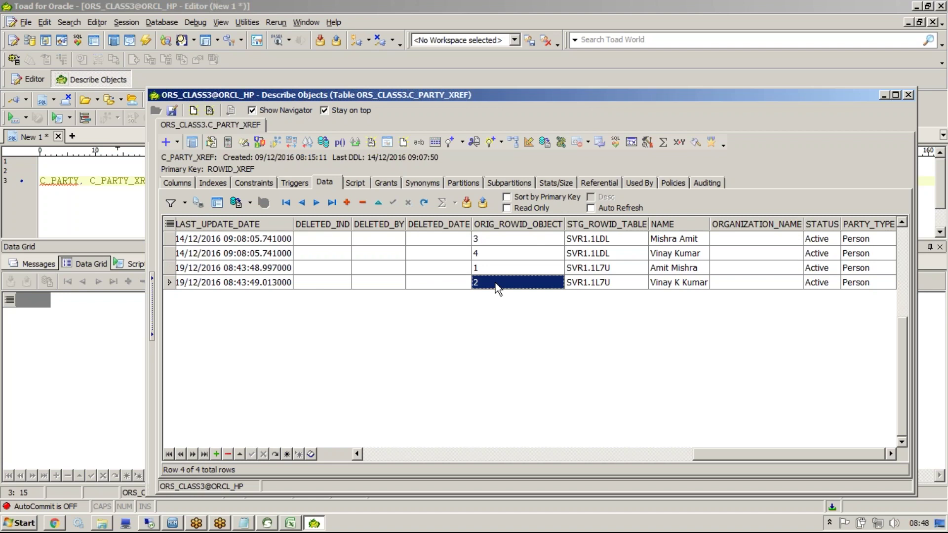
- Sort the C_PARTY_XREF data by ROWID_OBJECT and highlight the two cells with value 3
key("Left")
key("Left")
key("Left")
key("Left")
key("Left")
key("Left")
key("Left")
key("Left")
key("Left")
key("Left")
key("Left")
key("Left")
key("Left")
key("Left")
key("Left")
key("Left")
key("Left")
key("Left")
key("Left")
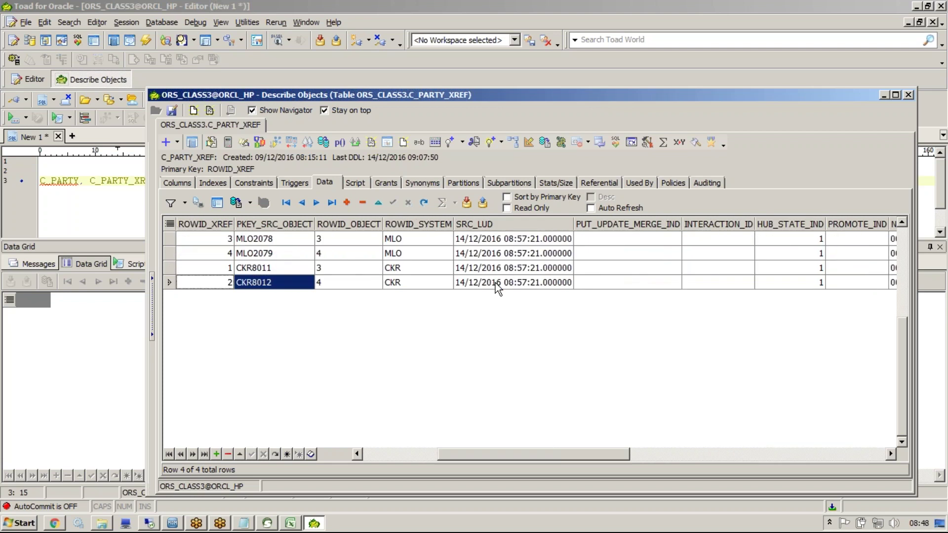
left_click_drag(345, 242, 350, 292)
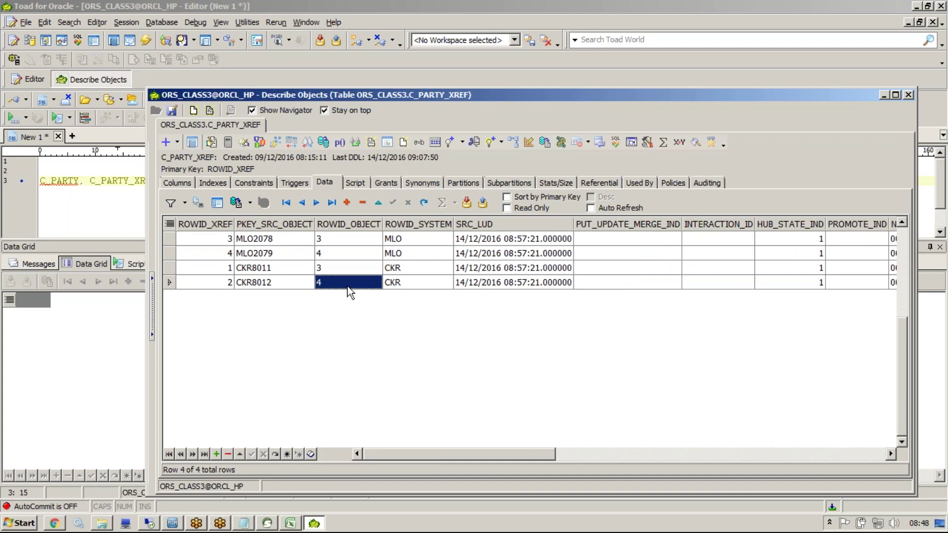
left_click(345, 230)
left_click(495, 294)
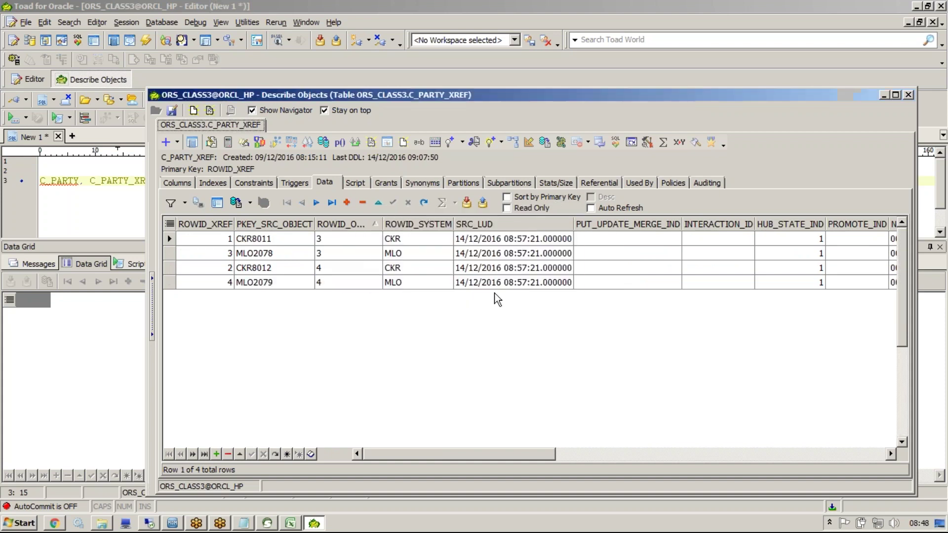
left_click_drag(330, 241, 331, 252)
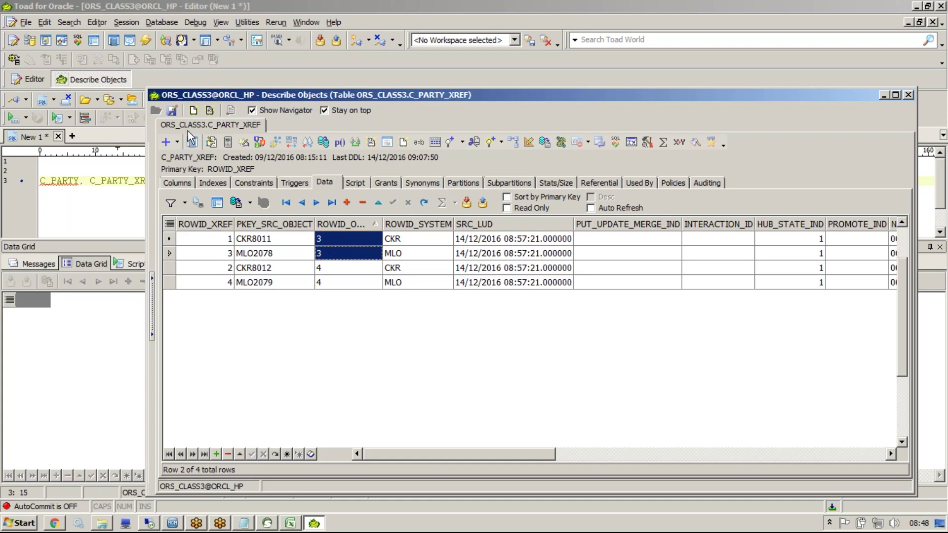
- Describe the C_PARTY table from the SQL editor, show its data and select the ROWID_OBJECT 3 cell
left_click(71, 178)
key("F4")
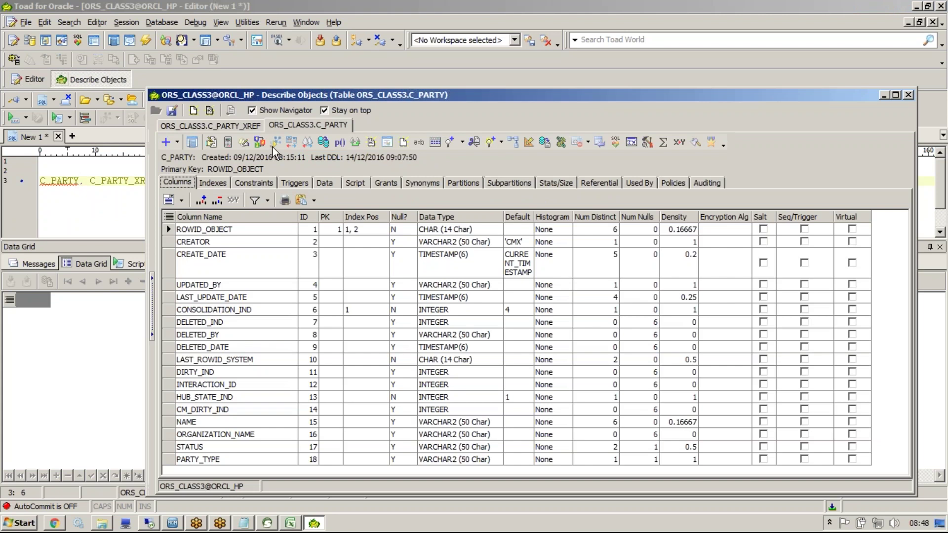
left_click(325, 183)
left_click(189, 241)
left_click(196, 240)
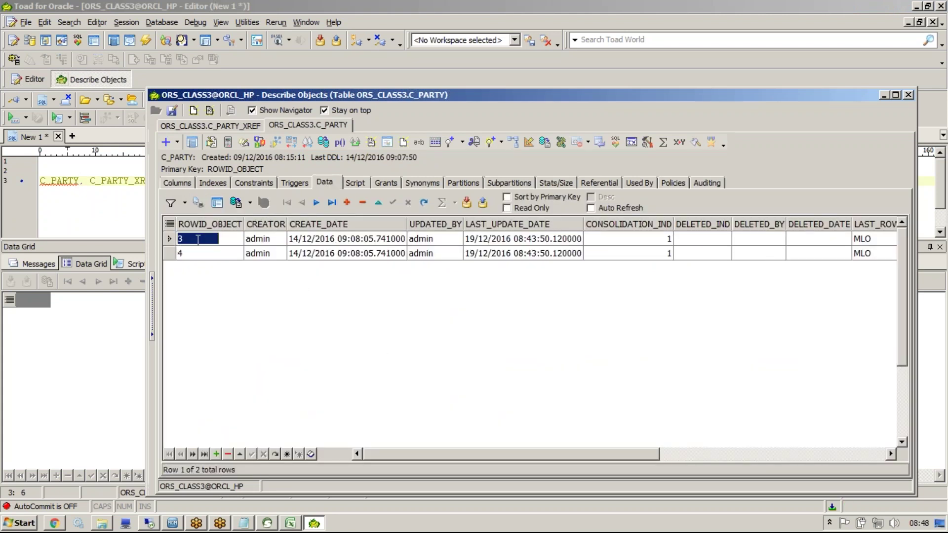
- Return to the C_PARTY_XREF data and check the ROWID_SYSTEM of both records with ROWID_OBJECT 3
left_click(217, 126)
left_click(330, 242)
left_click_drag(331, 242, 332, 256)
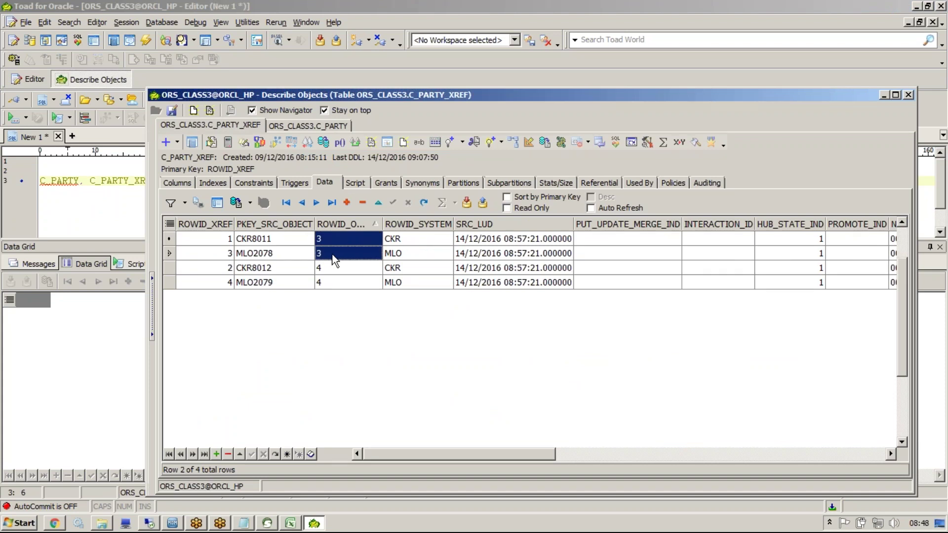
left_click(392, 241)
left_click(397, 252)
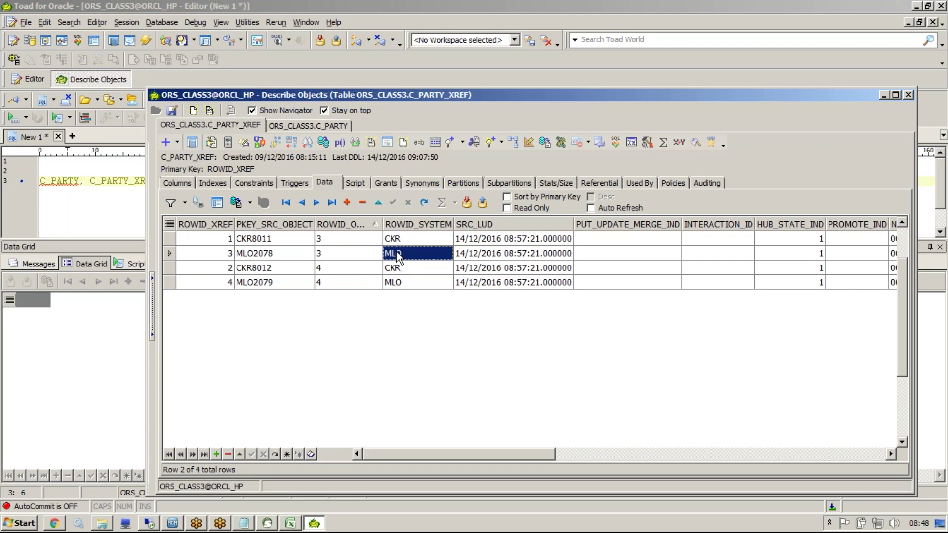
- Highlight the CKR8011 and MLO2078 records from ROWID_SYSTEM through PARTY_TYPE to compare their source values
key("shift+Up")
key("shift+Right")
key("shift+Right")
key("shift+Right")
key("shift+Right")
key("shift+Right")
key("shift+Right")
key("shift+Right")
key("shift+Right")
key("shift+Right")
key("shift+Right")
key("shift+Right")
key("shift+Right")
key("shift+Right")
key("shift+Right")
key("shift+Right")
key("shift+Right")
key("shift+Right")
key("shift+Right")
key("shift+Right")
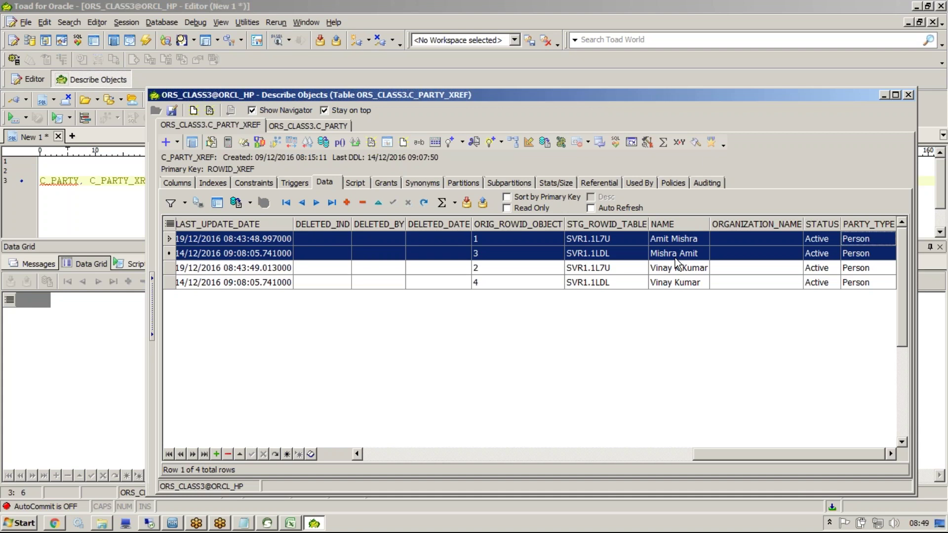
- Highlight the shared ROWID_OBJECT cells of the CKR8011 and MLO2078 records again
key("Left")
key("Left")
key("Left")
key("Left")
key("Left")
key("Left")
key("Left")
key("Left")
key("Left")
key("Left")
key("Left")
key("Left")
key("Left")
key("Left")
key("Left")
key("Left")
key("Left")
key("Left")
key("Left")
key("Left")
key("Left")
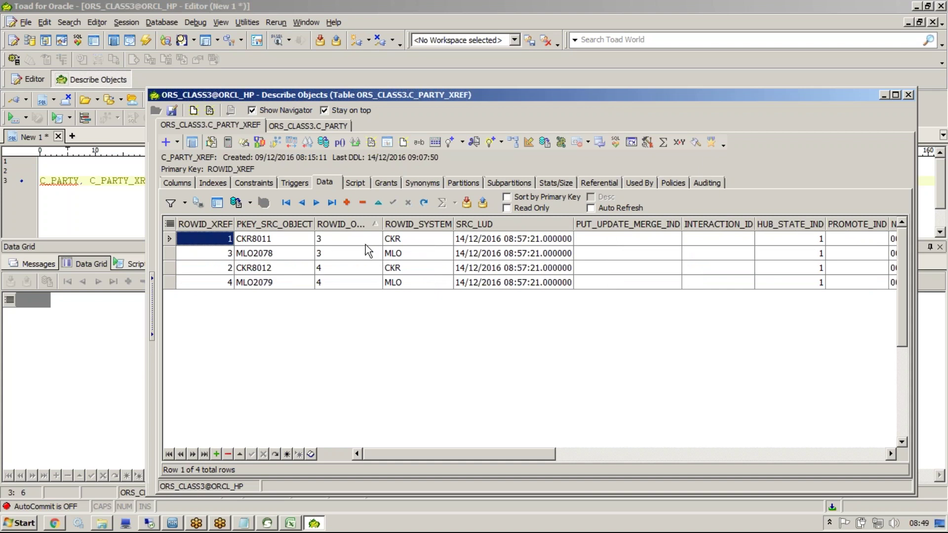
left_click_drag(365, 243, 368, 260)
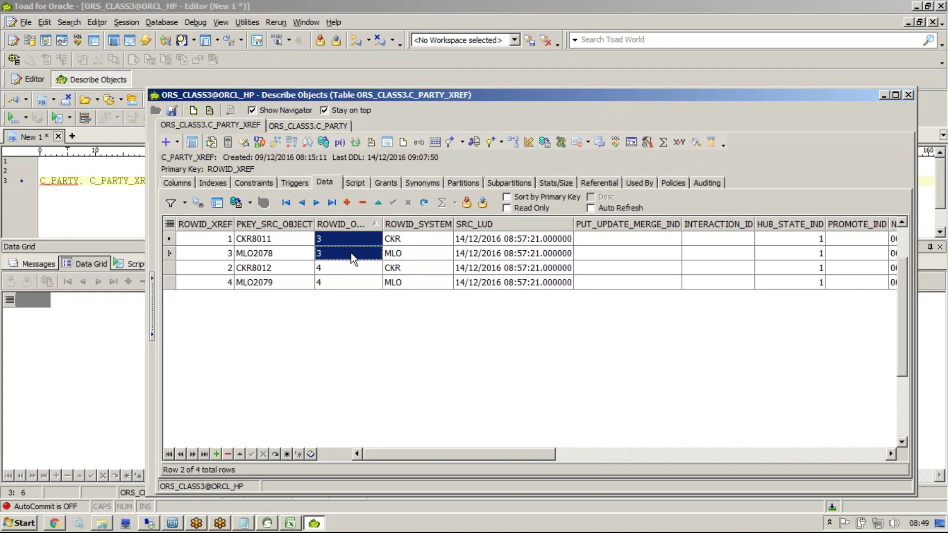
- Compare the LAST_UPDATE_DATE values of the CKR and MLO records in C_PARTY_XREF
key("Left")
key("Right")
key("Right")
key("Right")
key("Right")
key("Right")
key("Right")
key("Right")
key("Right")
key("Right")
key("Right")
key("Right")
key("Right")
key("Right")
key("Right")
key("Right")
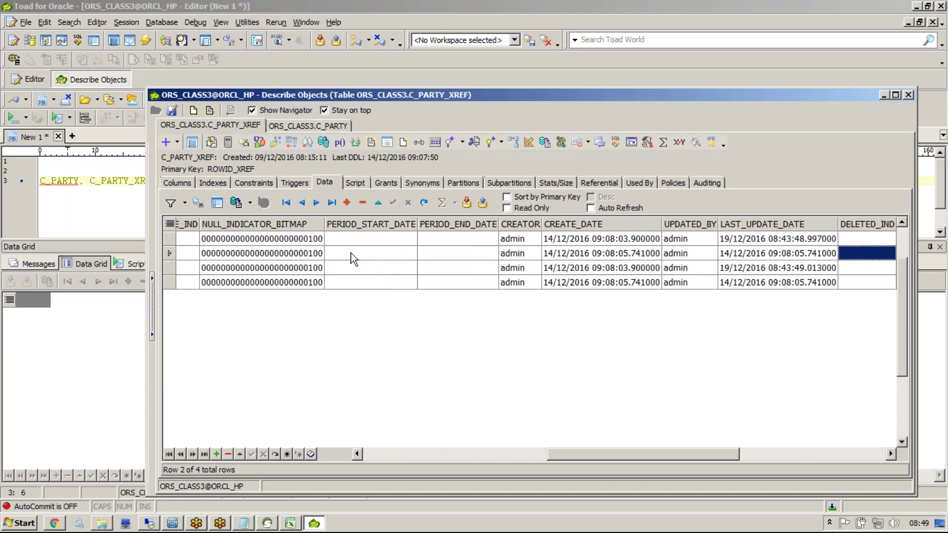
key("Right")
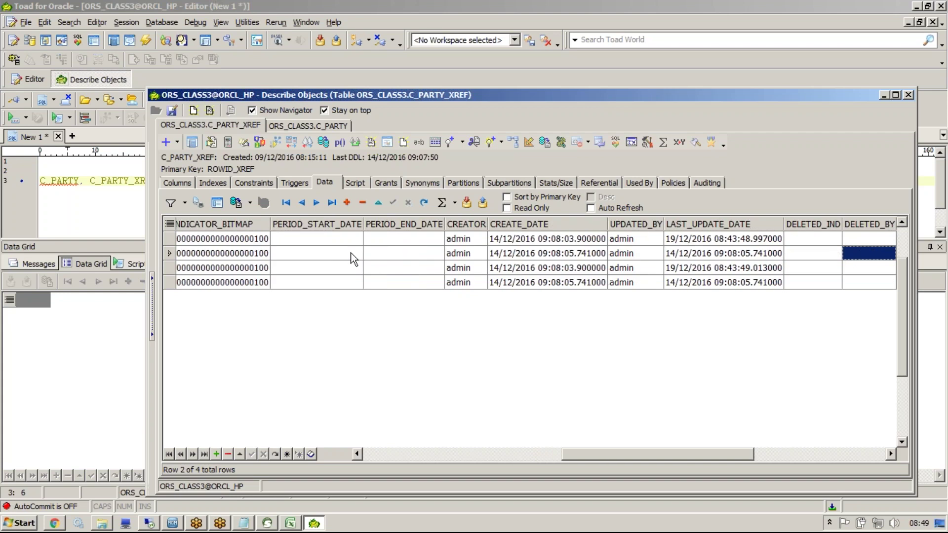
key("Right")
left_click(641, 255)
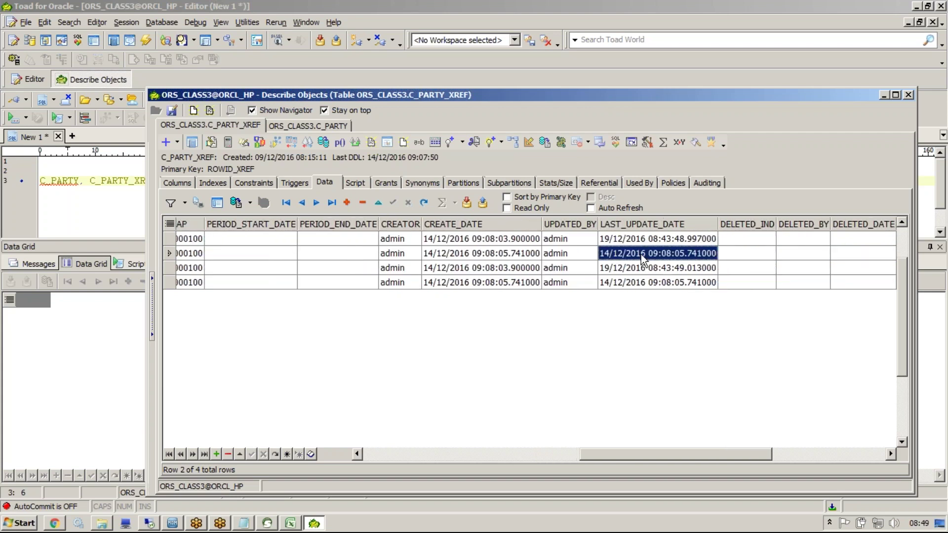
left_click(641, 281)
left_click(642, 254)
left_click(633, 239)
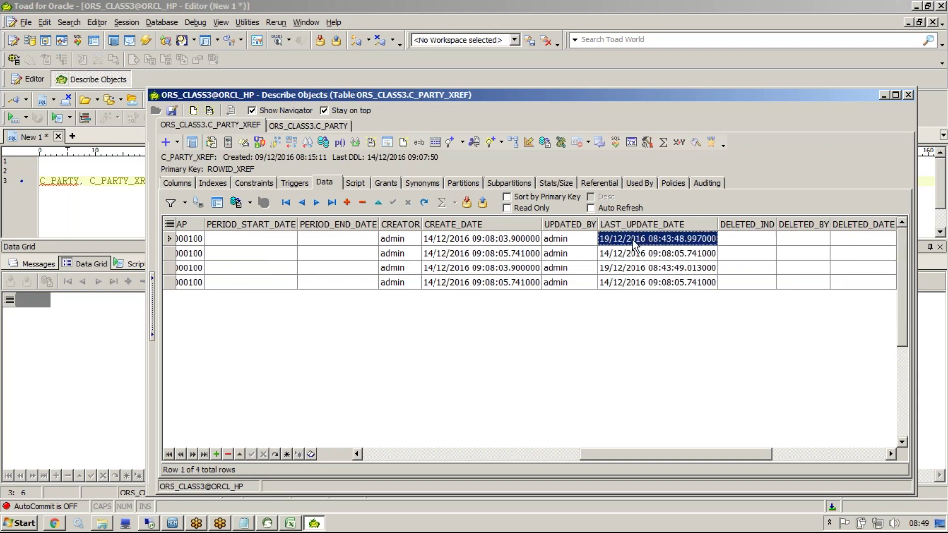
left_click(636, 270)
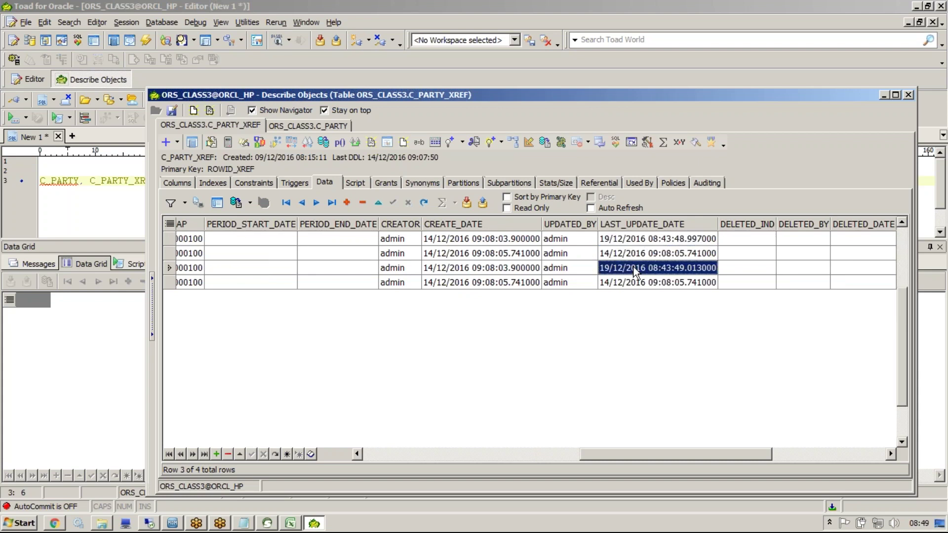
- Review the ORIG_ROWID_OBJECT, STG_ROWID_TABLE and NAME values of the C_PARTY_XREF records
key("Right")
key("Right")
key("Right")
key("Right")
key("Right")
key("Right")
key("Right")
key("Right")
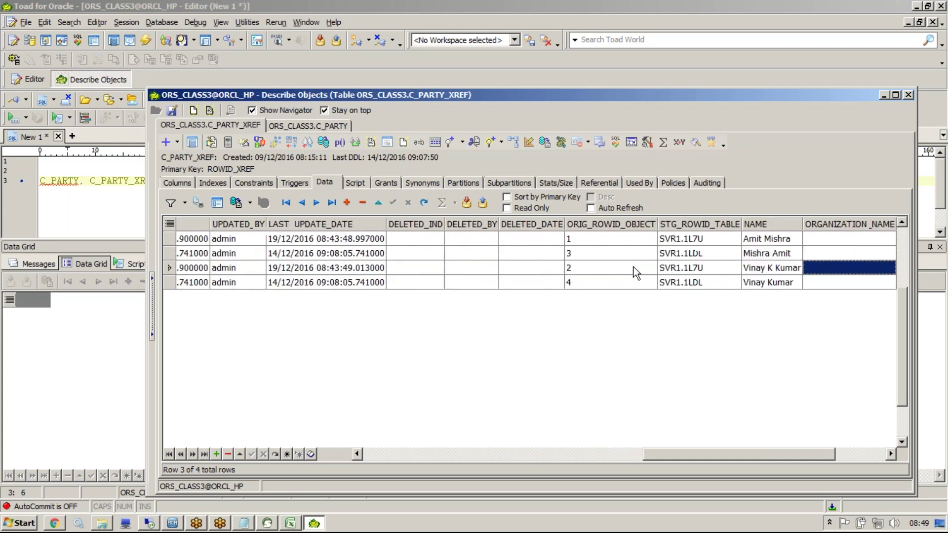
- Return to the ROWID_XREF column of the C_PARTY_XREF records and close the table descriptions
key("Right")
key("Left")
key("Left")
key("Left")
key("Left")
key("Left")
key("Left")
key("Left")
key("Left")
key("Left")
key("Left")
key("Left")
key("Left")
key("Left")
key("Left")
key("Left")
key("Left")
key("Left")
key("Left")
key("Left")
key("Left")
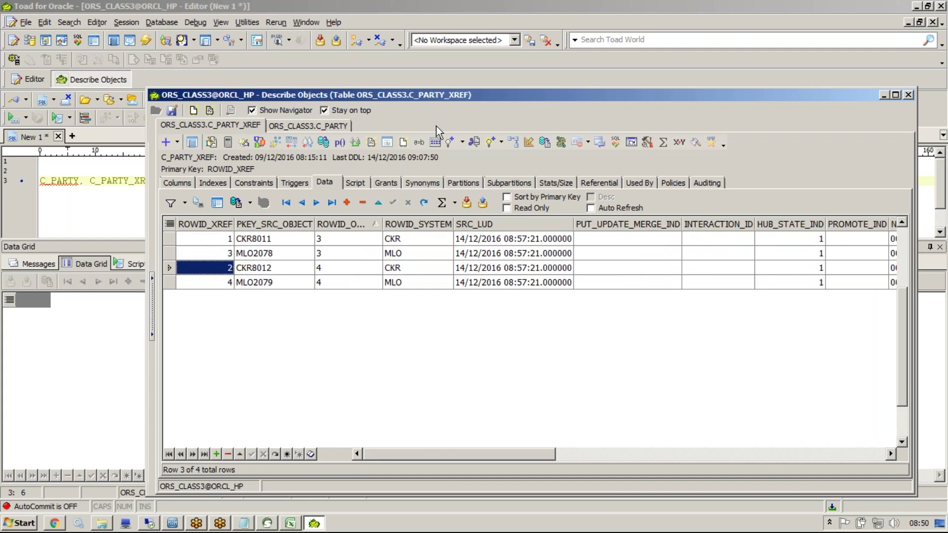
left_click(909, 95)
- Describe C_PARTY_XREF from the editor's table list and highlight the ROWID_OBJECT values of all its data records
left_click(133, 181)
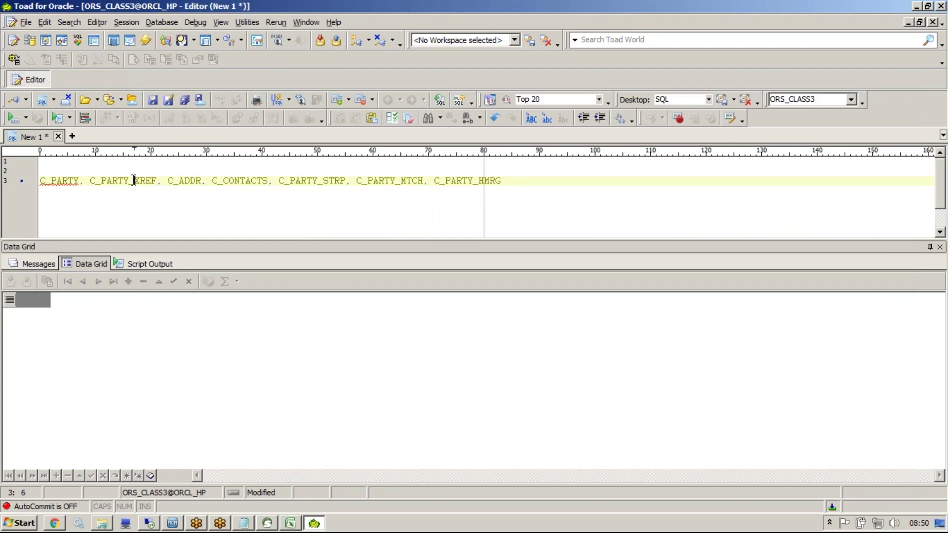
left_click(179, 180)
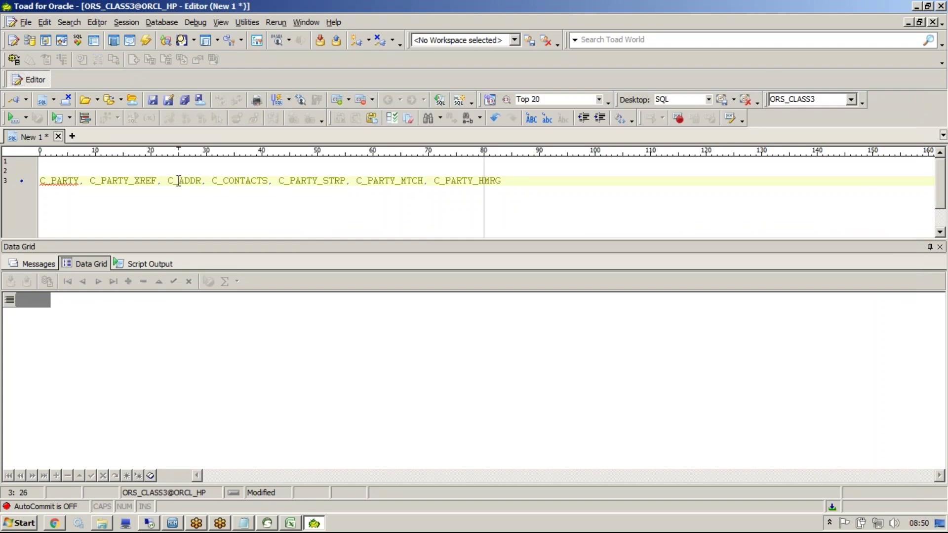
left_click(140, 180)
key("F4")
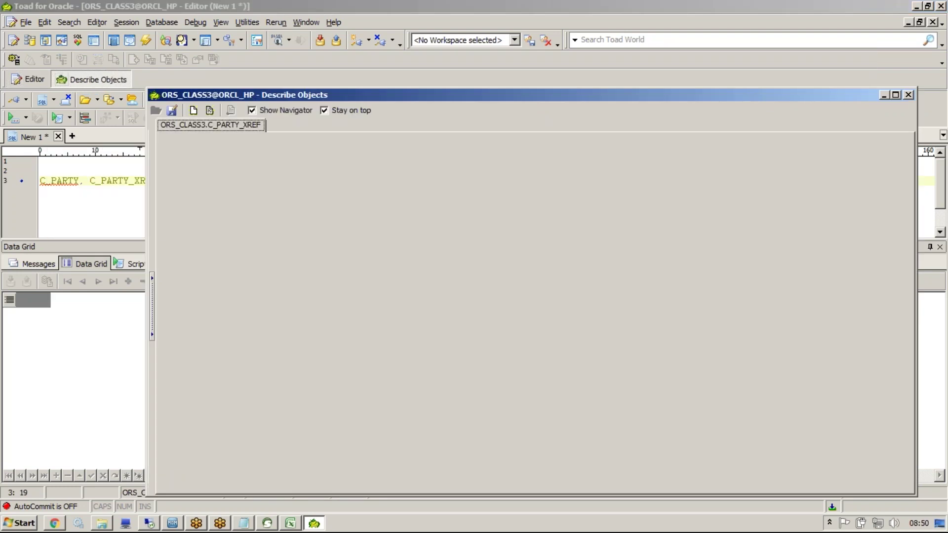
left_click(327, 184)
left_click(321, 239)
left_click(328, 281, "shift")
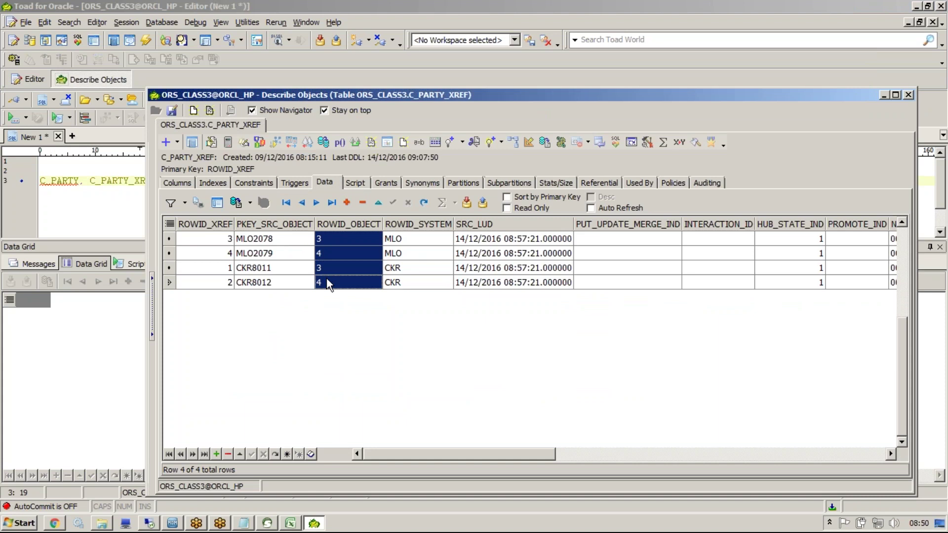
- Compare the ROWID_OBJECT values of the CKR8011 and CKR8012 records, ending with the table description closed
left_click(327, 268)
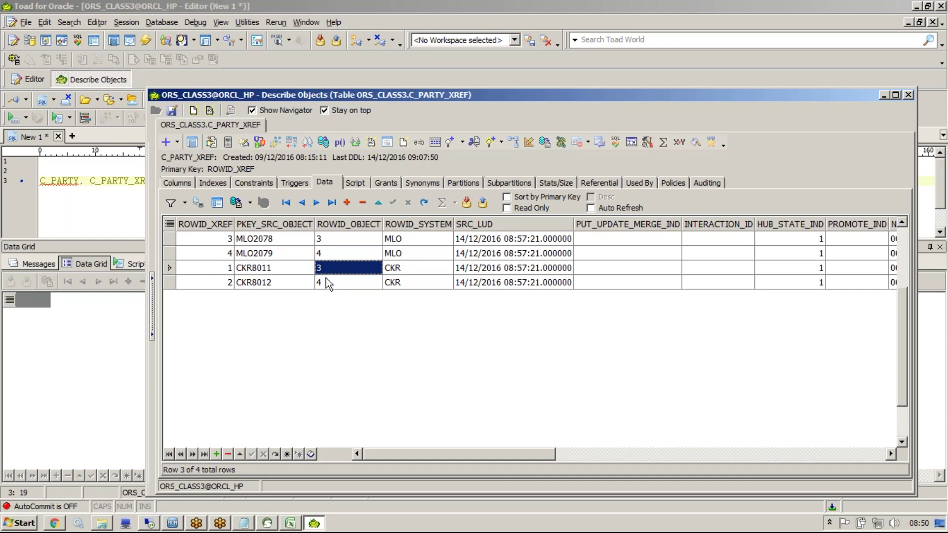
left_click(327, 280)
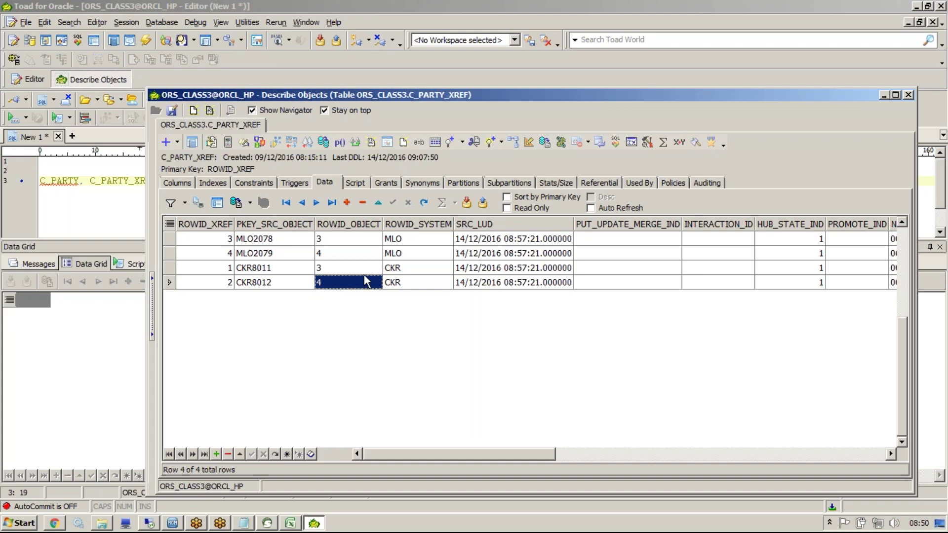
left_click_drag(363, 272, 378, 281)
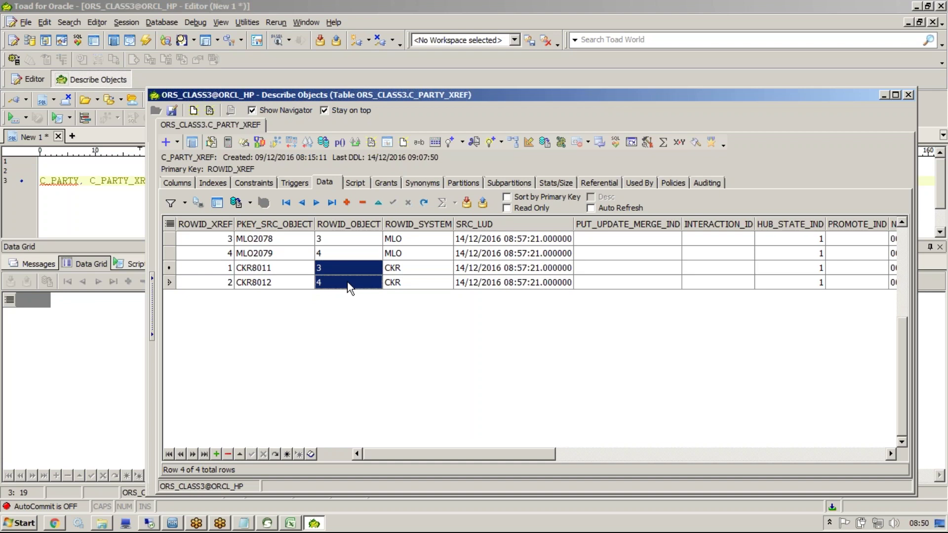
left_click(908, 95)
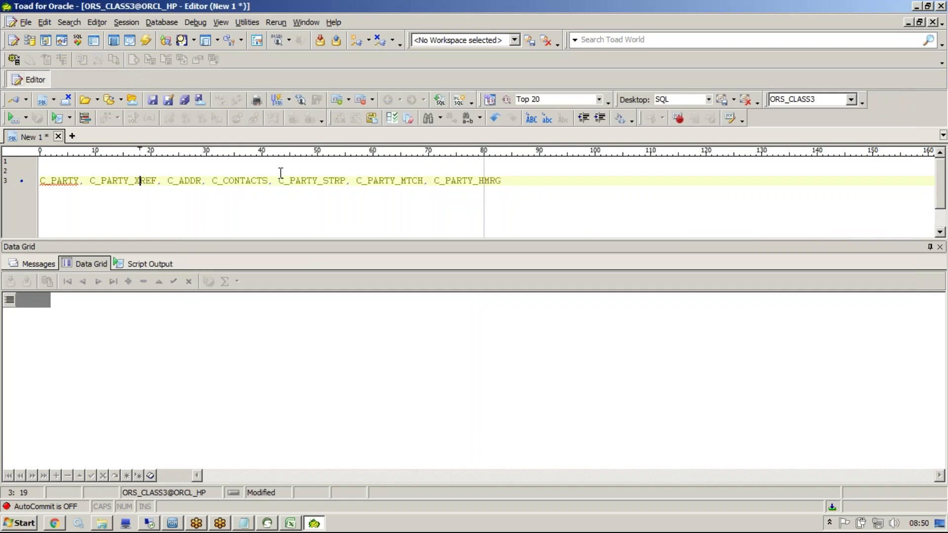
- Describe C_ADDR, show its data and compare the LAST_UPDATE_DATE values of the CKR and MLO records
left_click(186, 181)
key("F4")
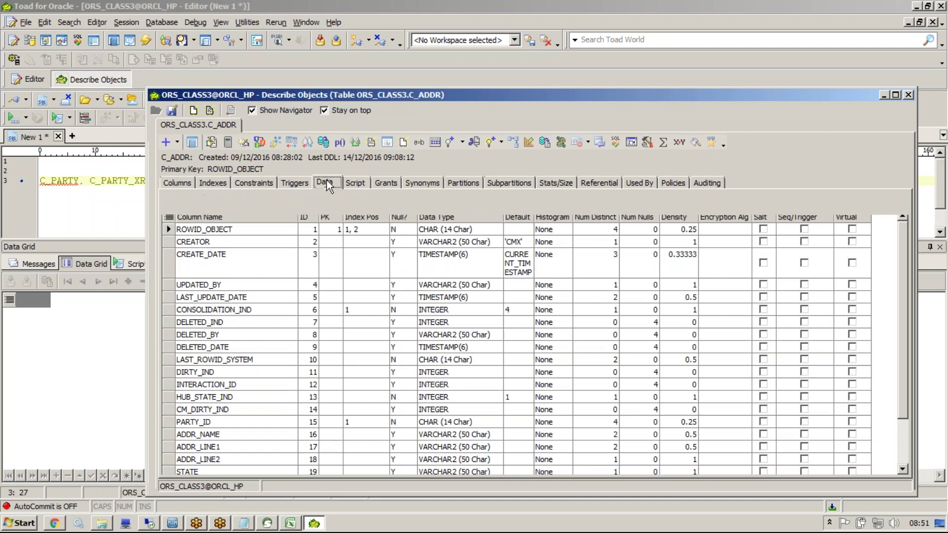
left_click(328, 183)
left_click(517, 270)
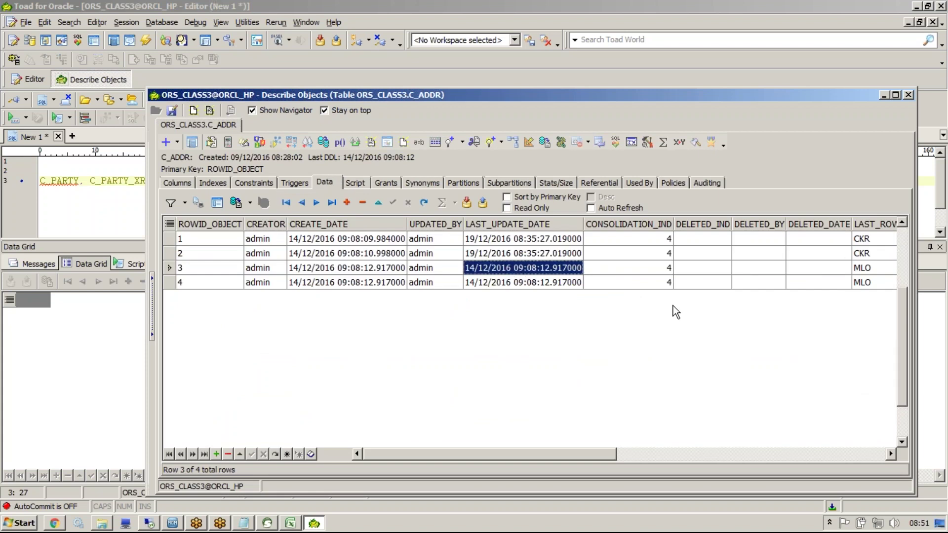
left_click(636, 284)
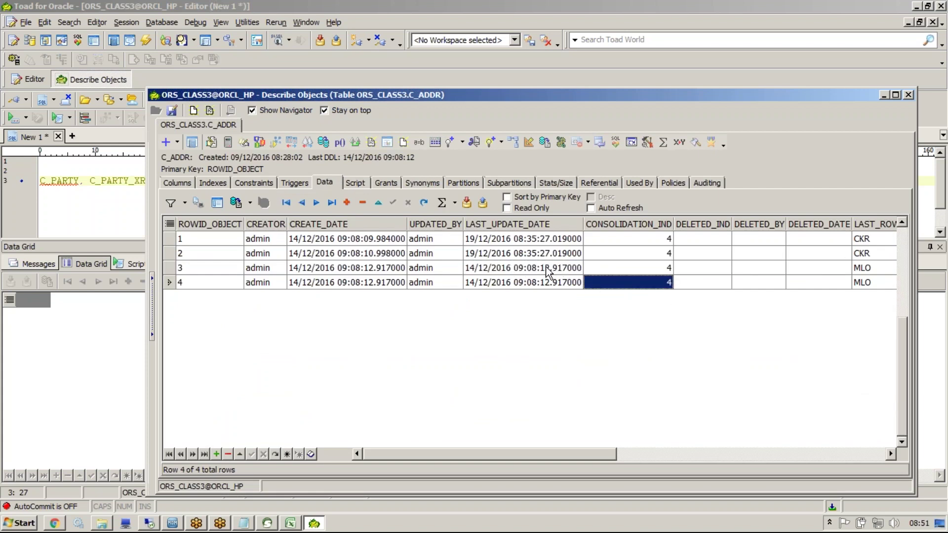
left_click_drag(548, 269, 547, 280)
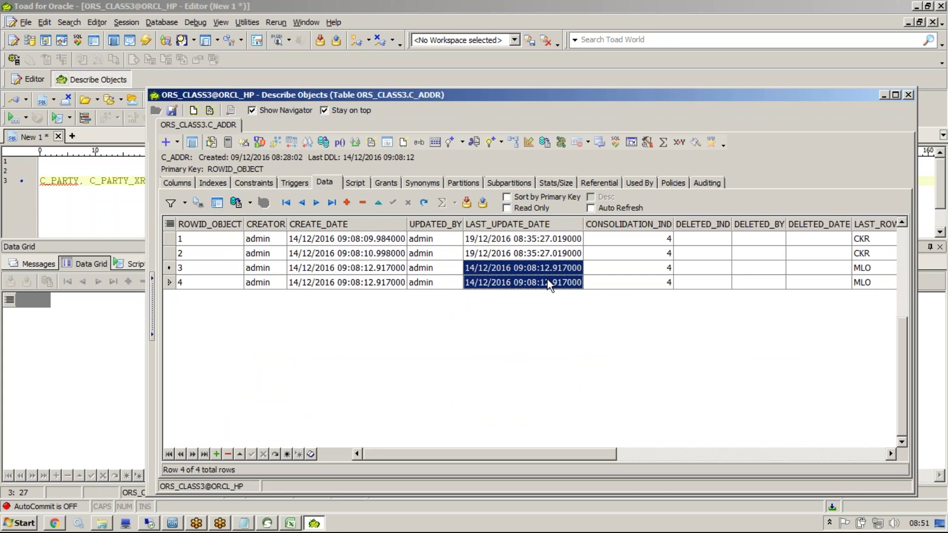
left_click_drag(536, 239, 533, 285)
- Review the C_ADDR columns up to ADDR_LINE2 and highlight the PARTY_ID values of the two MLO records
key("Right")
key("Right")
key("Right")
key("Right")
key("Right")
key("Right")
key("Right")
key("Right")
key("Right")
key("Right")
key("Right")
key("Right")
key("Right")
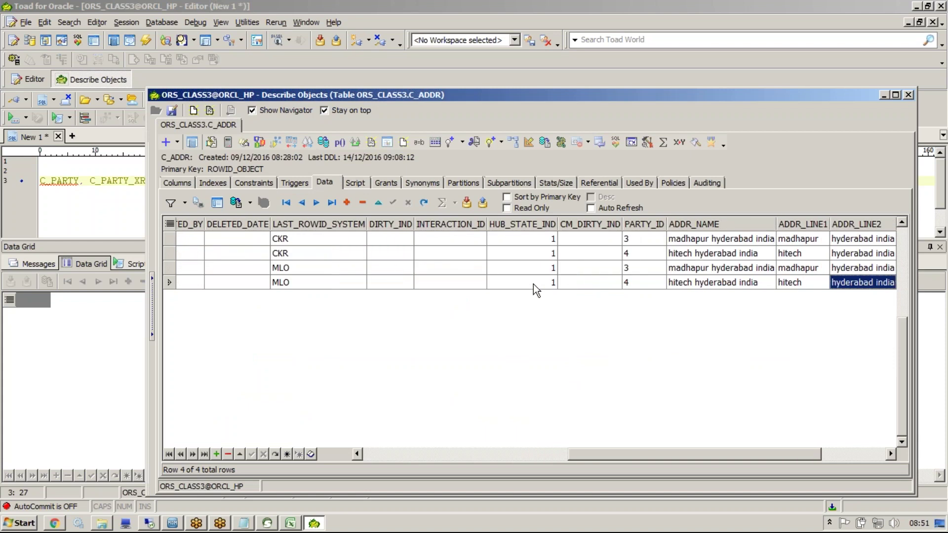
left_click_drag(625, 268, 630, 289)
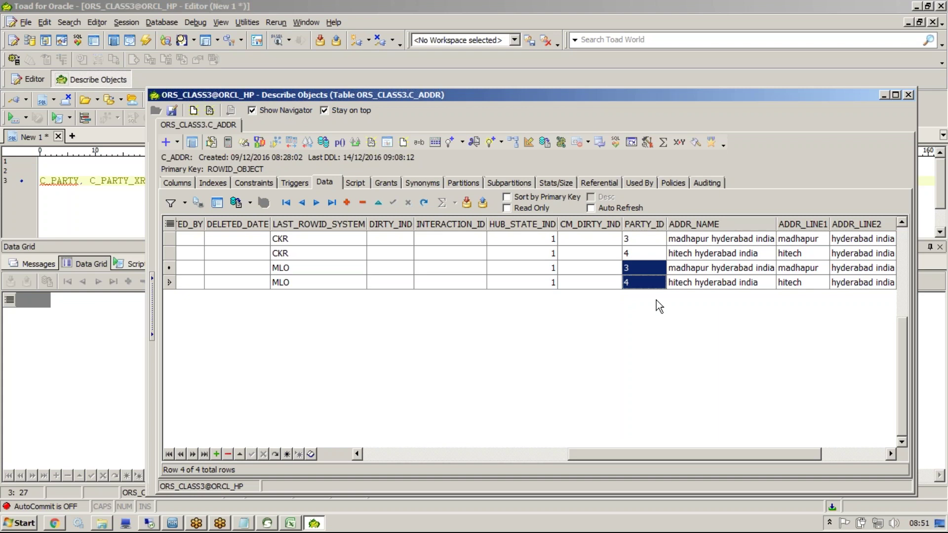
- Switch to Notepad and highlight C_PARTY_XREF, C_ADDR and C_CONTACTS in the Total Tables list, finishing on C_PARTY_XREF alone
left_click(244, 522)
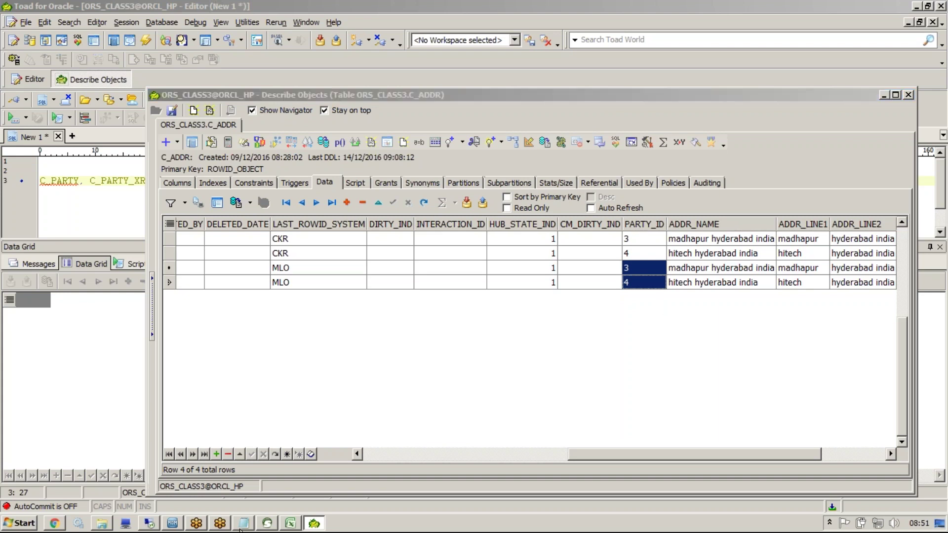
left_click(102, 168)
left_click_drag(421, 191, 455, 170)
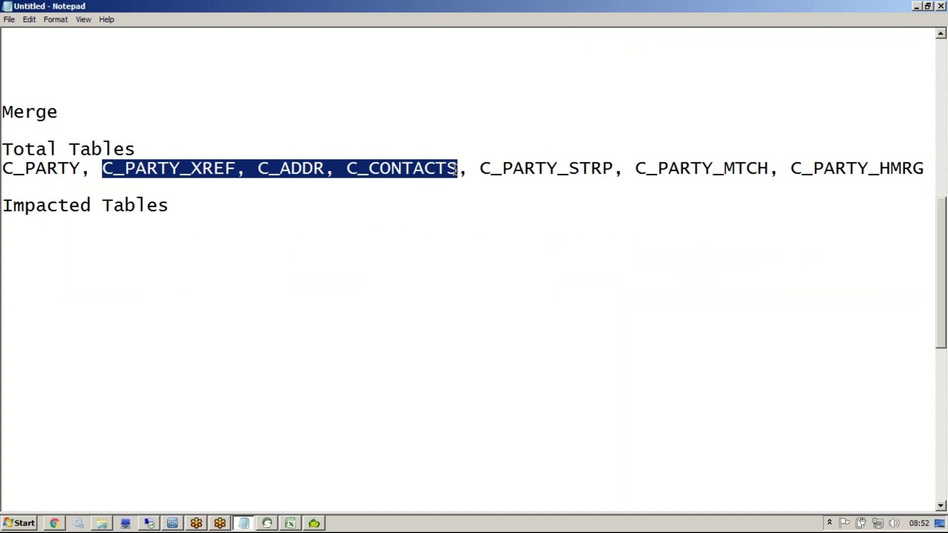
left_click_drag(258, 168, 458, 168)
left_click(232, 169)
left_click_drag(232, 169, 100, 171)
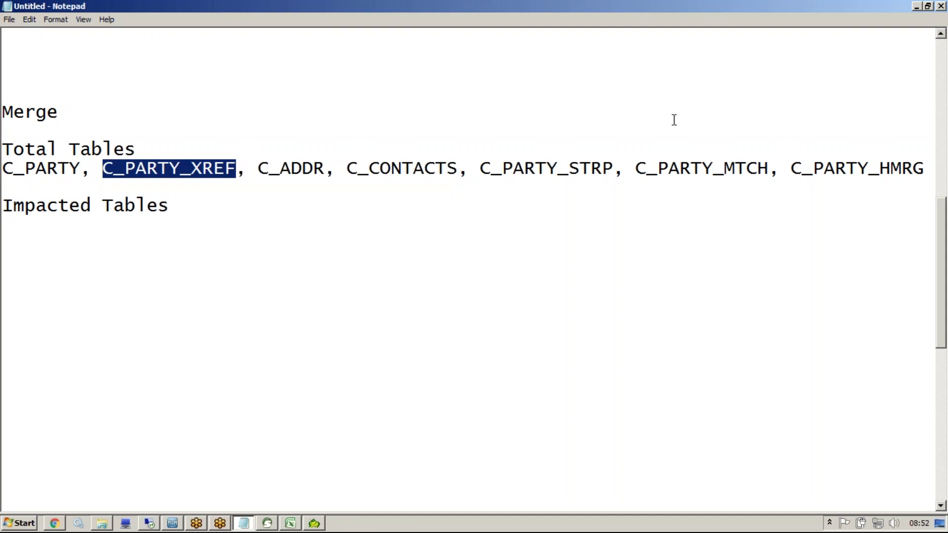
- Copy C_PARTY_STRP from the Notepad list over the Toad editor text, describe the table and check its data
left_click_drag(478, 170, 614, 160)
key("ctrl+c")
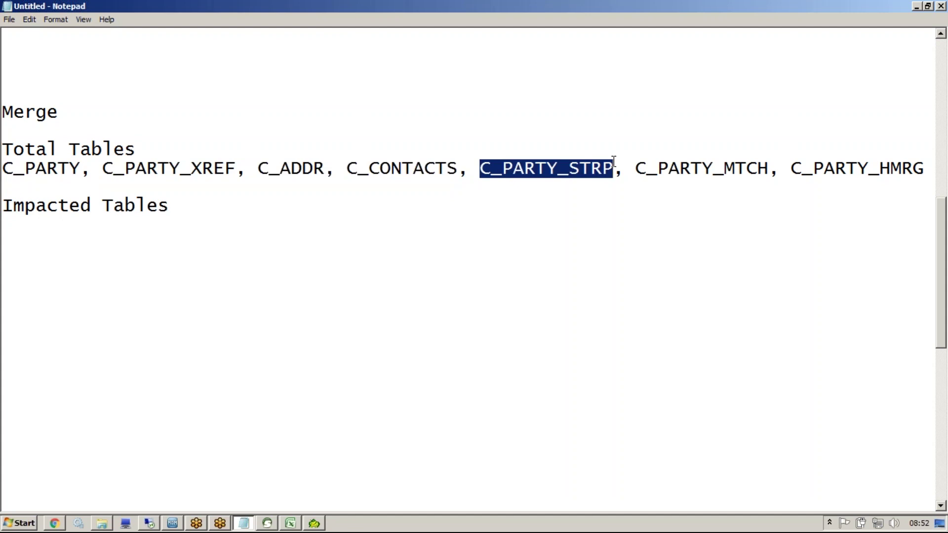
key("alt+Tab")
key("Escape")
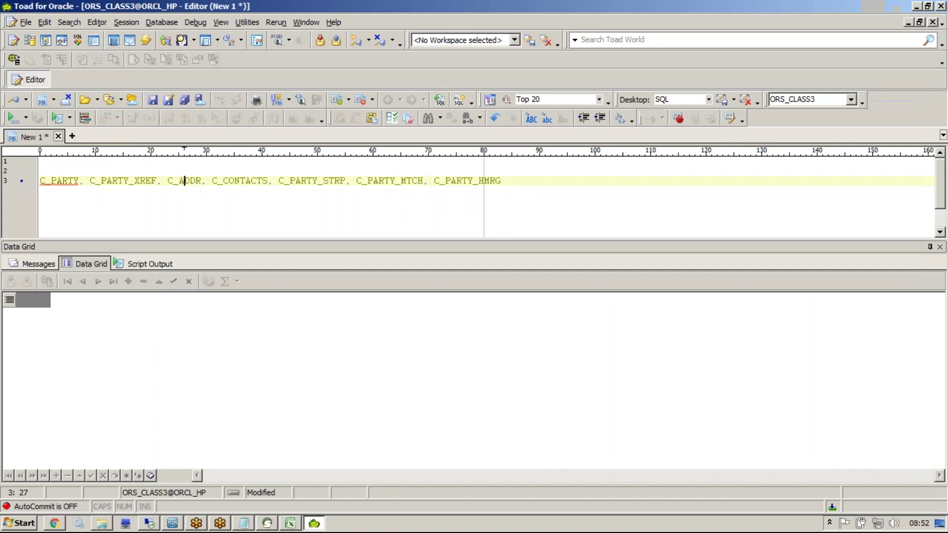
key("ctrl+a")
key("ctrl+v")
key("F4")
left_click(338, 181)
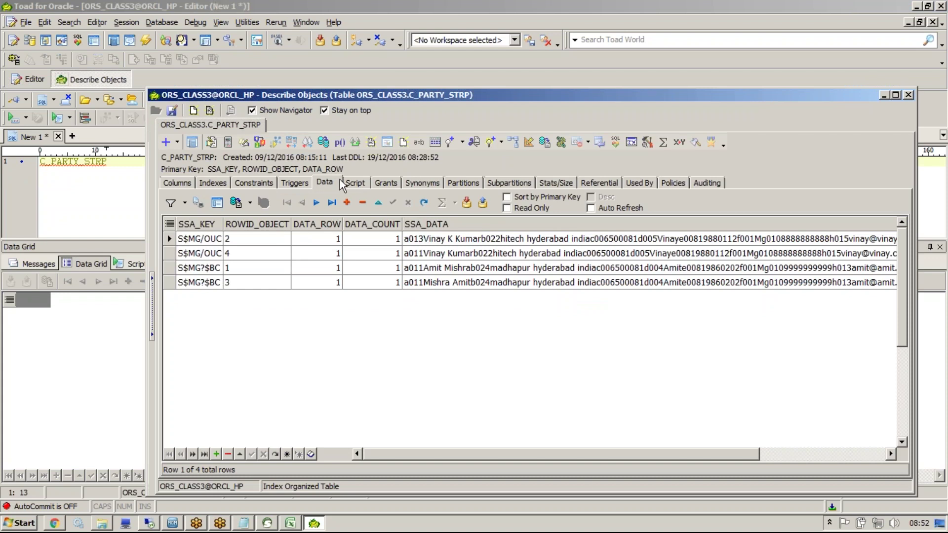
key("Escape")
- Copy "C_PARTY_MTCH, C_PARTY_HMRG" from the Notepad list and replace the Toad editor text with it
key("alt+Tab")
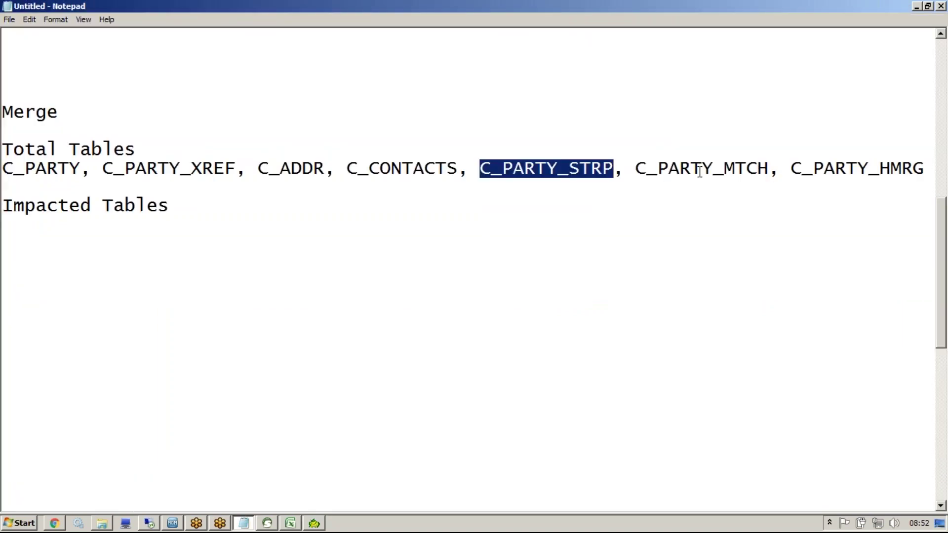
left_click_drag(635, 170, 921, 170)
key("ctrl+c")
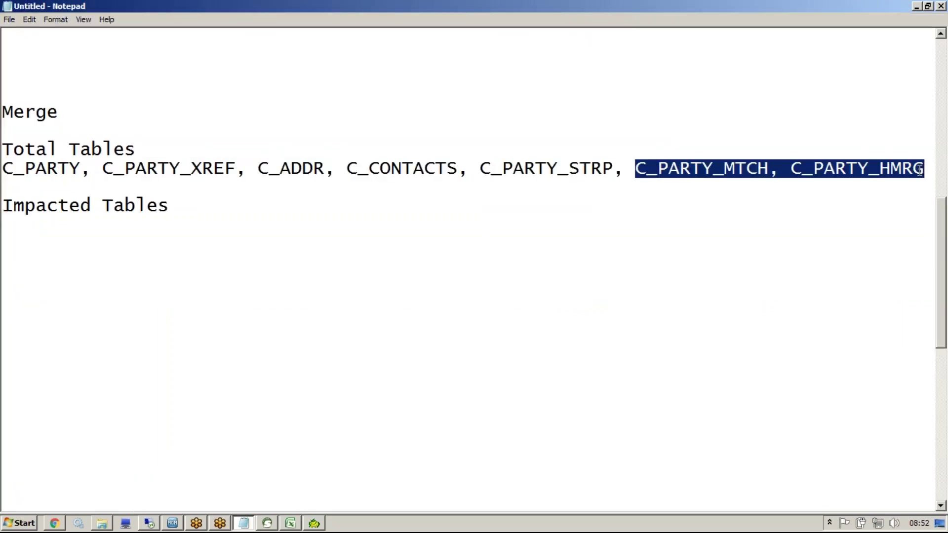
key("alt+Tab")
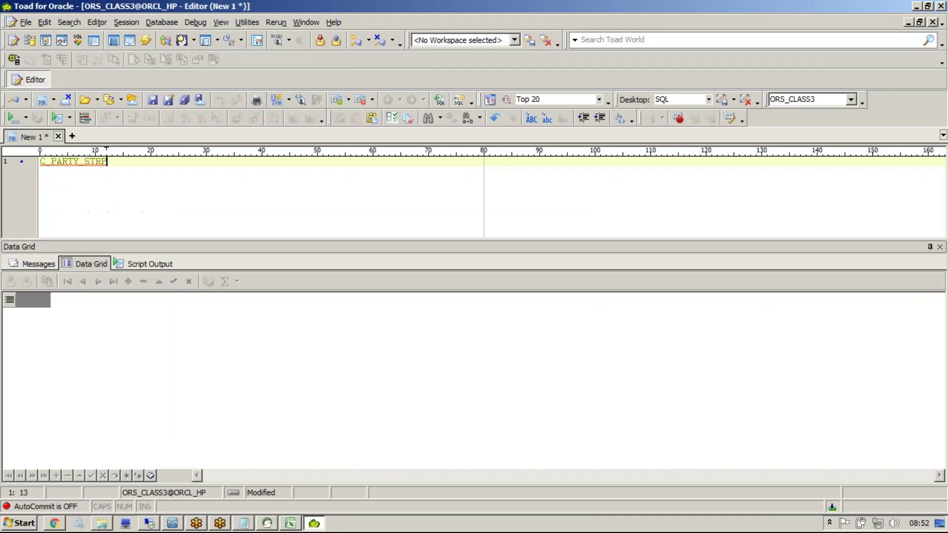
key("ctrl+a")
key("ctrl+v")
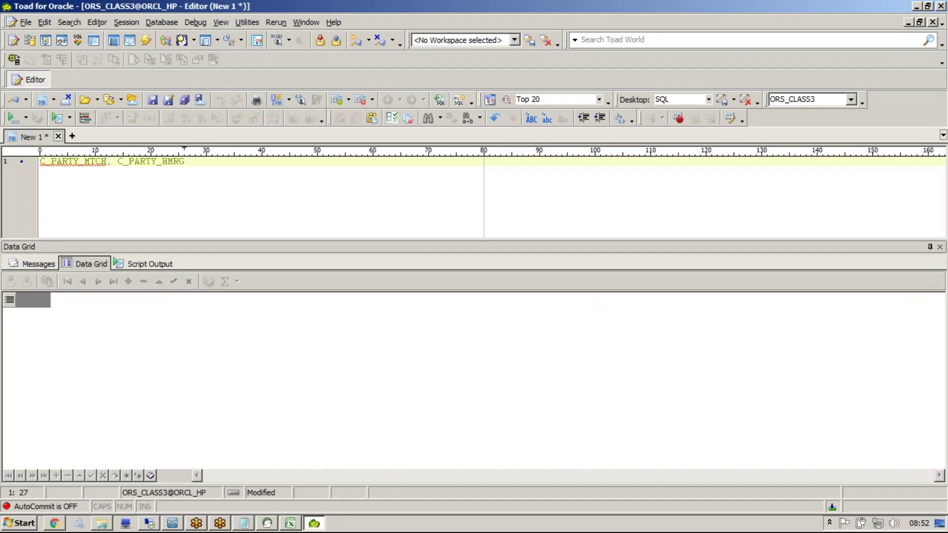
- Describe C_PARTY_MTCH from the editor text and show its data
key("Left")
key("Left")
key("Left")
key("Left")
key("Left")
key("Left")
key("Left")
key("Left")
key("Left")
key("Left")
key("Left")
key("Left")
key("Left")
key("Left")
key("Left")
key("Left")
key("Left")
key("Left")
key("Left")
key("Left")
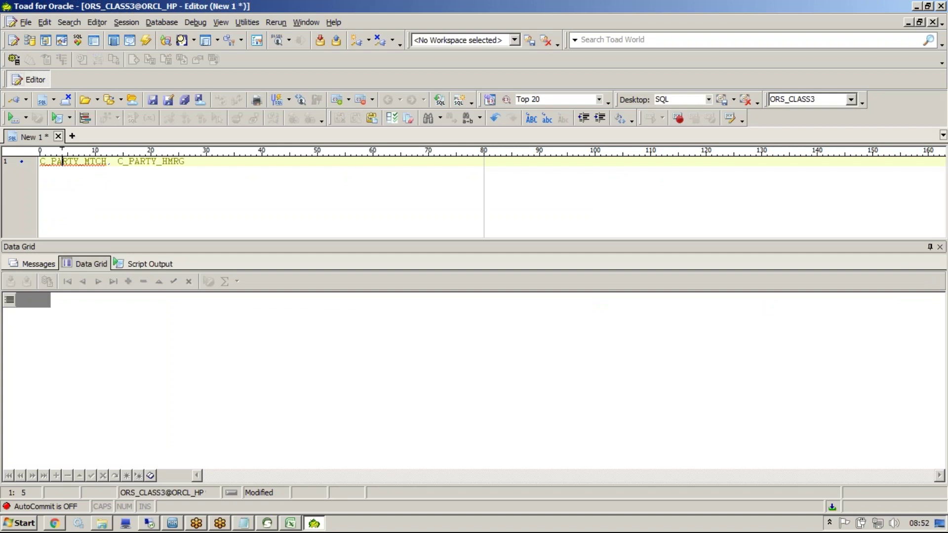
key("F4")
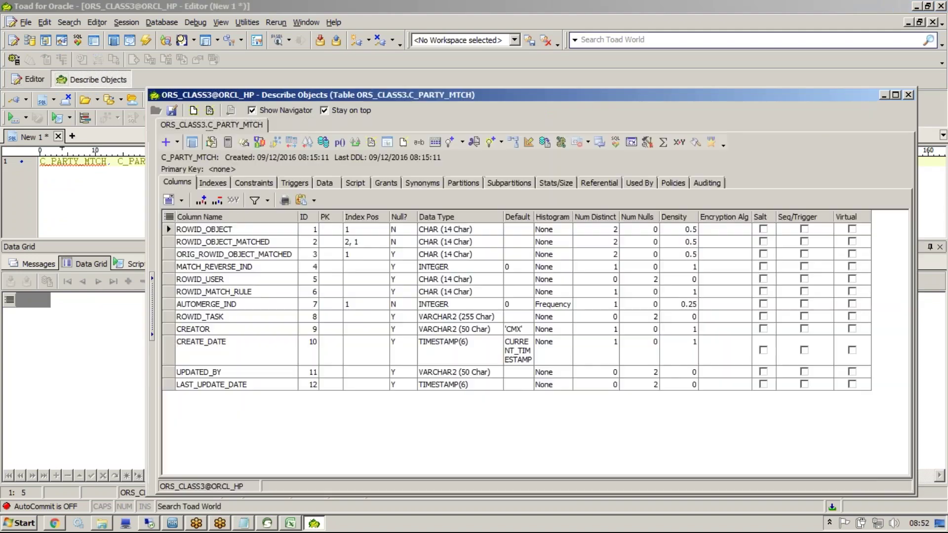
left_click(325, 184)
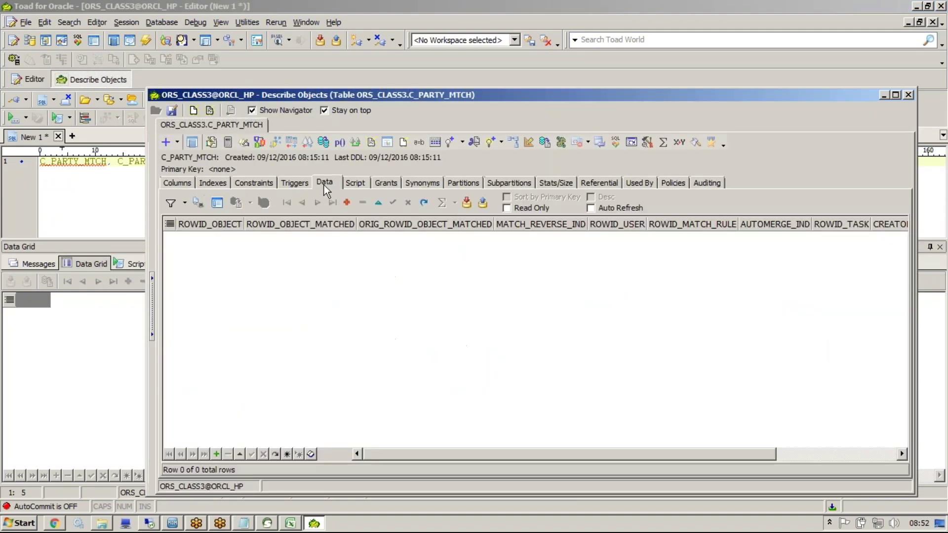
- Describe C_PARTY_HMRG, show its data and highlight both records from HIST_CREATE_DATE through AUTOMERGE_IND
left_click_drag(314, 100, 275, 190)
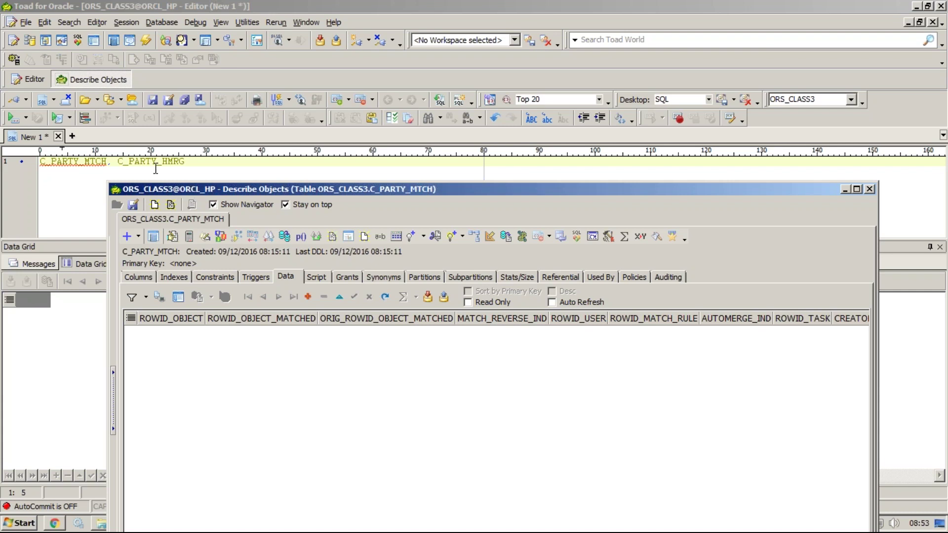
left_click(118, 163)
left_click_drag(119, 164, 191, 162)
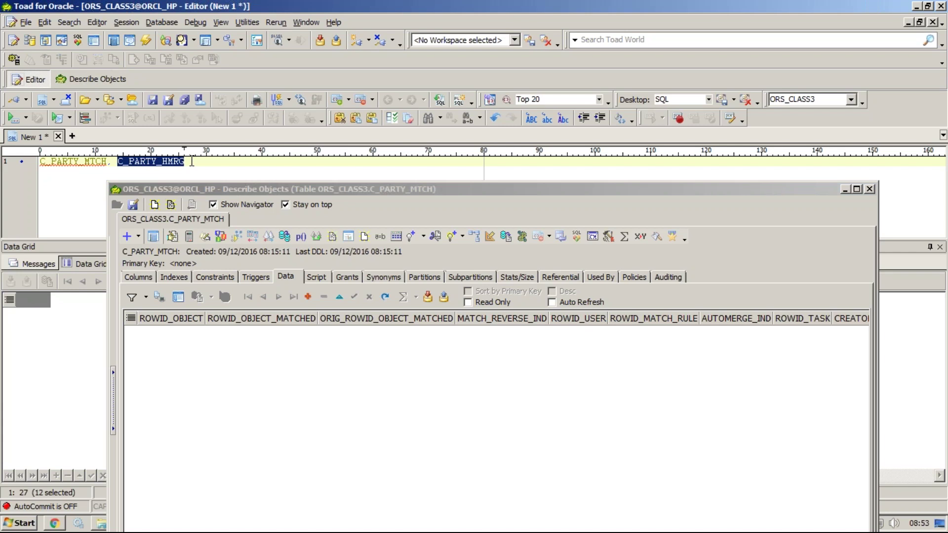
key("F4")
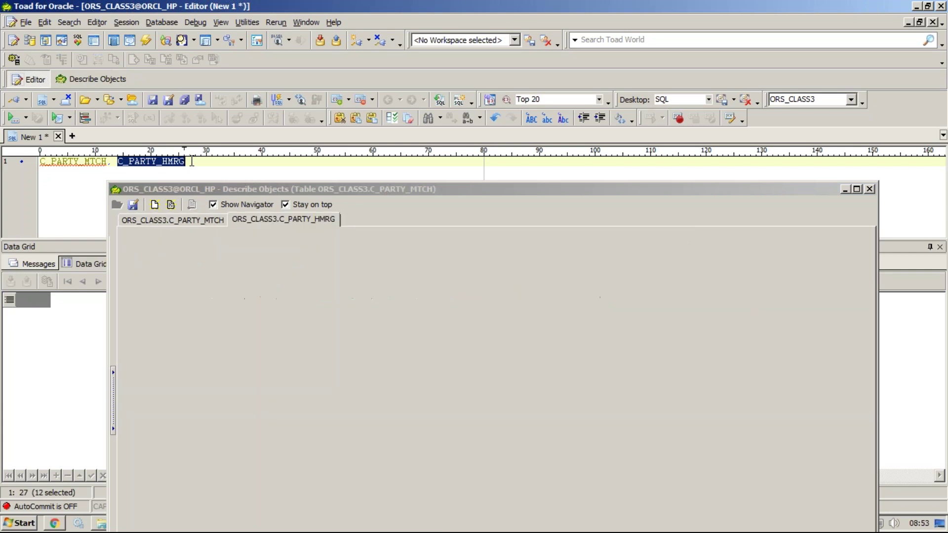
left_click(287, 278)
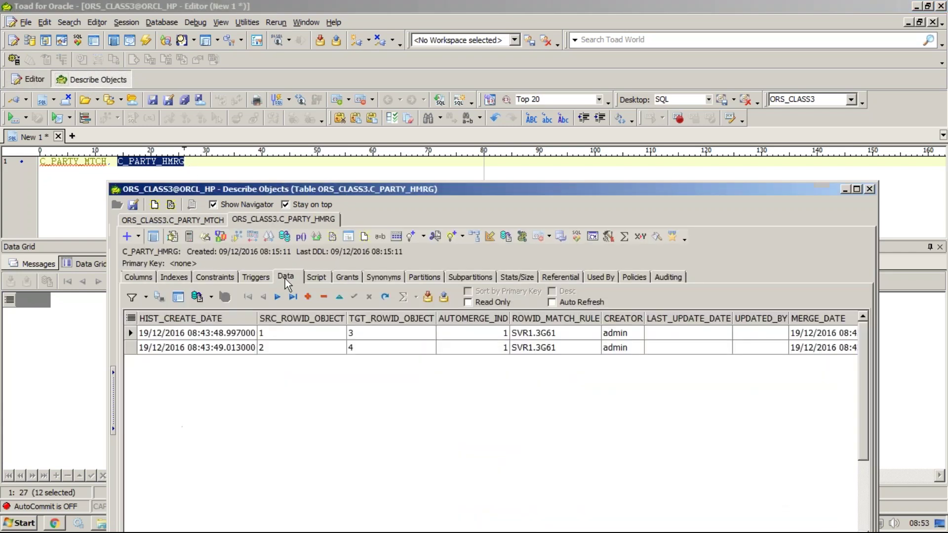
left_click(418, 336)
left_click_drag(418, 335, 451, 352)
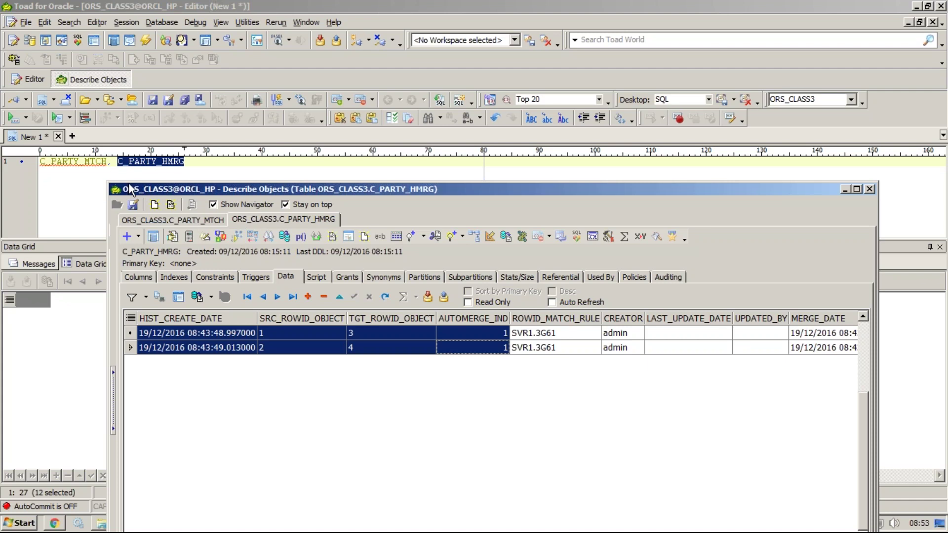
- Highlight the C_PARTY_MTCH table name in the editor text
left_click(106, 176)
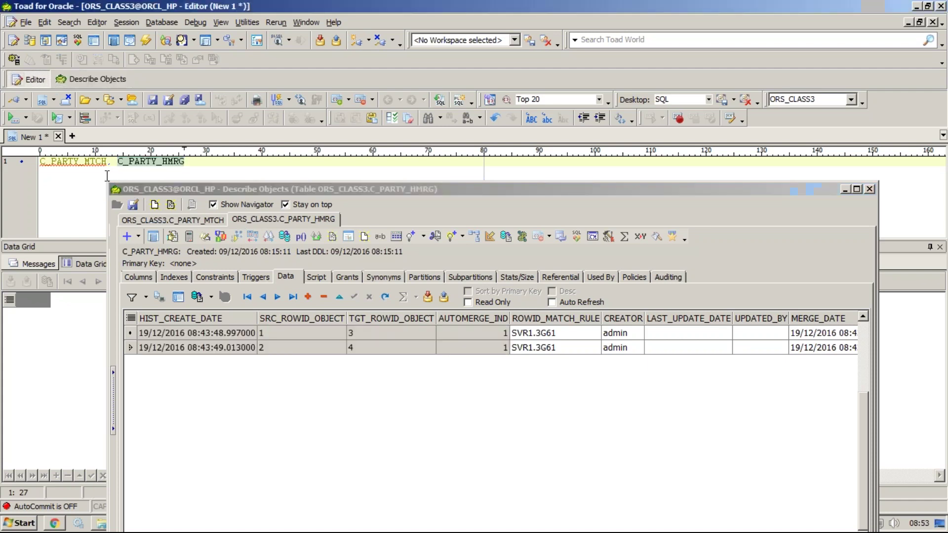
left_click_drag(107, 162, 40, 162)
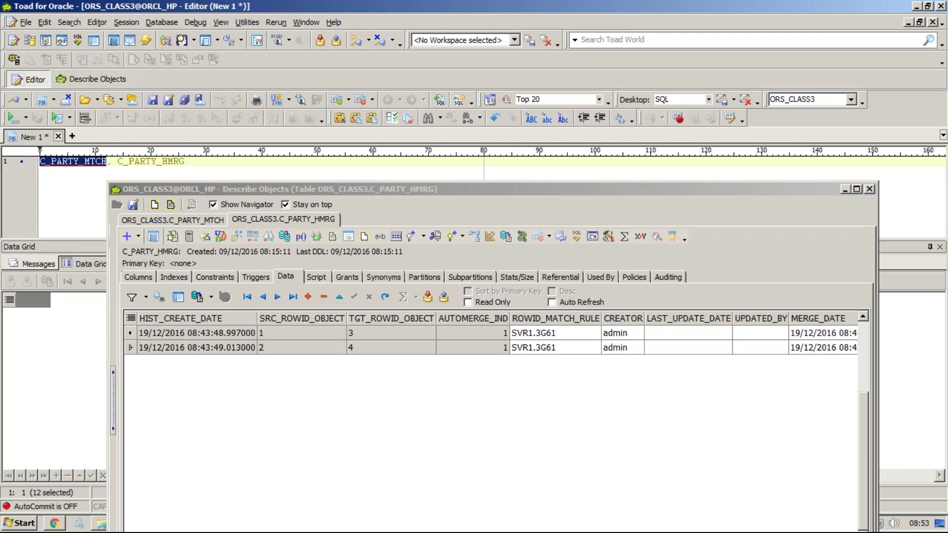
- Highlight the table names C_PARTY_MTCH and C_PARTY_HMRG in turn in the editor text
left_click(139, 191)
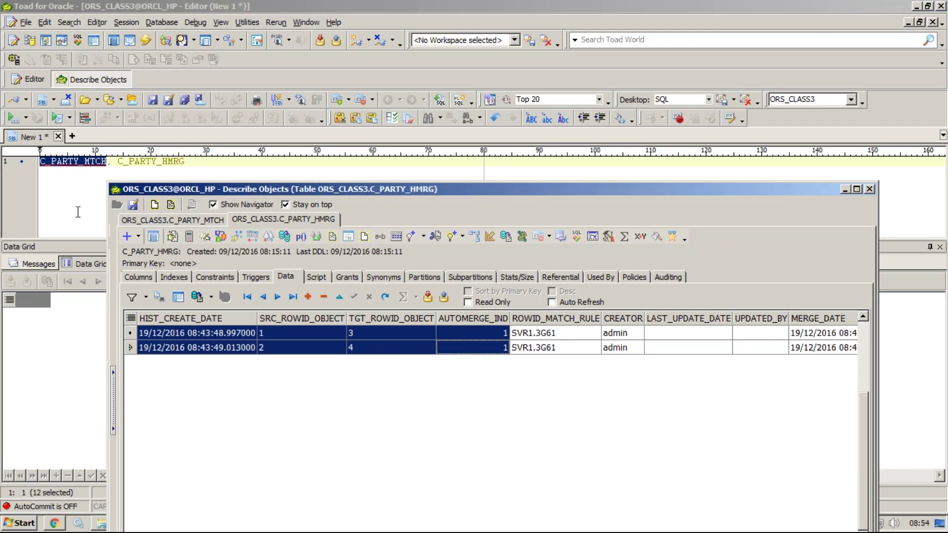
left_click(107, 161)
key("shift+End")
left_click_drag(106, 162, 33, 162)
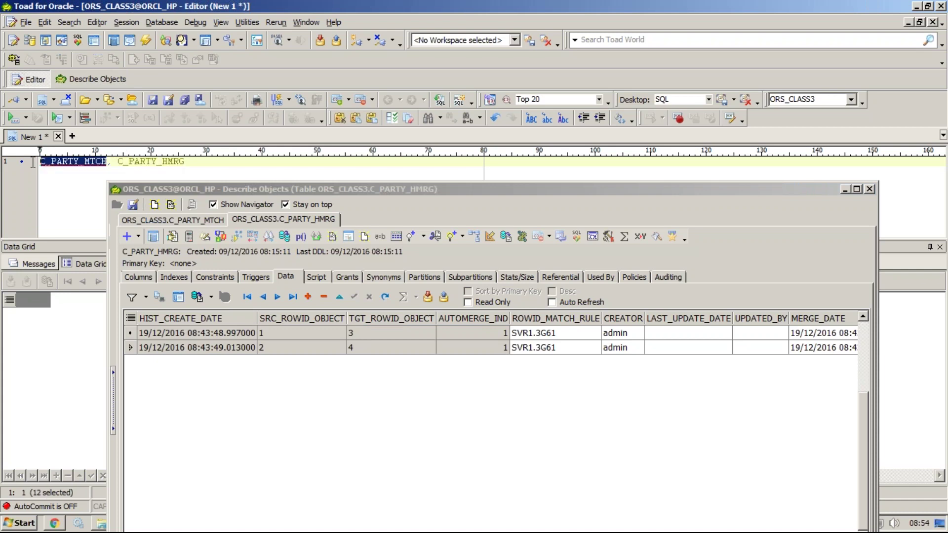
left_click_drag(120, 162, 195, 152)
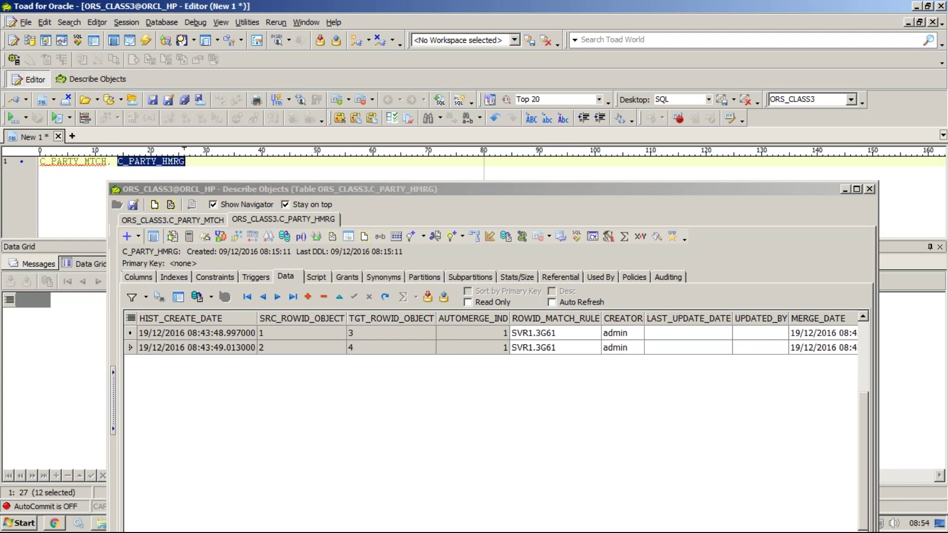
left_click_drag(109, 164, 40, 162)
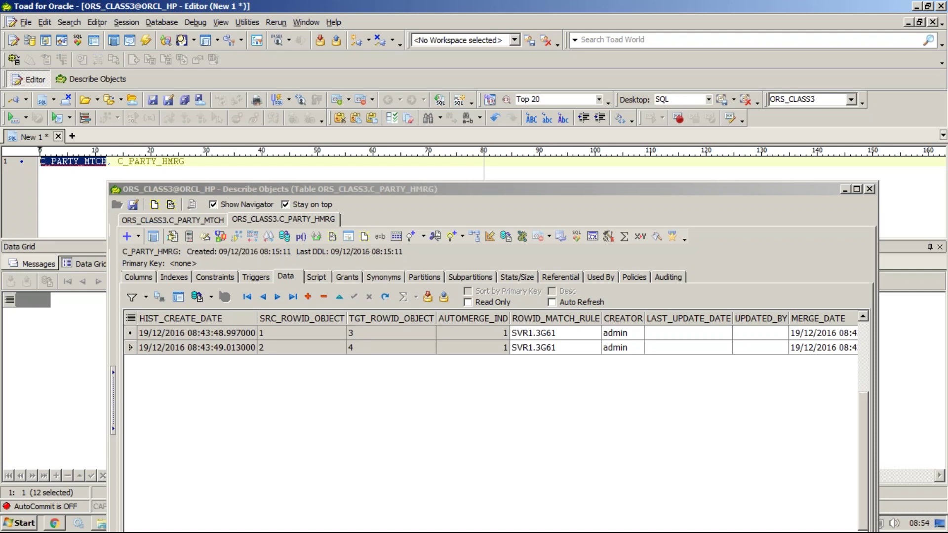
left_click(108, 163)
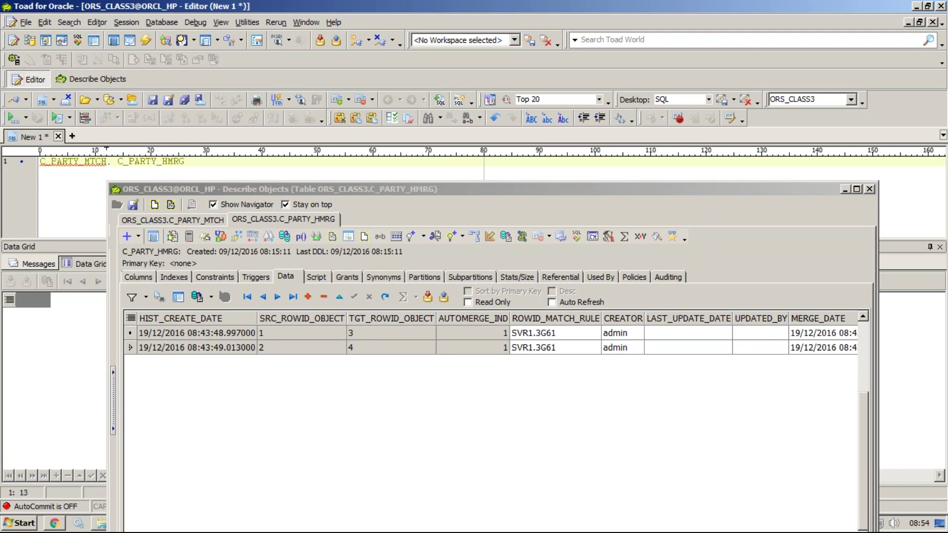
right_click(41, 162)
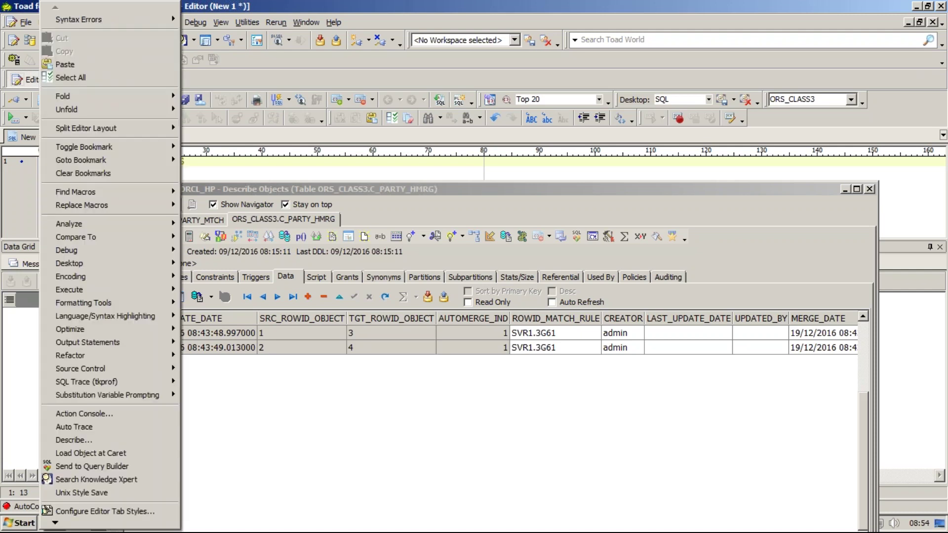
left_click(35, 165)
left_click_drag(106, 164, 19, 164)
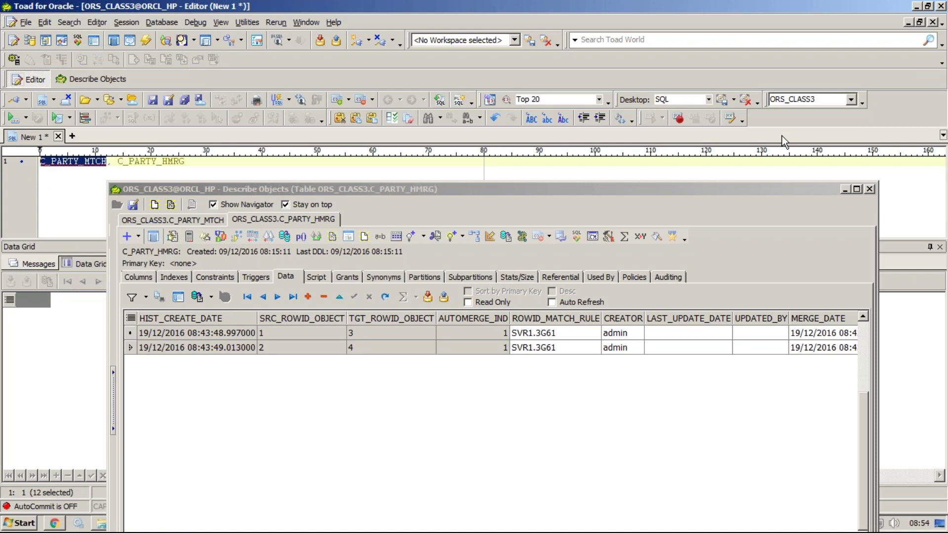
- Close the table description window and review C_PARTY_MTCH and C_PARTY_HMRG in the Notepad table list
left_click(868, 191)
left_click(869, 190)
left_click(244, 523)
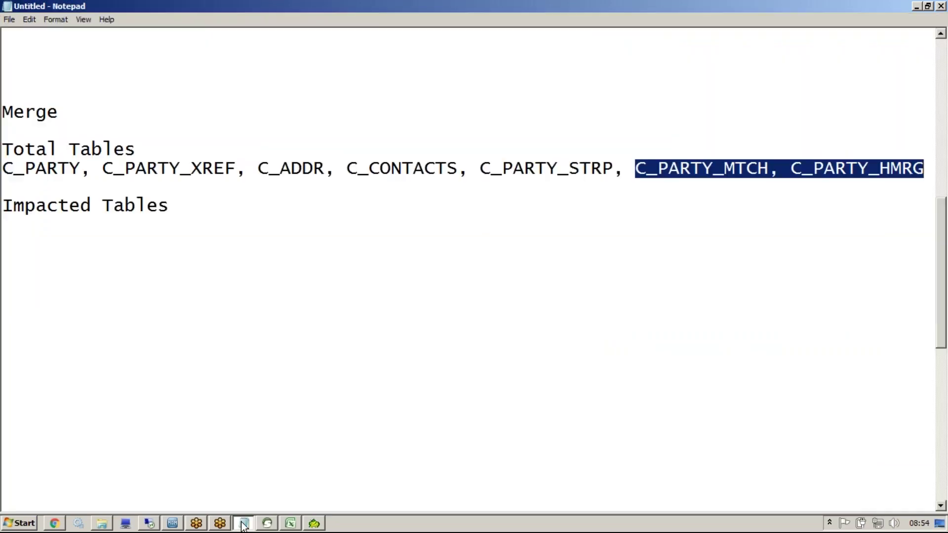
left_click_drag(631, 168, 926, 168)
left_click(154, 302)
mouse_move(268, 524)
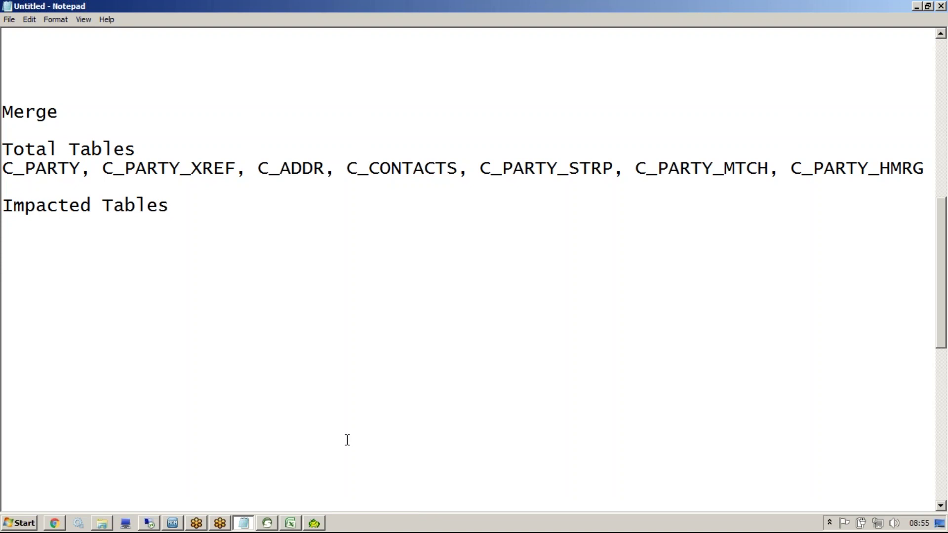
- Switch back to Toad, replace the editor text with C_ADDR, describe that table and show its data
left_click(313, 525)
left_click(313, 499)
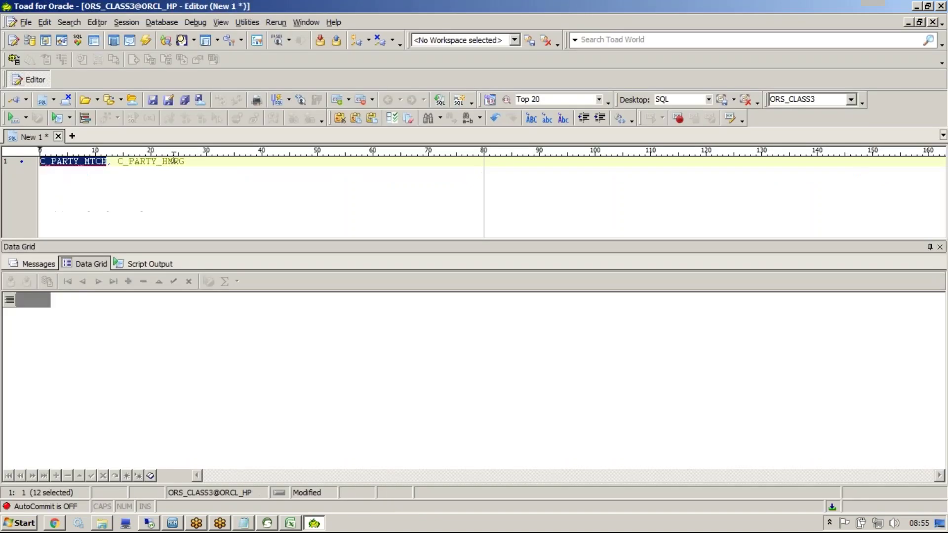
left_click_drag(184, 163, 59, 162)
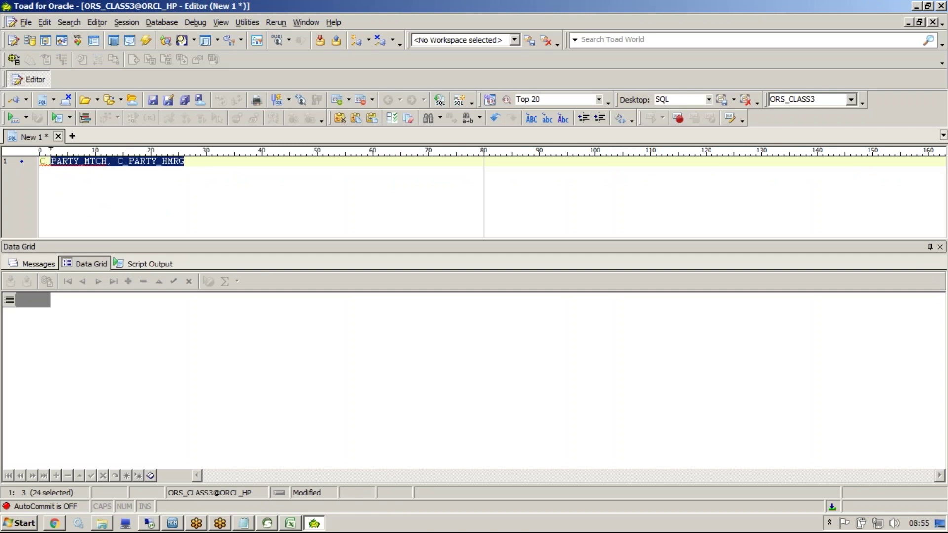
type("ADDR")
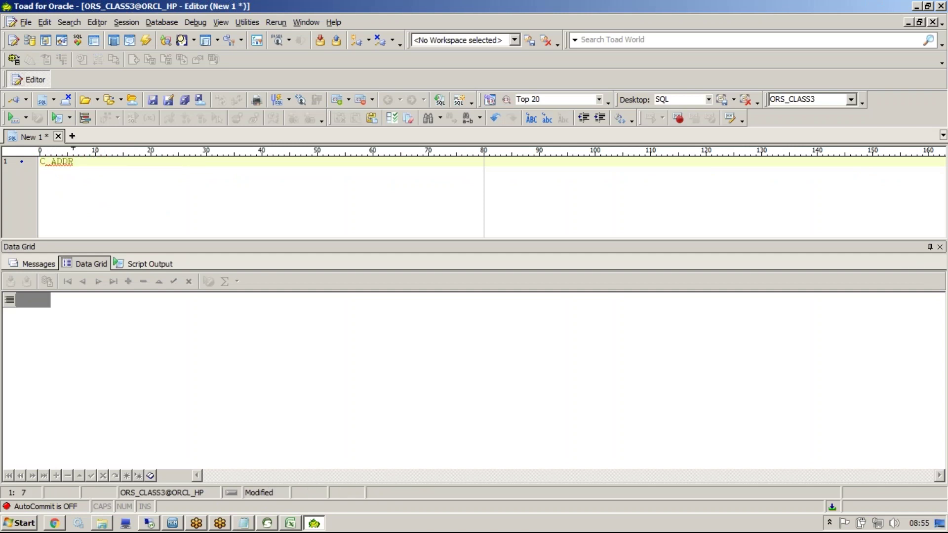
key("F4")
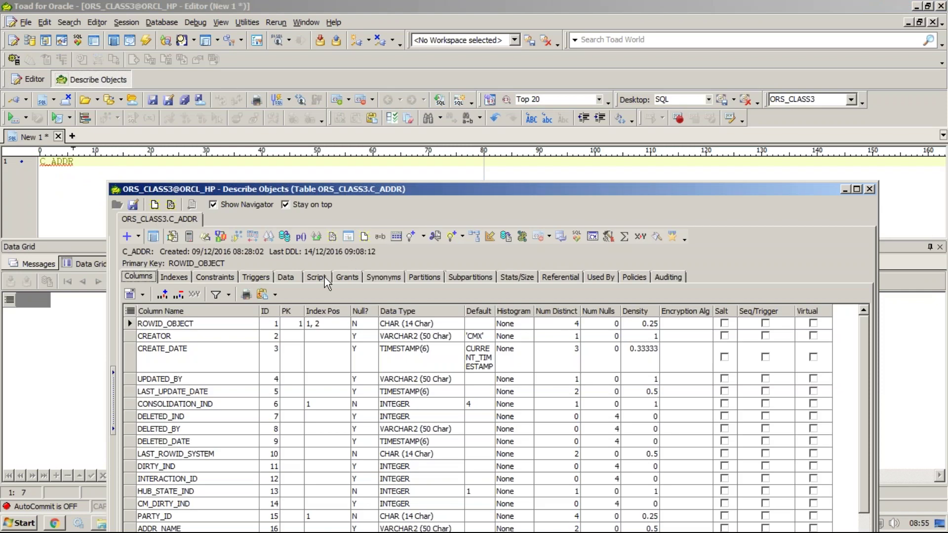
left_click(295, 278)
left_click_drag(336, 194, 261, 84)
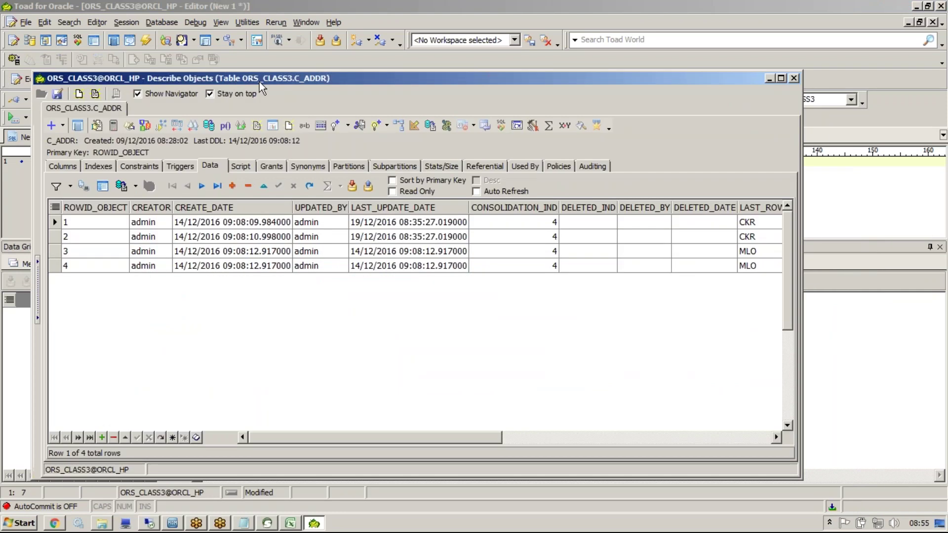
key("Right")
key("Right")
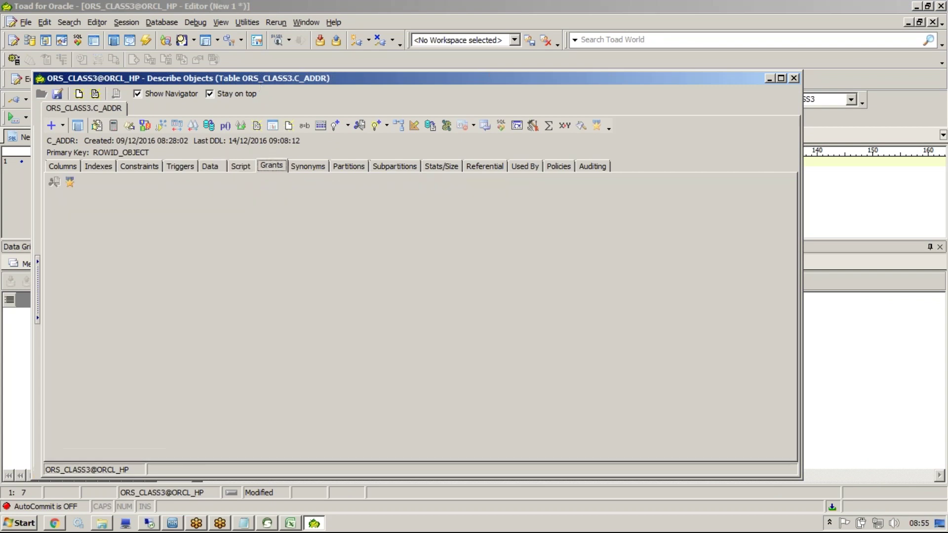
key("Left")
key("Left")
key("Left")
key("Left")
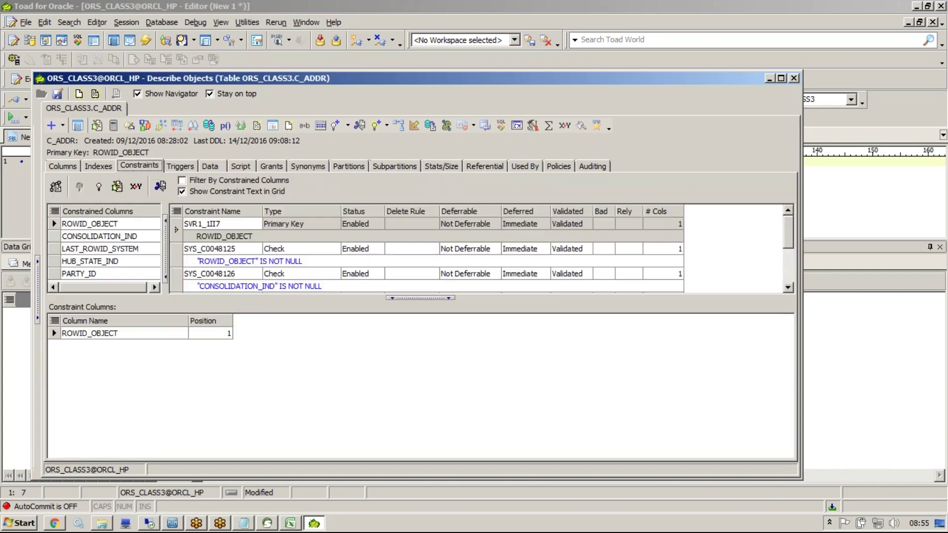
key("Right")
key("Right")
- Examine the C_ADDR records' fields from LAST_UPDATE_DATE across to COUNTRY
left_click(356, 238)
key("Right")
key("Right")
key("Right")
key("Right")
key("Right")
key("Right")
key("Right")
key("Right")
key("Right")
key("Right")
key("Right")
key("Right")
key("Right")
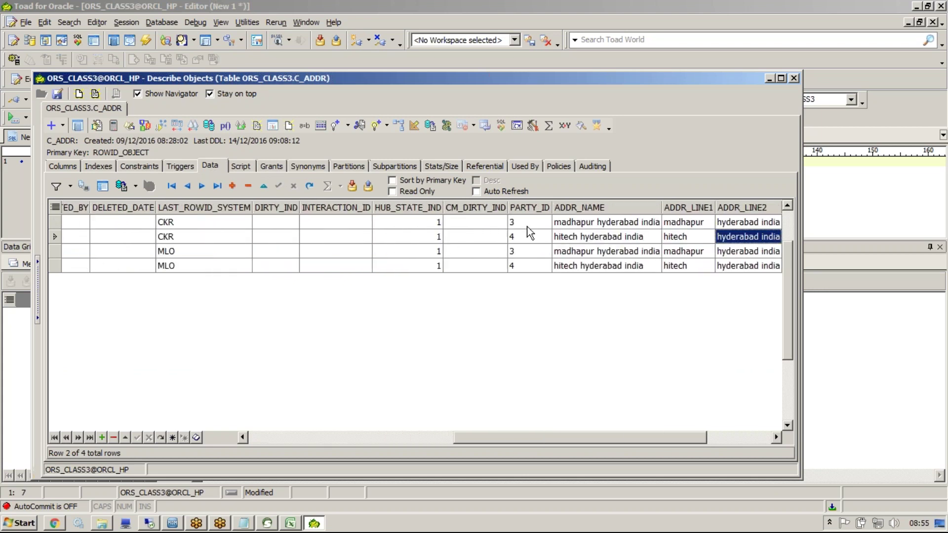
key("Right")
key("Right")
key("Right")
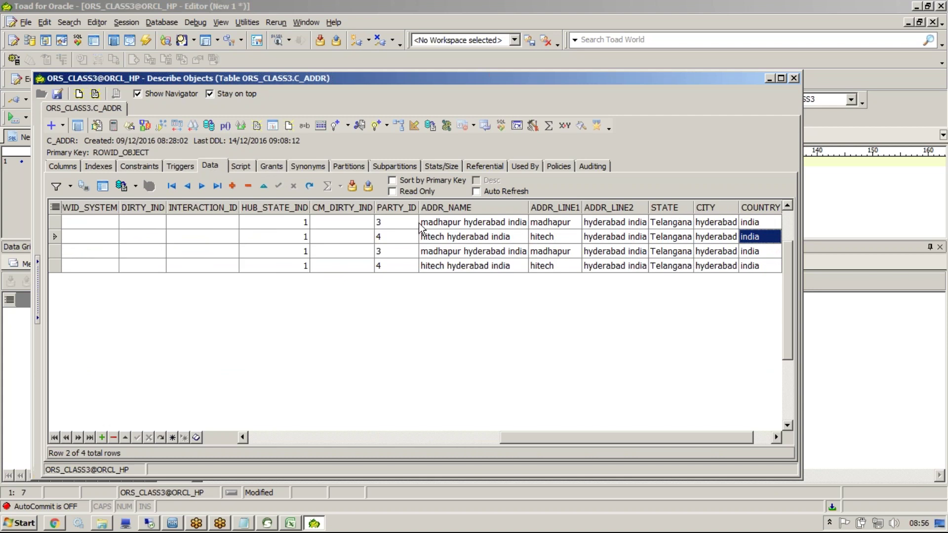
- Compare the ADDR_NAME values of the two madhapur rows and the two hitech rows in C_ADDR
left_click(436, 227)
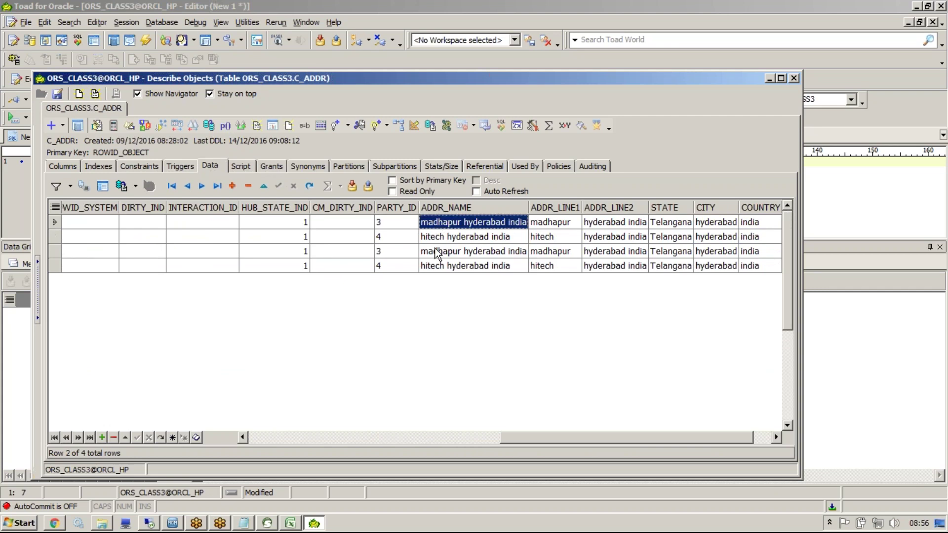
left_click(437, 251)
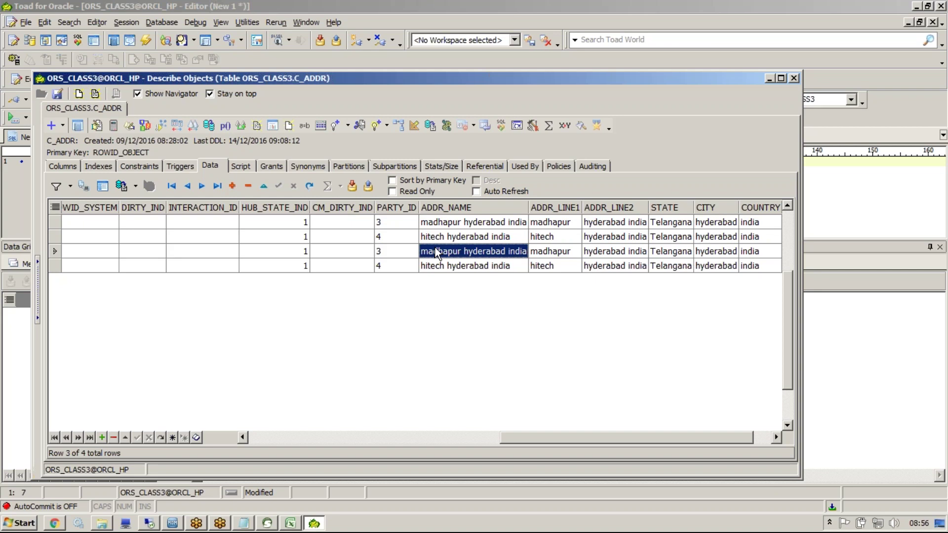
left_click(439, 223)
left_click(437, 253)
left_click(446, 237)
left_click(445, 268)
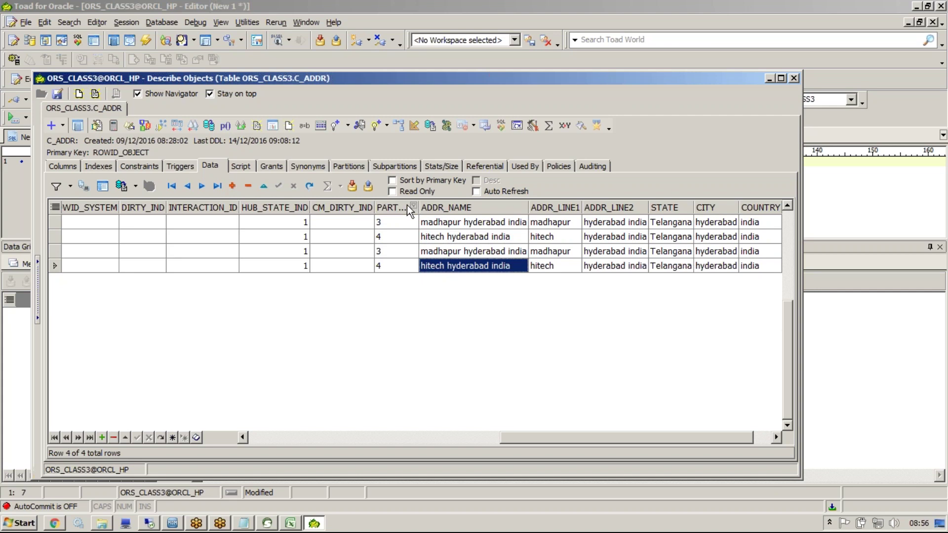
- Check the PARTY_ID values across all the C_ADDR address records for duplicate addresses under the same party
mouse_move(390, 228)
left_mouse_down()
mouse_move(381, 249)
mouse_move(395, 237)
left_mouse_up()
left_click(392, 267)
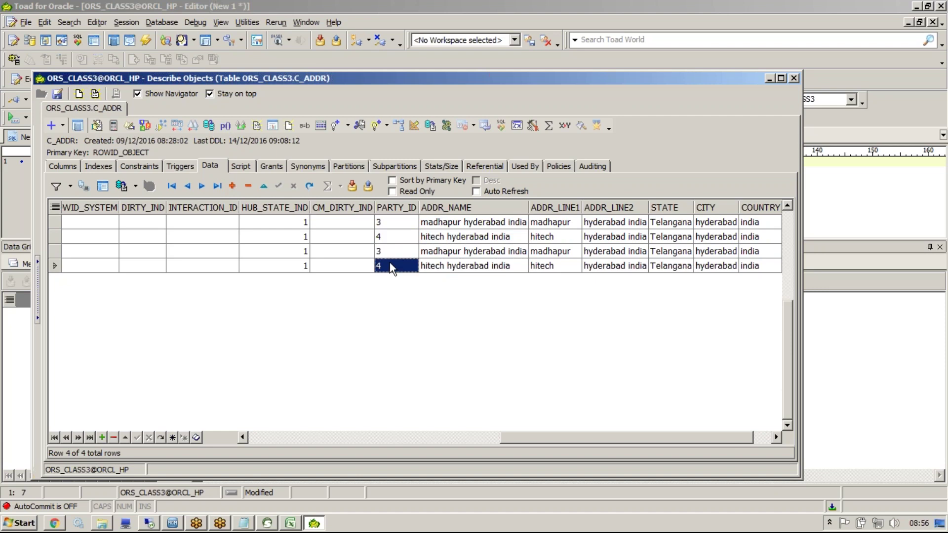
left_click_drag(391, 227, 396, 285)
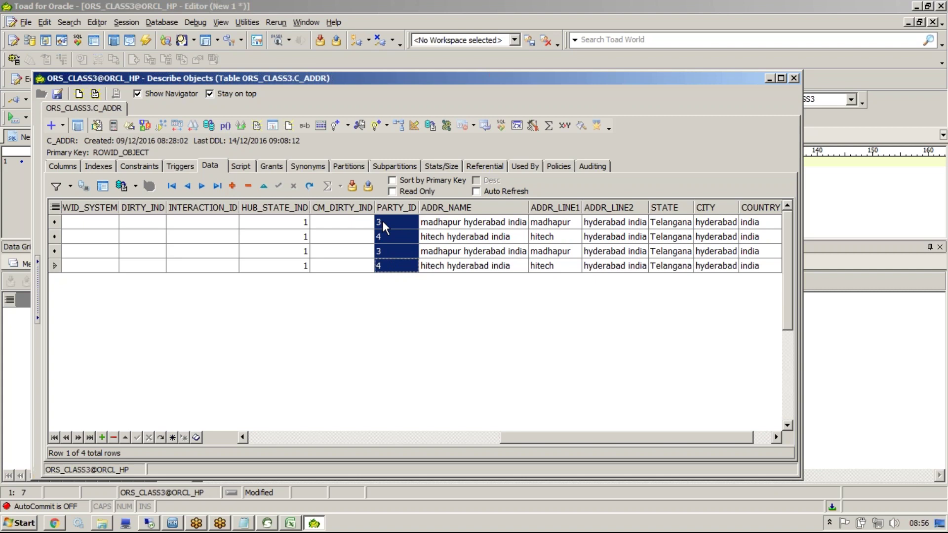
left_click(379, 262)
left_click(389, 250)
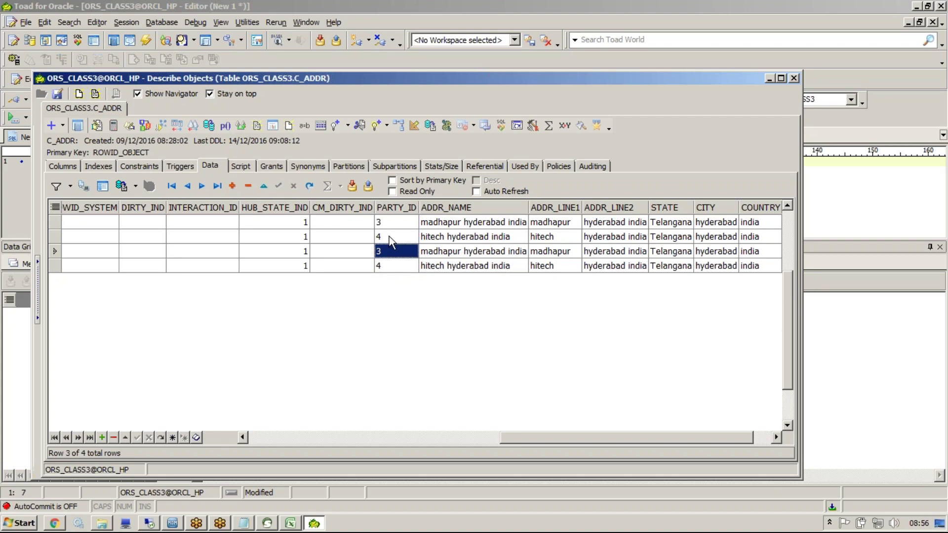
left_click(393, 266)
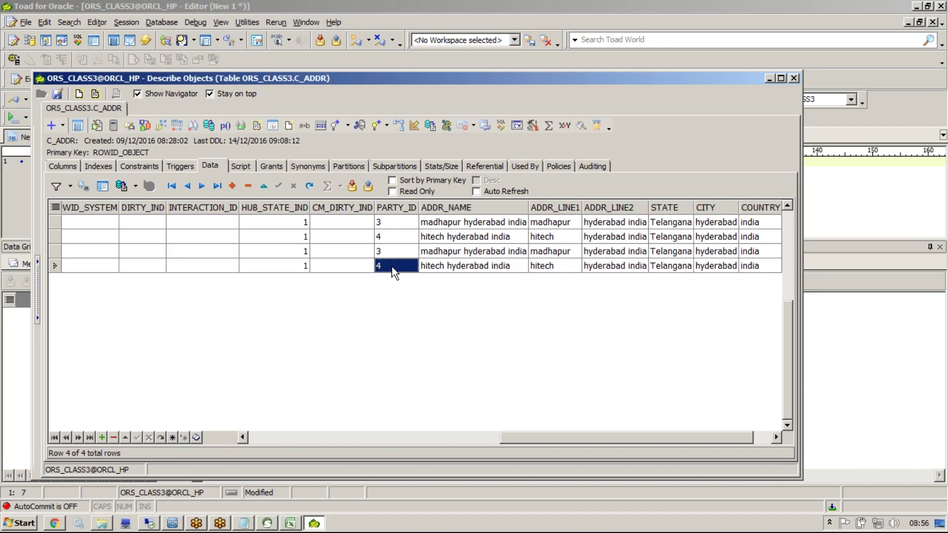
- Switch to the Informatica MDM Hub Console and open the Match/Merge Setup of the ADDR base object in the schema
left_click(172, 523)
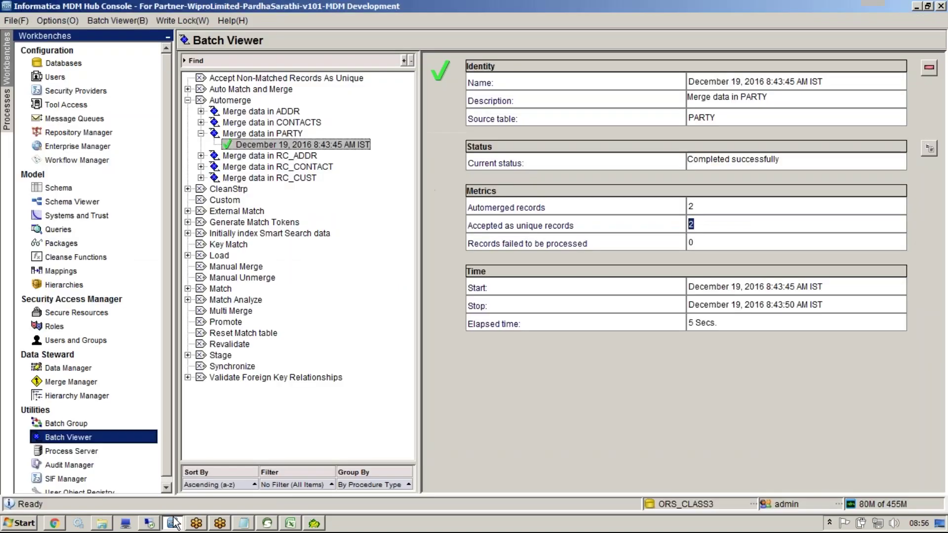
left_click(79, 189)
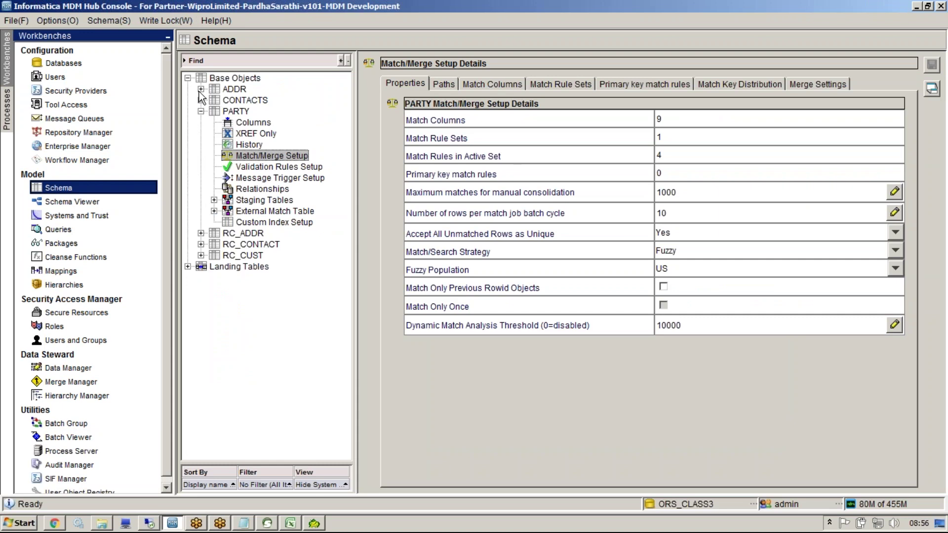
left_click(202, 112)
left_click(200, 89)
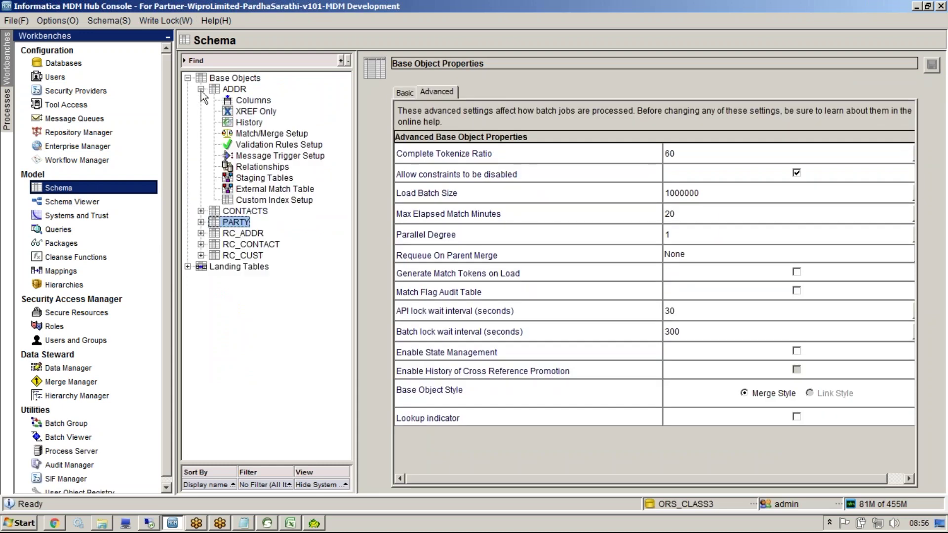
left_click(245, 137)
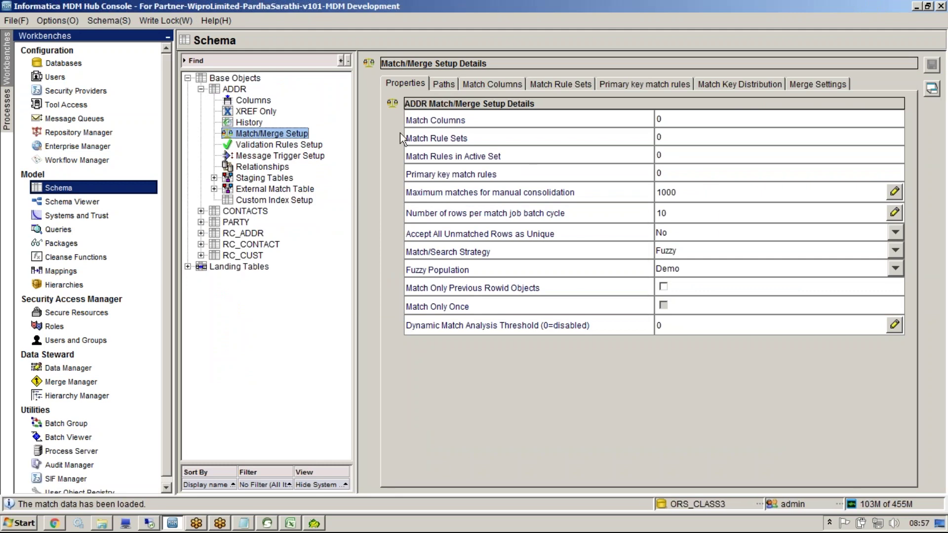
- Set ADDR's Match/Search Strategy to Exact and Accept All Unmatched Rows as Unique to Yes
left_click(687, 253)
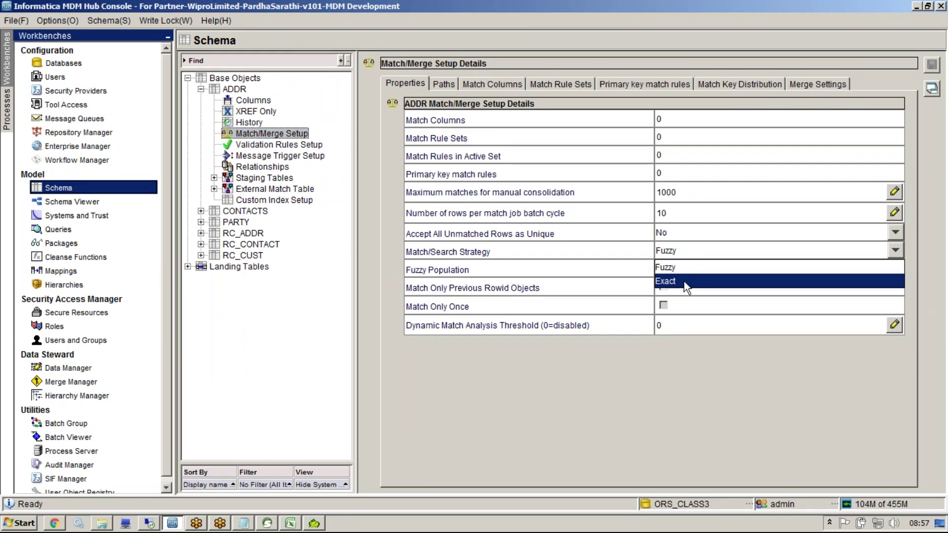
left_click(685, 282)
left_click(669, 235)
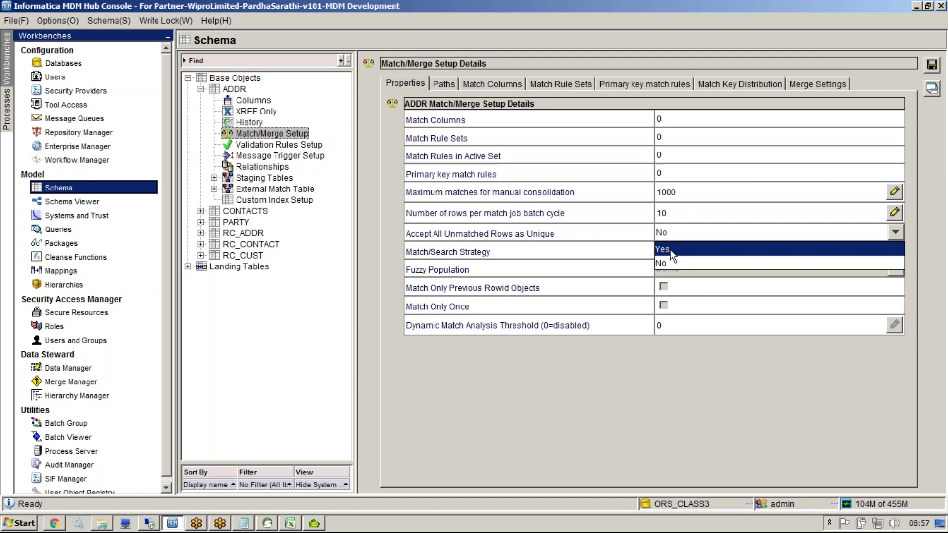
left_click(672, 251)
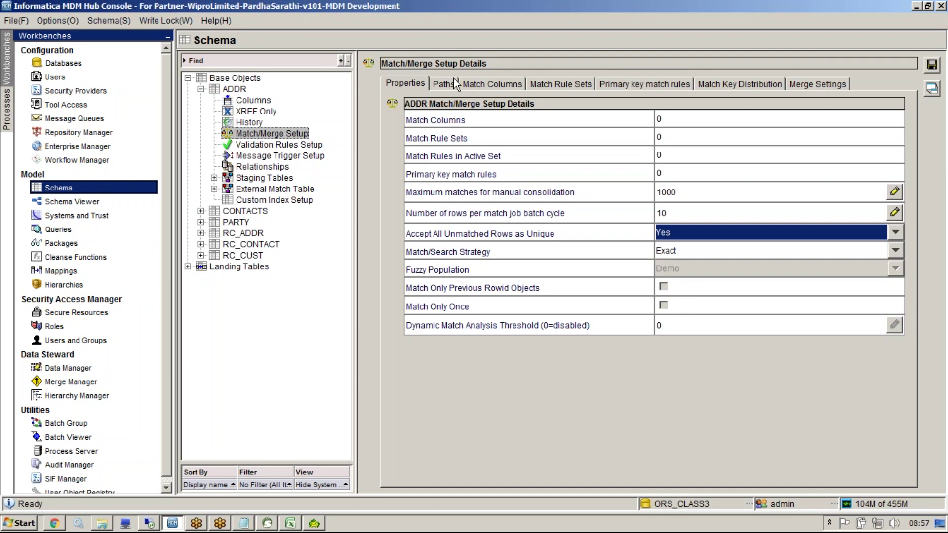
- Add an exact match column named PARTY_ID to ADDR, built from the Party Id column
left_click(437, 85)
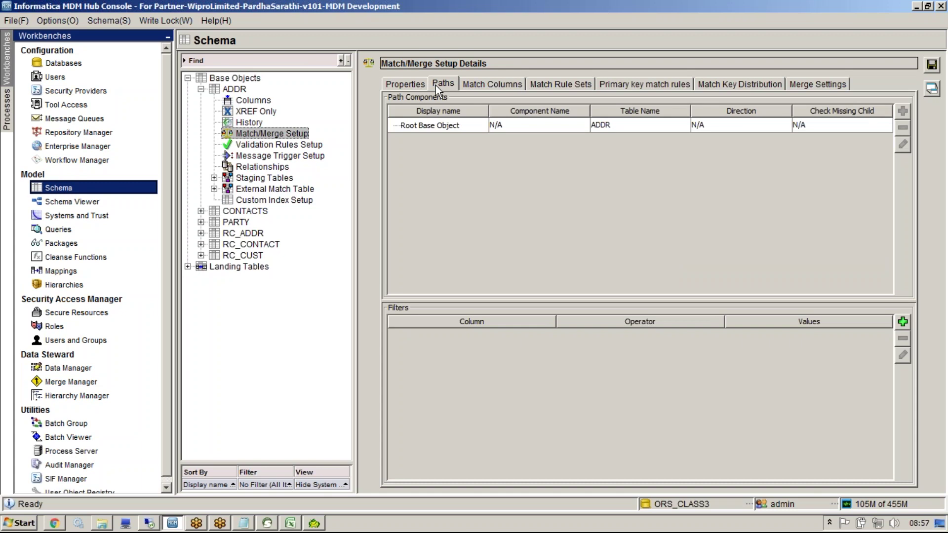
left_click(478, 84)
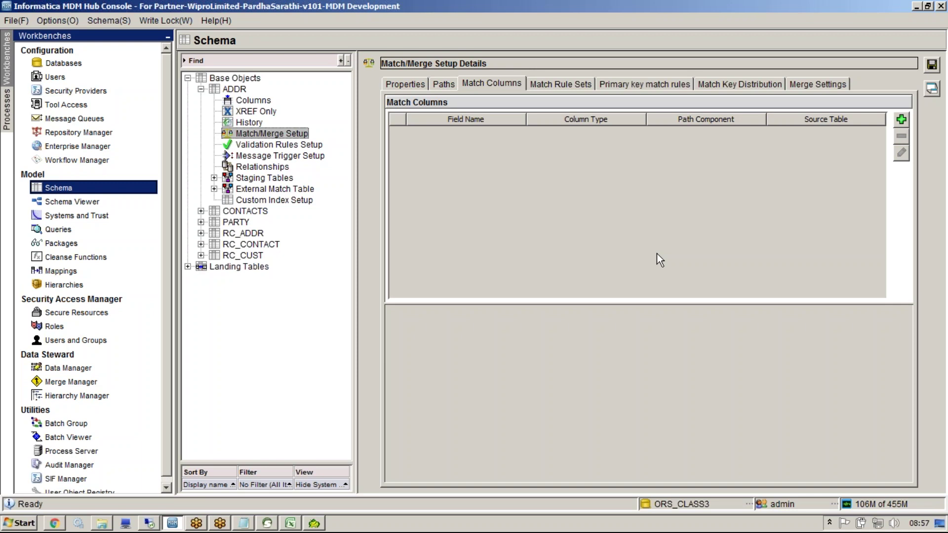
left_click(902, 120)
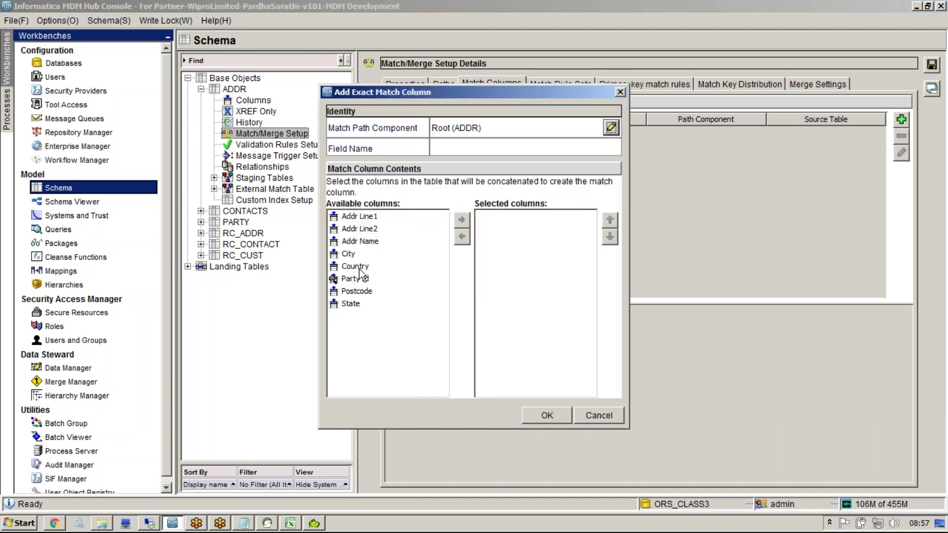
left_click(356, 280)
left_click(461, 223)
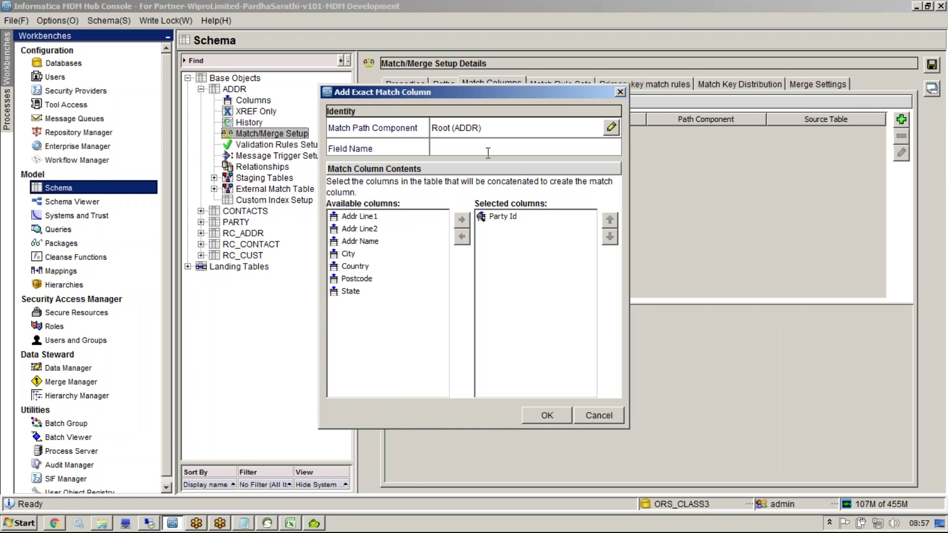
type("PARTY_ID")
left_click_drag(482, 148, 344, 148)
left_click(493, 148)
left_click(552, 410)
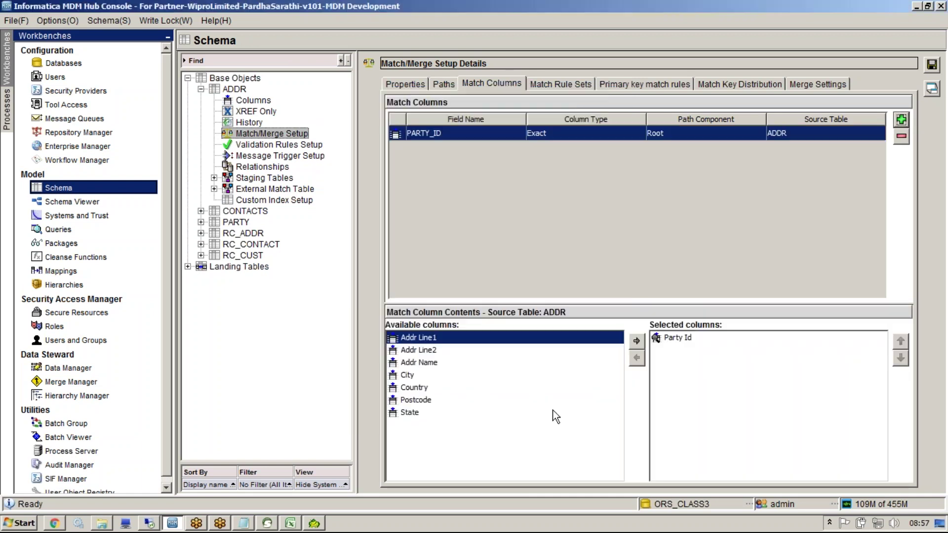
- Create a match rule set named MtchADDR for the ADDR base object
left_click(553, 84)
left_click(518, 83)
left_click(560, 84)
left_click(458, 111)
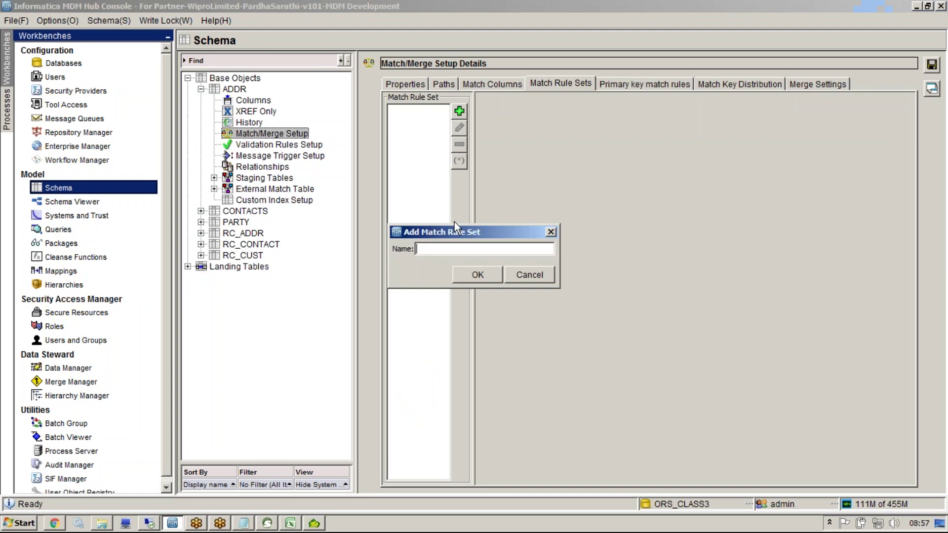
type("MtchADDR")
left_click(464, 275)
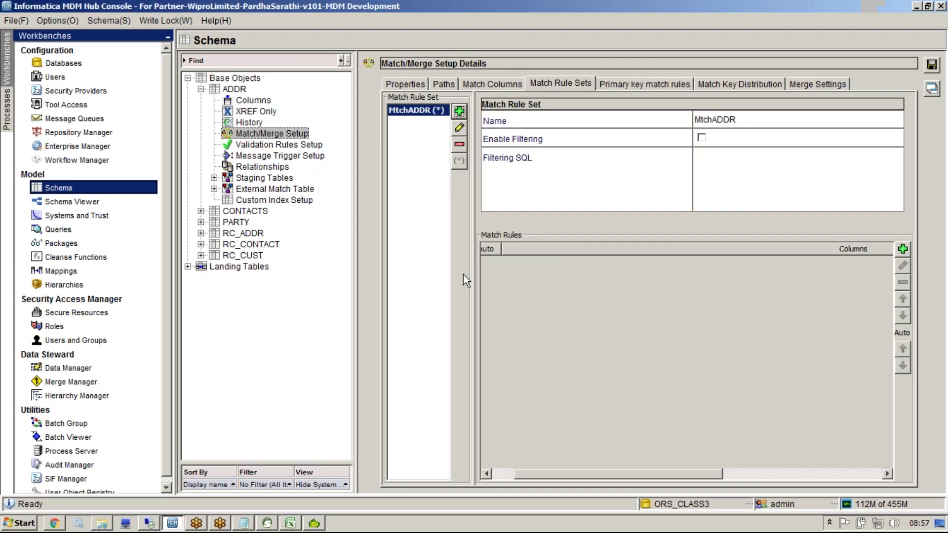
- Add a match rule on PARTY_ID to MtchADDR, make it an automerge rule and save the setup
left_click(902, 249)
left_click(447, 168)
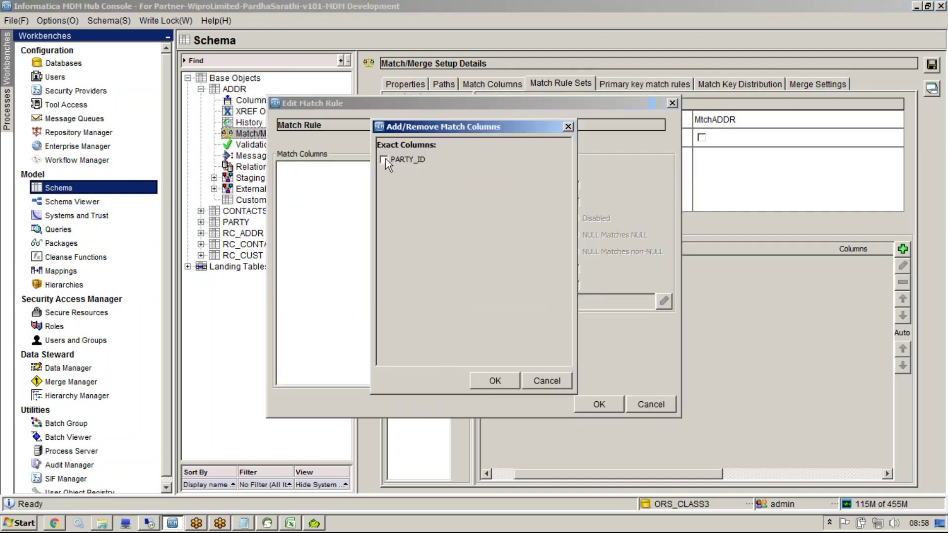
left_click(496, 380)
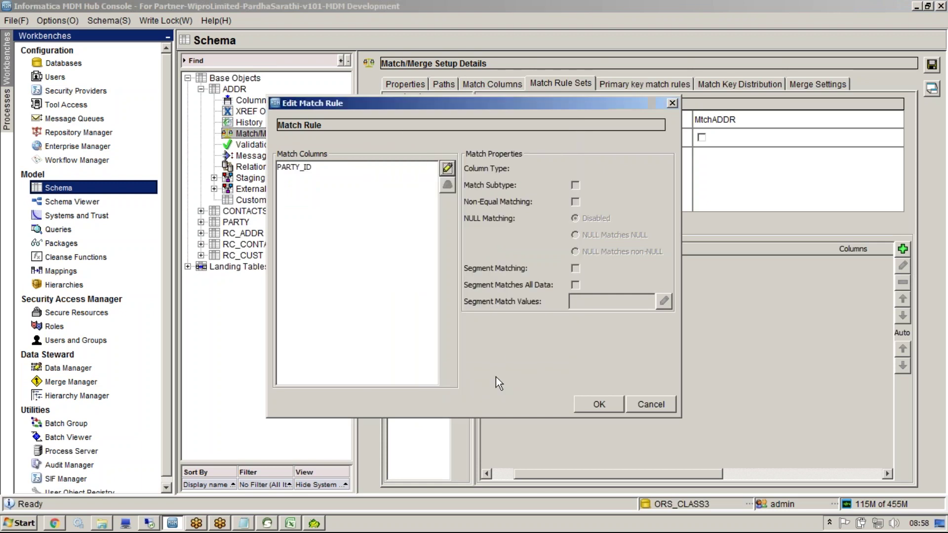
left_click(315, 168)
left_click(592, 403)
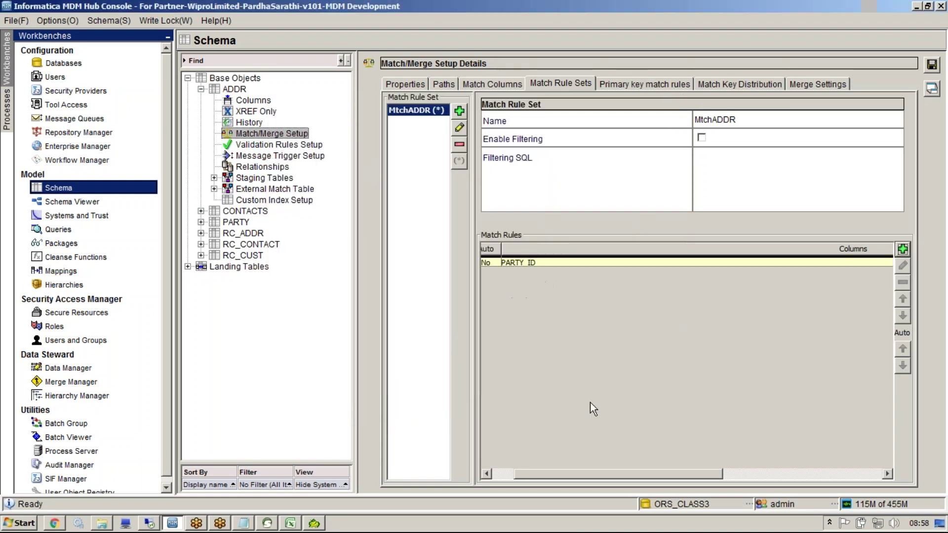
left_click(851, 263)
left_click(903, 349)
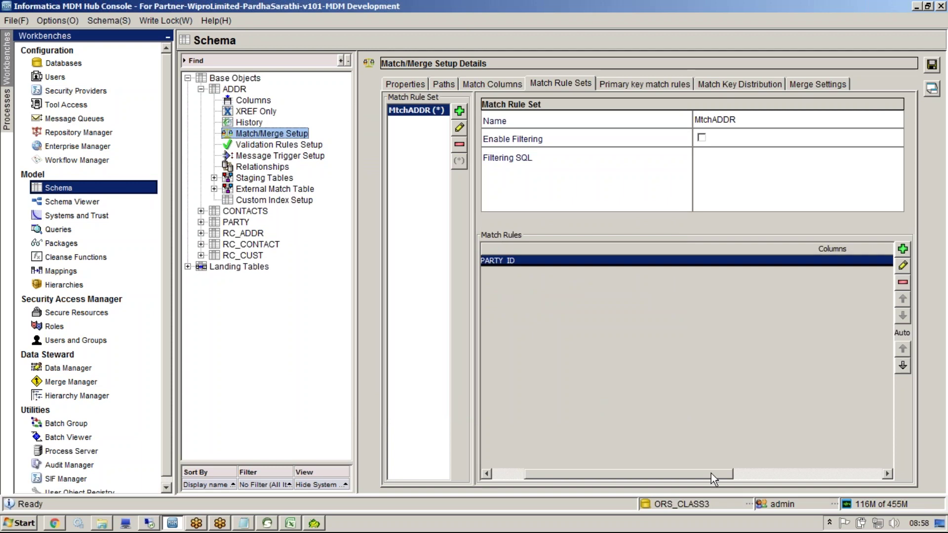
left_click_drag(579, 471, 548, 472)
left_click(932, 65)
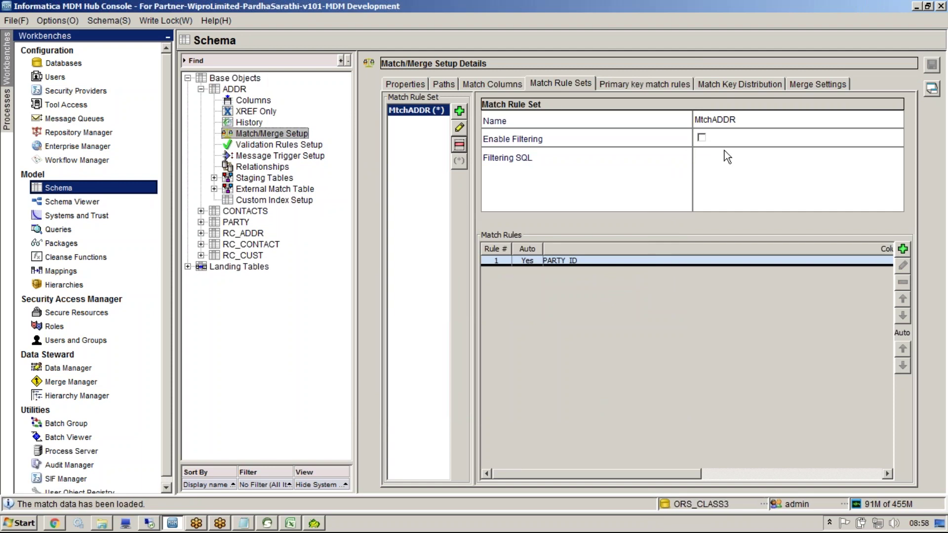
- Enable Cascade Unmerge for ADDR's PARTY parent on Party Id, save, and review the ADDR match/merge properties
left_click(810, 83)
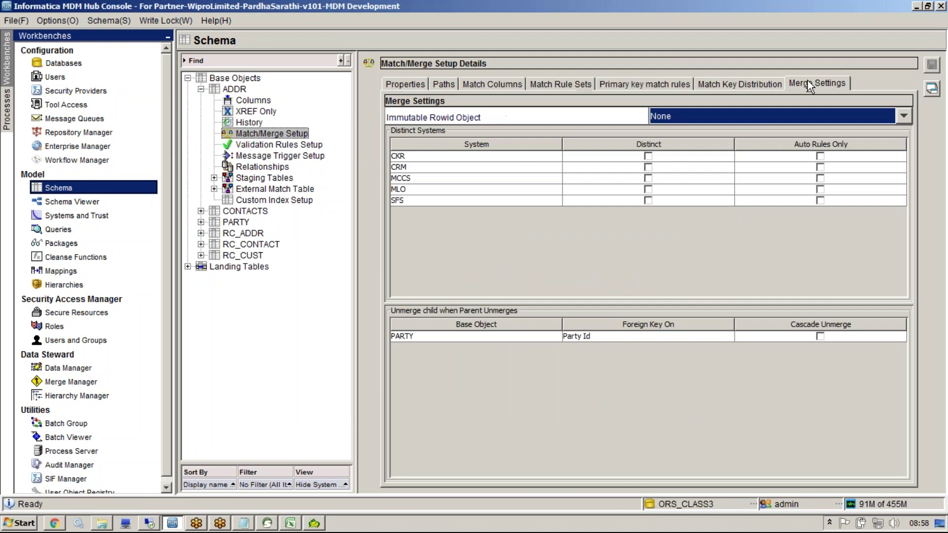
left_click(820, 337)
left_click(932, 65)
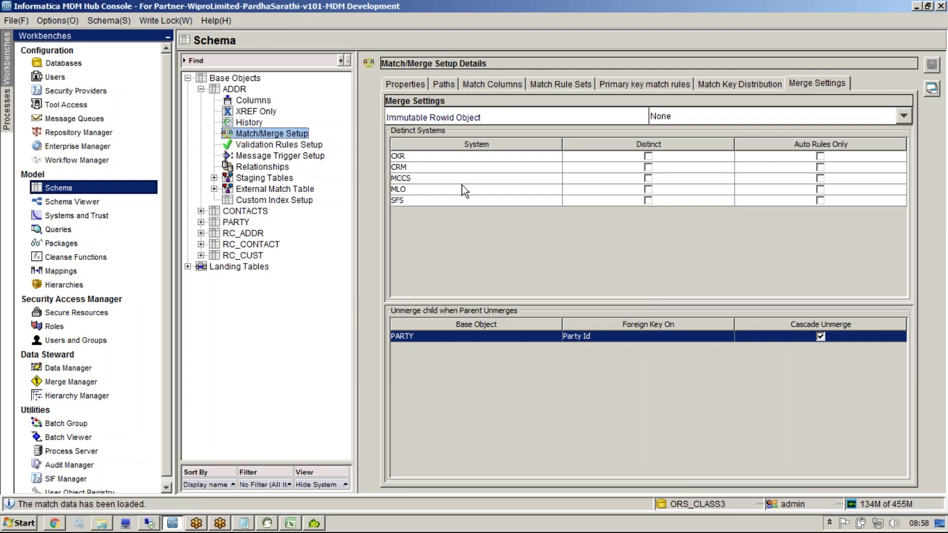
left_click(419, 85)
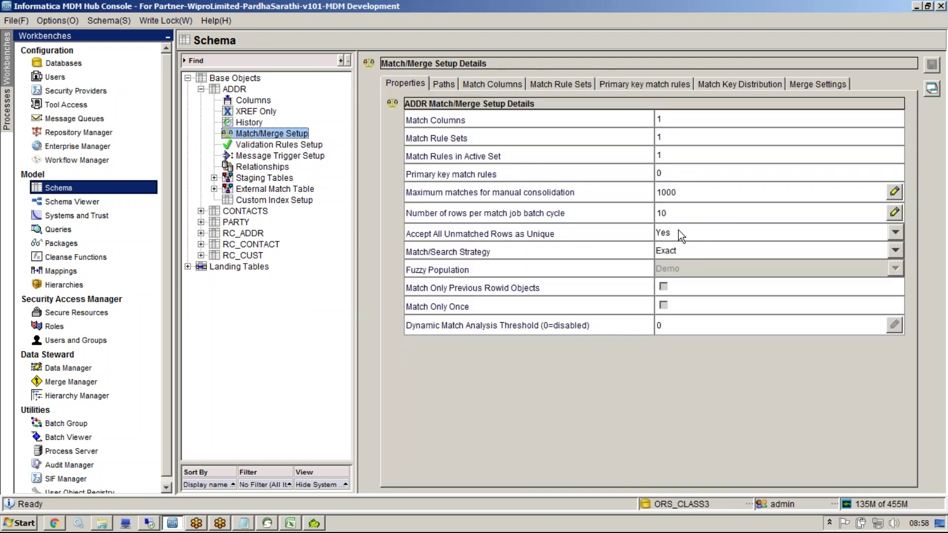
- Open the Match/Merge Setup of the CONTACTS base object and set its Match/Search Strategy to Exact
left_click(201, 211)
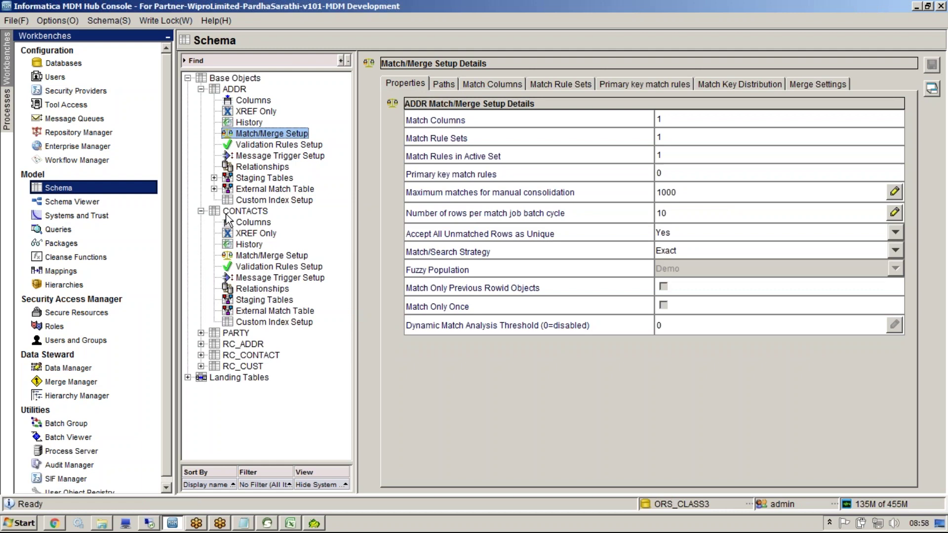
left_click(242, 257)
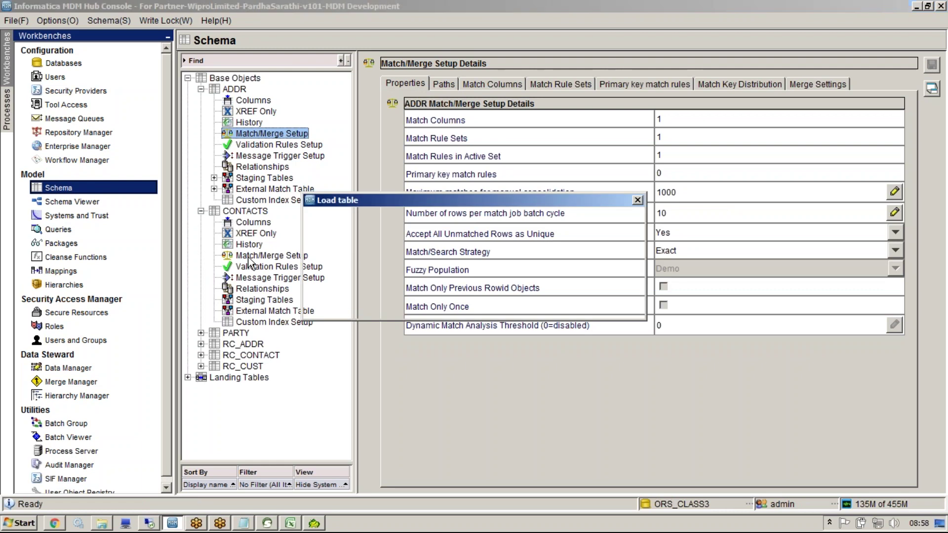
left_click(676, 249)
left_click(668, 280)
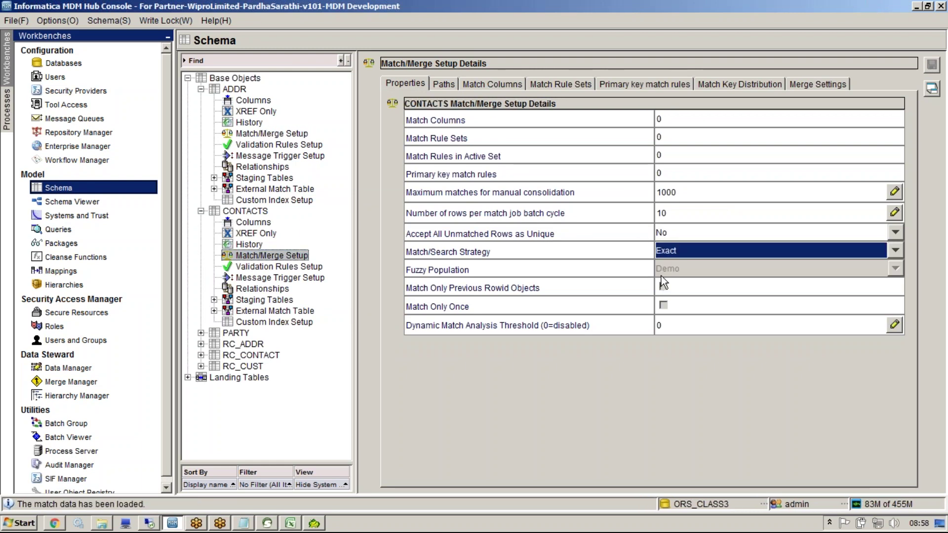
- Add an exact match column named PARTY_ID to CONTACTS, built from the Party Id column
left_click(474, 85)
left_click(902, 119)
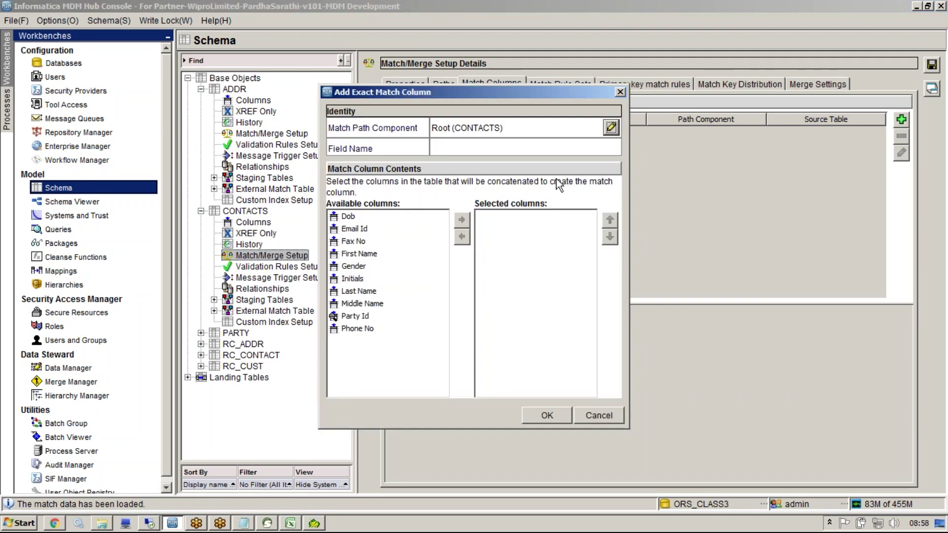
left_click(521, 148)
type("C_PARTY_MTCH, C_PARTY_HMRG")
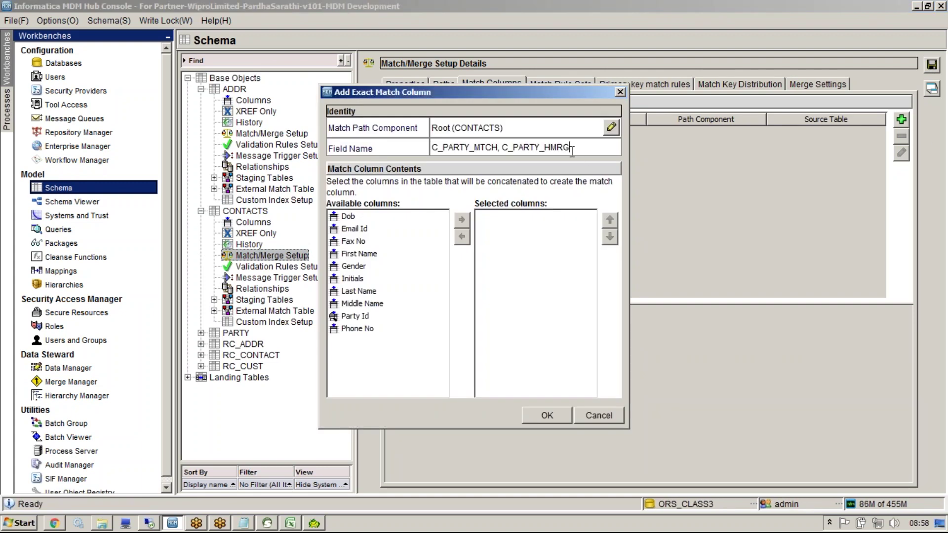
left_click_drag(573, 149, 432, 148)
key("BackSpace")
type("PARTY")
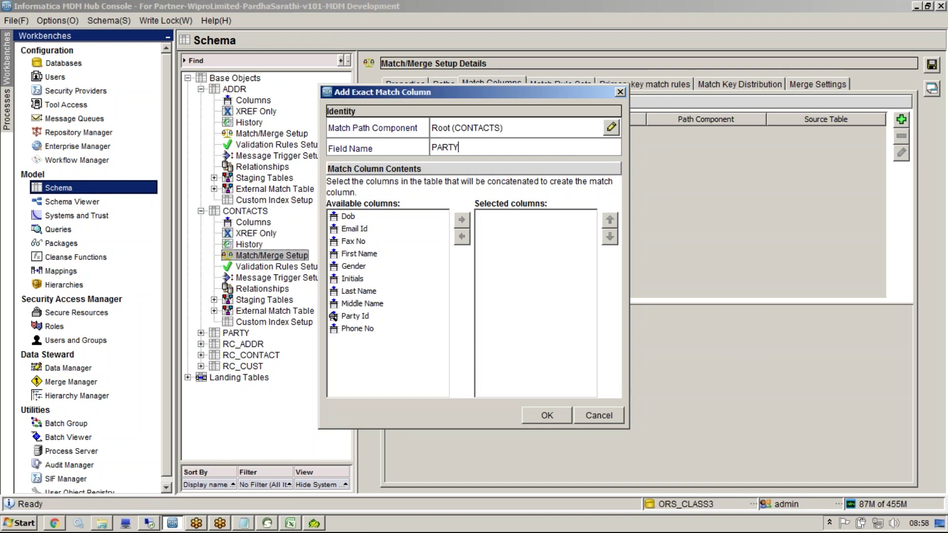
type("_ID")
left_click(355, 316)
left_click(462, 220)
left_click(543, 415)
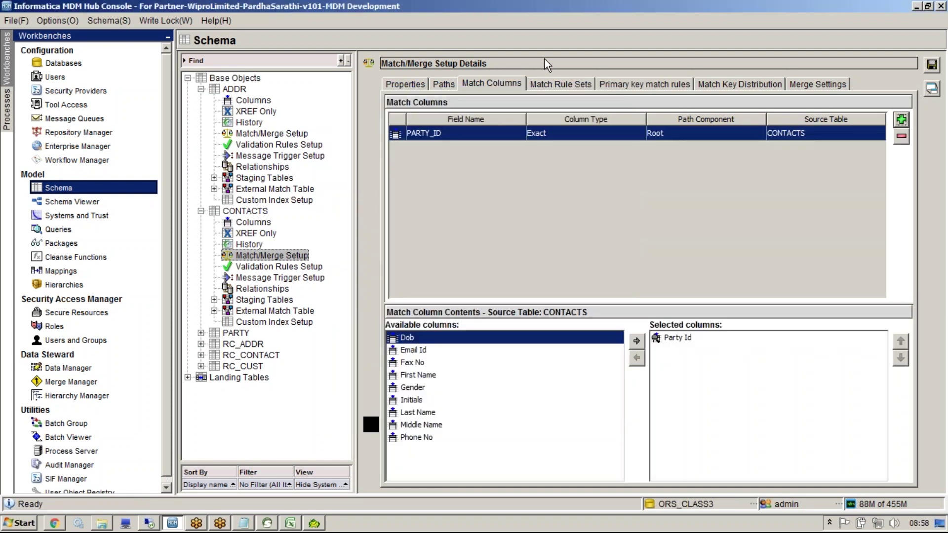
- Create a match rule set named MtchContacts for the CONTACTS base object
left_click(545, 84)
left_click(459, 111)
type("M")
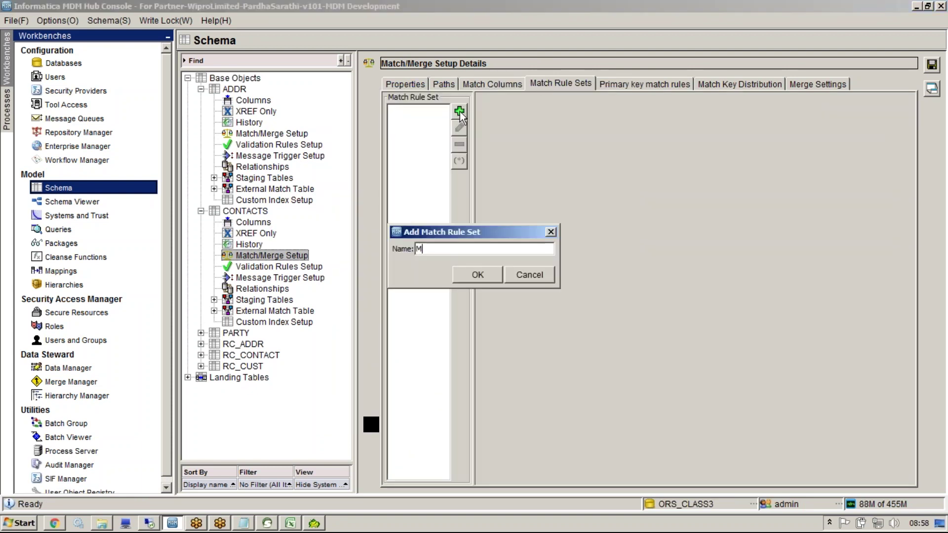
type("tchContacts")
key("Return")
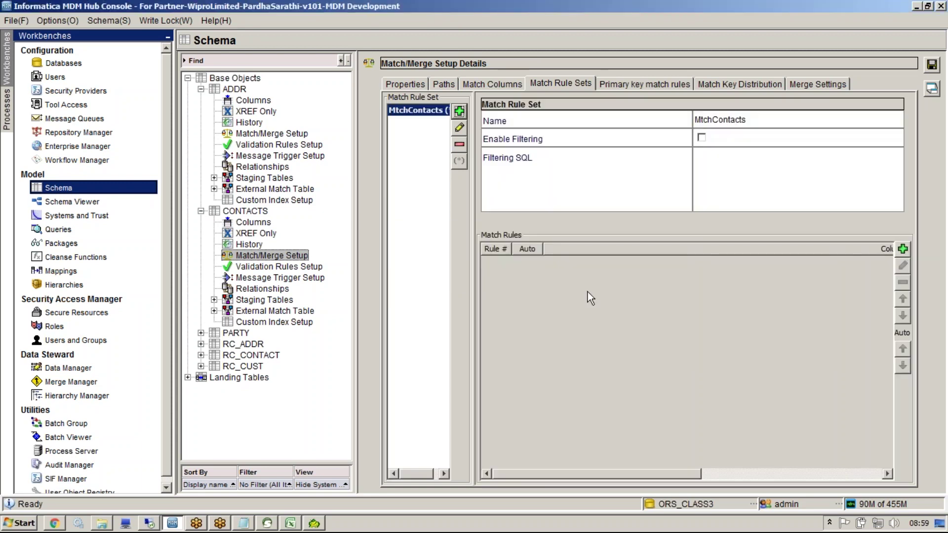
- Add a match rule on PARTY_ID to MtchContacts and make it an automerge rule
left_click(902, 250)
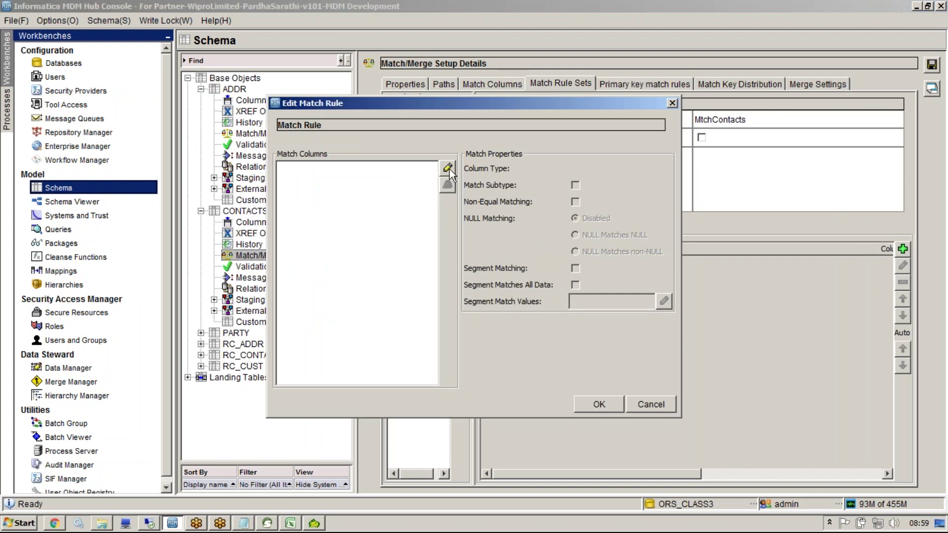
double_click(410, 192)
left_click(384, 159)
left_click(494, 380)
left_click(593, 404)
left_click(547, 260)
left_click(908, 352)
- Enable Cascade Unmerge for CONTACTS' PARTY parent on Party Id, save, and review the CONTACTS match/merge properties
left_click(818, 85)
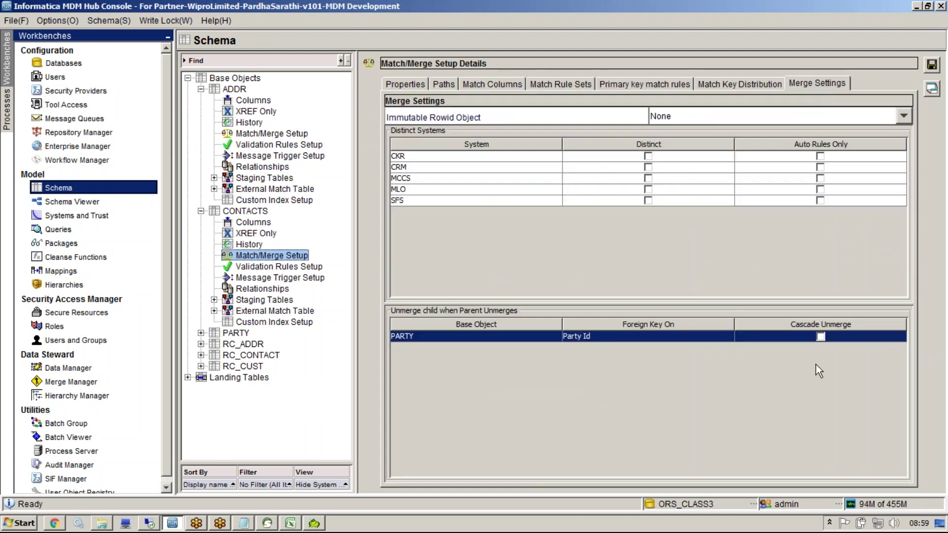
left_click(820, 337)
left_click(932, 65)
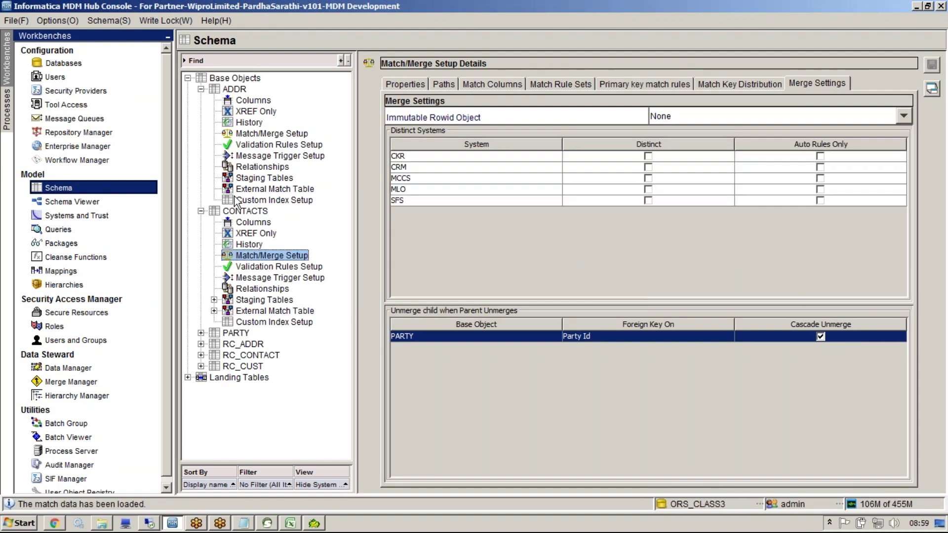
left_click(244, 212)
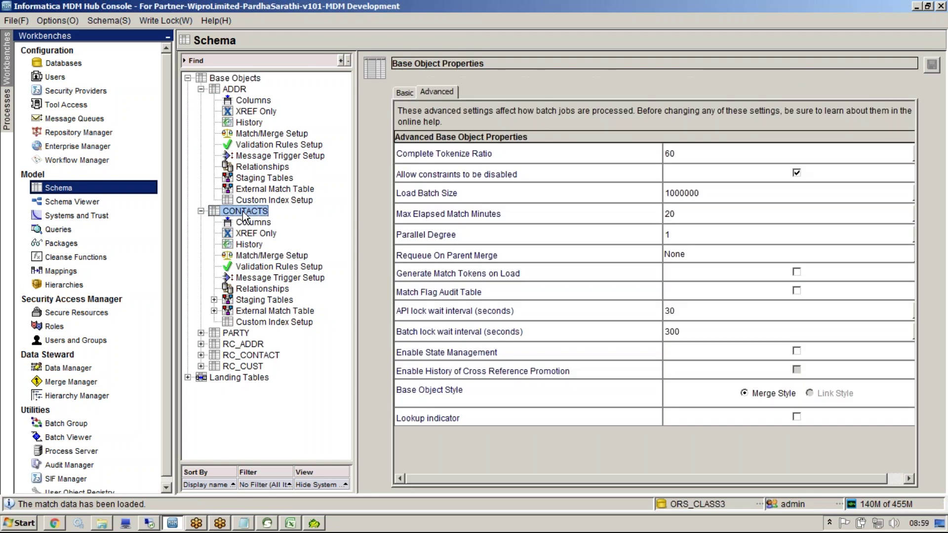
left_click(254, 256)
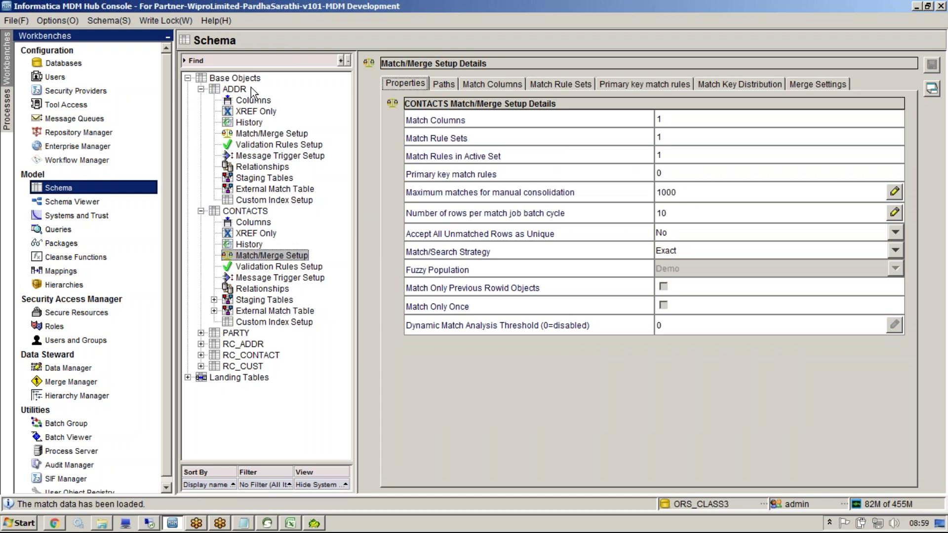
- In the Batch Viewer, execute the Auto Match and Merge job for ADDR with the Default Match Set
left_click(55, 437)
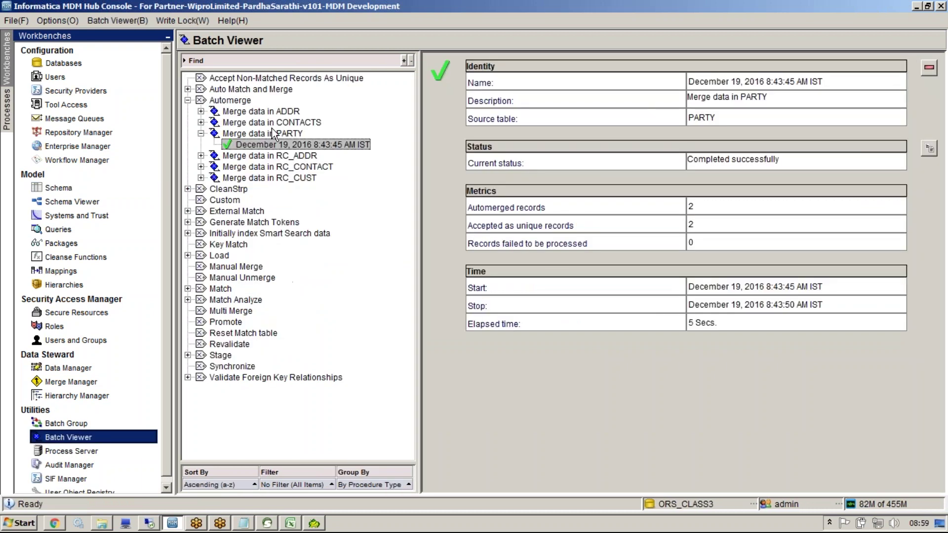
left_click(269, 111)
right_click(273, 111)
left_click(231, 103)
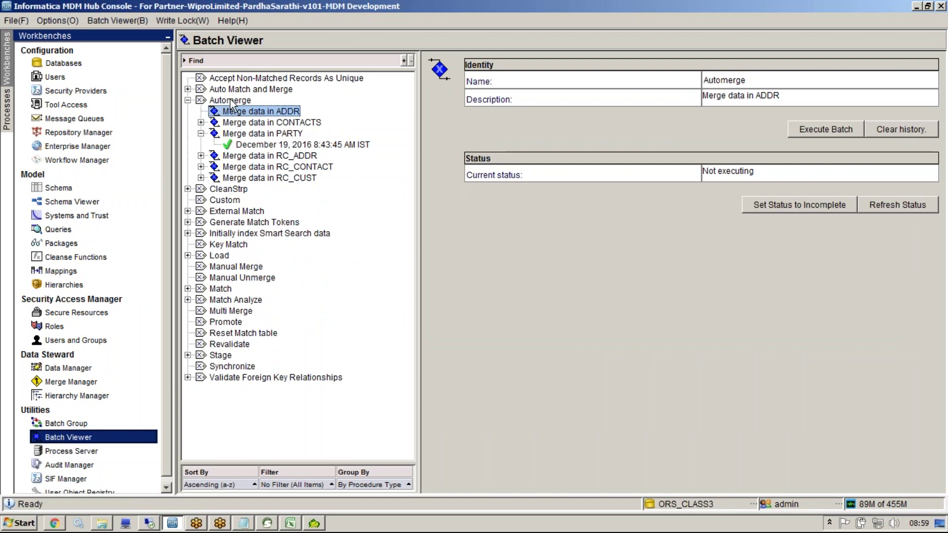
double_click(231, 101)
double_click(240, 90)
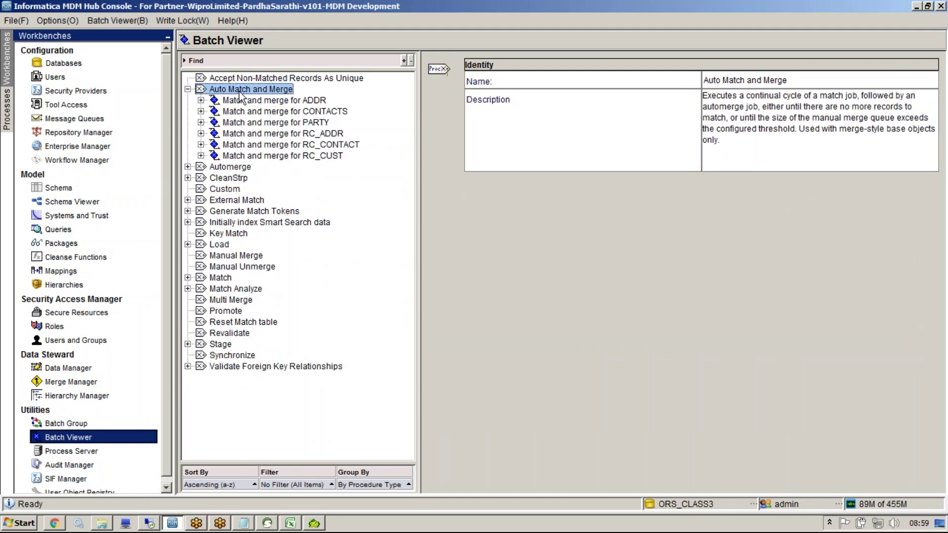
double_click(304, 100)
right_click(304, 100)
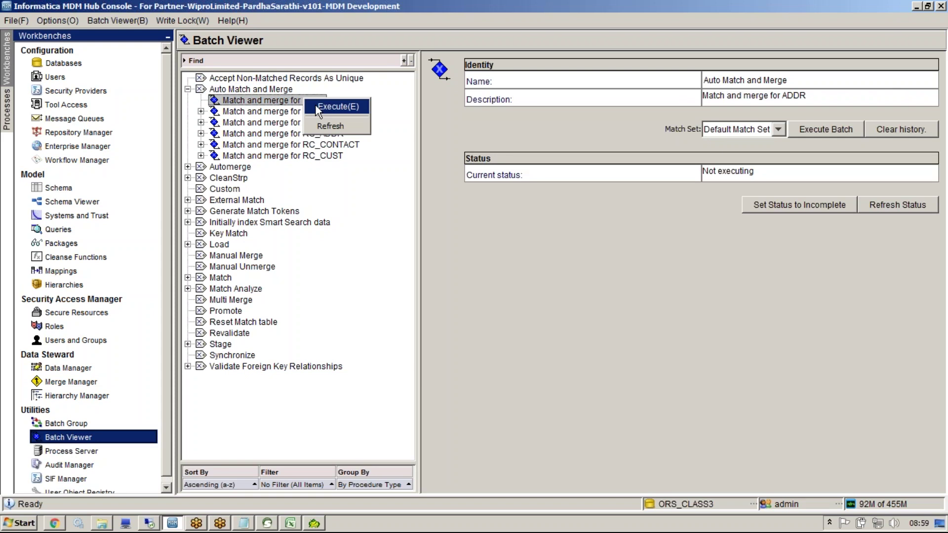
left_click(383, 133)
right_click(321, 101)
left_click(330, 105)
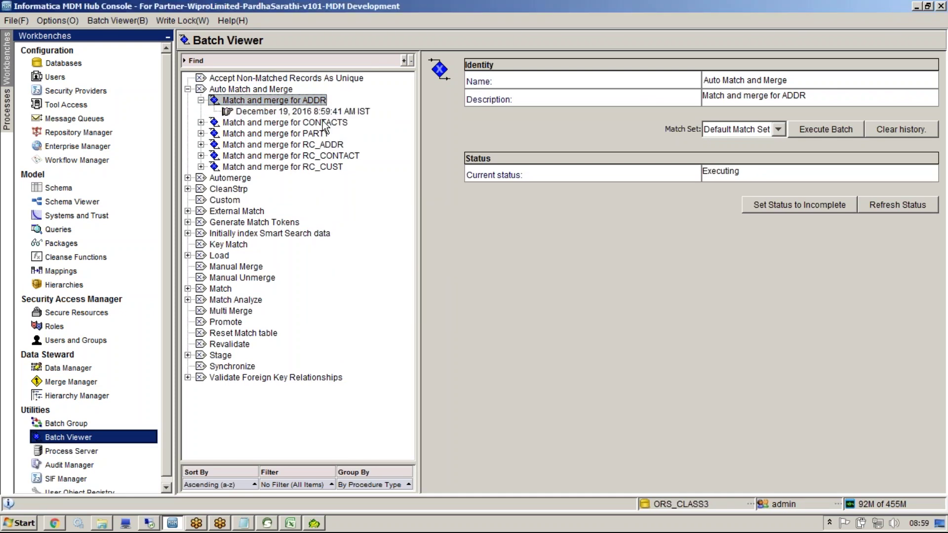
- Execute the Auto Match and Merge job for CONTACTS and refresh the job list
right_click(395, 129)
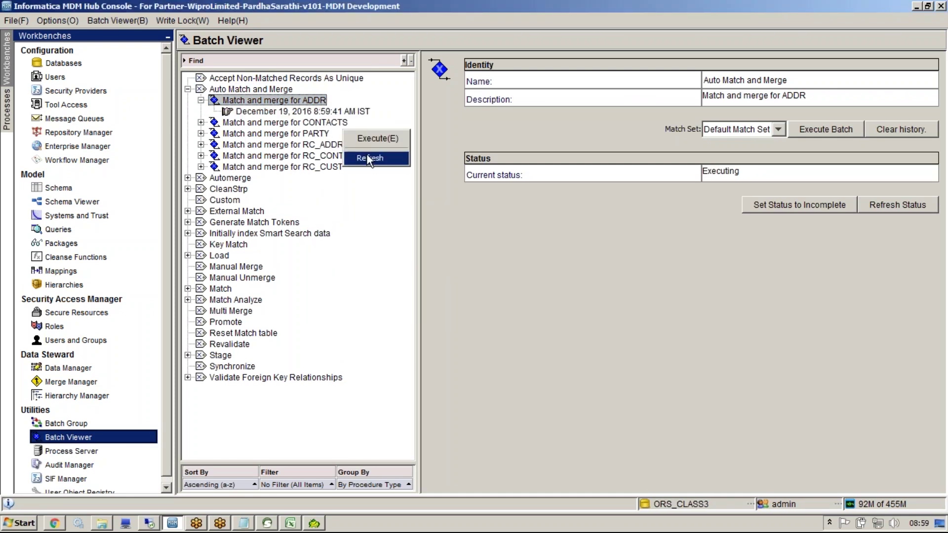
left_click(420, 153)
right_click(325, 124)
left_click(331, 132)
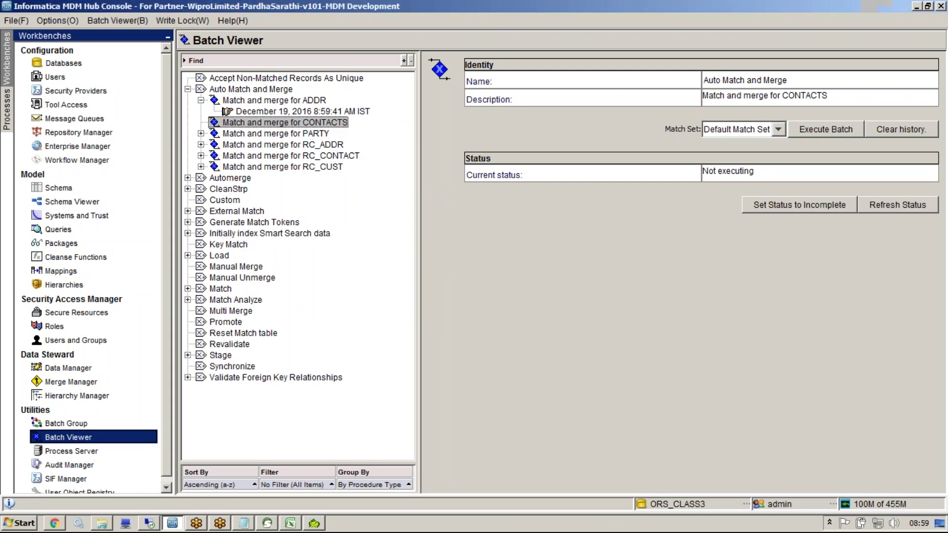
right_click(361, 169)
left_click(387, 197)
right_click(384, 192)
left_click(409, 220)
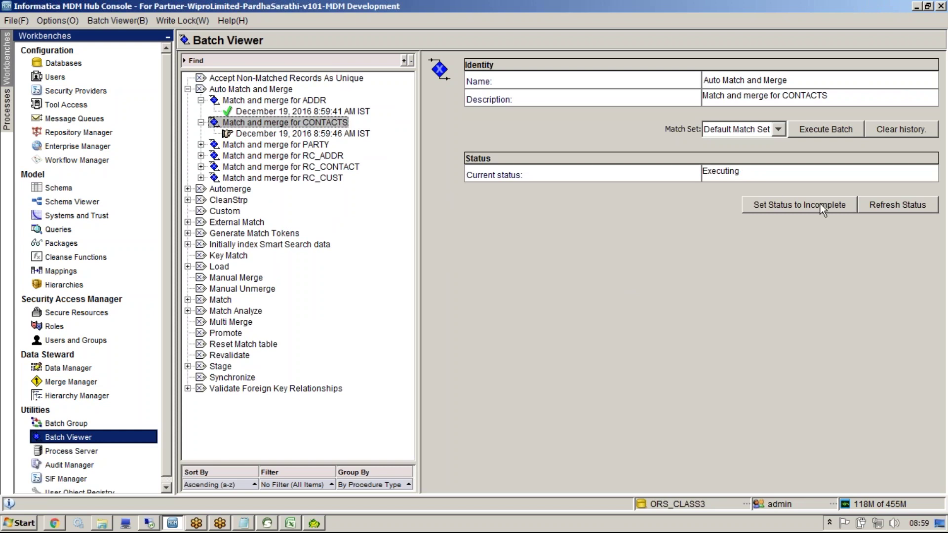
- Refresh the CONTACTS job status and review the run metrics of the ADDR and CONTACTS match and merge jobs
left_click(878, 209)
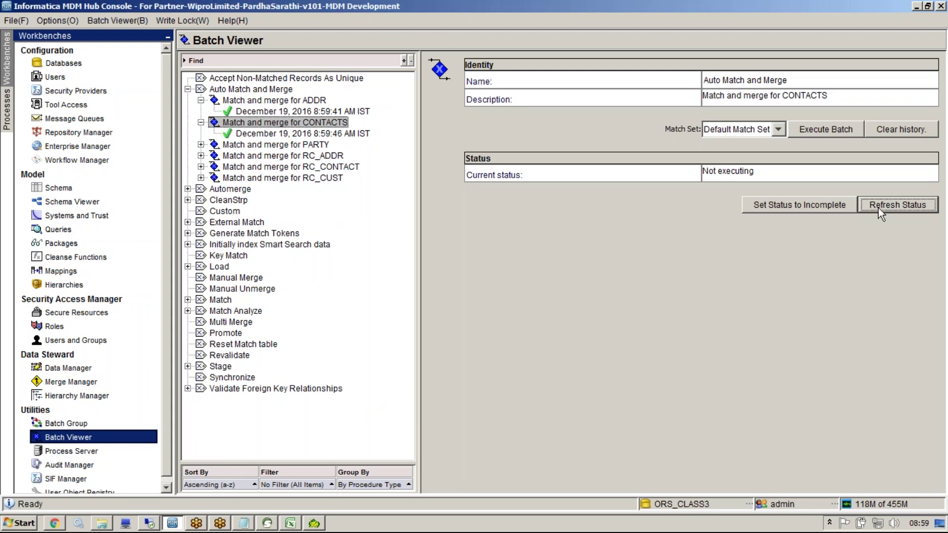
left_click(276, 111)
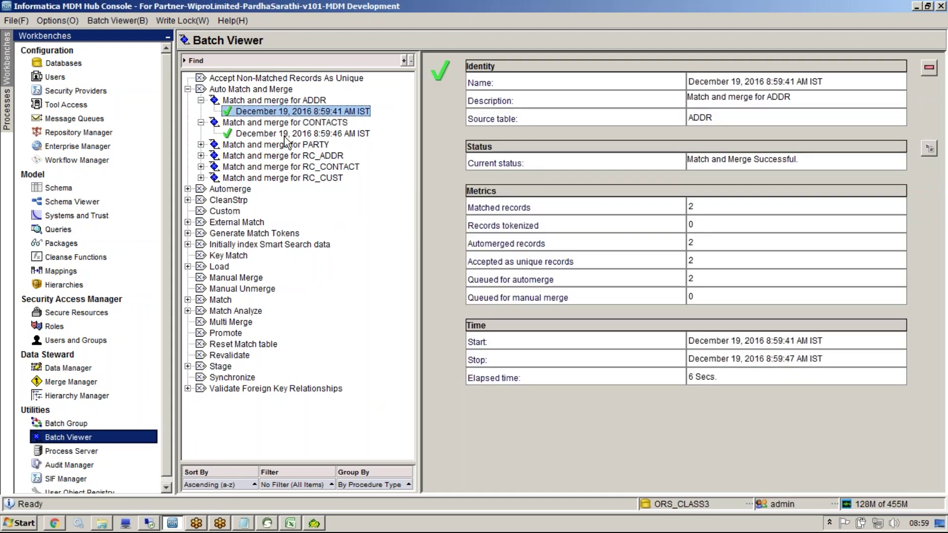
left_click(285, 134)
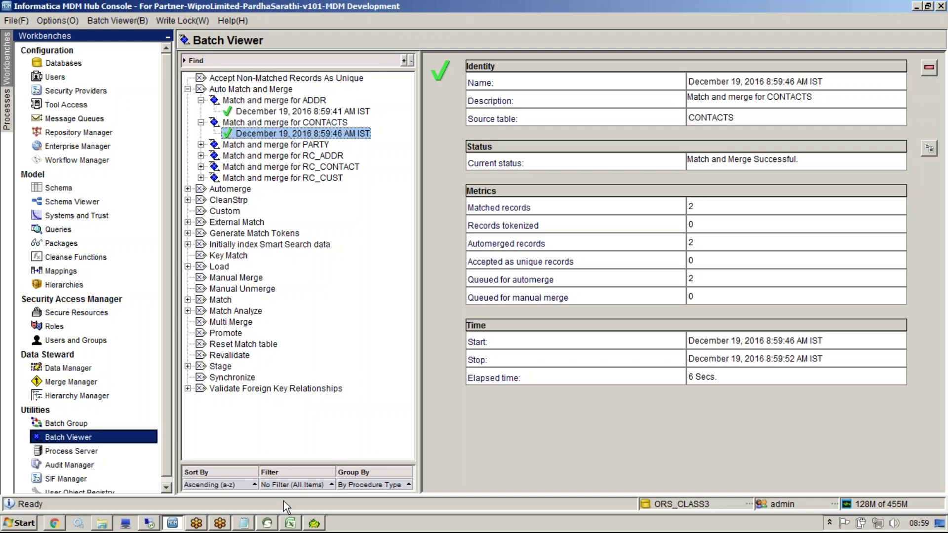
- Switch to Toad for Oracle, refresh the C_ADDR data and check the CONSOLIDATION_IND values
left_click(311, 525)
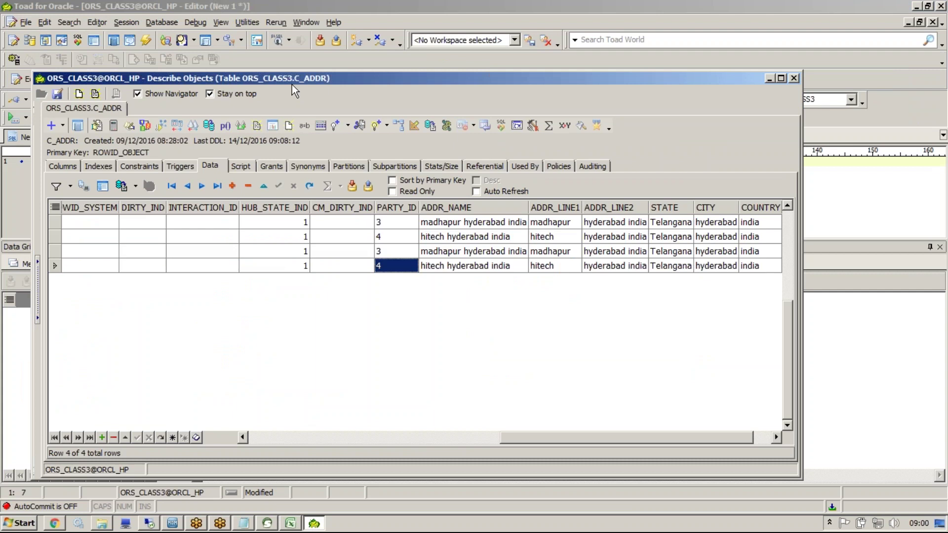
key("F5")
left_click(338, 237)
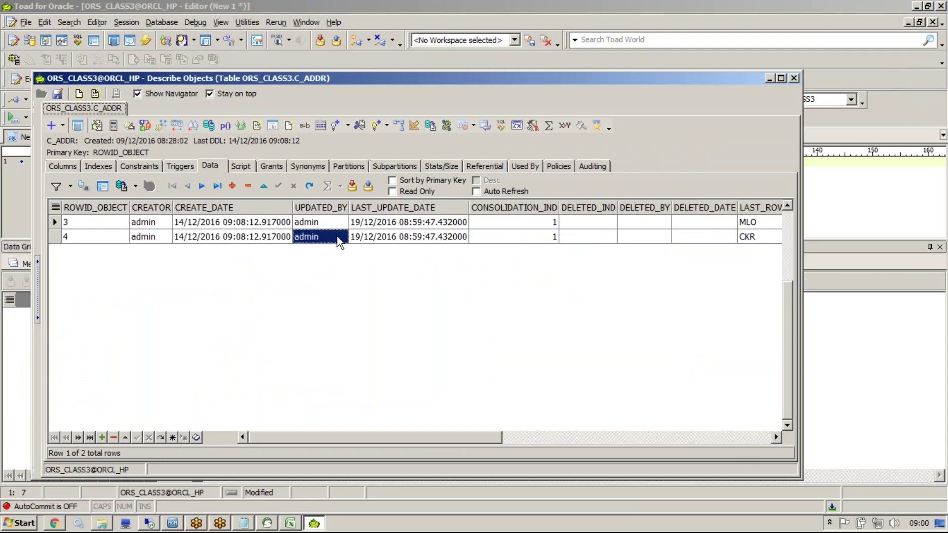
left_click_drag(544, 224, 543, 247)
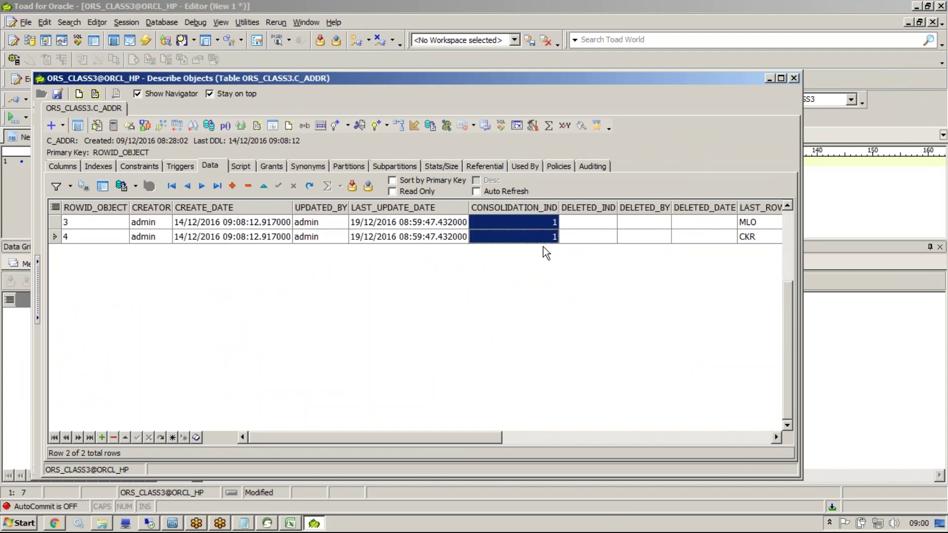
key("Right")
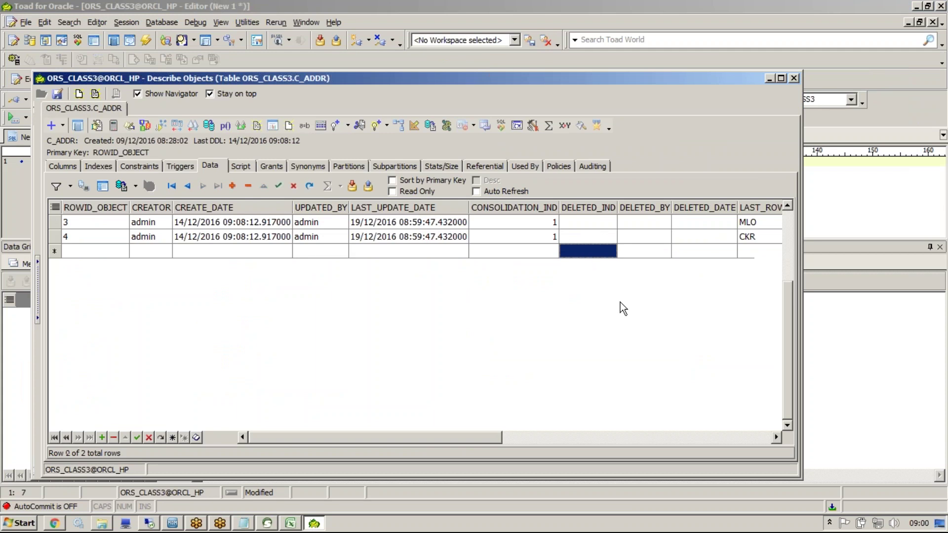
- Examine the remaining columns of the C_ADDR rows, from DELETED_IND through PARTY_ID and the address fields to POSTCODE
key("Up")
key("Right")
key("Right")
key("Right")
key("Right")
key("Right")
key("Right")
key("Right")
key("Right")
key("Right")
key("Right")
key("Right")
key("Right")
key("Right")
key("Right")
key("Right")
key("Down")
key("Down")
key("Up")
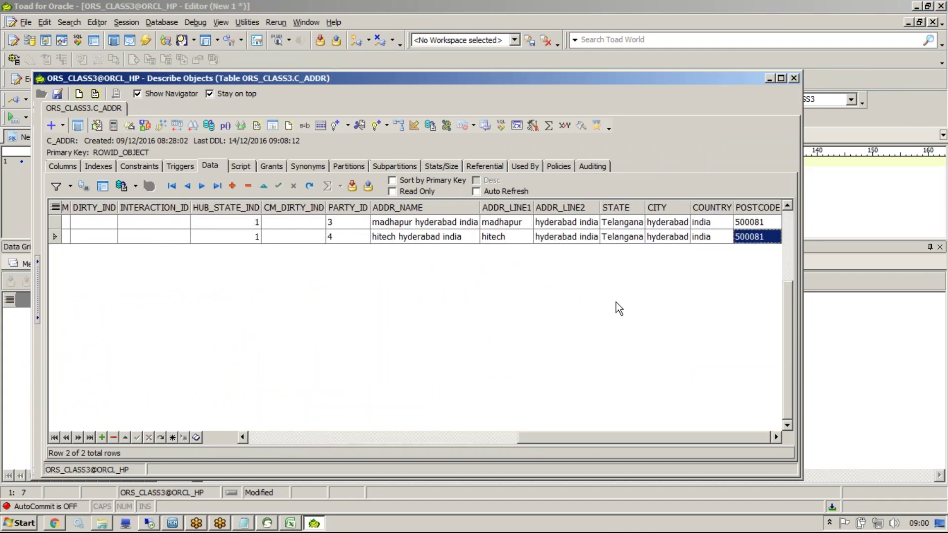
- Add c_contacts on a new line of the SQL editor and describe that table
left_click_drag(163, 82, 157, 215)
left_click(157, 175)
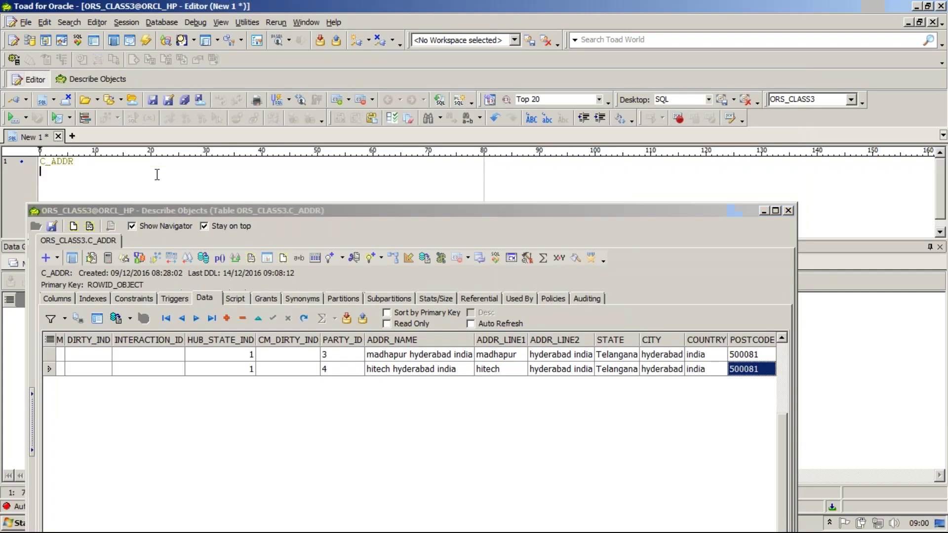
type("c_")
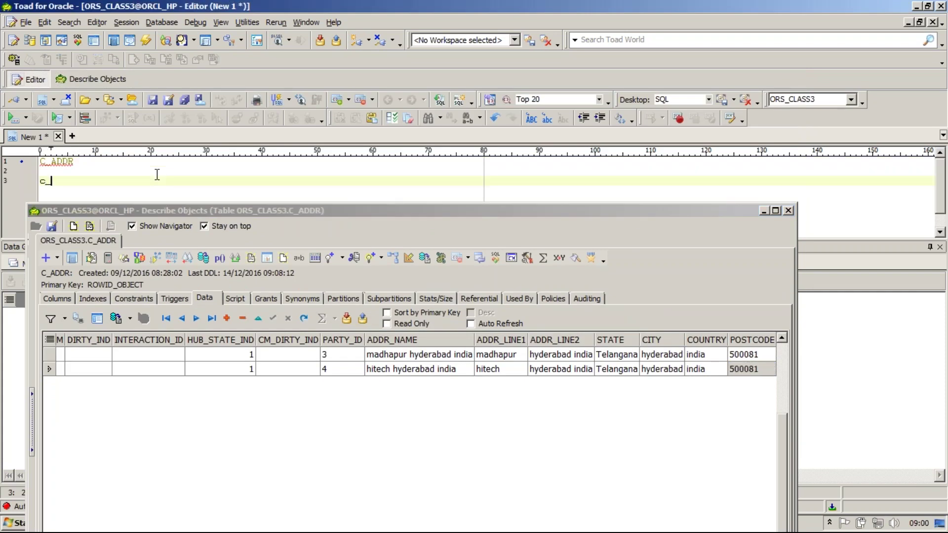
type("contacts")
key("F4")
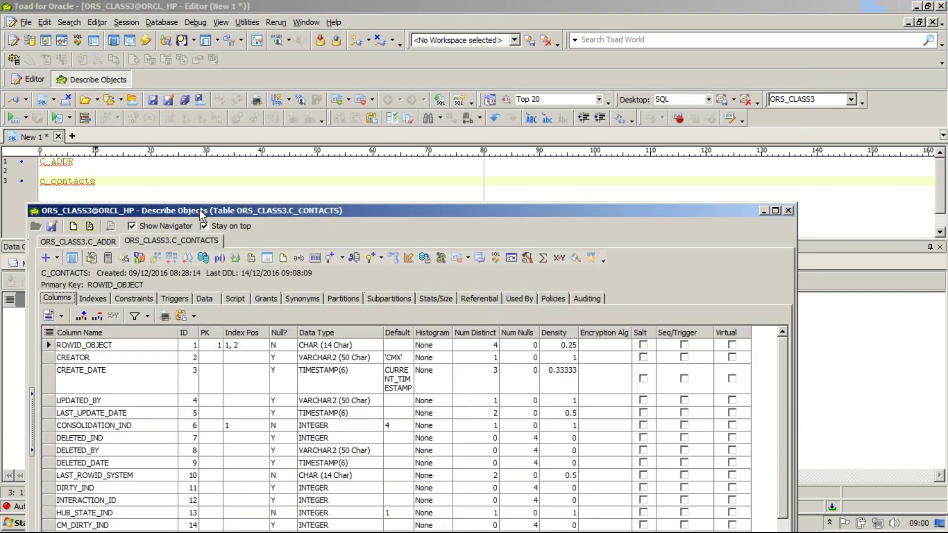
- View the C_CONTACTS table data, check the CONSOLIDATION_IND values and close the table description
left_click_drag(199, 209, 265, 41)
left_click(270, 129)
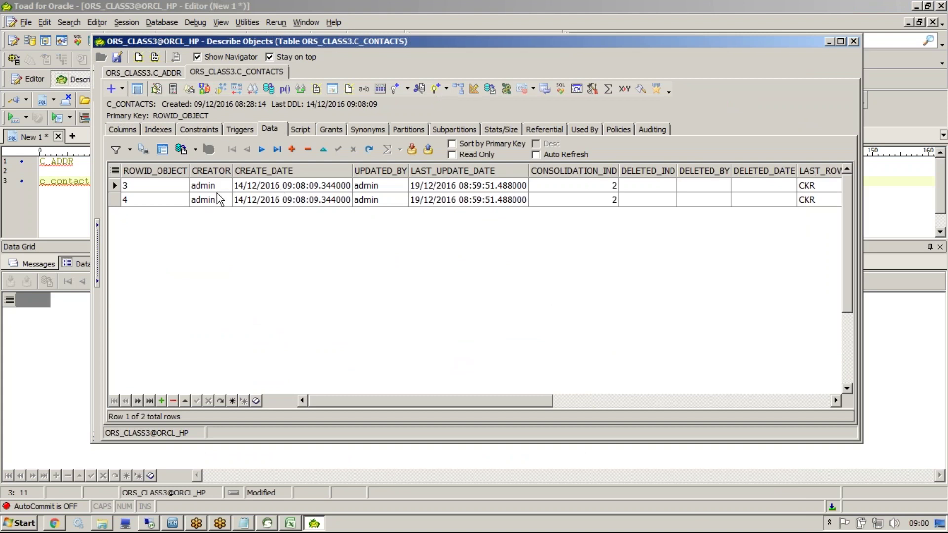
left_click_drag(593, 188, 593, 218)
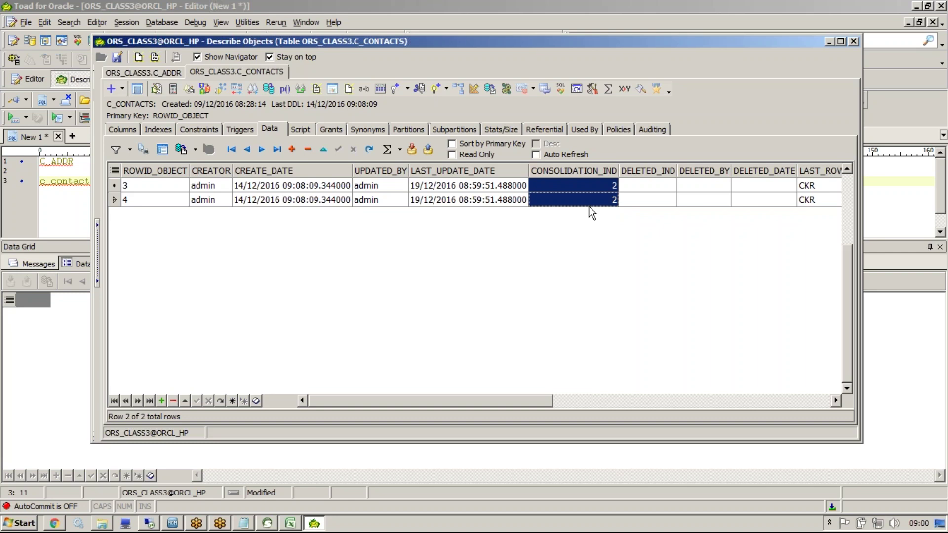
left_click(852, 42)
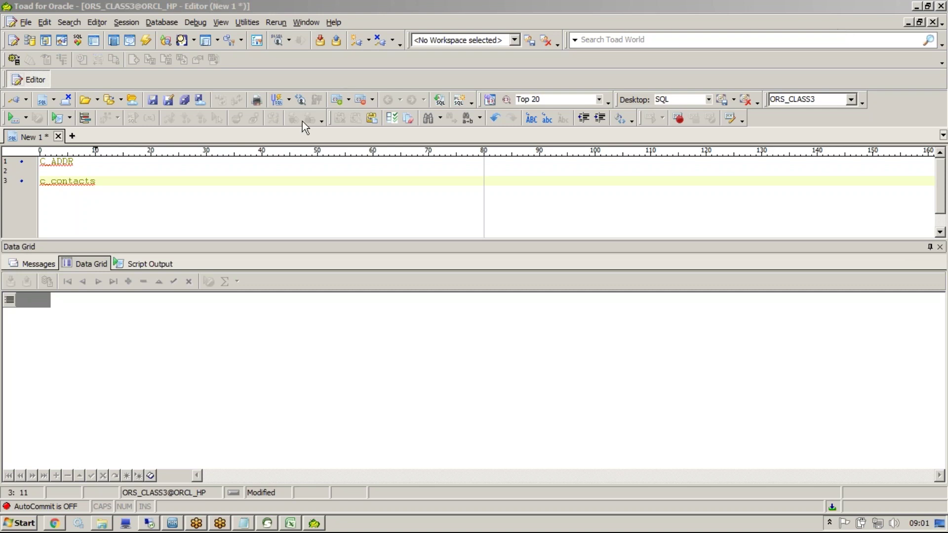
- Add the notes "mtch->hmrg" and "100" on separate lines below c_contacts in the editor
key("Return")
key("Return")
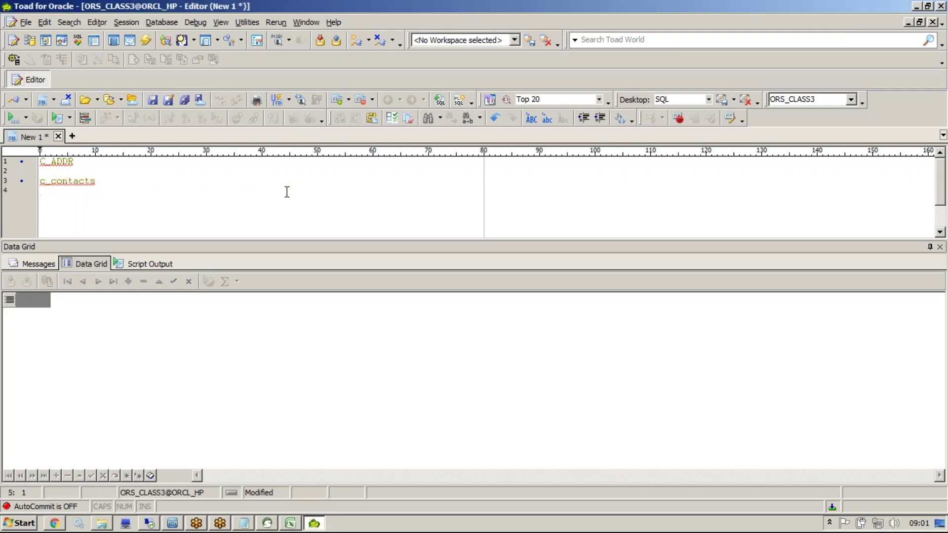
type("mtch")
type("->hmrg")
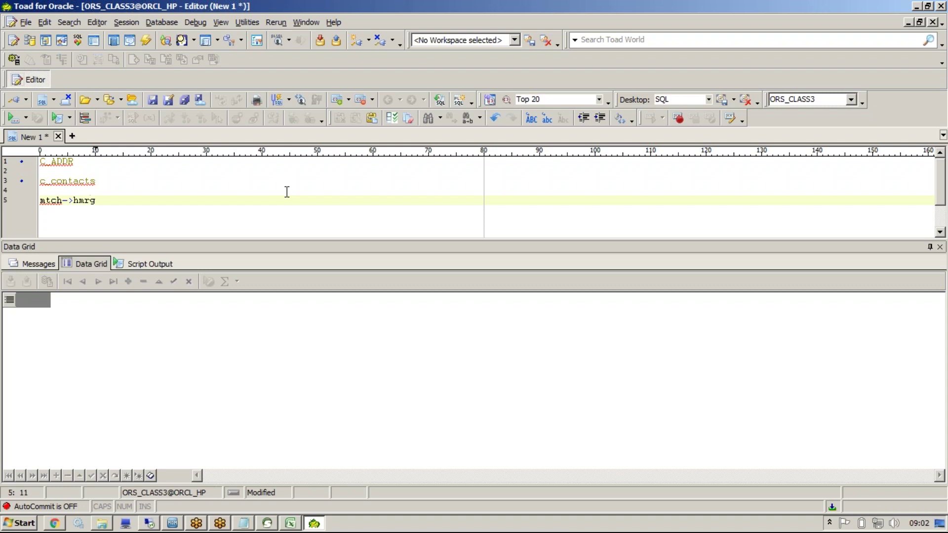
key("Return")
key("Return")
type("100")
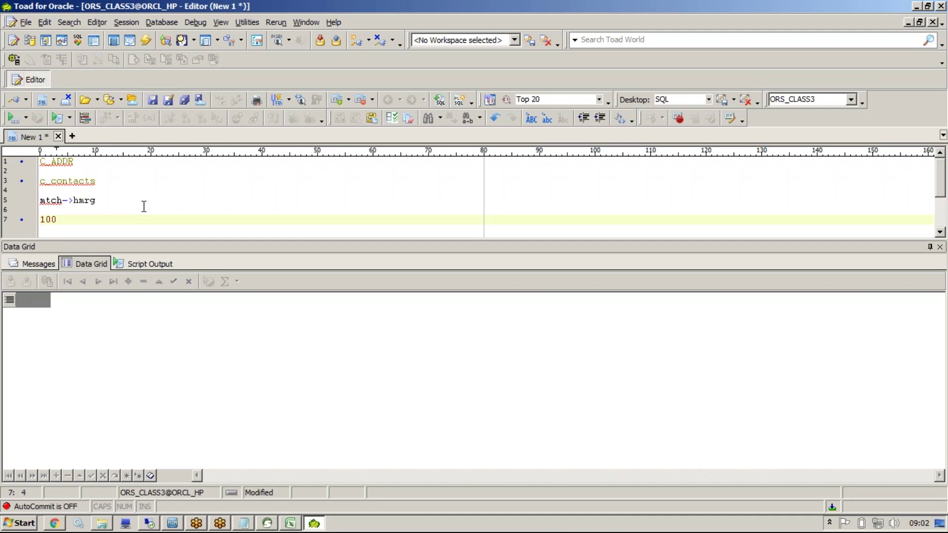
- Add the note "merge 70" below "100" in the editor, correcting its spelling
key("Return")
key("Return")
type("mege 70")
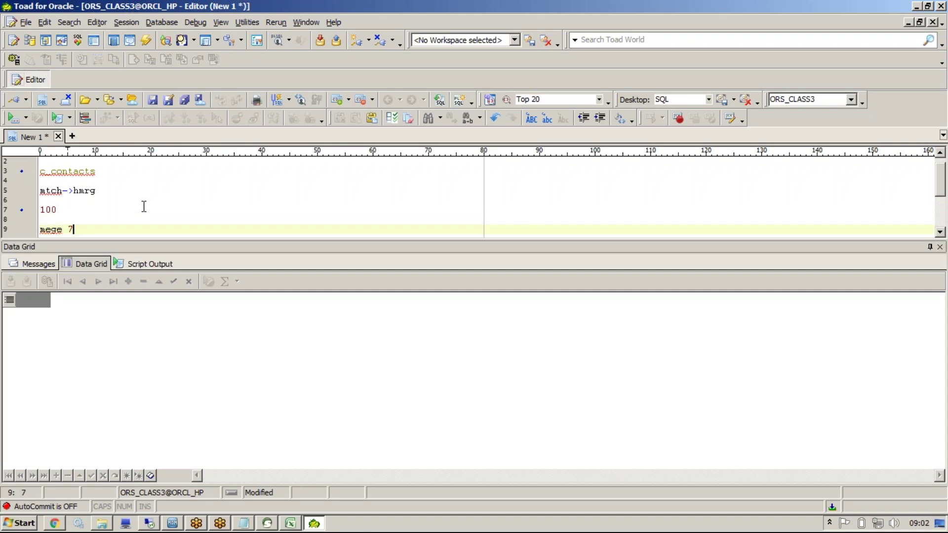
left_click(50, 230)
type("r")
left_click_drag(97, 229, 72, 229)
left_click_drag(62, 190, 40, 191)
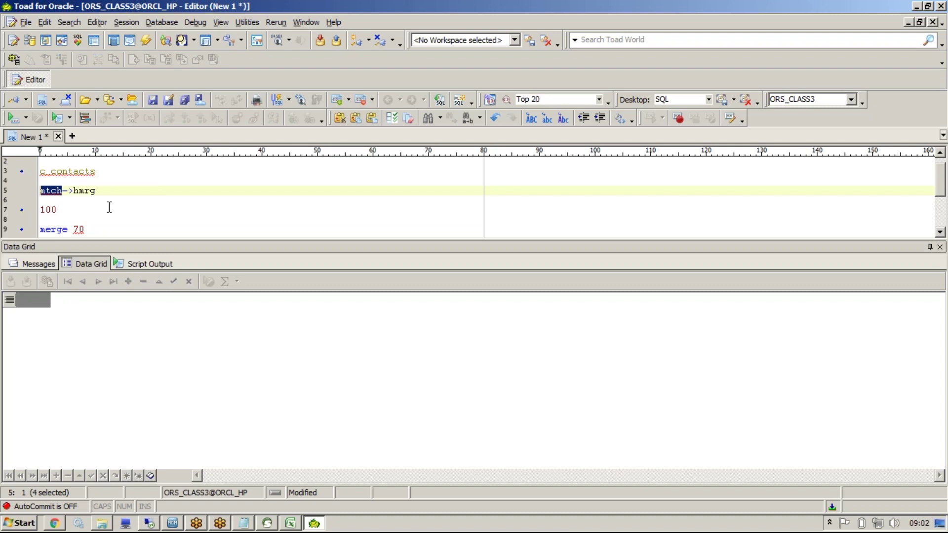
left_click(109, 187)
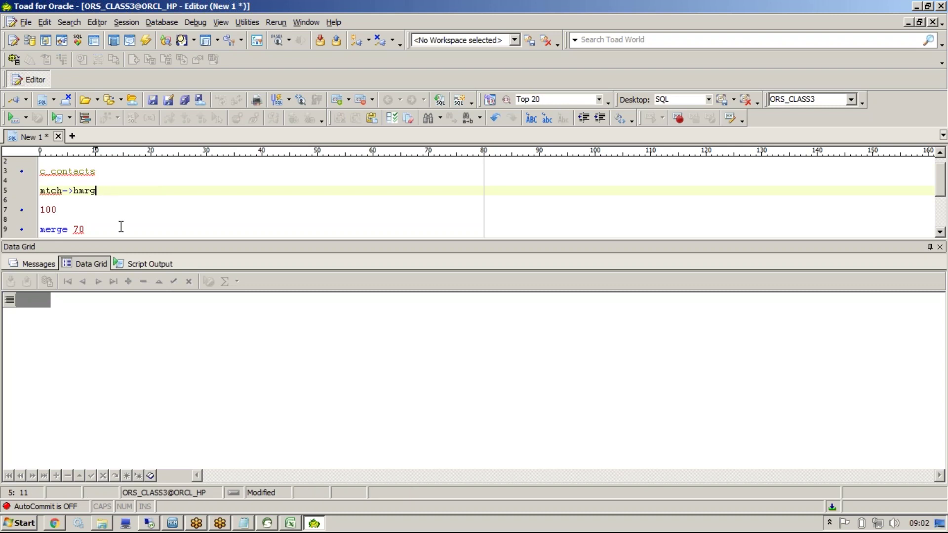
- Switch to the MDM Hub Console and read the description of the Automerge procedure
left_click(176, 528)
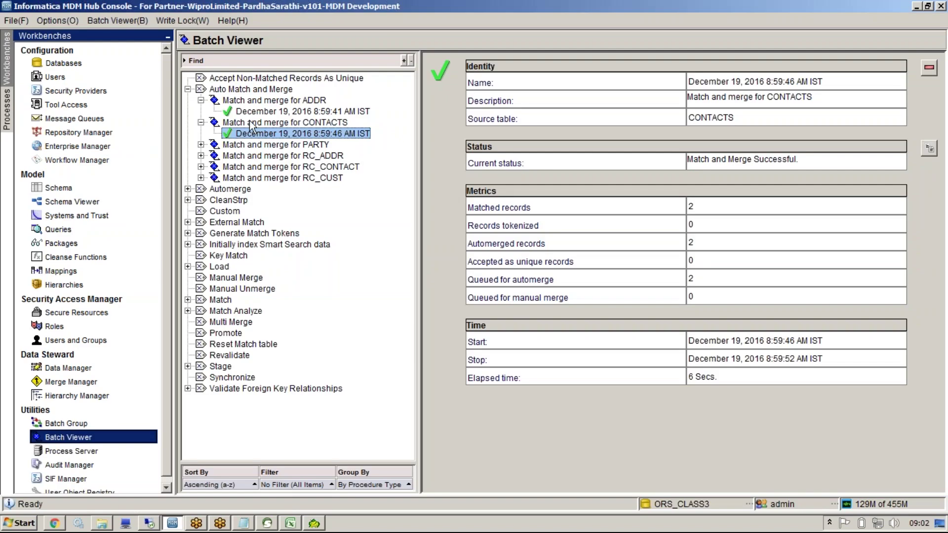
left_click(228, 191)
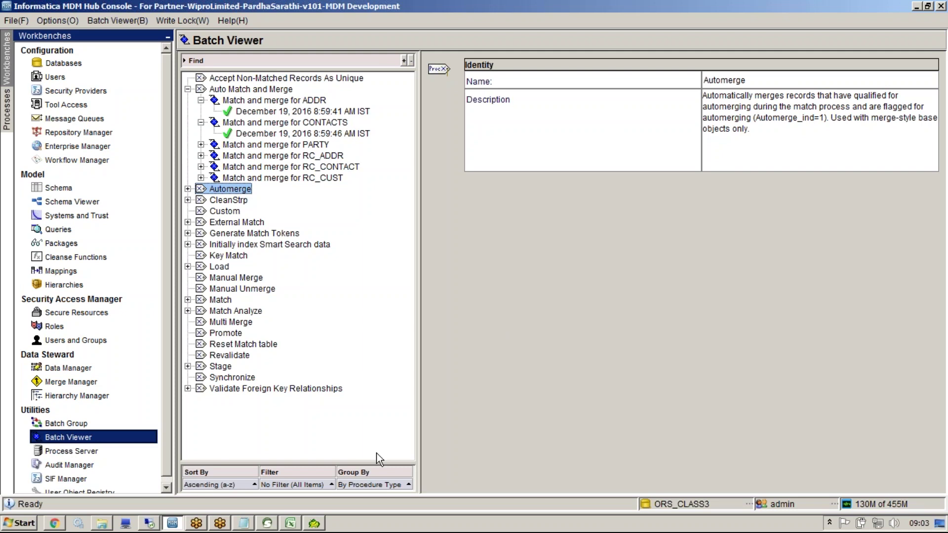
- Switch to soapUI and examine the tableName and sourceTableName values in the executeBatchDelete request
left_click(264, 525)
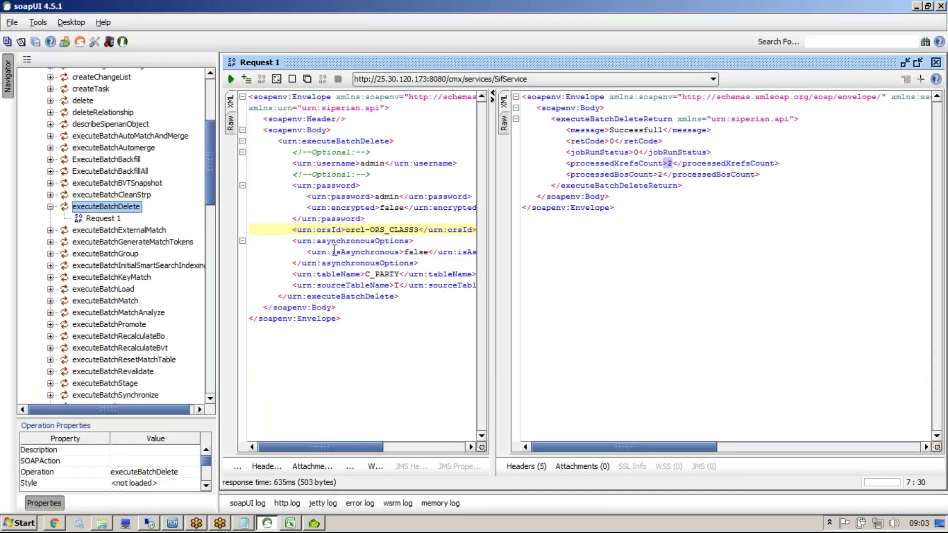
left_click(399, 285)
left_click_drag(399, 285, 396, 285)
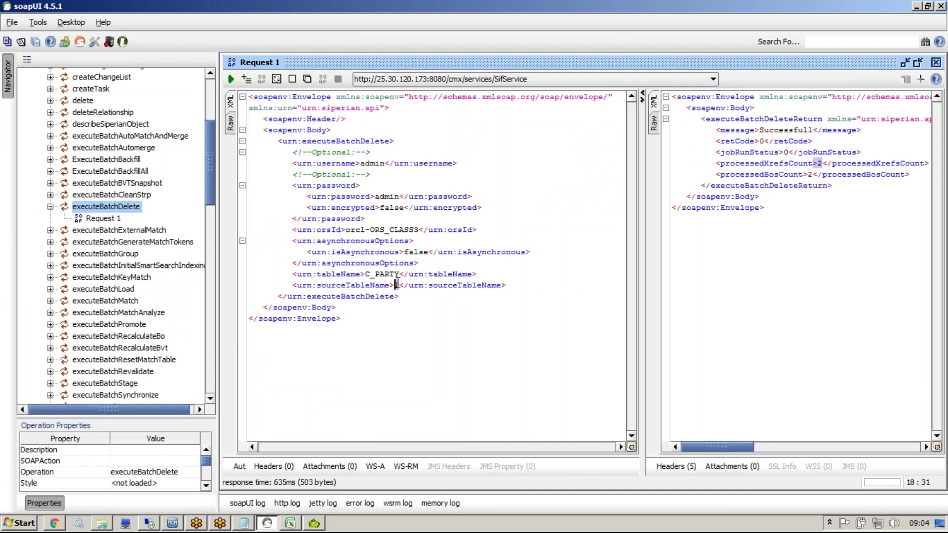
mouse_move(399, 274)
left_mouse_down()
mouse_move(367, 276)
mouse_move(400, 276)
left_mouse_up()
left_click(395, 284)
left_click(395, 286)
left_click(402, 311)
left_click(395, 285)
left_click_drag(365, 274, 403, 272)
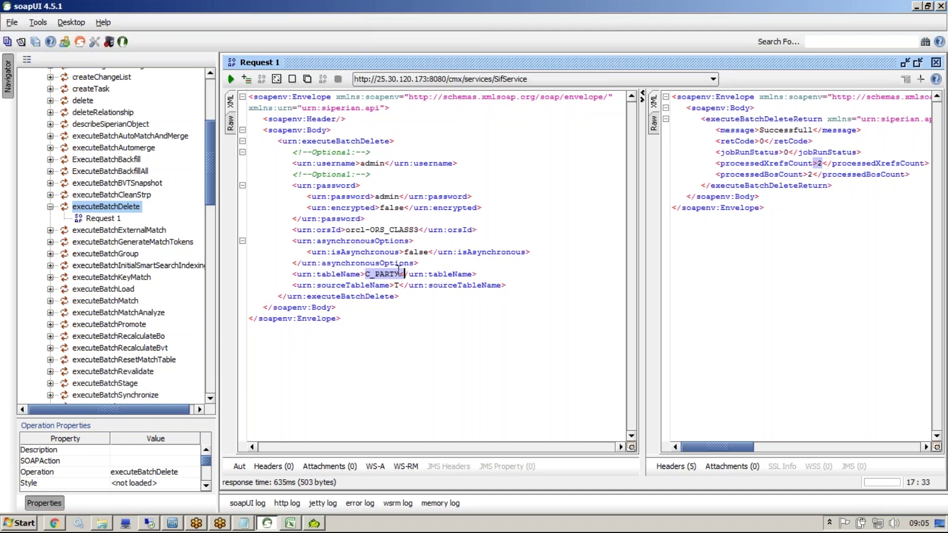
- Switch back to the MDM Hub Console and open the Schema tool
left_click(169, 526)
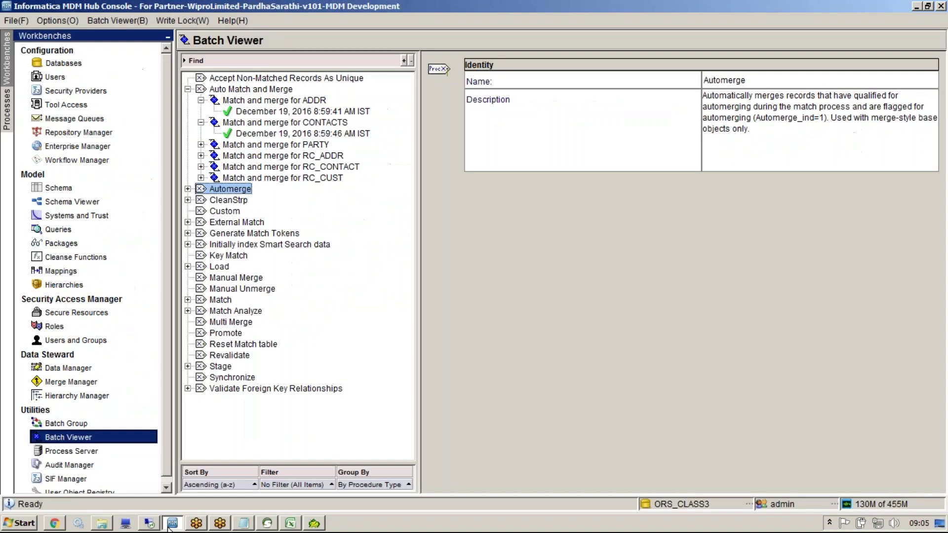
left_click(81, 188)
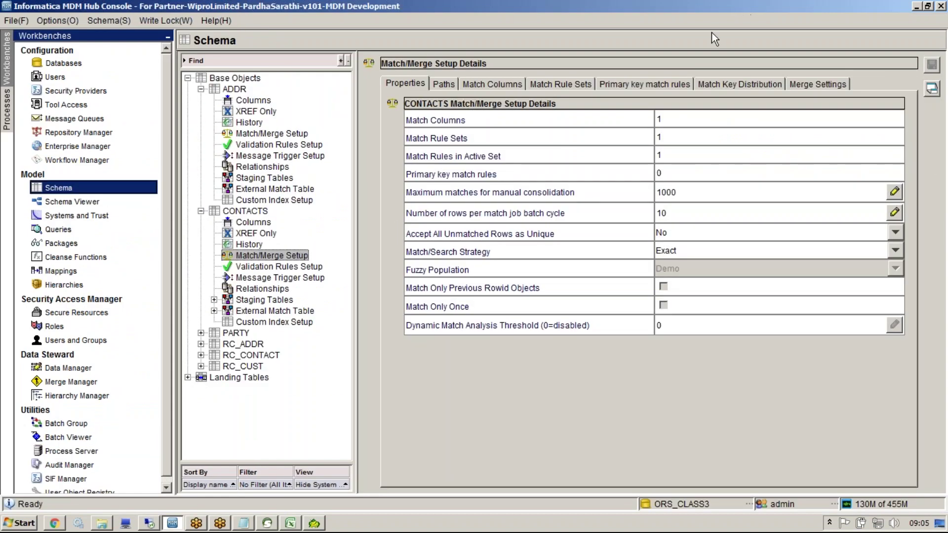
- Review the match columns of CONTACTS and open the Match/Merge Setup of the PARTY base object
left_click(511, 91)
left_click(508, 88)
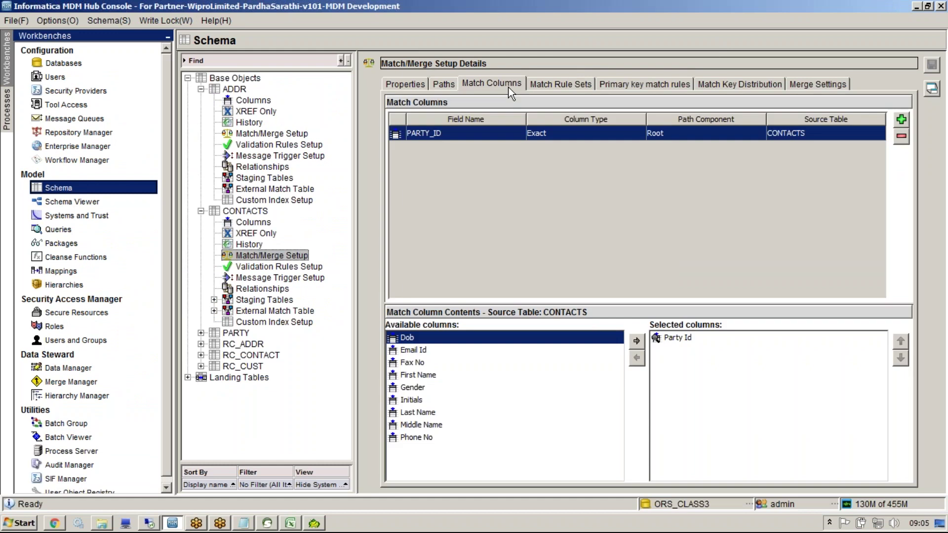
left_click(201, 333)
left_click(272, 378)
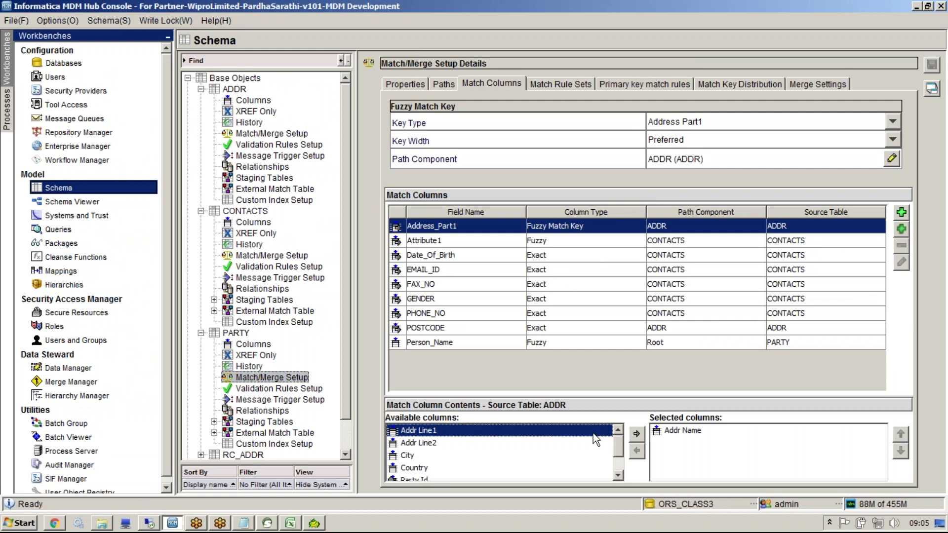
- Set the path component of PARTY's fuzzy match key to CONTACTS (CONTACTS)
left_click(925, 34)
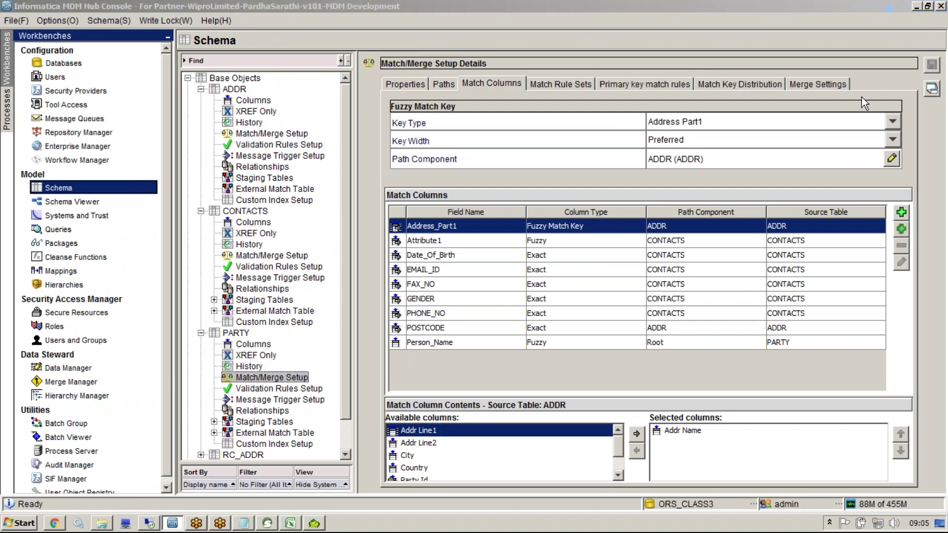
left_click(892, 159)
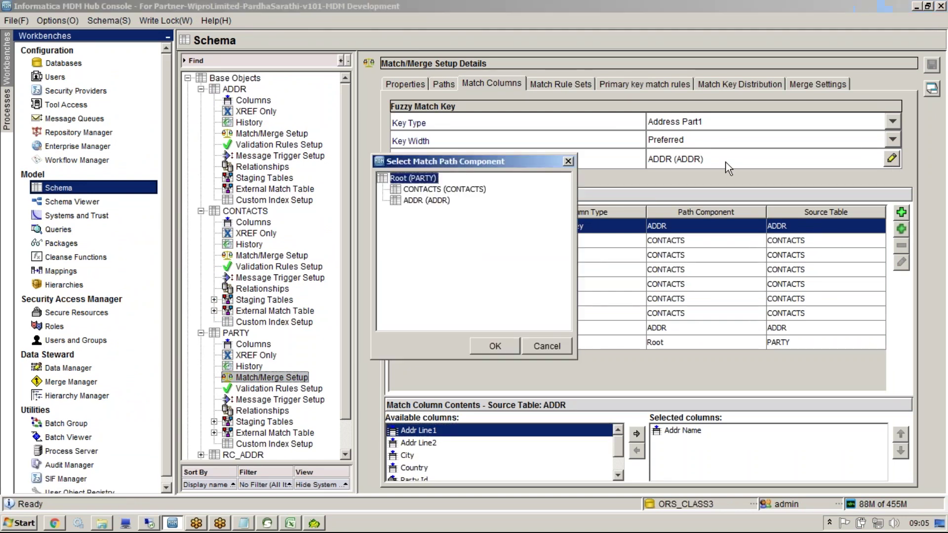
left_click(460, 192)
left_click(495, 346)
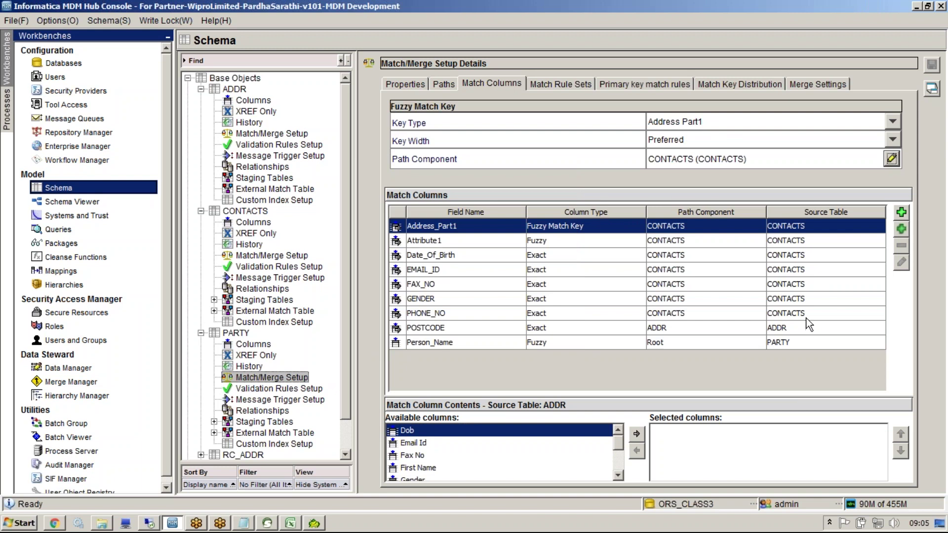
- Reopen the path component selection for PARTY's fuzzy match key
left_click(890, 159)
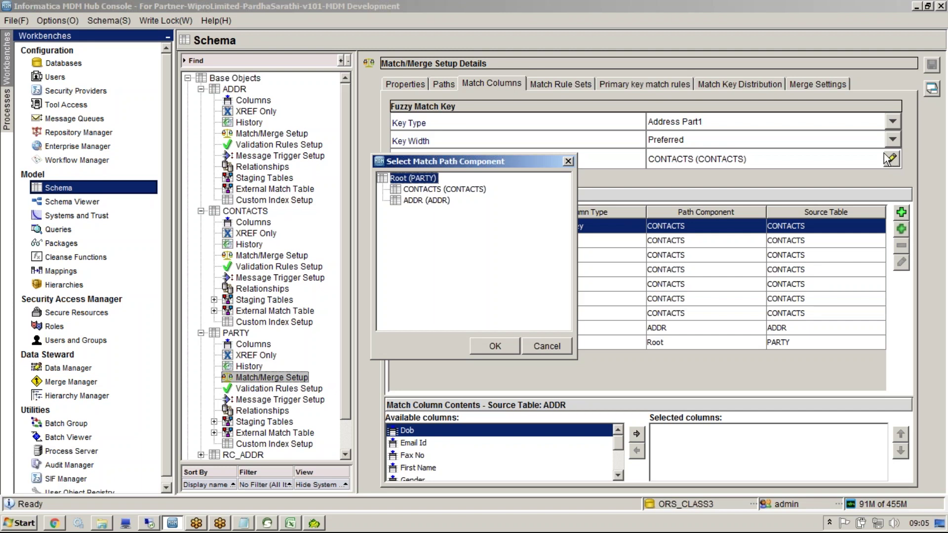
left_click(698, 19)
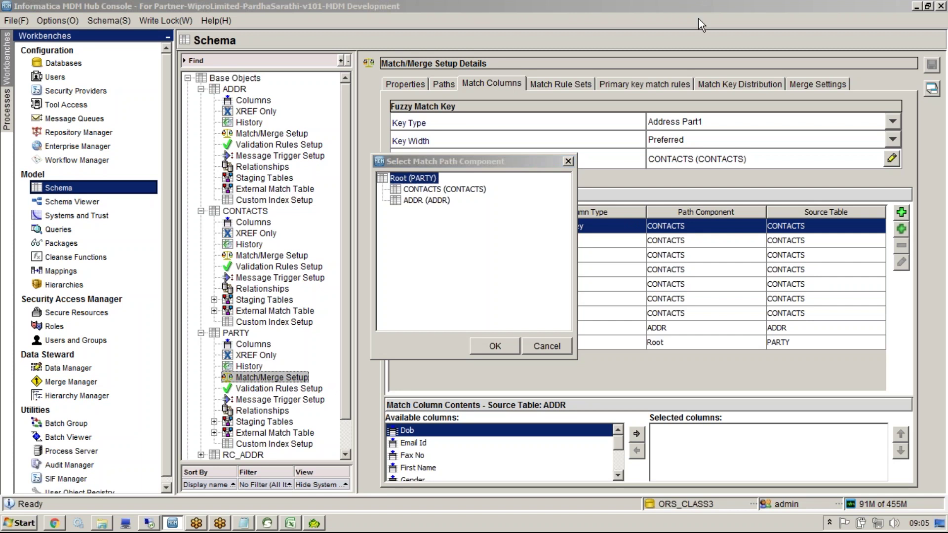
left_click(769, 18)
left_click(835, 171)
left_click(943, 36)
left_click(527, 294)
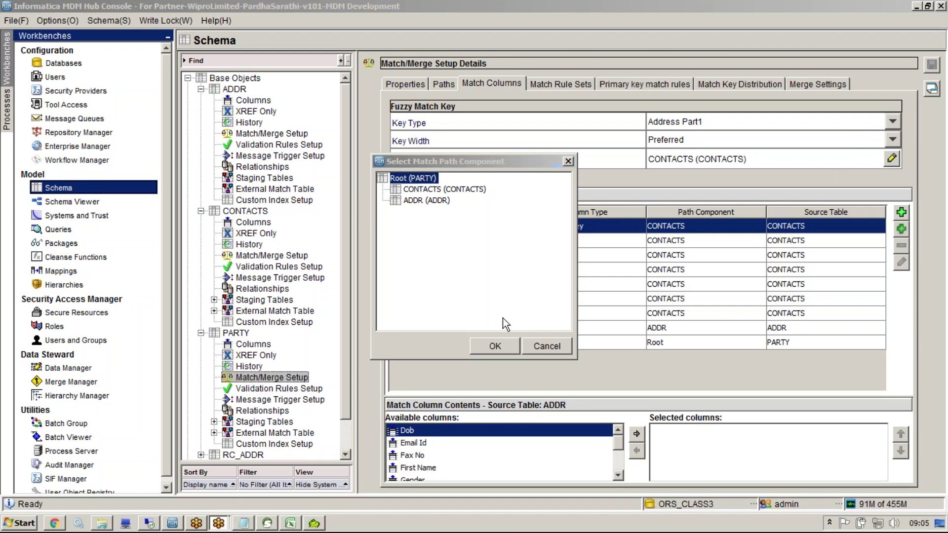